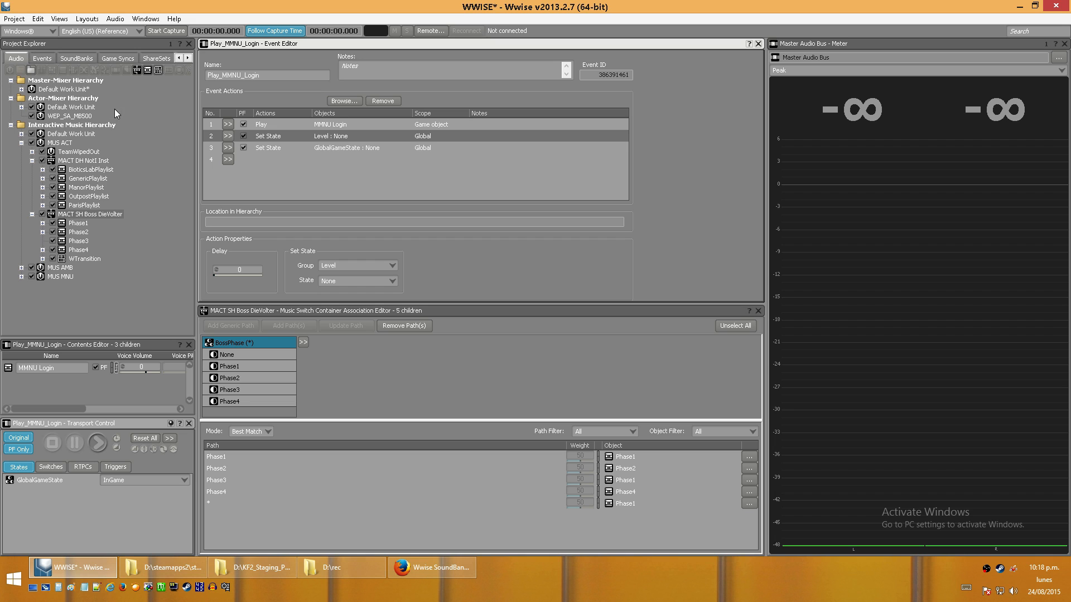
- List the project's SoundBanks in Wwise and launch the XVI32 hex editor
left_click(88, 58)
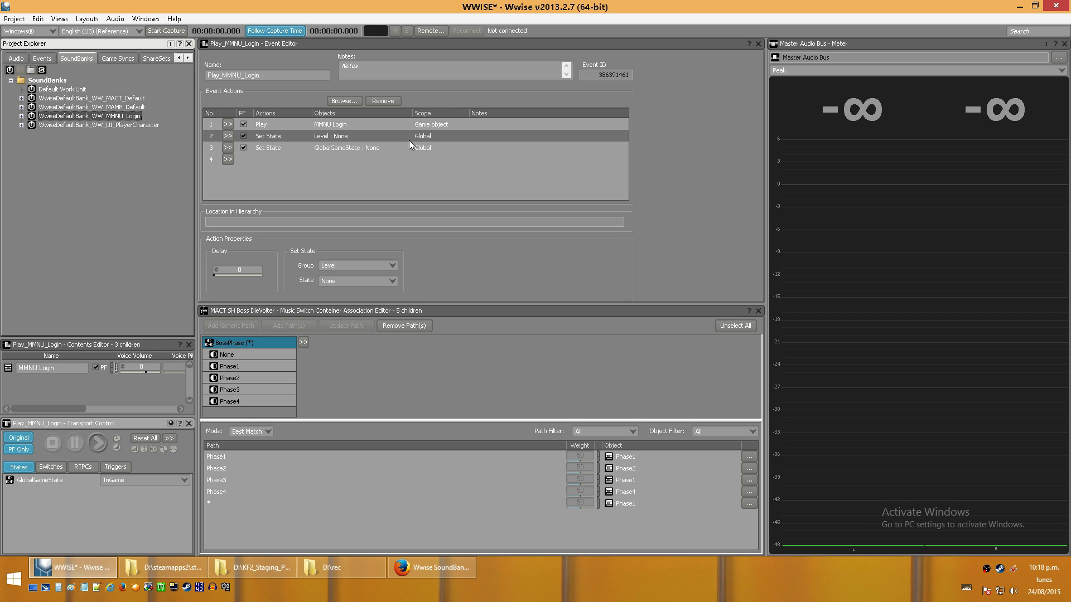
left_click(199, 587)
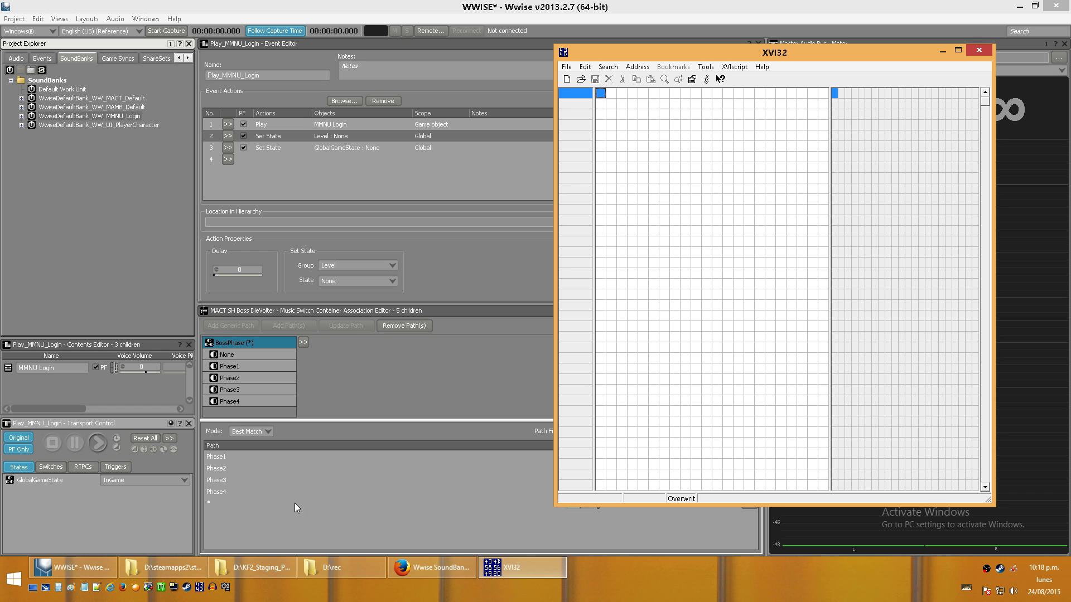
- Look over the generated sound files in the KF2_Staging_PC GeneratedSoundBanks\Windows folder at full window size
left_click(282, 566)
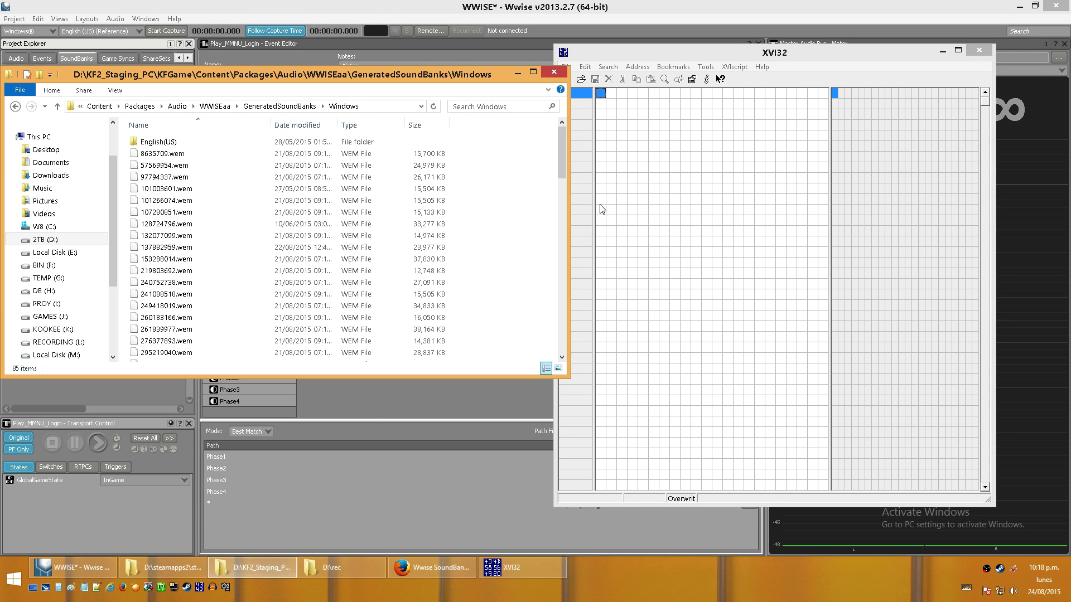
left_click_drag(562, 167, 564, 132)
double_click(309, 77)
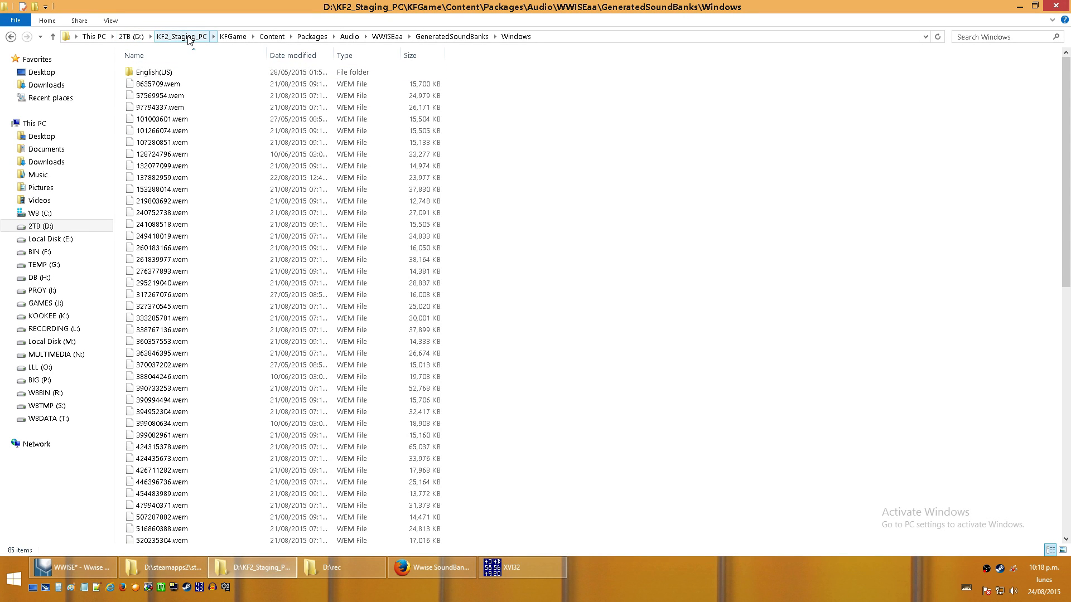
double_click(294, 5)
- Switch to the killingfloor2 folder window and go to KFGame\BrewedPC\WwiseAudio\Windows
left_click(165, 567)
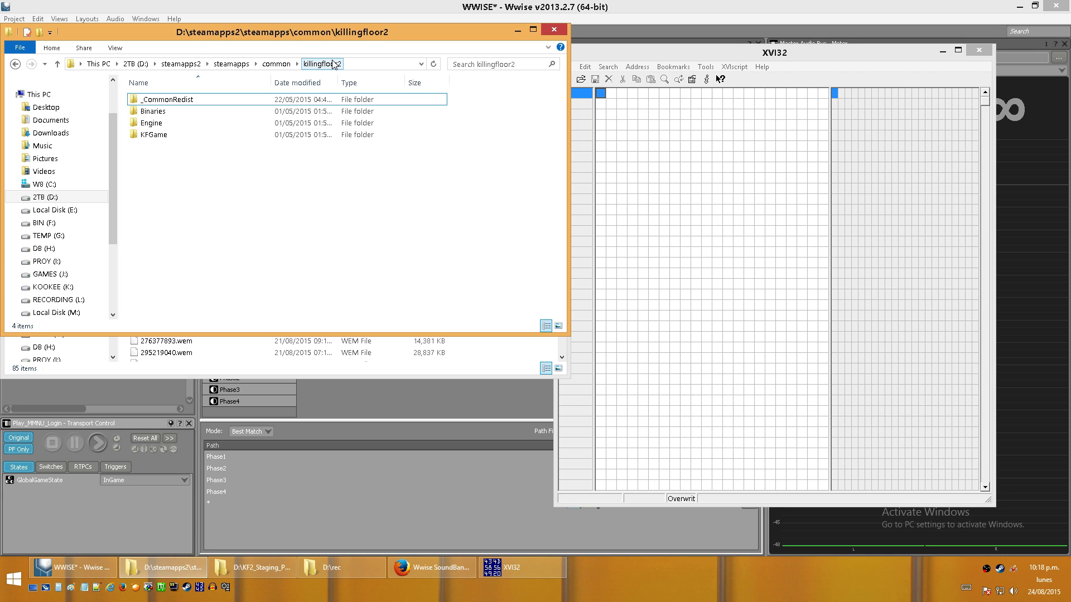
double_click(156, 135)
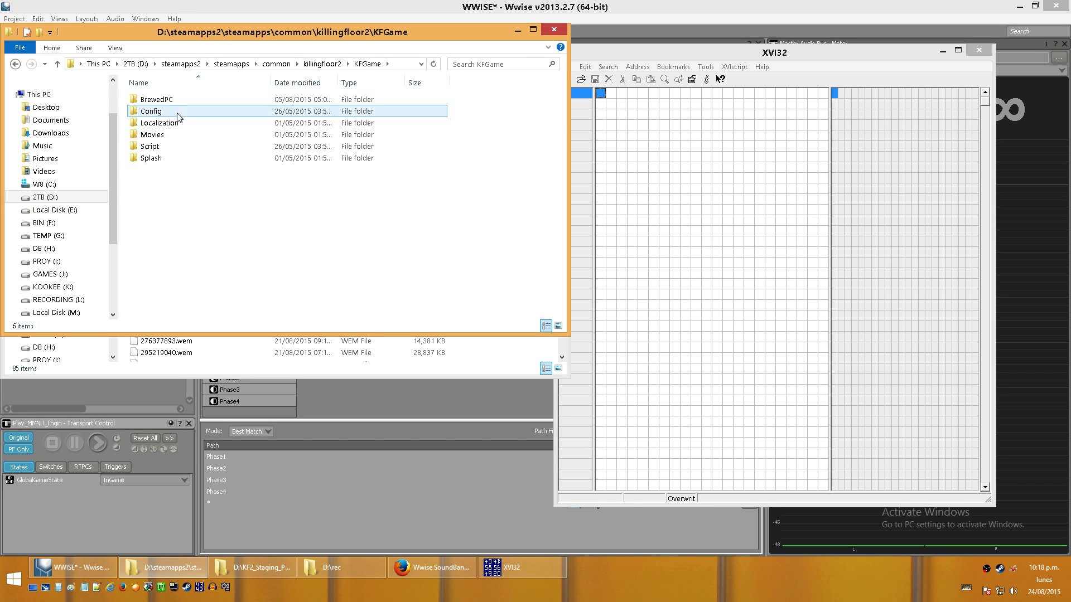
double_click(157, 100)
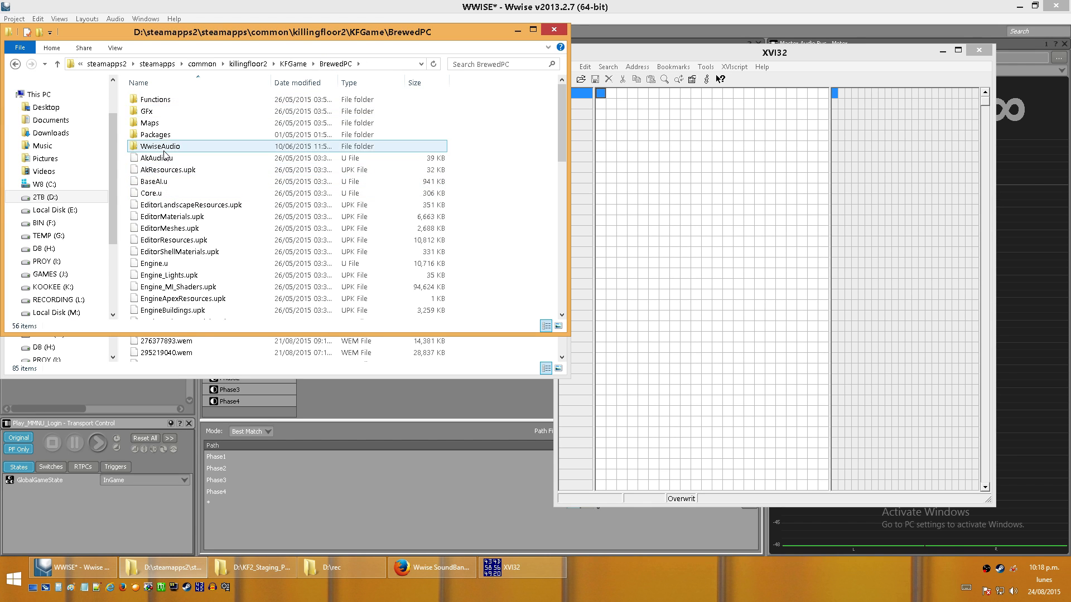
left_click(164, 148)
double_click(163, 148)
double_click(159, 111)
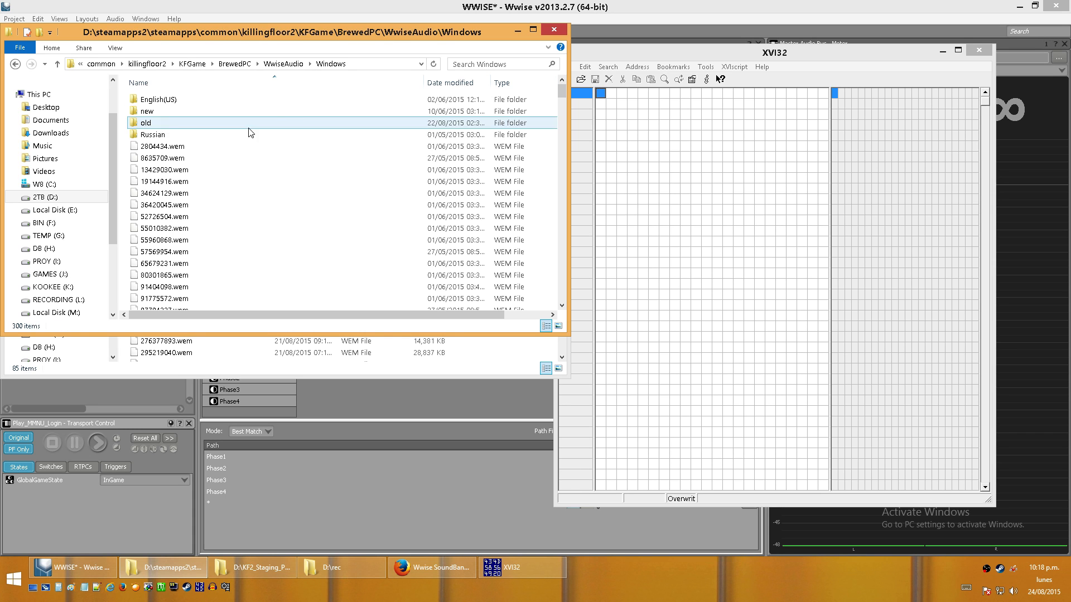
- Locate the WW_MACT_Default, WW_MAMB_Default and WW_MMNU_Login bank files among the game's audio files
left_click_drag(563, 88, 568, 223)
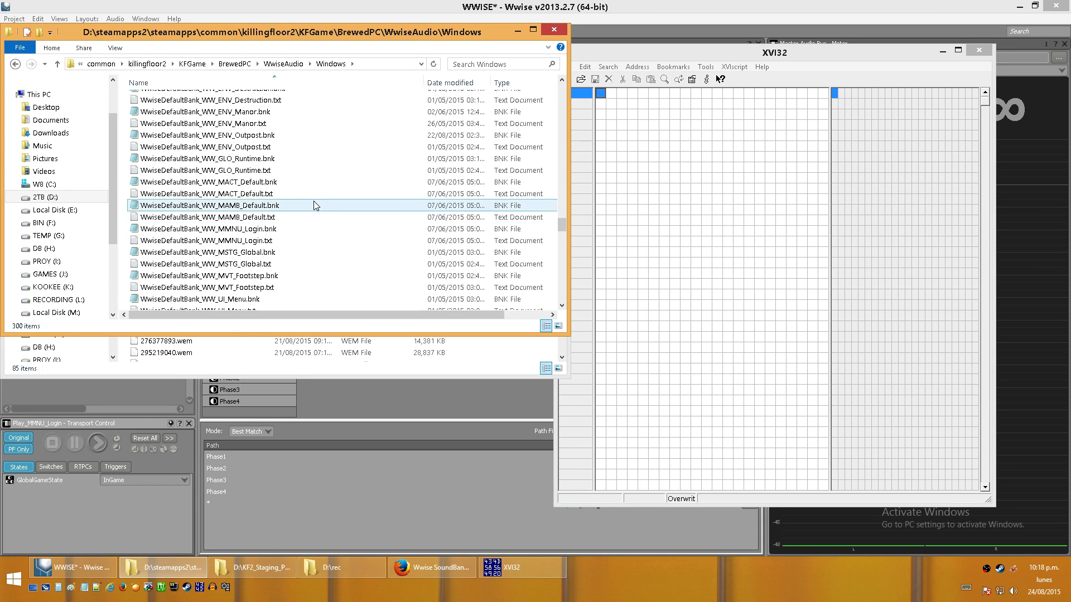
left_click(247, 188)
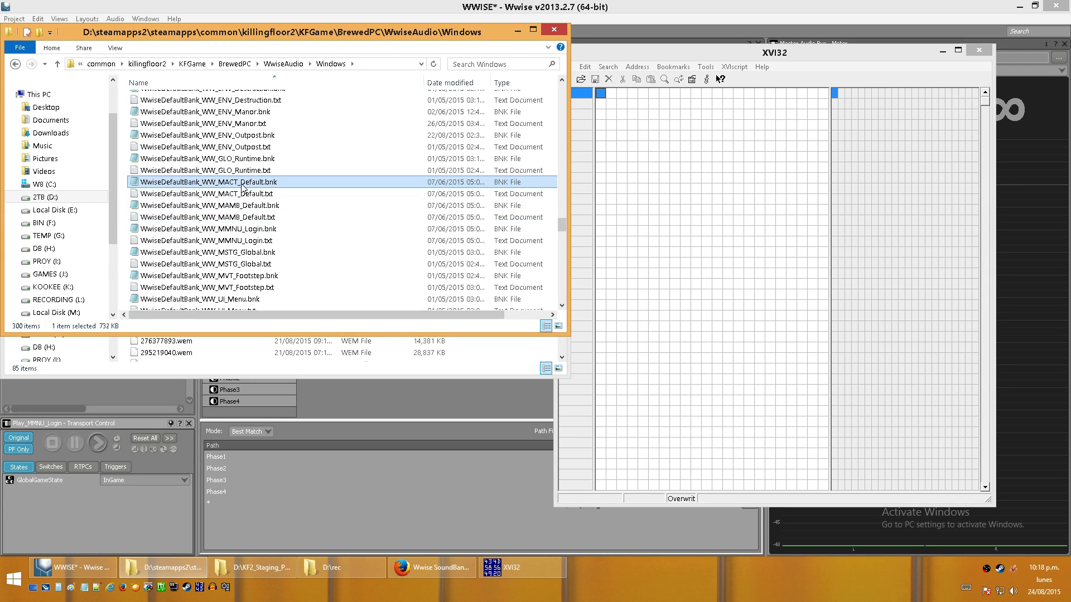
left_click(230, 206)
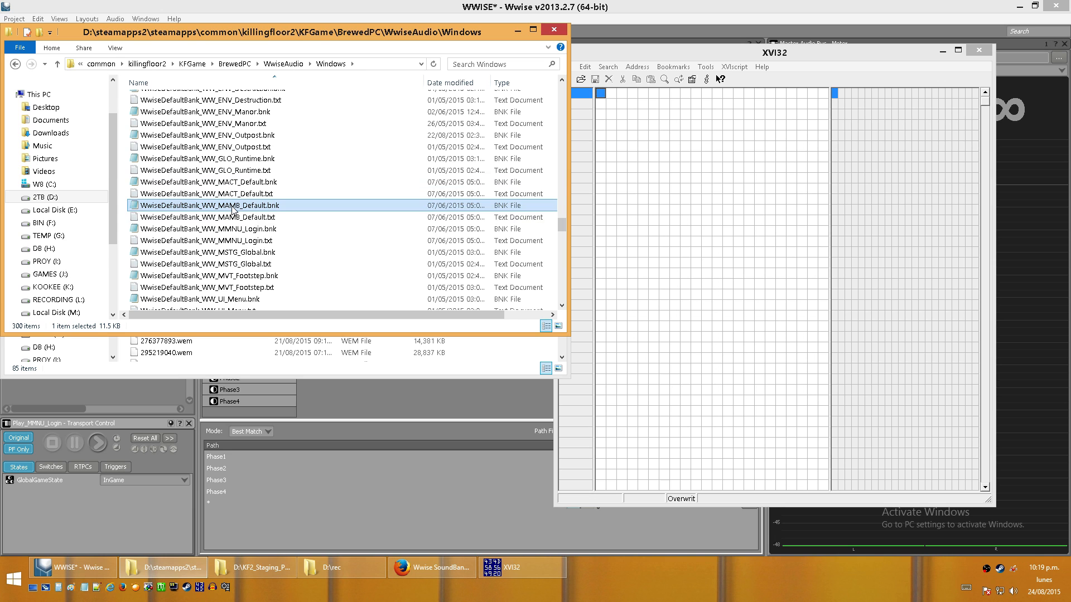
left_click(232, 230)
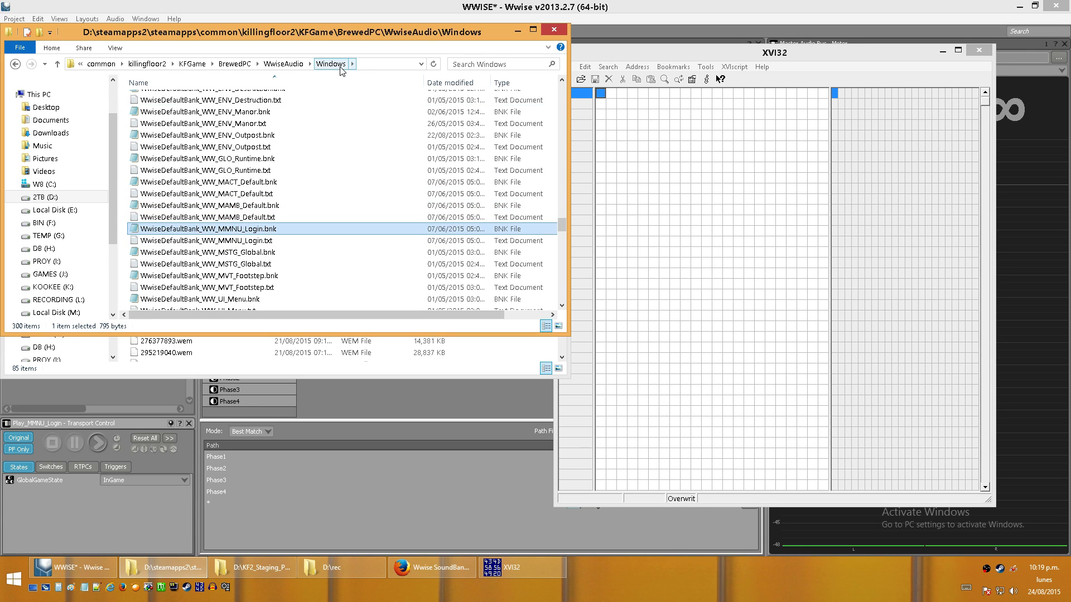
- Minimize the generated banks window and select WwiseDefaultBank_WW_ENV_Outpost.bnk in the game's audio folder
left_click_drag(357, 35, 596, 104)
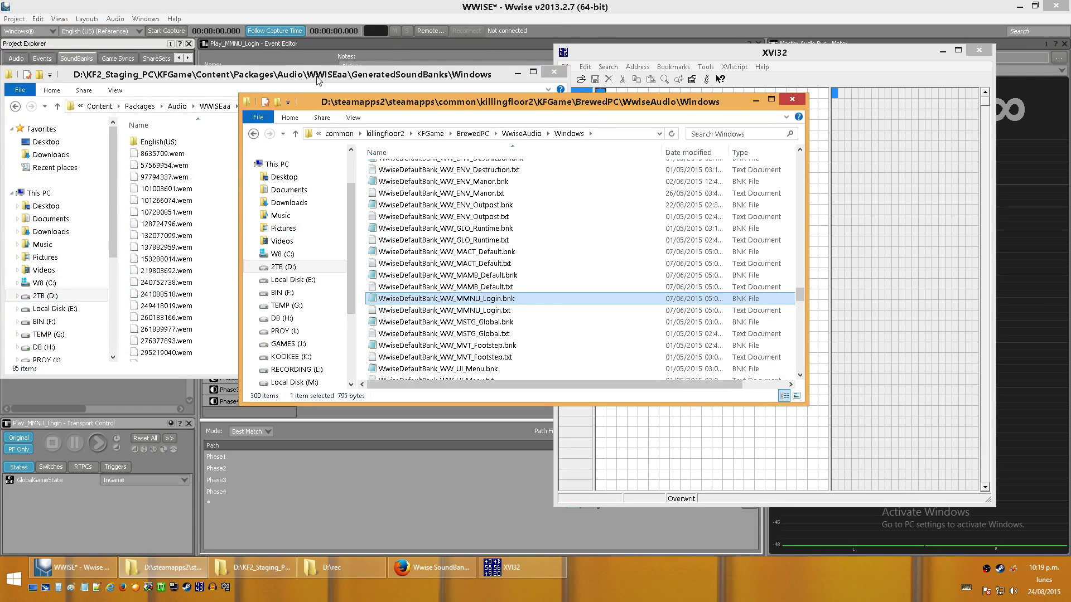
left_click(517, 72)
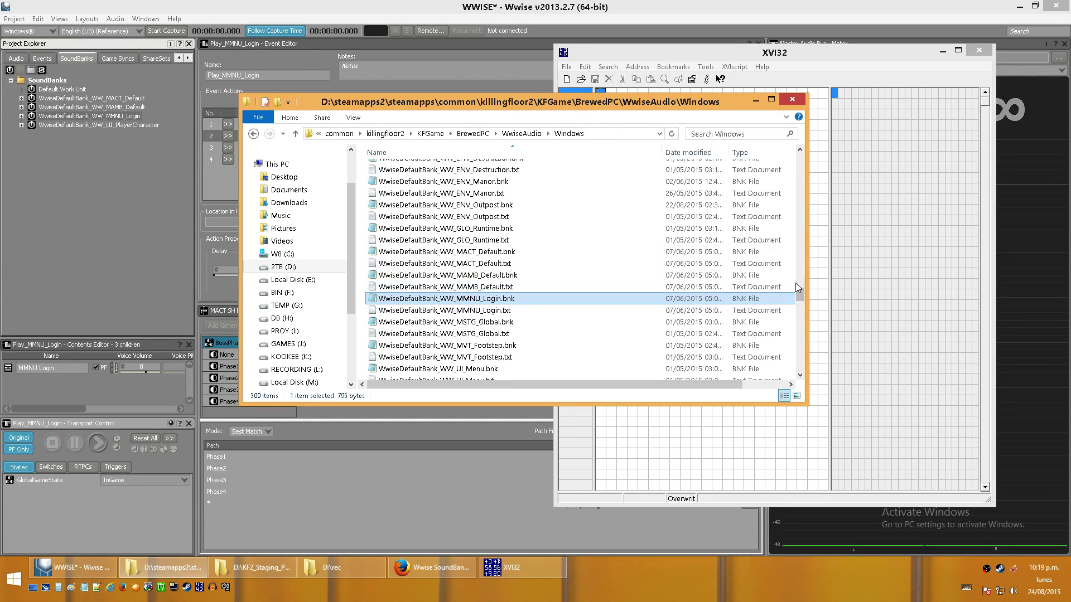
left_click(474, 205)
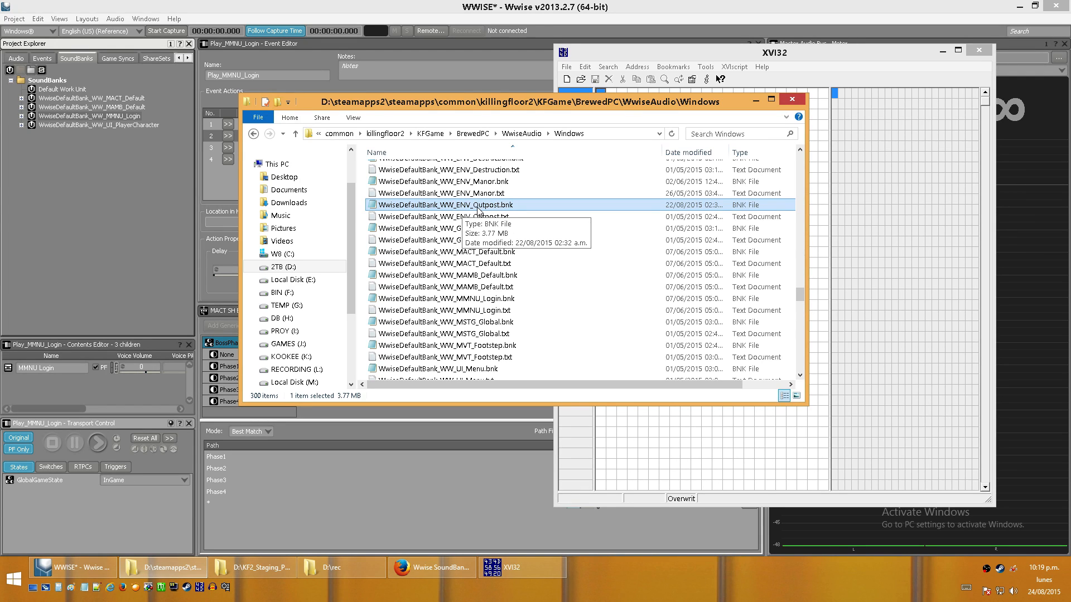
- List the project's events in Wwise, and open WwiseDefaultBank_WW_ENV_Outpost.txt from the game's audio folder in a widened window
left_click(38, 58)
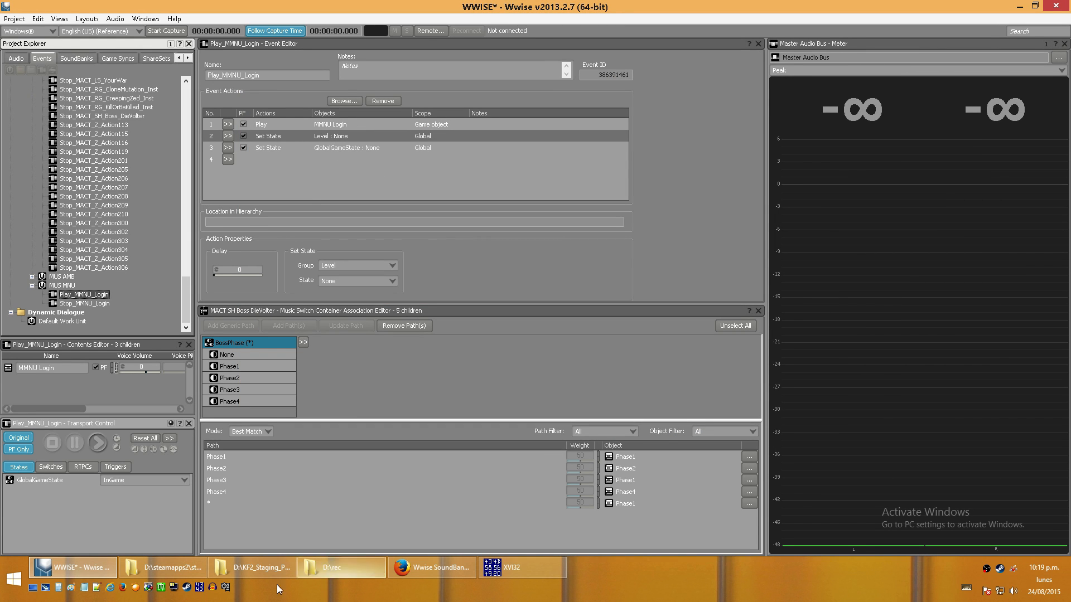
left_click(185, 564)
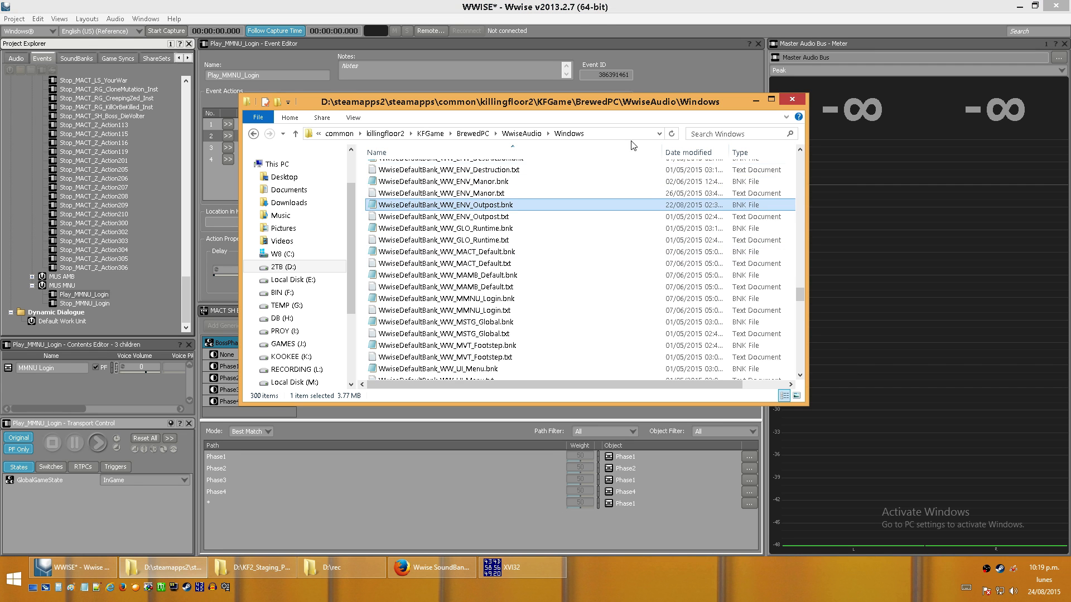
mouse_move(503, 207)
left_mouse_down()
mouse_move(538, 207)
mouse_move(505, 207)
mouse_move(516, 209)
left_mouse_up()
left_click(504, 217)
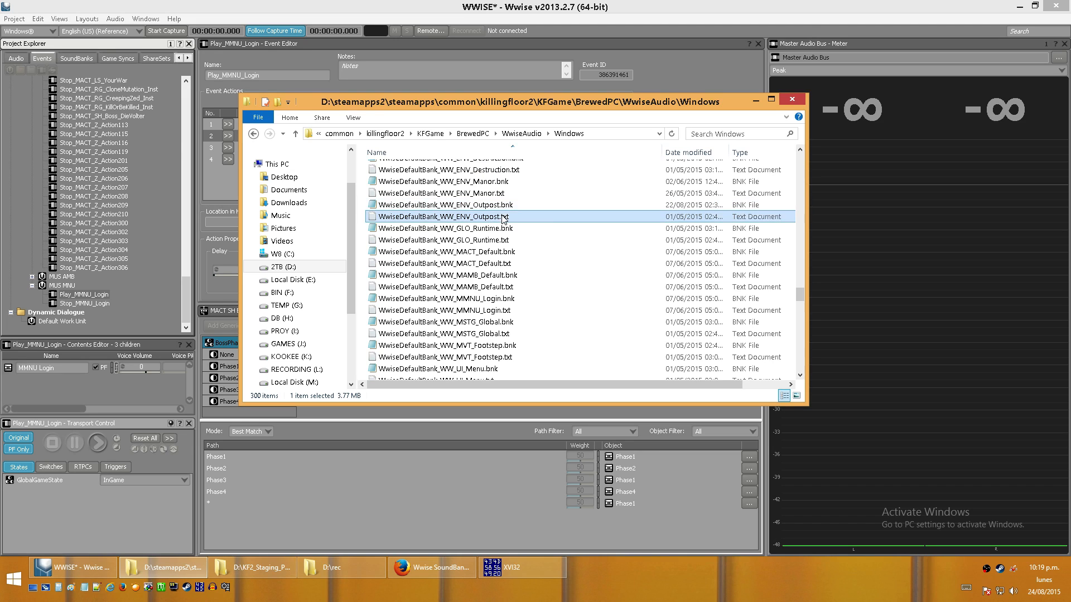
double_click(504, 218)
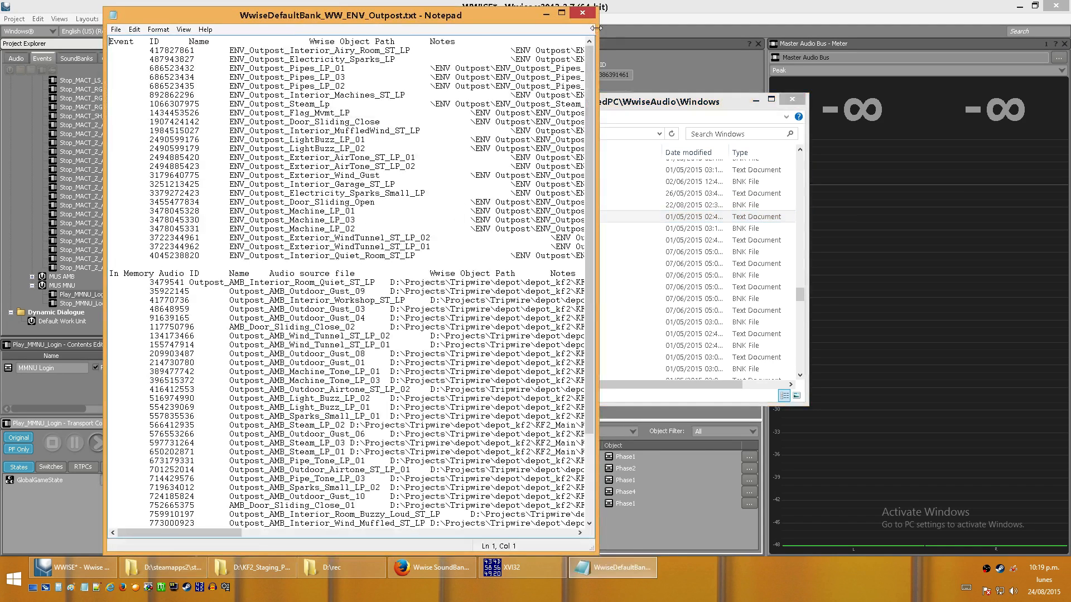
left_click_drag(596, 32, 998, 33)
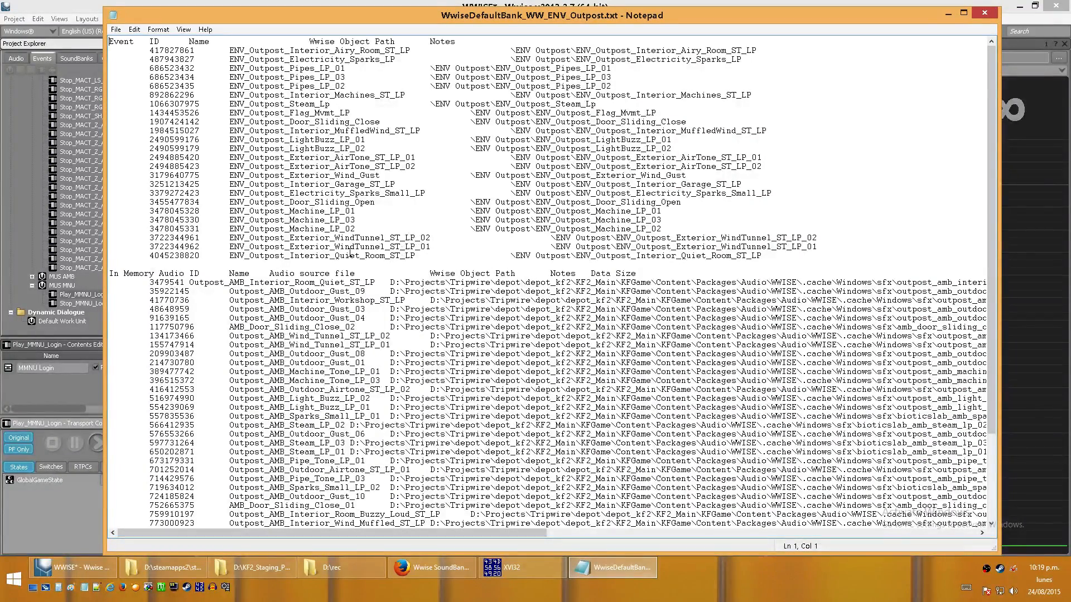
- Examine the Outpost event names in the text file, highlighting Interior_Quiet_Room_ST_LP and the full name ENV_Outpost_Exterior_Wind_Gust
left_click(289, 256)
left_click_drag(289, 254, 410, 258)
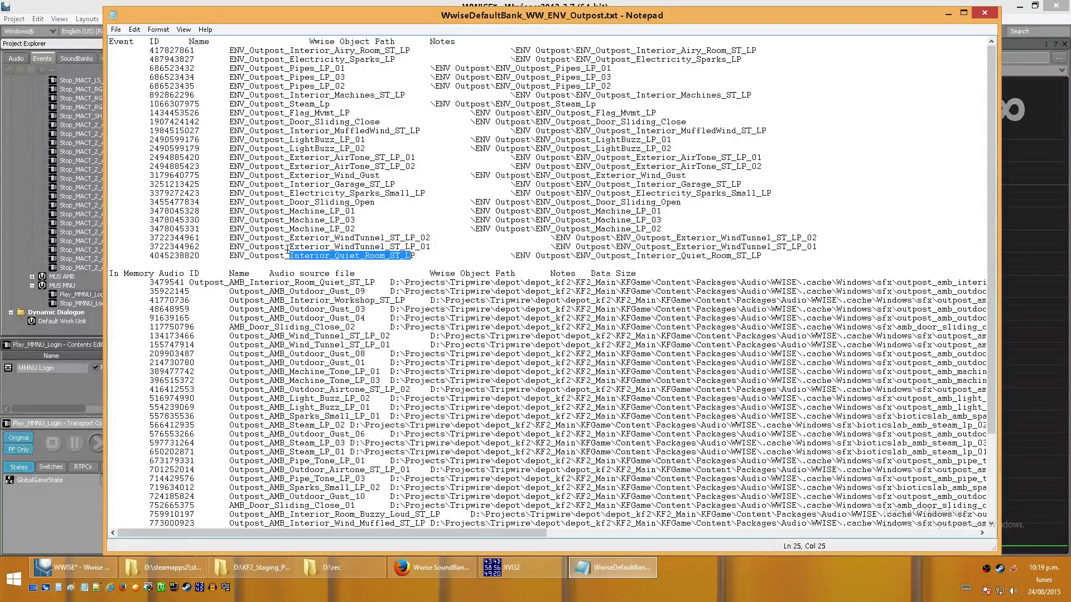
left_click(315, 246)
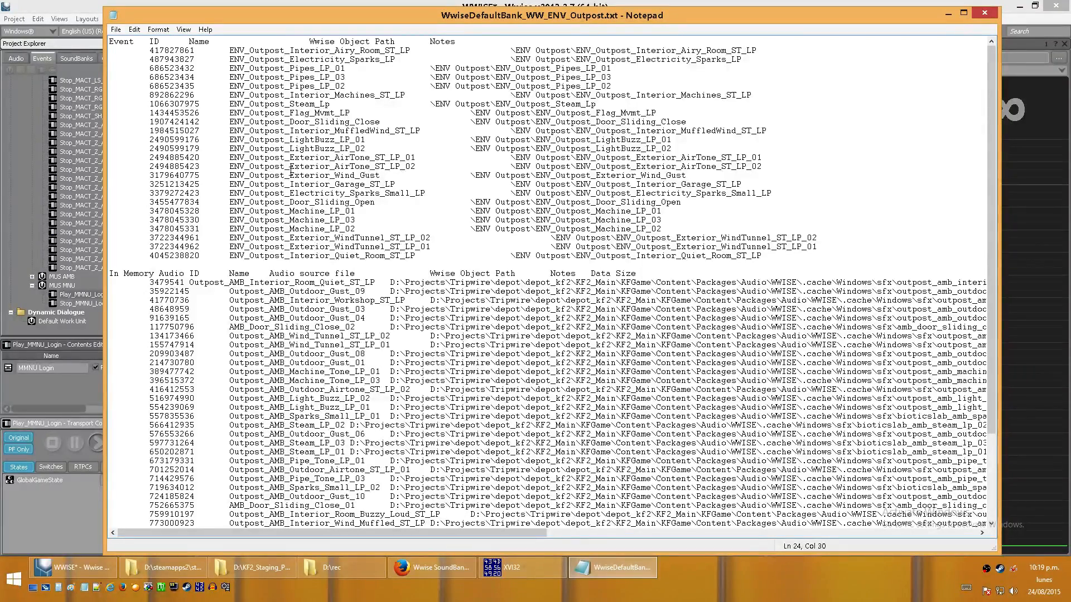
left_click_drag(289, 176, 379, 175)
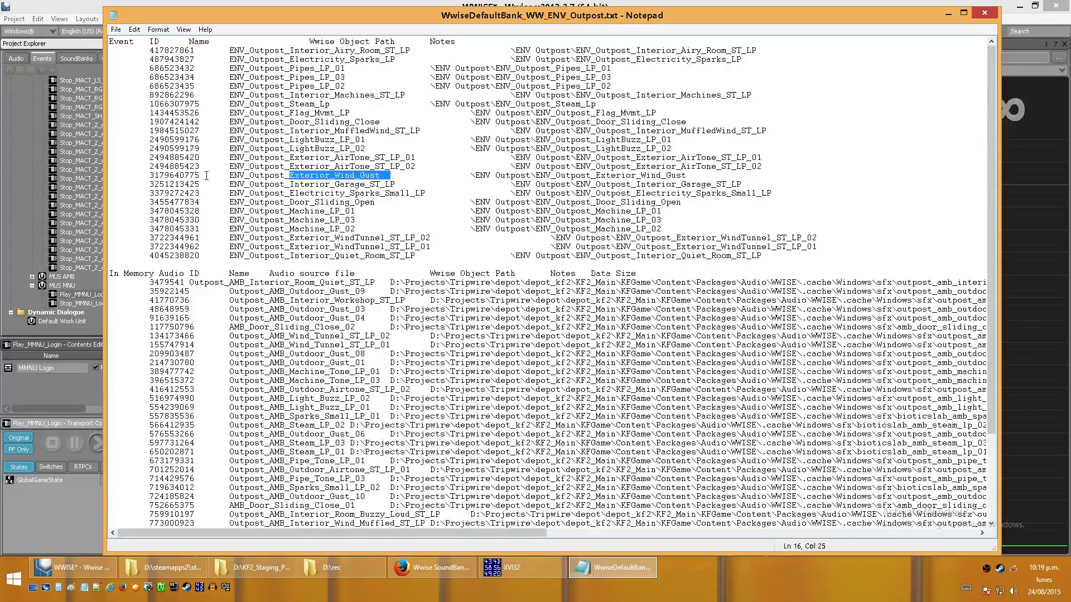
left_click_drag(230, 175, 381, 175)
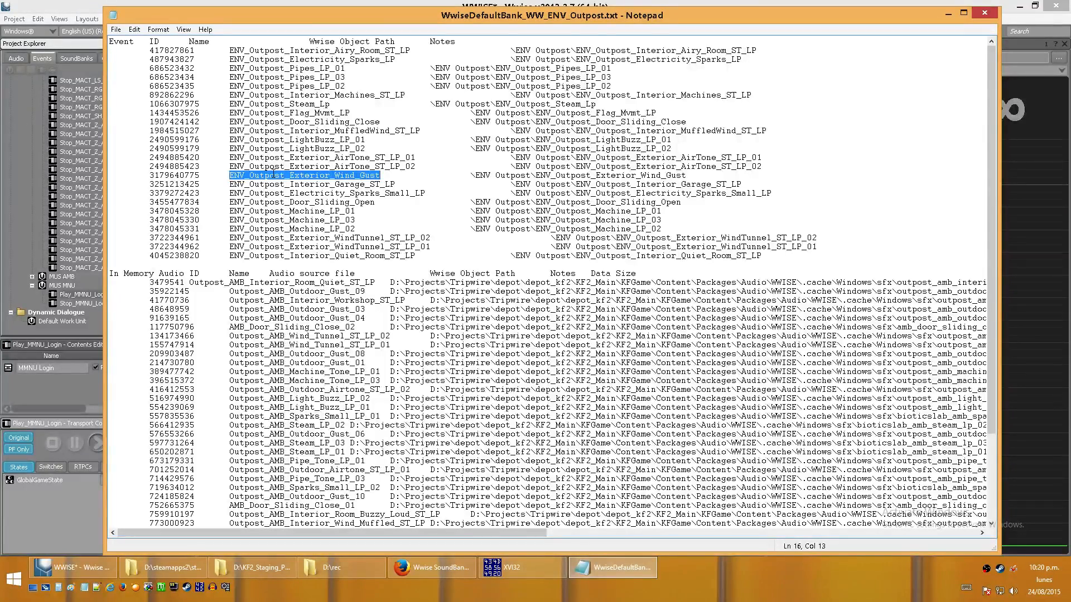
- Return to Wwise, collapse the MUS events and expand ENV down to the ENV Outpost events
left_click(23, 140)
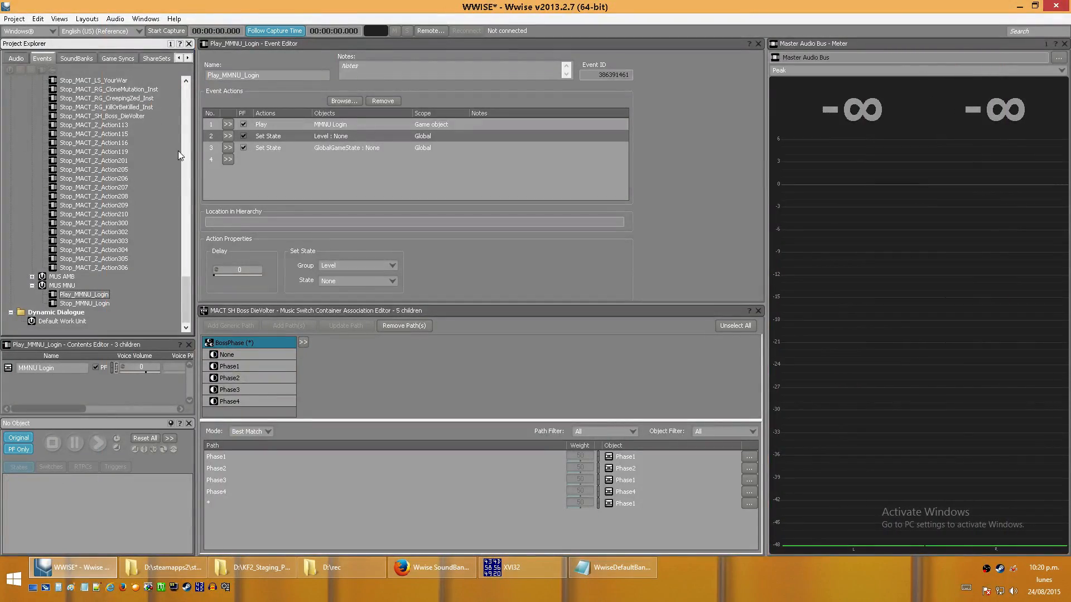
scroll(178, 150, "up", 15)
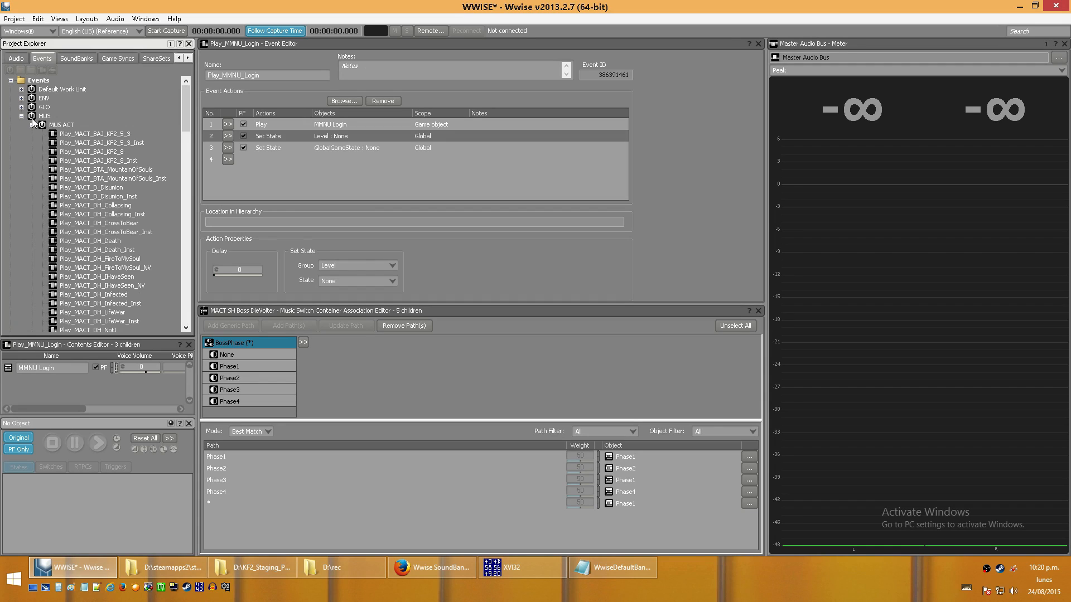
left_click(21, 116)
left_click(21, 99)
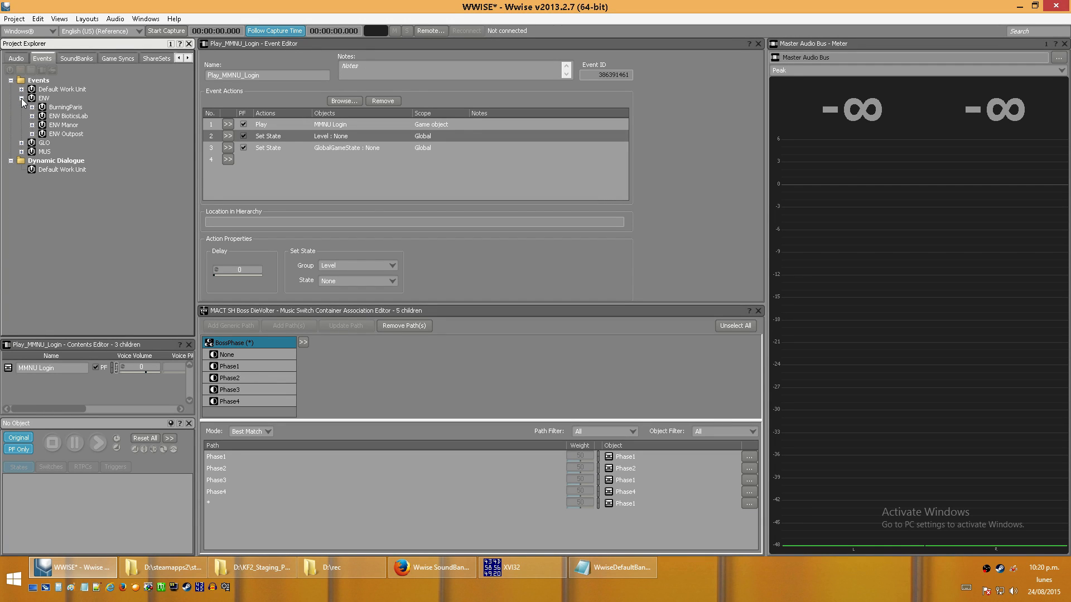
left_click(32, 133)
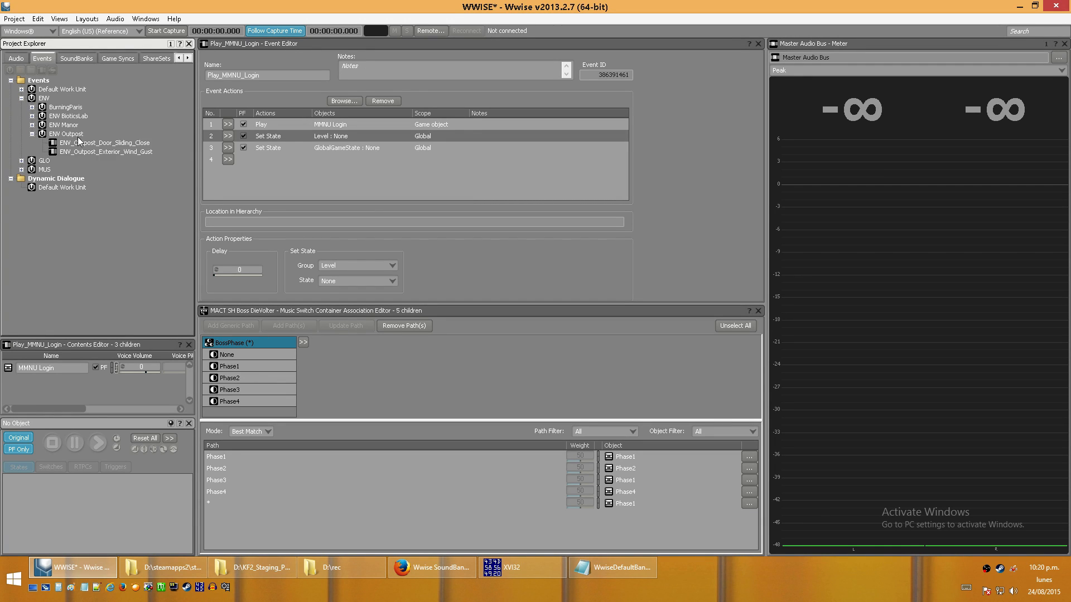
- Open the ENV_Outpost_Exterior_Wind_Gust event and change its first action to Play
left_click(92, 151)
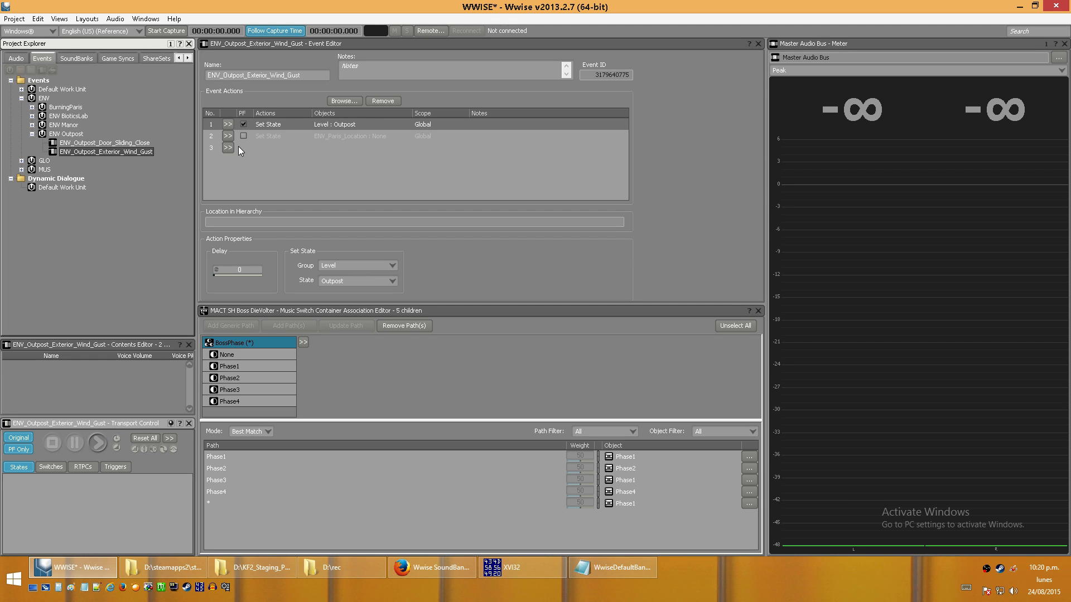
left_click(230, 125)
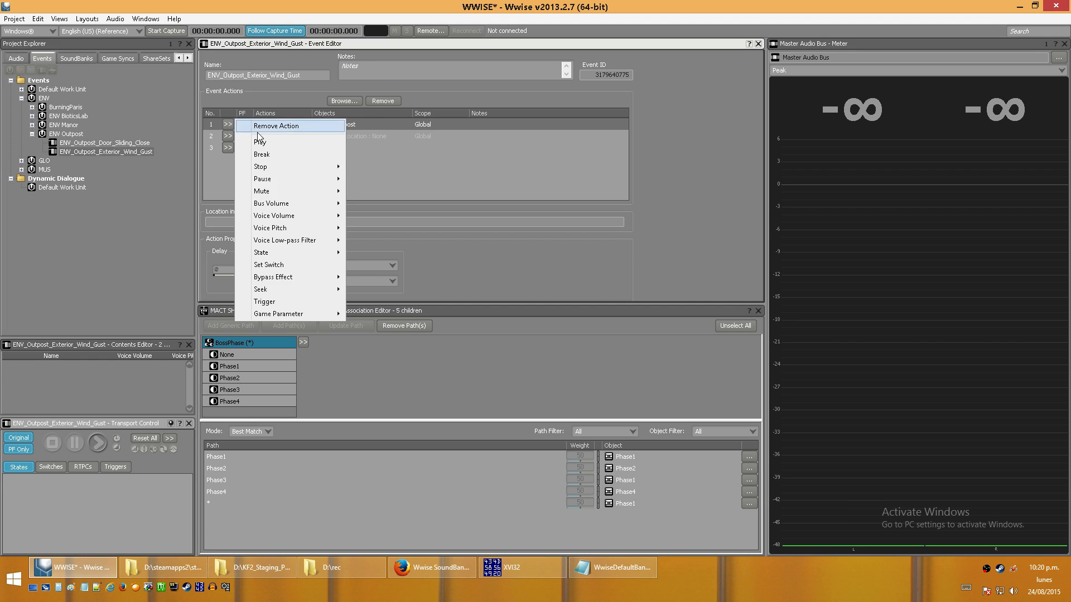
left_click(260, 142)
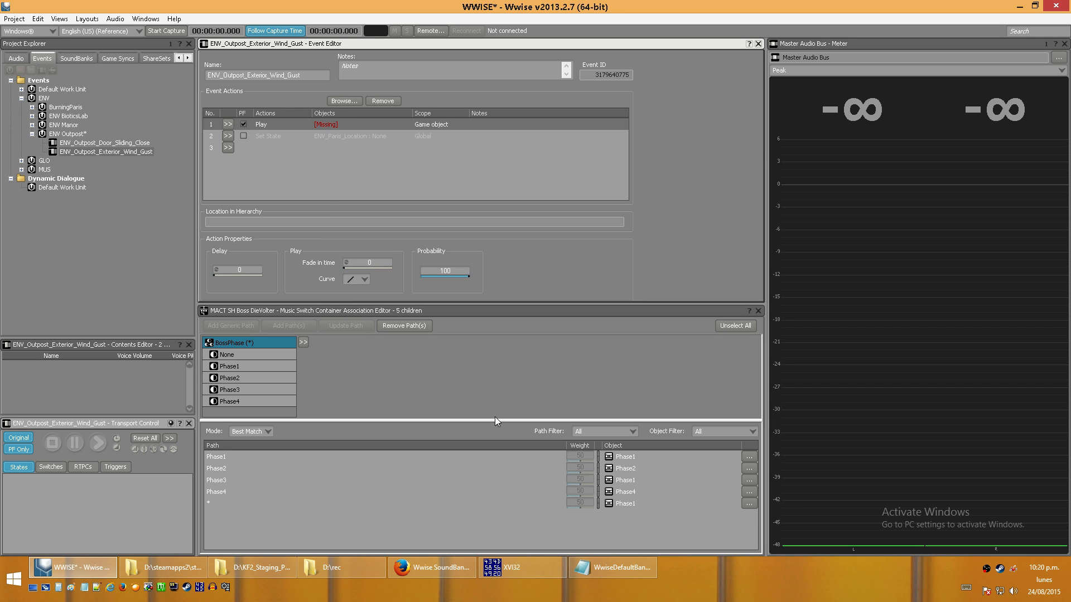
- Enable the event's second action, Set State, and set its group to Level and its state to Outpost
left_click(244, 136)
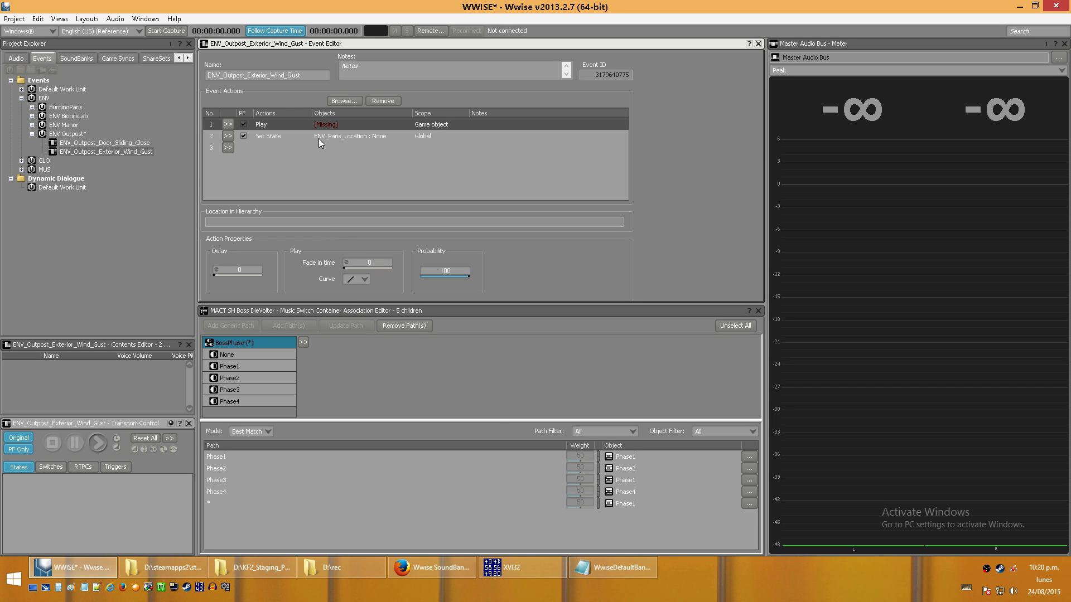
left_click(346, 139)
left_click(366, 263)
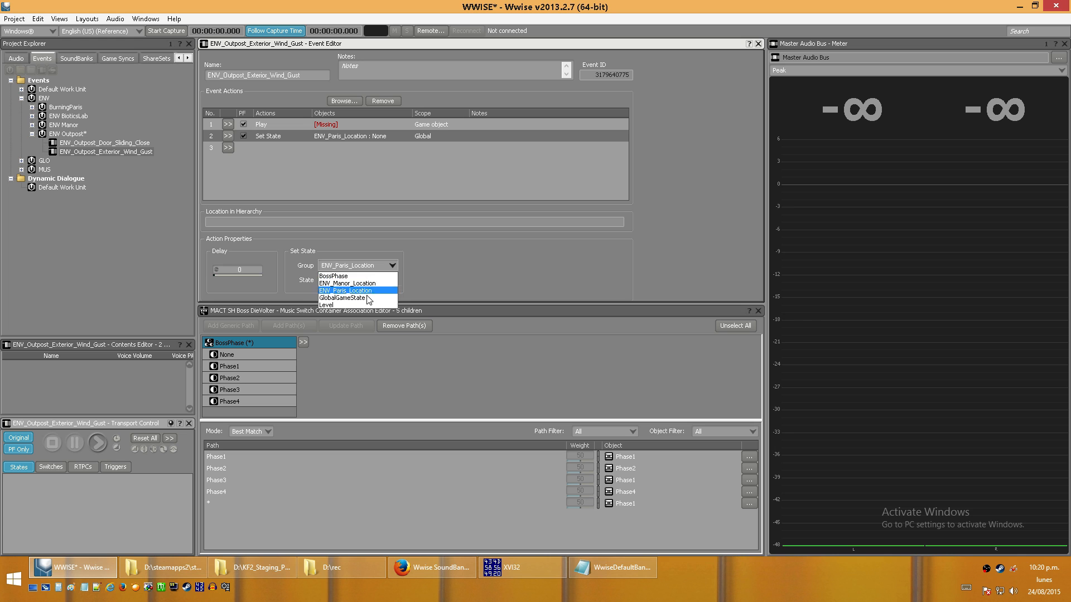
left_click(345, 305)
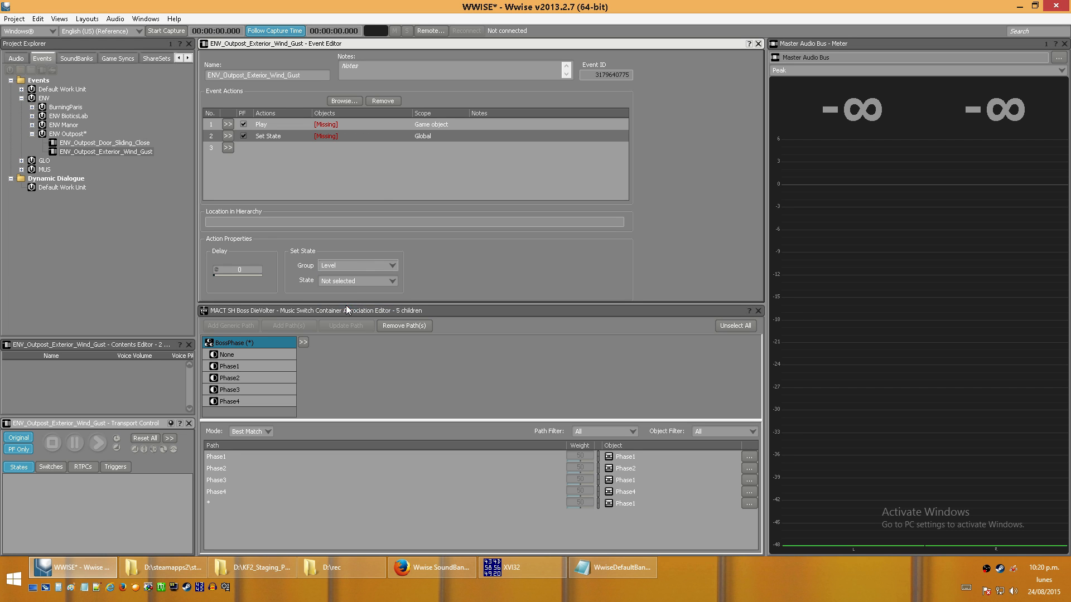
left_click(362, 283)
left_click(346, 317)
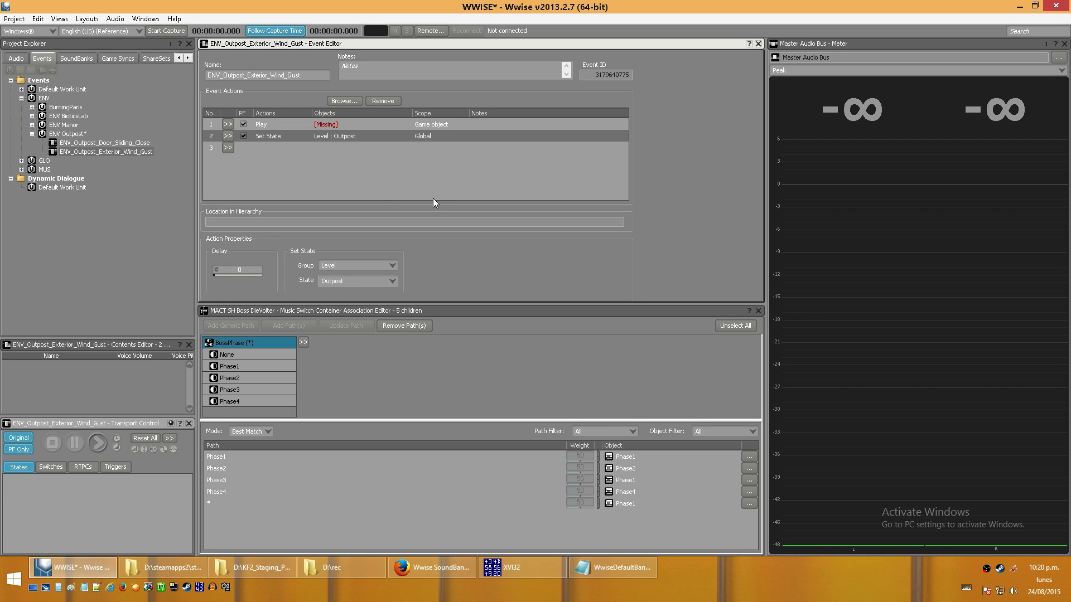
- Remove the event's Set State action and add a fresh Set State action as the second action
left_click(444, 182)
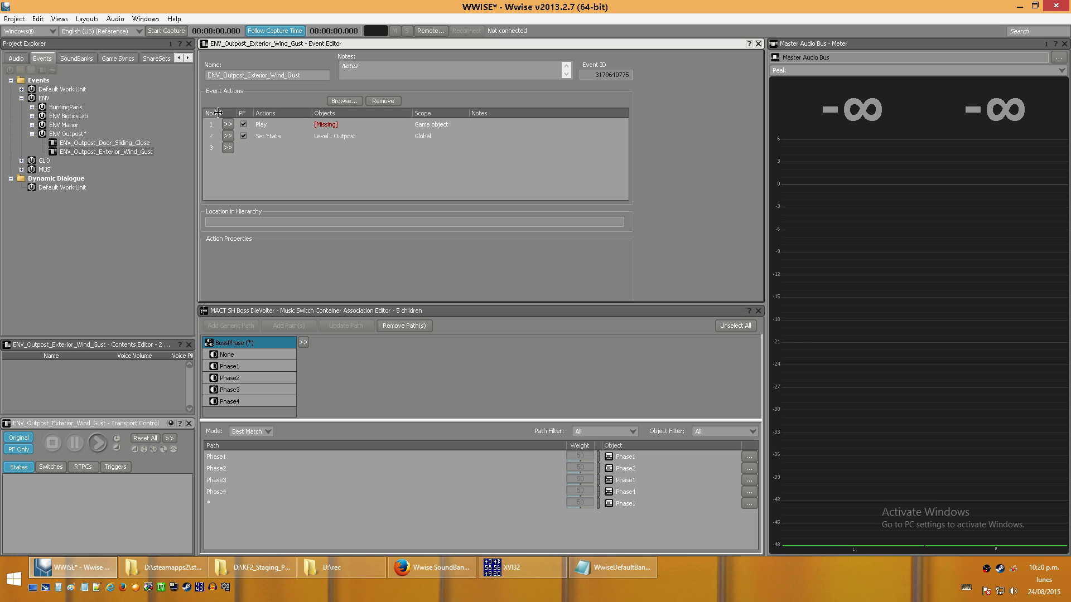
left_click(230, 138)
left_click(248, 148)
left_click(237, 136)
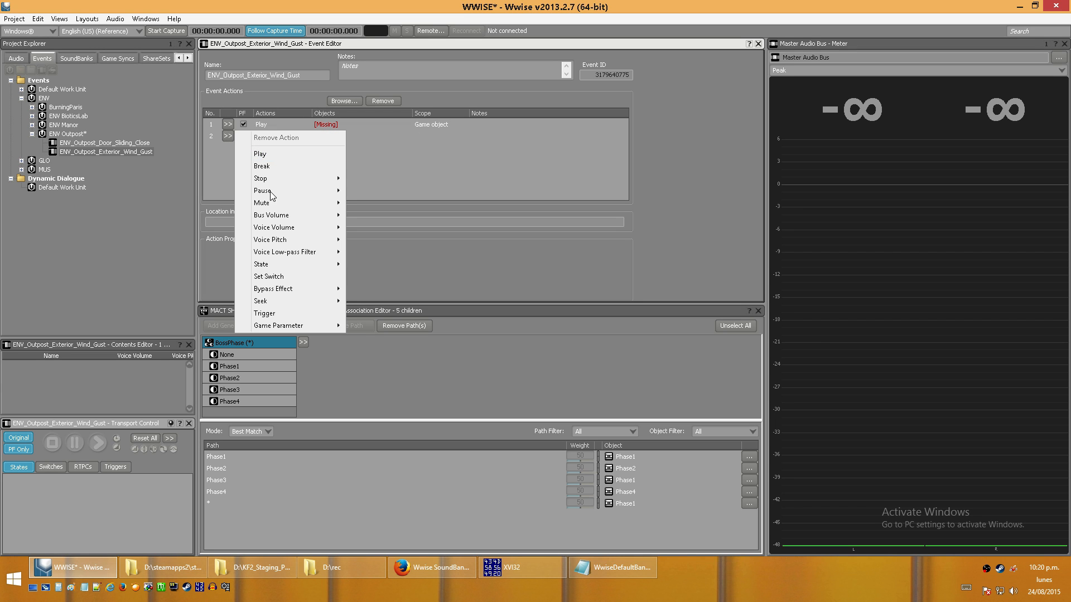
mouse_move(283, 262)
left_click(379, 264)
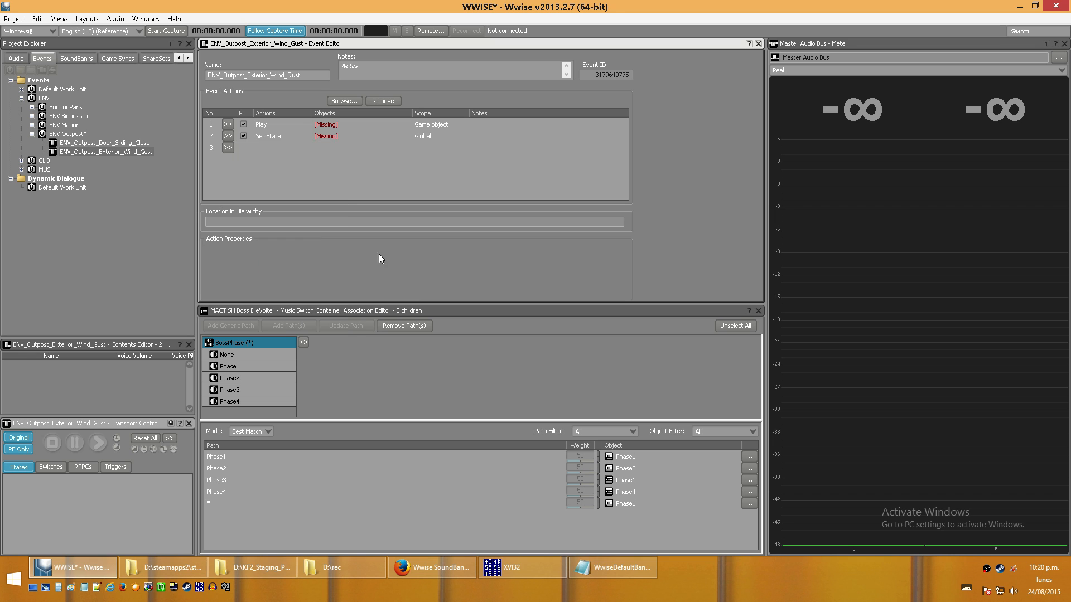
- Set the new Set State action's group to Level and its state to Outpost
left_click(350, 139)
left_click(376, 266)
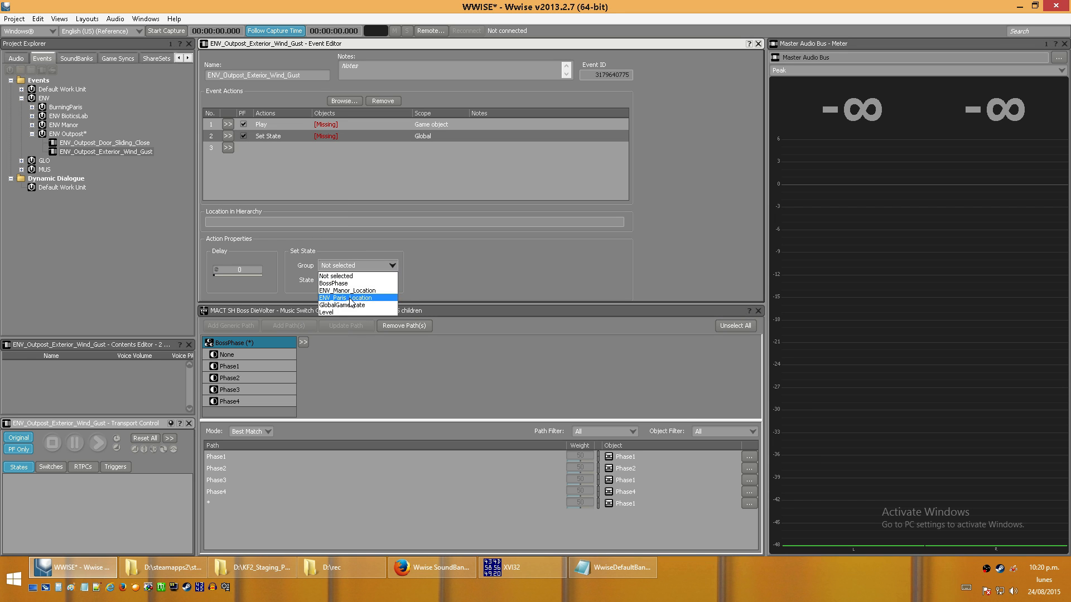
left_click(346, 304)
left_click(356, 280)
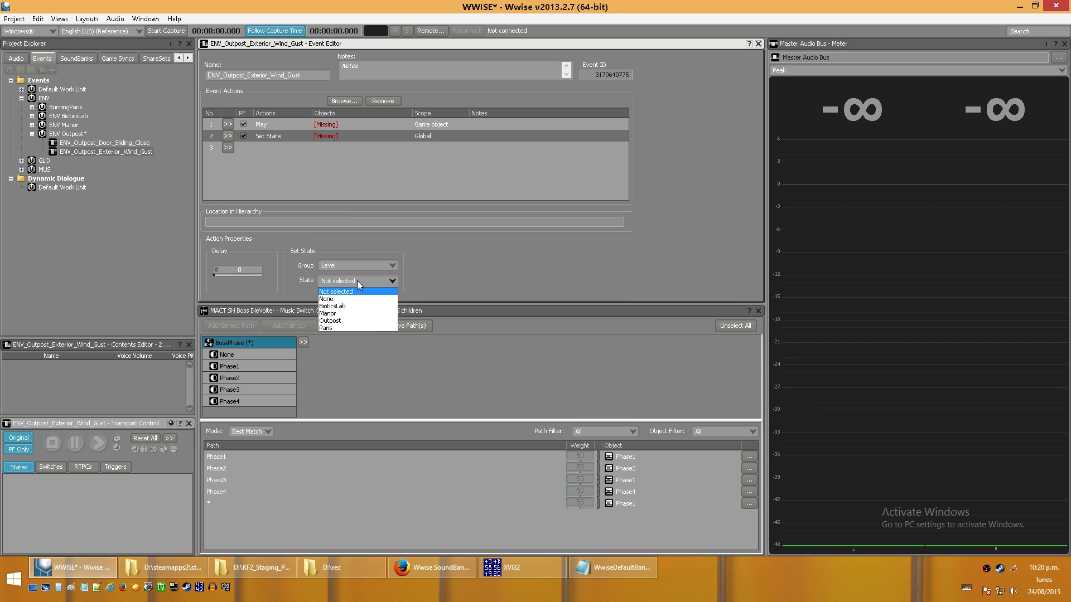
left_click(349, 321)
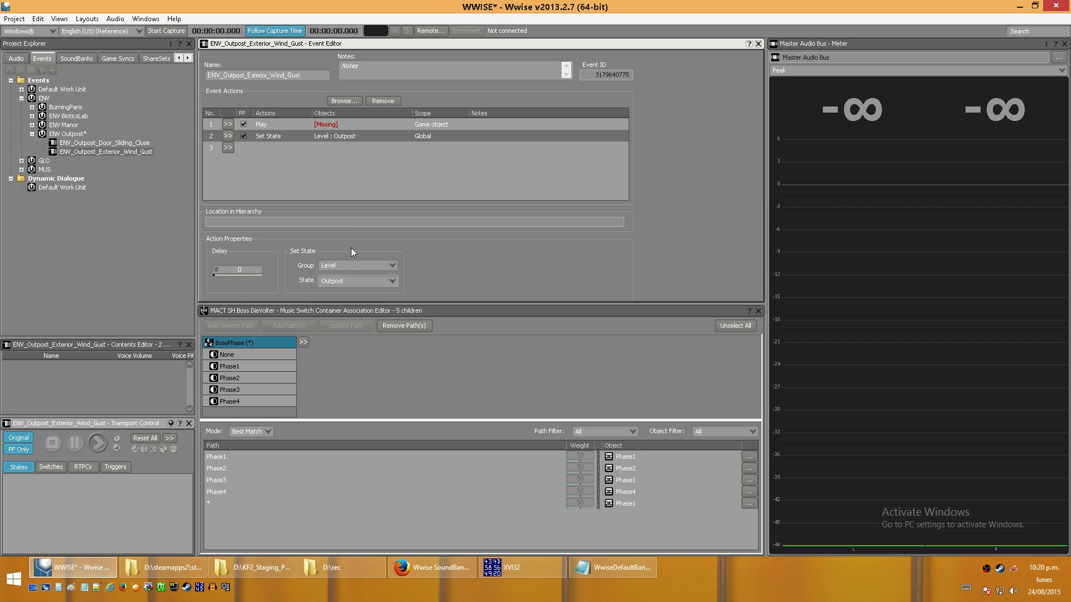
- Glance at the project's sound banks, return to the events, and remove the Play action from ENV_Outpost_Exterior_Wind_Gust
left_click(69, 58)
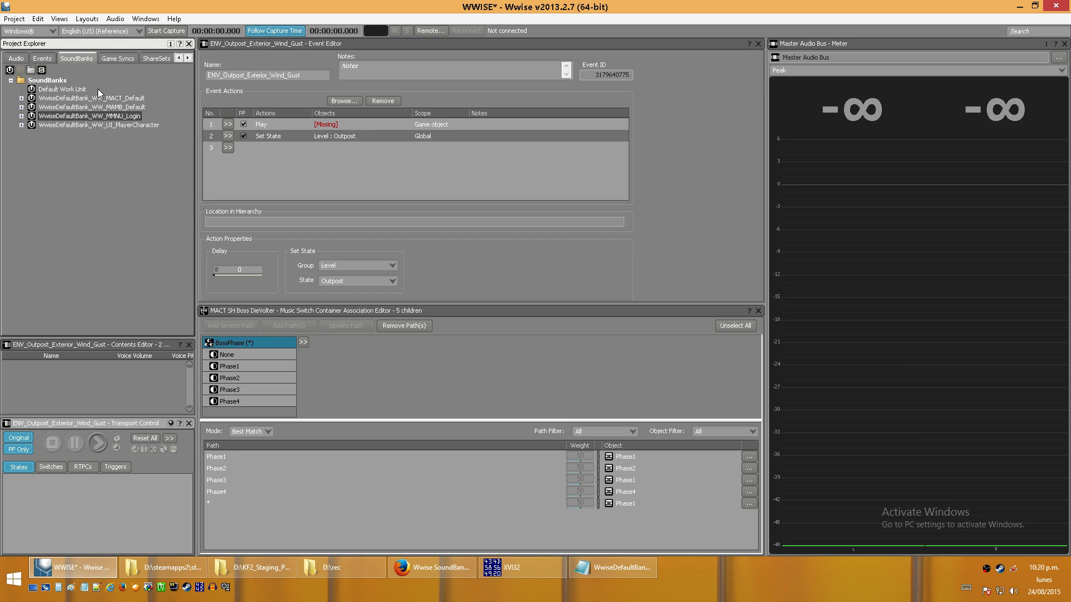
left_click(42, 58)
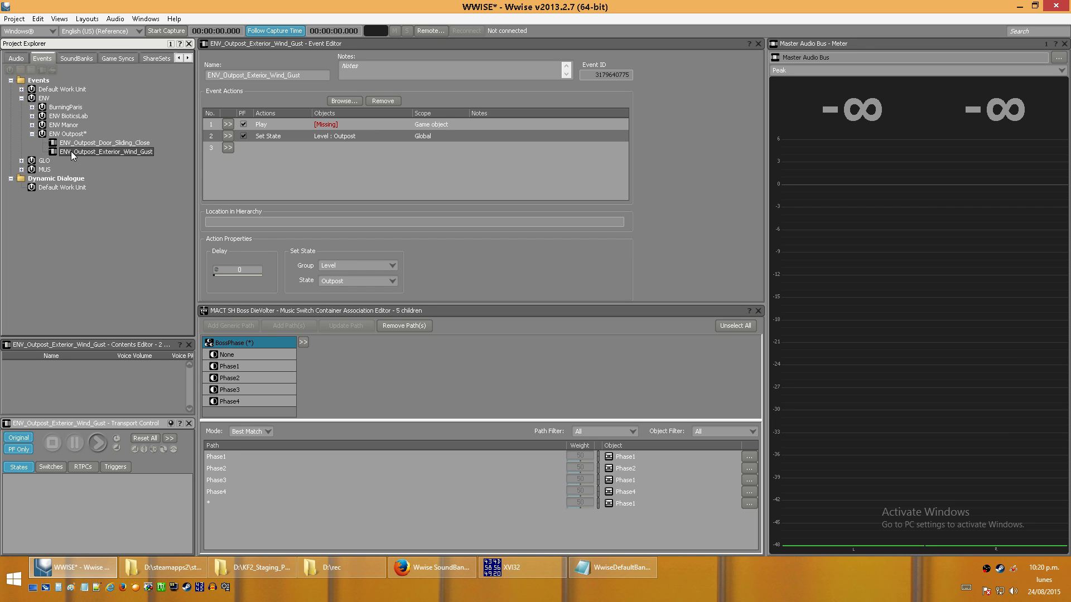
right_click(243, 124)
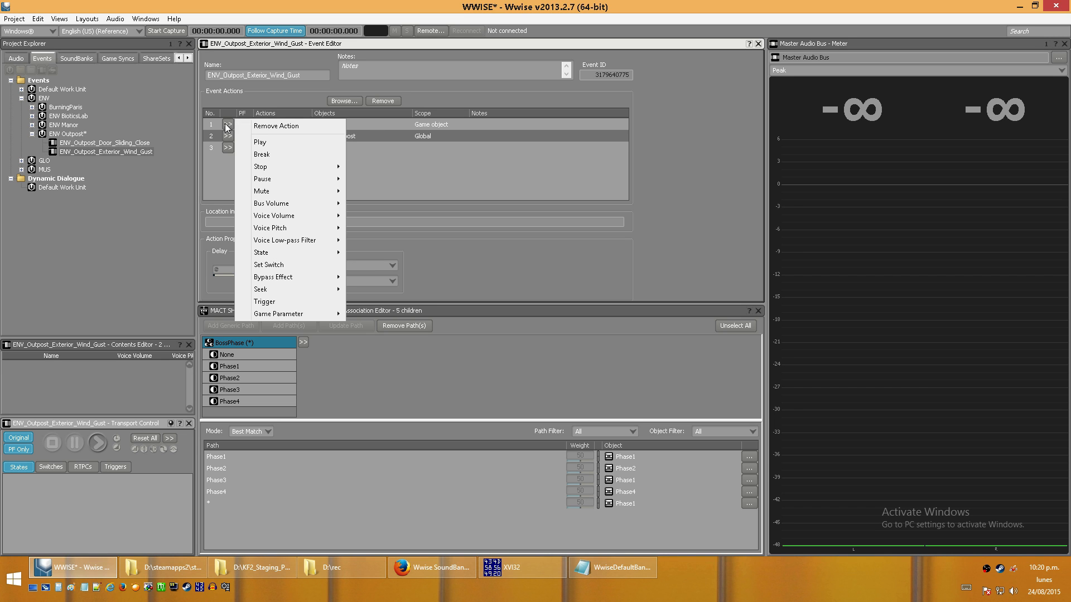
left_click(281, 127)
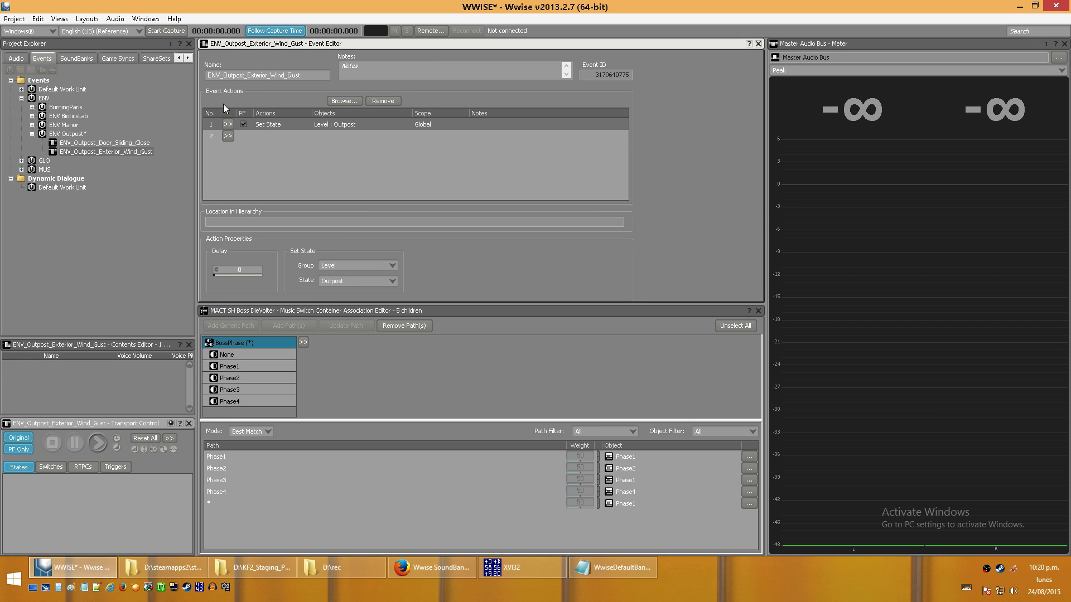
left_click(77, 58)
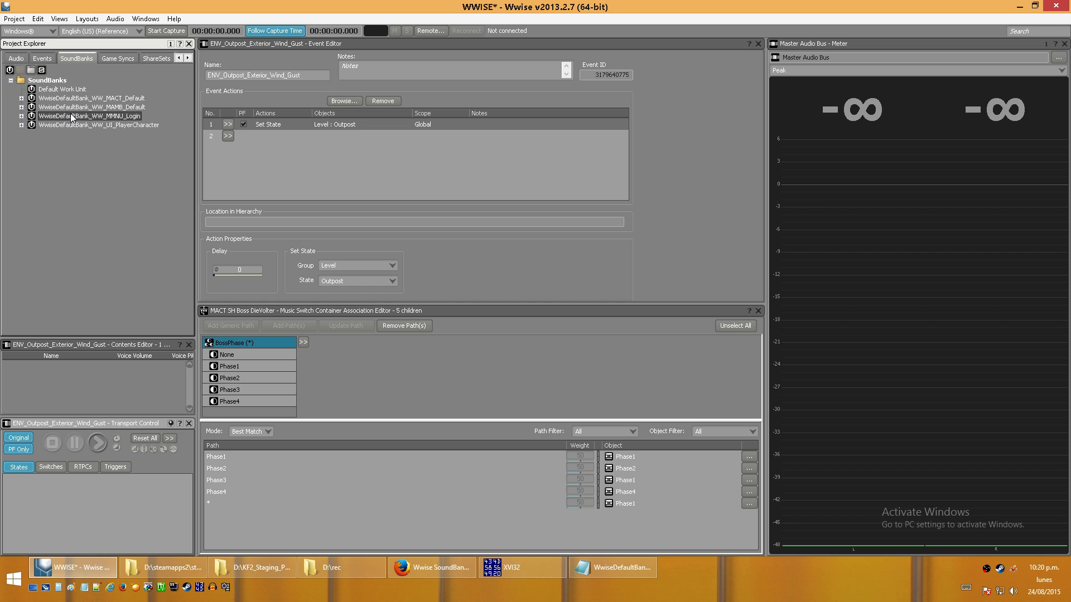
left_click(43, 59)
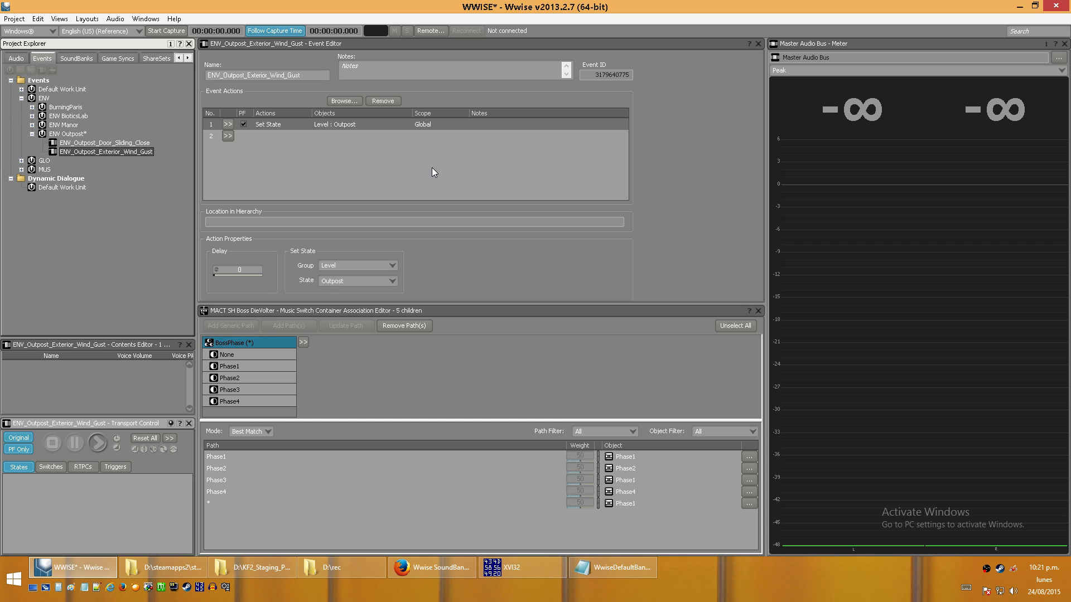
- Highlight the ID of ENV_Outpost_Exterior_Wind_Gust in the WwiseDefaultBank_WW_ENV_Outpost.txt file and compare it with the event's ID in Wwise
left_click(628, 561)
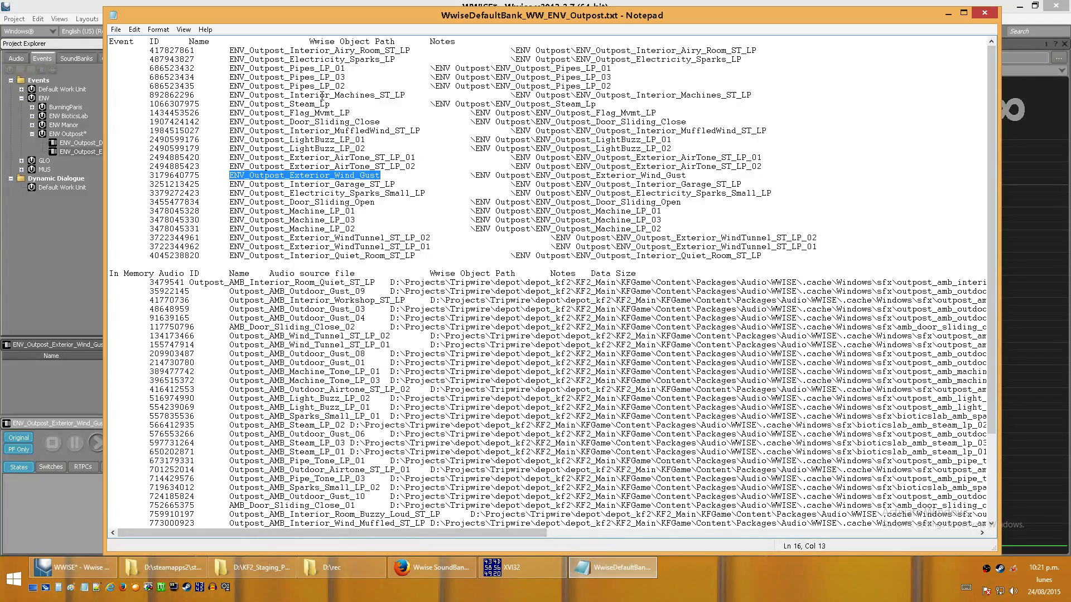
left_click(79, 254)
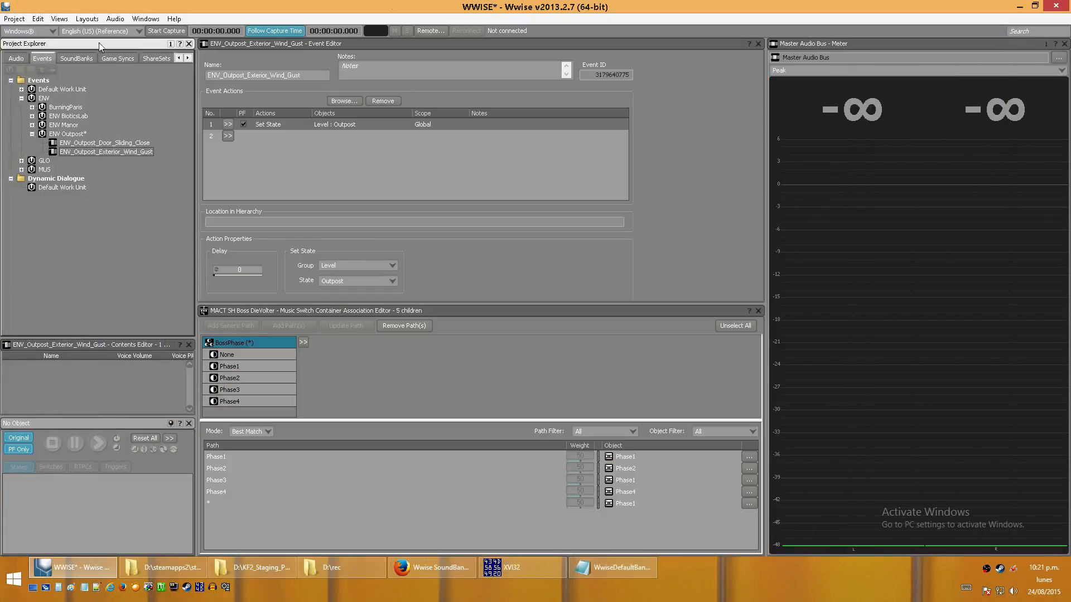
left_click(611, 566)
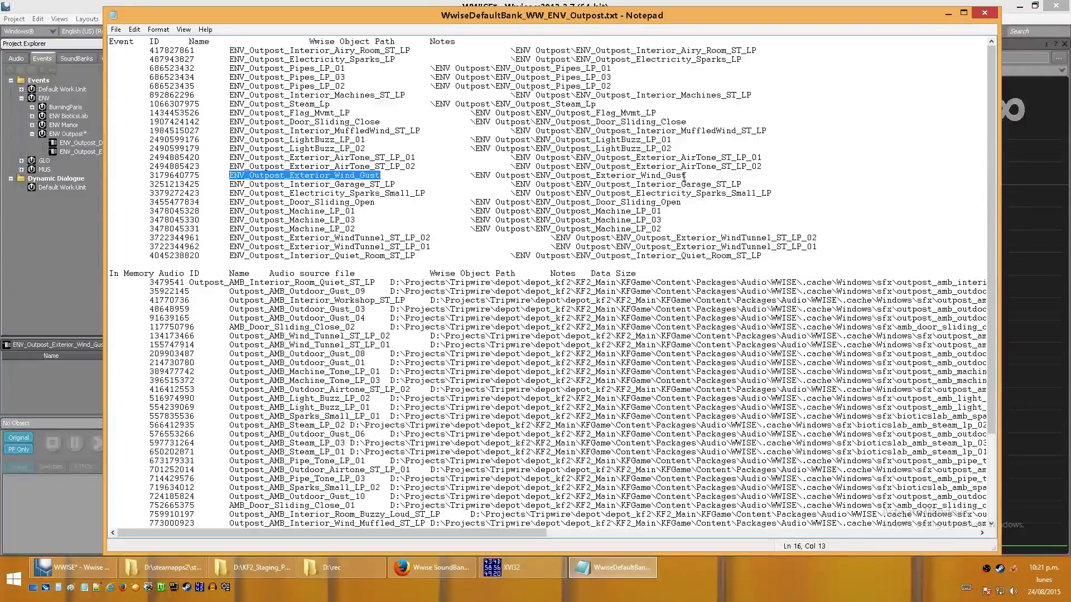
left_click_drag(207, 176, 142, 177)
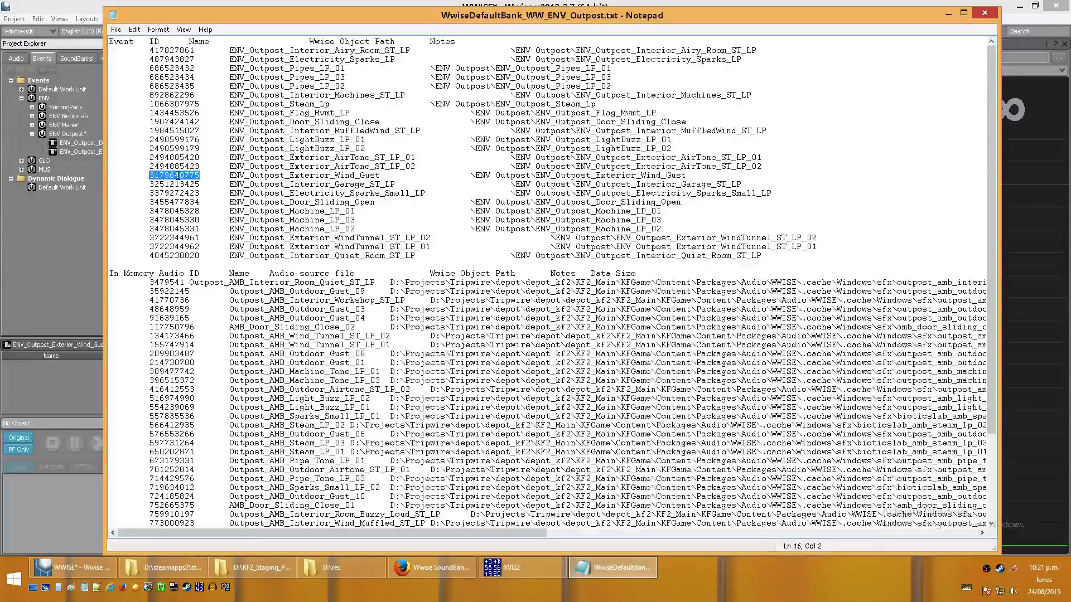
left_click(72, 237)
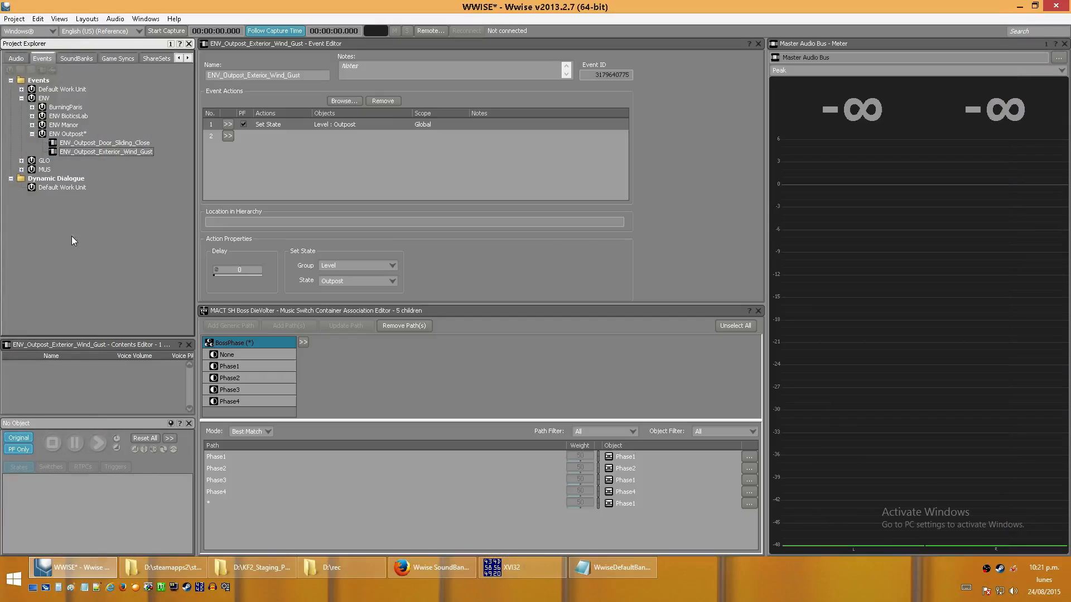
left_click(595, 74)
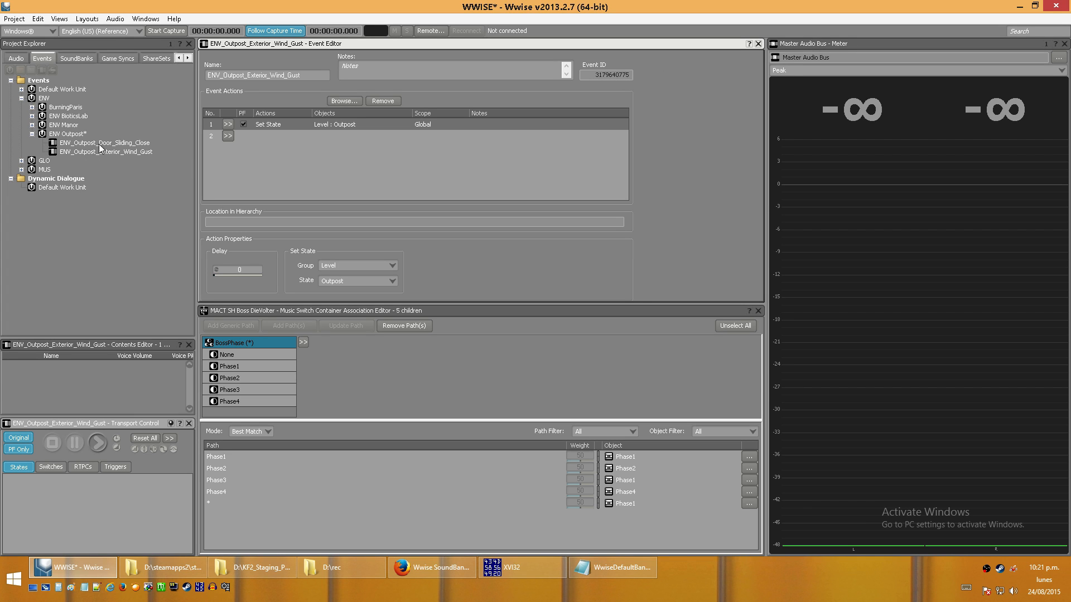
left_click(606, 572)
left_click(43, 237)
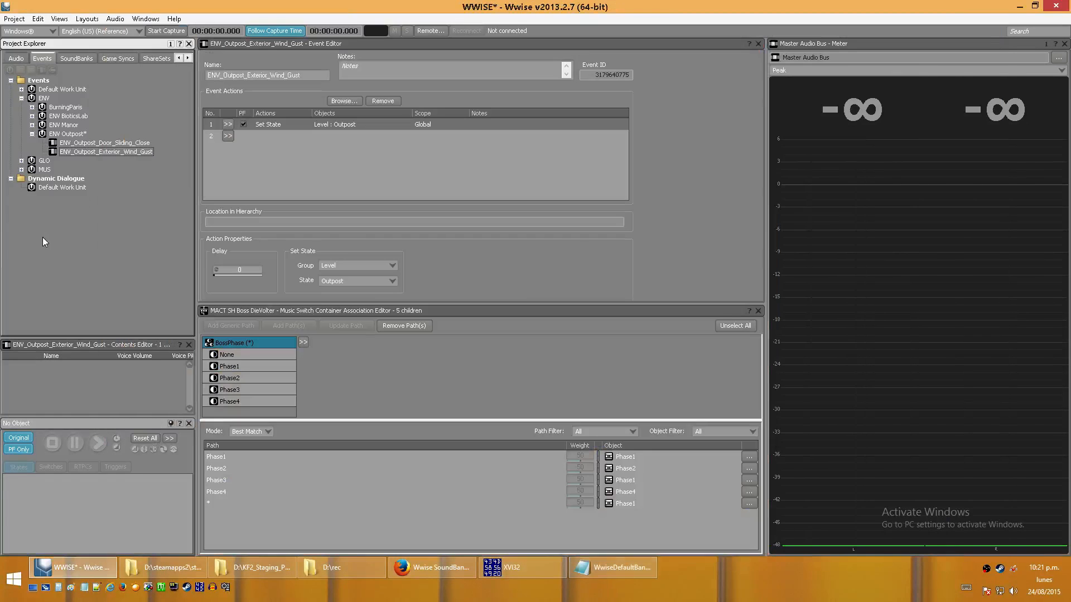
- View the BurningParis event folder, then show the properties of the Phase1 playlist under MACT SH Boss DieVolter in the audio hierarchy
left_click(79, 108)
left_click(16, 57)
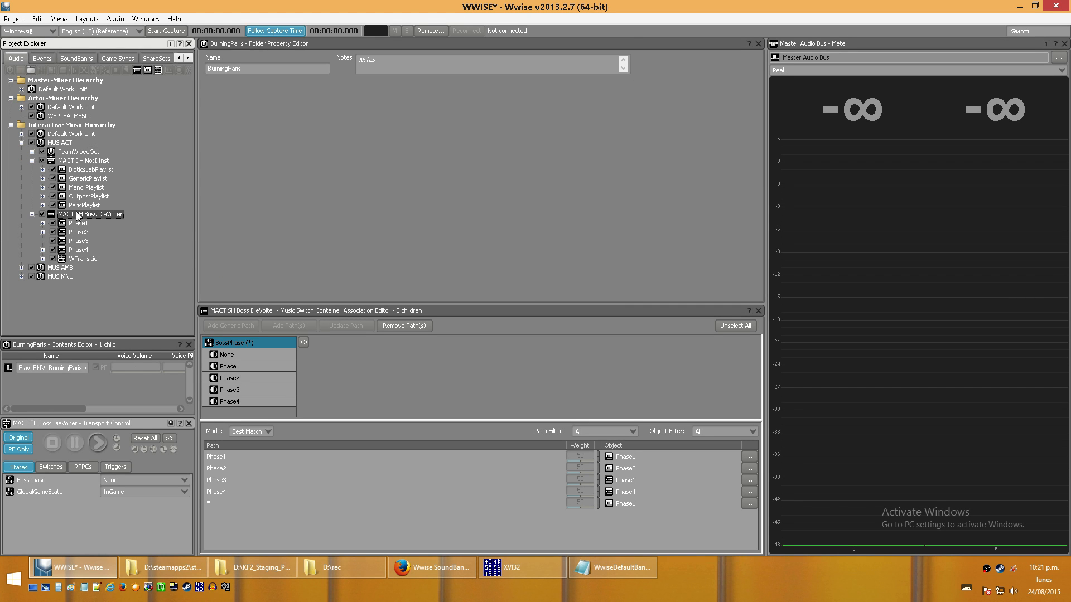
left_click(78, 223)
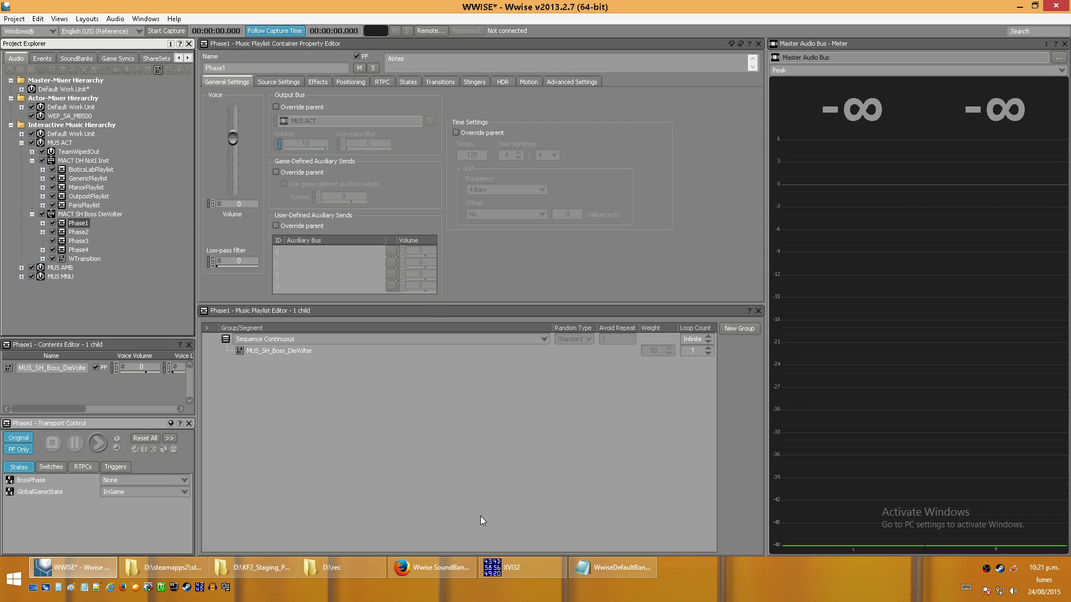
- Highlight the audio ID of AMB_Door_Sliding_Close_02 in the Outpost text file, then put the file away
left_click(613, 566)
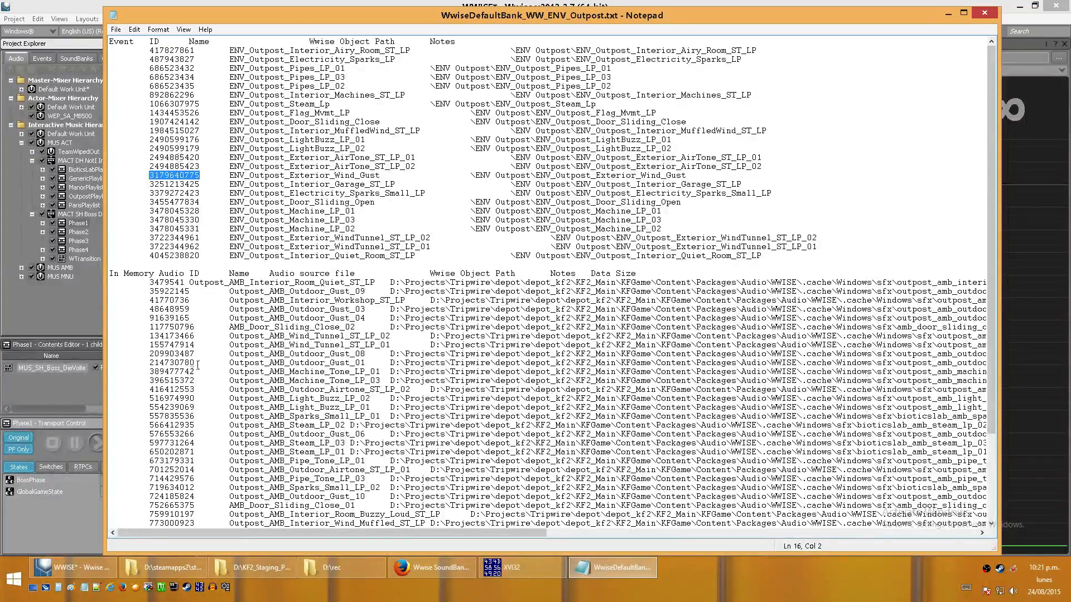
left_click_drag(153, 328, 194, 329)
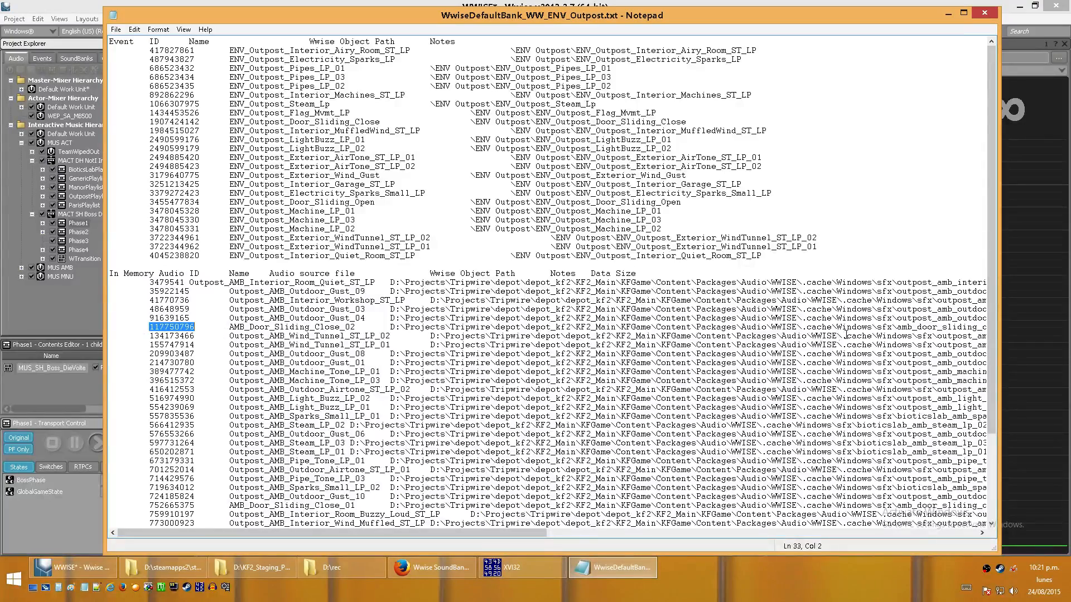
left_click(614, 567)
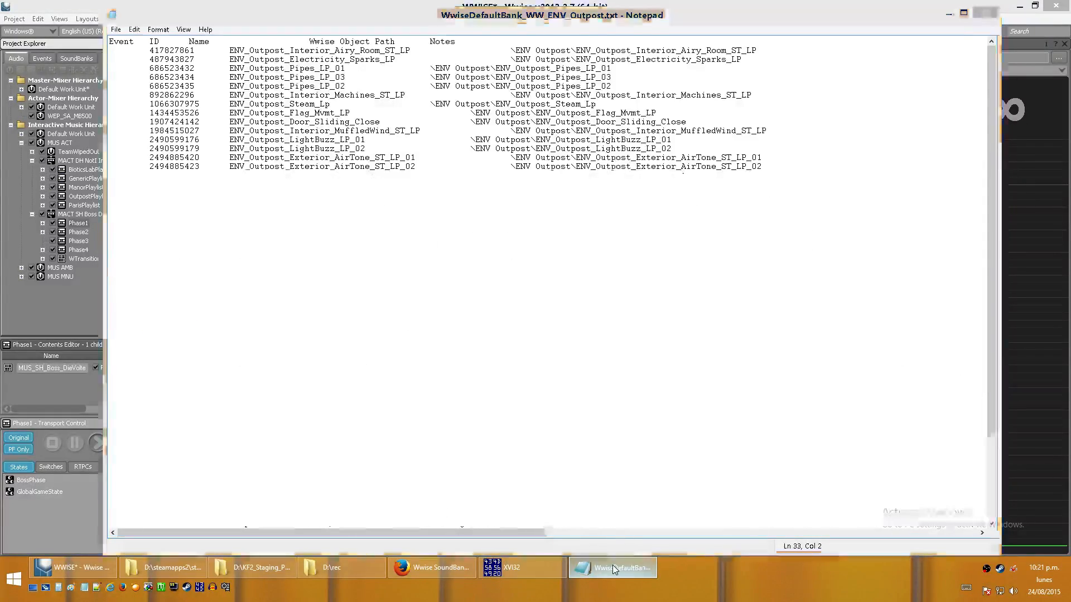
- Switch to File Explorer, browse the game's WwiseAudio\Windows folder and go up to its parent WwiseAudio folder
left_click(257, 562)
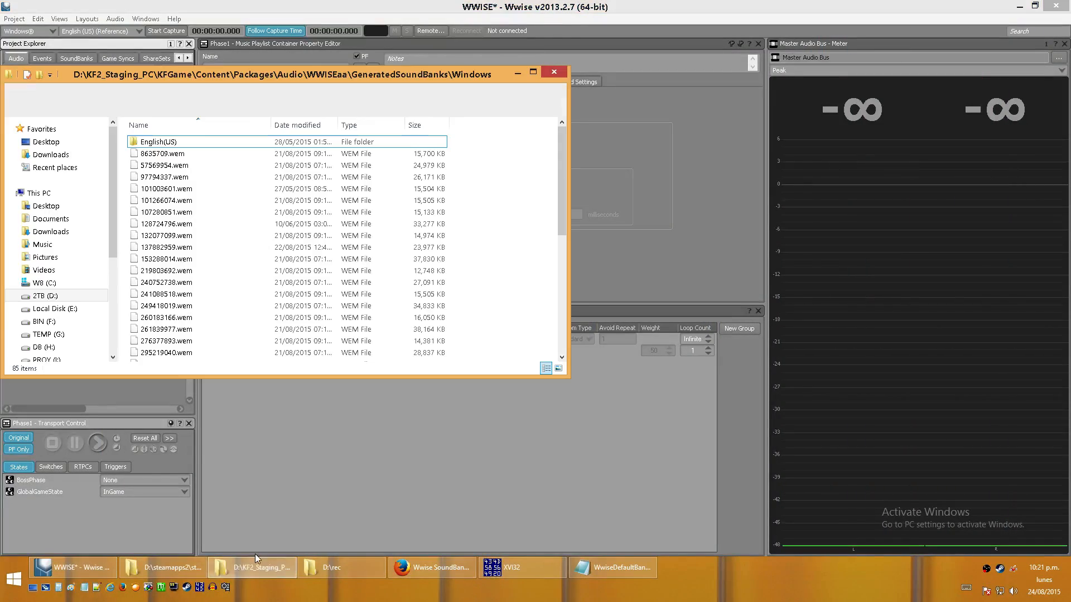
left_click(175, 564)
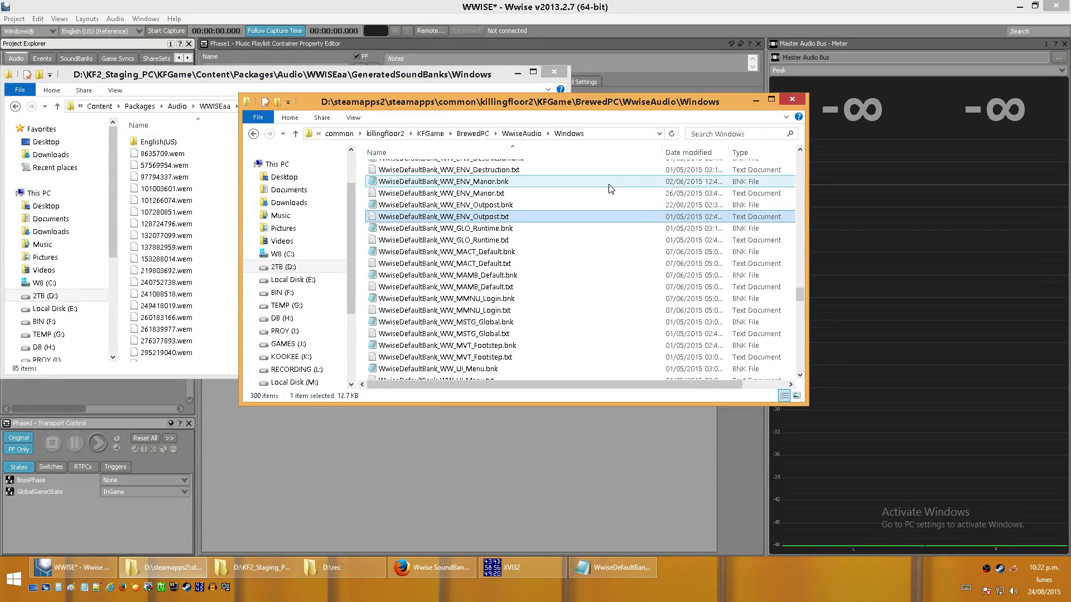
left_click_drag(800, 295, 812, 152)
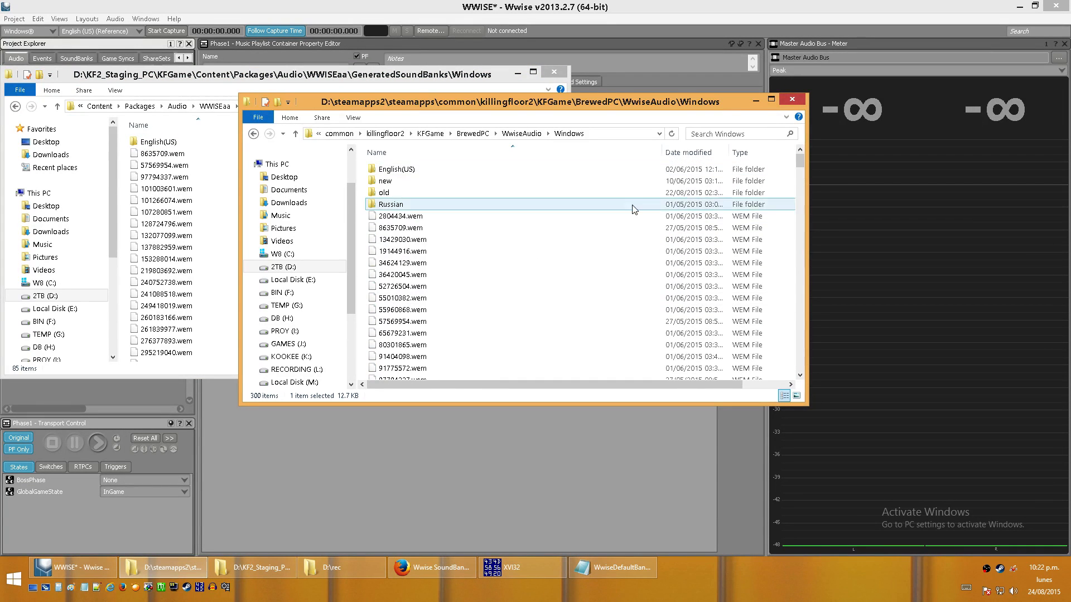
left_click(398, 267)
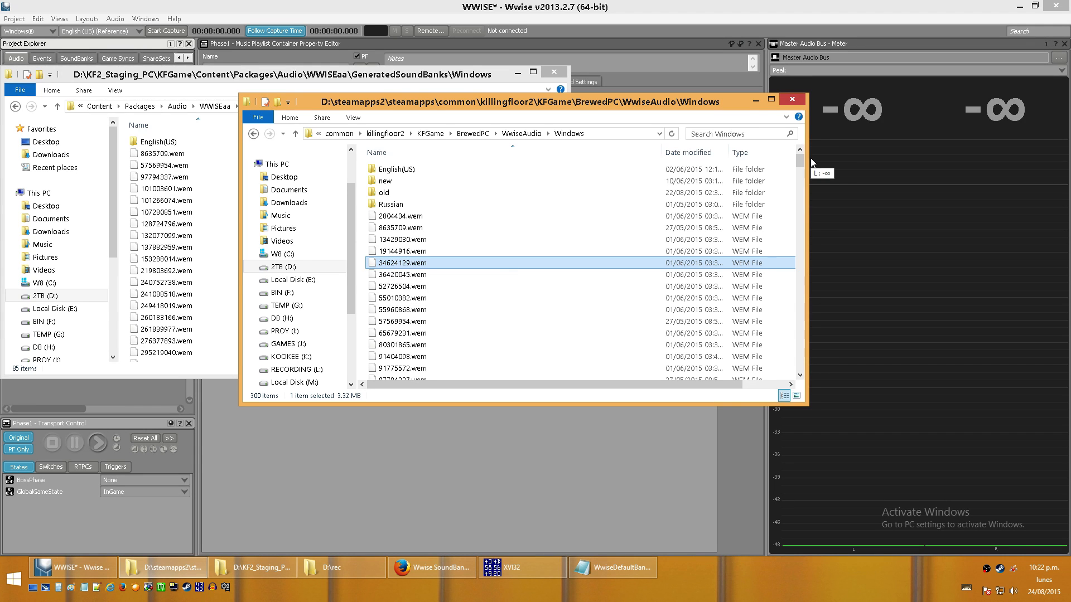
mouse_move(800, 165)
left_mouse_down()
mouse_move(818, 341)
mouse_move(802, 159)
left_mouse_up()
left_click(522, 133)
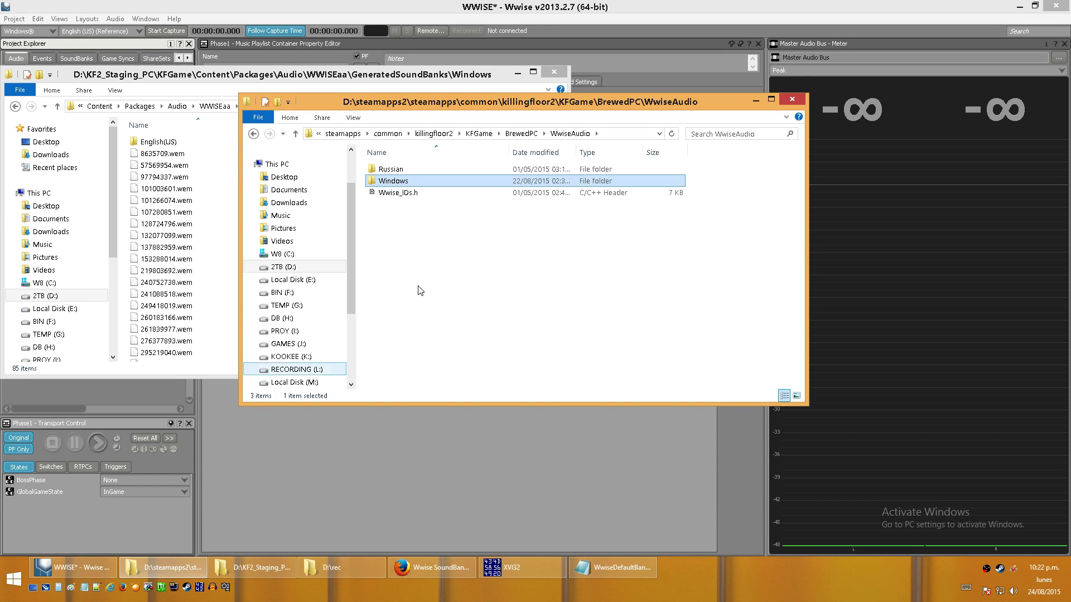
left_click(530, 249)
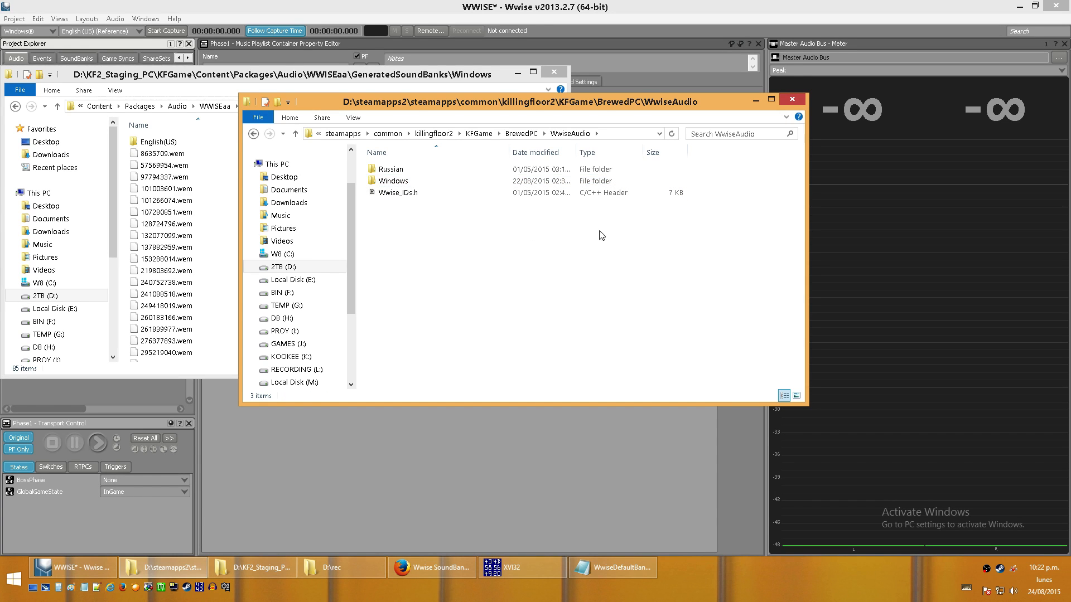
- Go up to the GeneratedSoundBanks folder in the staging directory and select Wwise_IDs.h
left_click(201, 165)
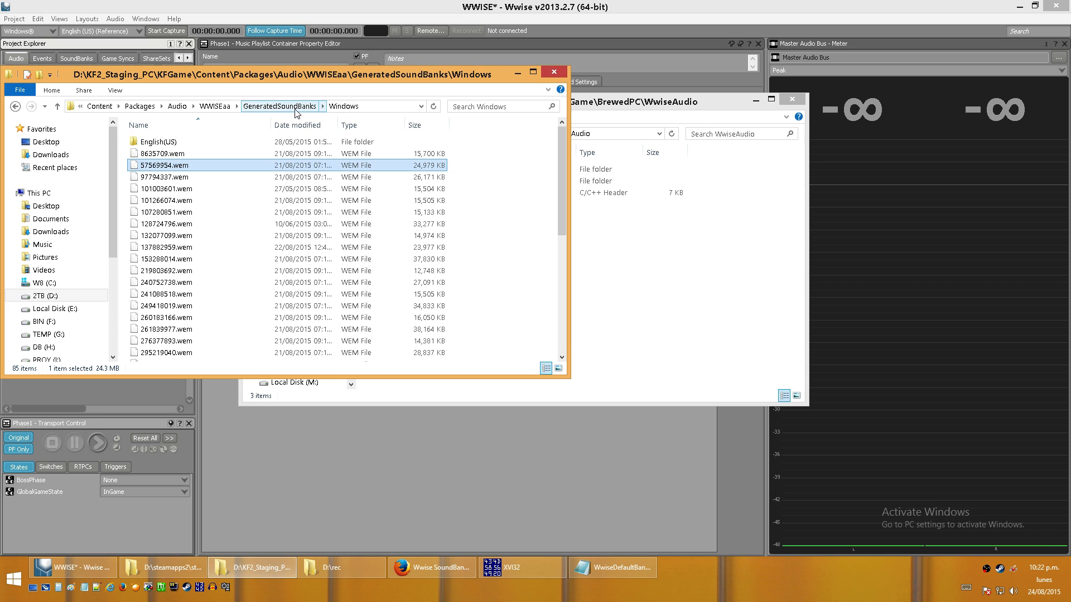
left_click(314, 107)
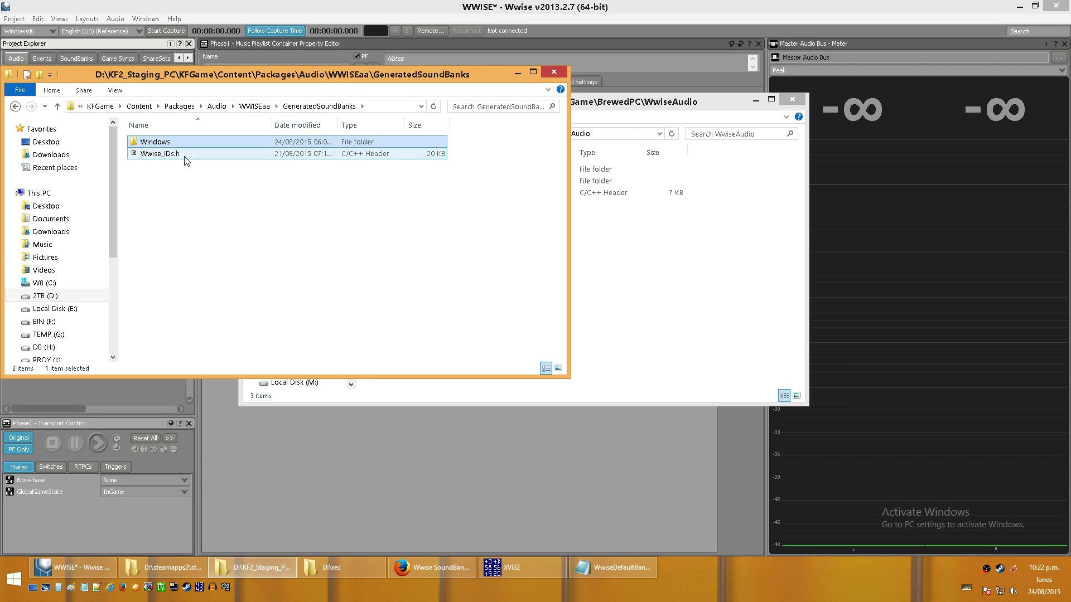
left_click(171, 154)
- Open the Wwise_IDs.h file from the game's WwiseAudio folder in Notepad
left_click(687, 292)
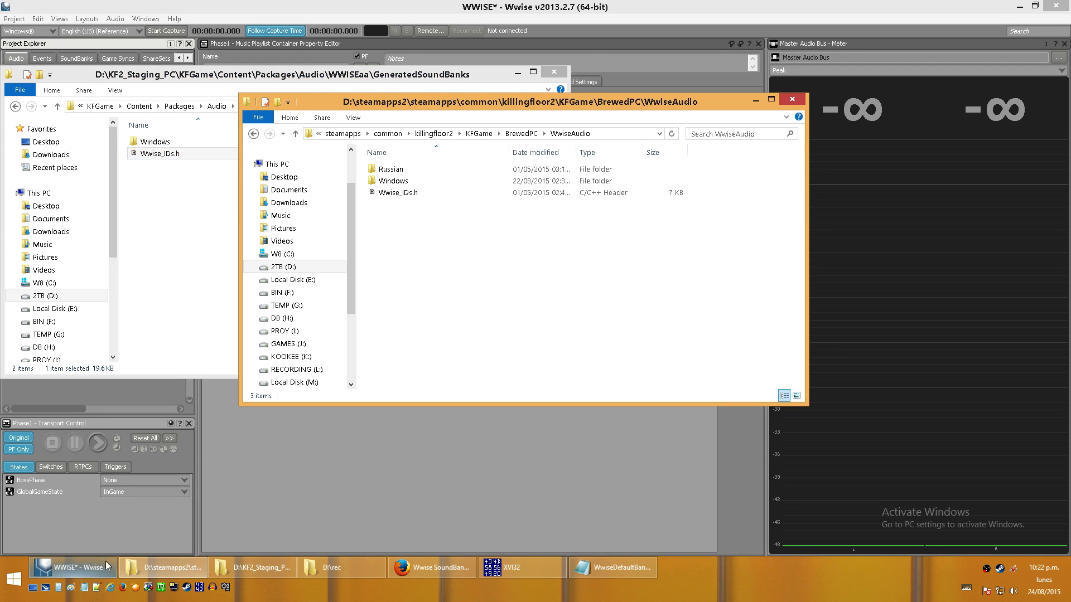
left_click(714, 262)
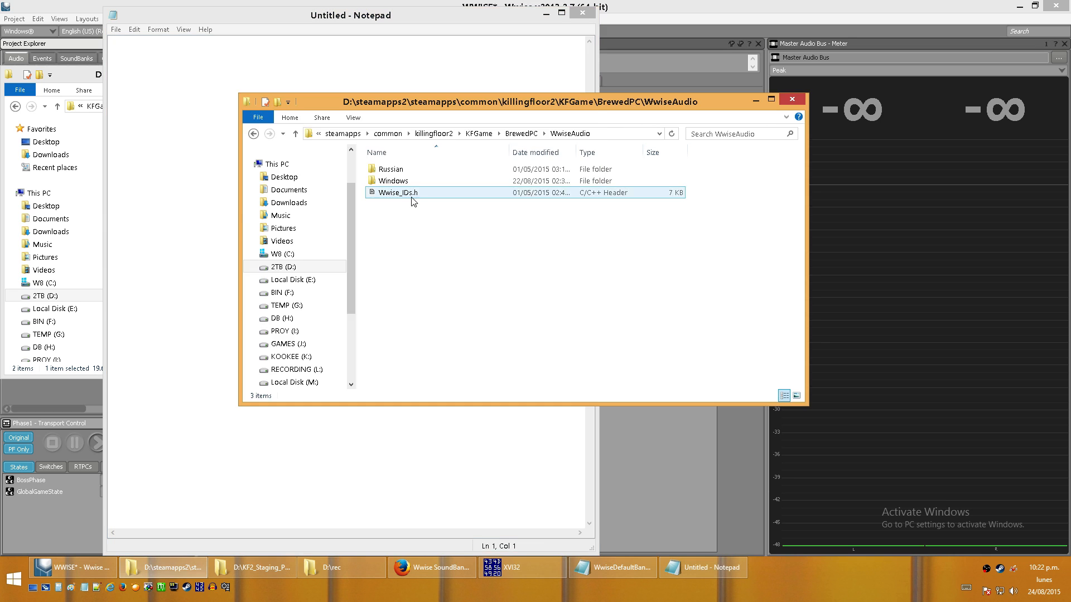
left_click_drag(411, 195, 167, 220)
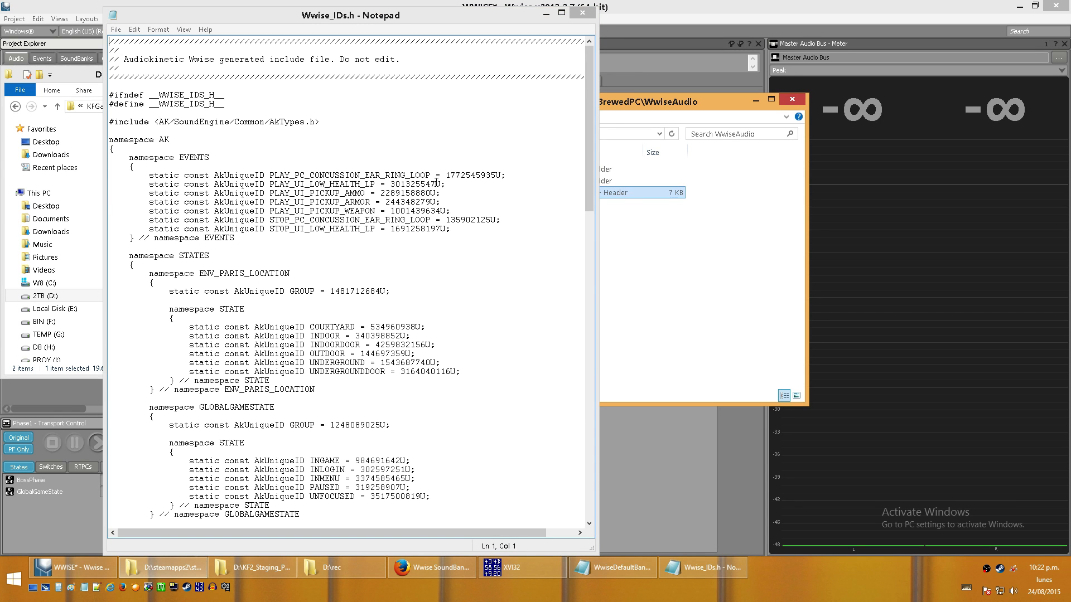
- Highlight the PLAY_PC_CONCUSSION_EAR_RING_LOOP event ID in the game's Wwise_IDs.h and look over the state groups below it
mouse_move(445, 175)
left_mouse_down()
mouse_move(502, 176)
mouse_move(447, 176)
left_mouse_up()
left_click(495, 177)
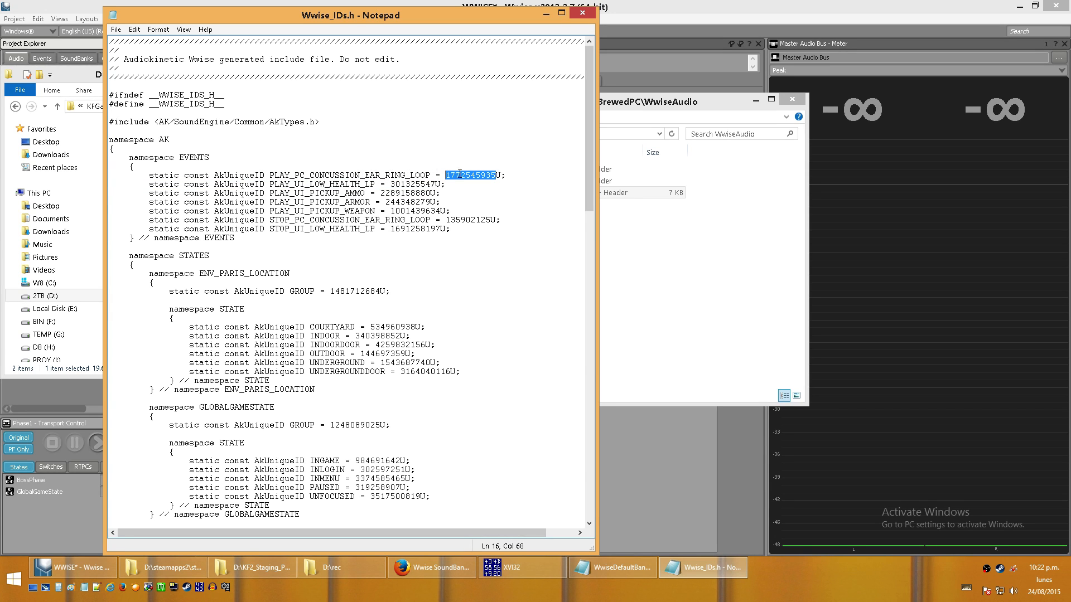
mouse_move(592, 103)
left_mouse_down()
mouse_move(574, 218)
mouse_move(578, 172)
mouse_move(579, 280)
mouse_move(582, 142)
mouse_move(582, 301)
mouse_move(589, 116)
left_mouse_up()
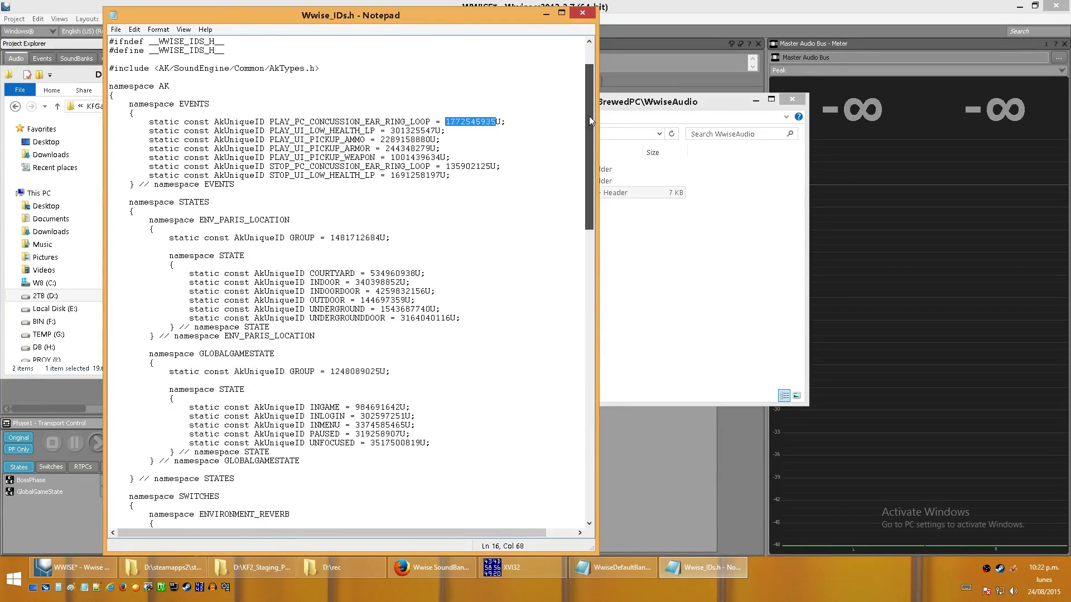
- Move Notepad clear of the staging GeneratedSoundBanks folder and open that folder's Wwise_IDs.h in it
left_click_drag(352, 12, 692, 16)
left_click(214, 189)
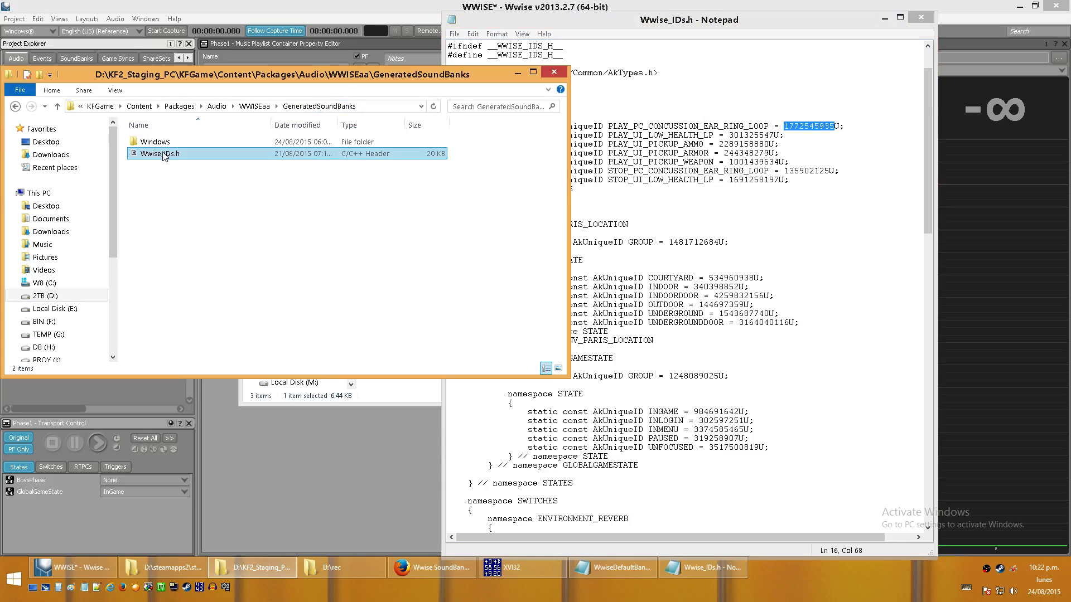
left_click_drag(161, 153, 806, 134)
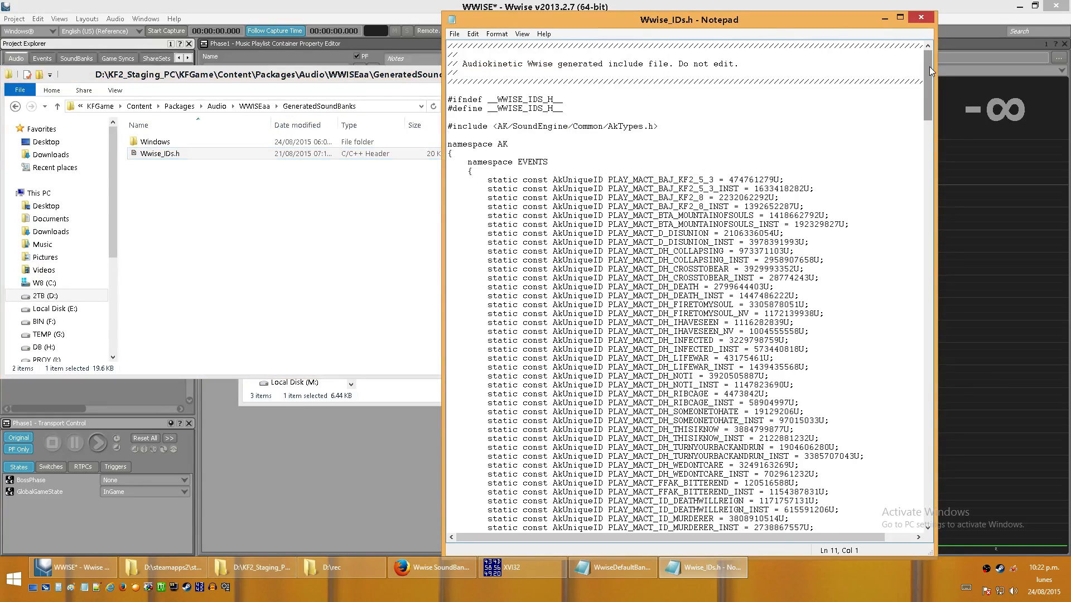
- Locate the BOSSPHASE and LEVEL state groups in the staging Wwise_IDs.h and highlight their group IDs
left_click_drag(929, 66, 921, 291)
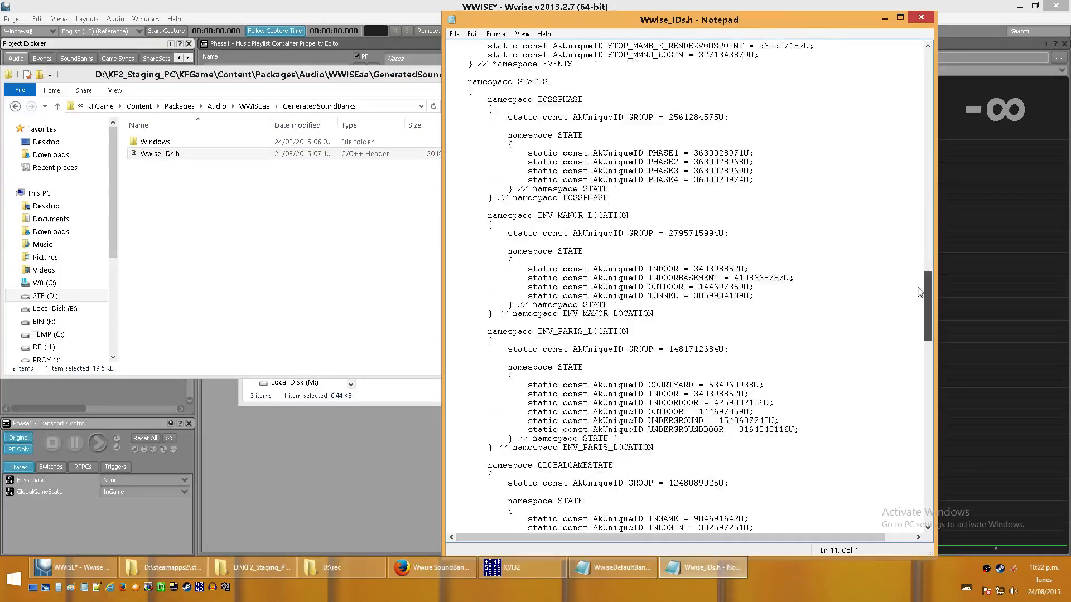
left_click(548, 100)
left_click_drag(669, 117, 719, 118)
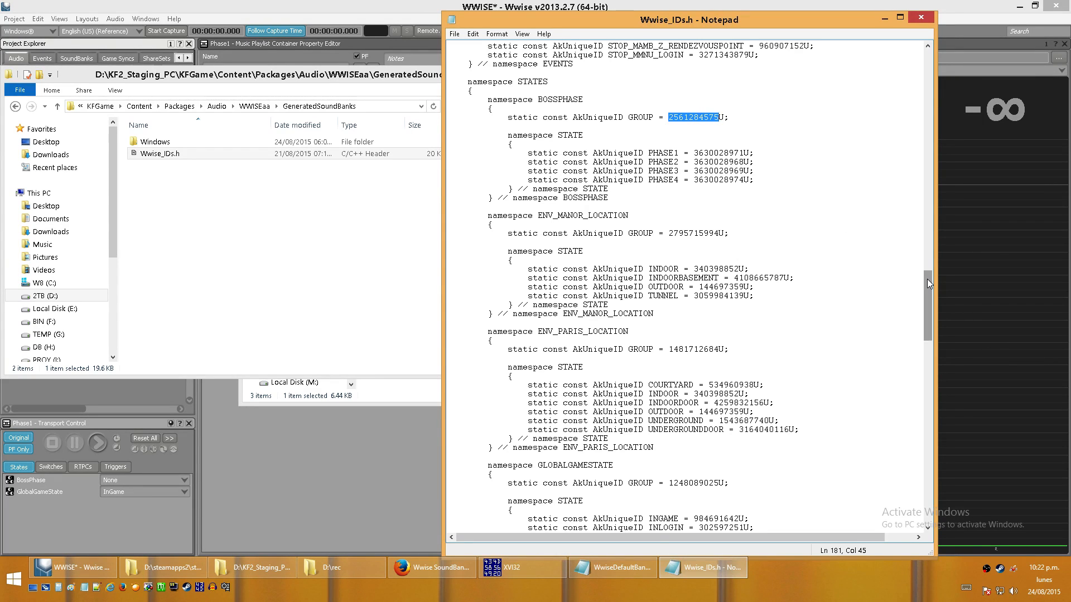
left_click_drag(926, 279, 926, 331)
left_click(563, 222)
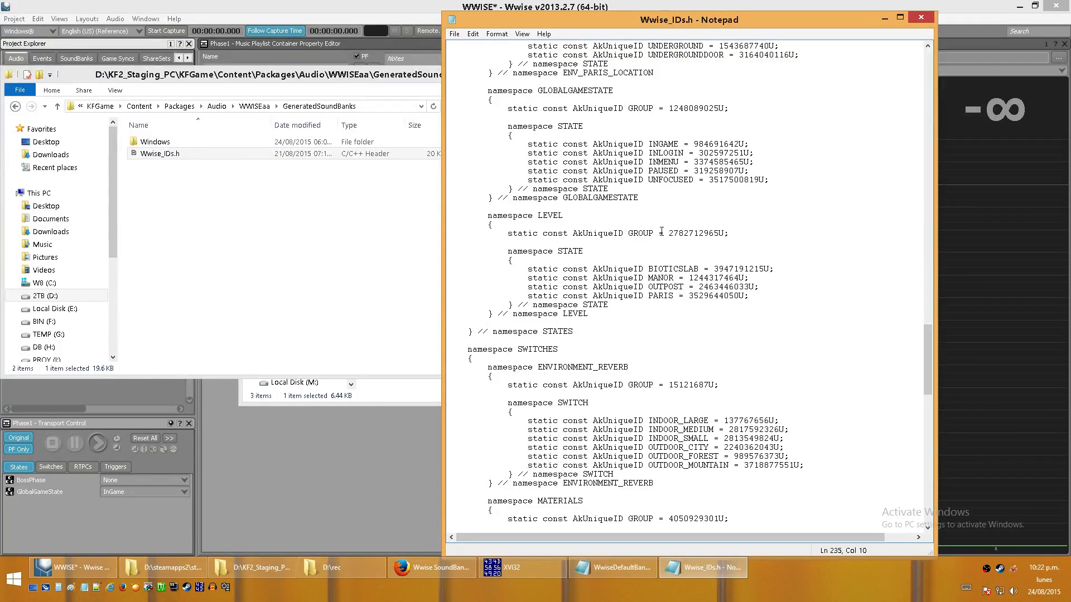
left_click_drag(673, 233, 719, 233)
mouse_move(572, 233)
left_mouse_down()
mouse_move(594, 233)
mouse_move(583, 233)
left_mouse_up()
- Look through the rest of Wwise_IDs.h, close it, and briefly check the Outpost bank text file before putting it away
left_click_drag(927, 349, 926, 474)
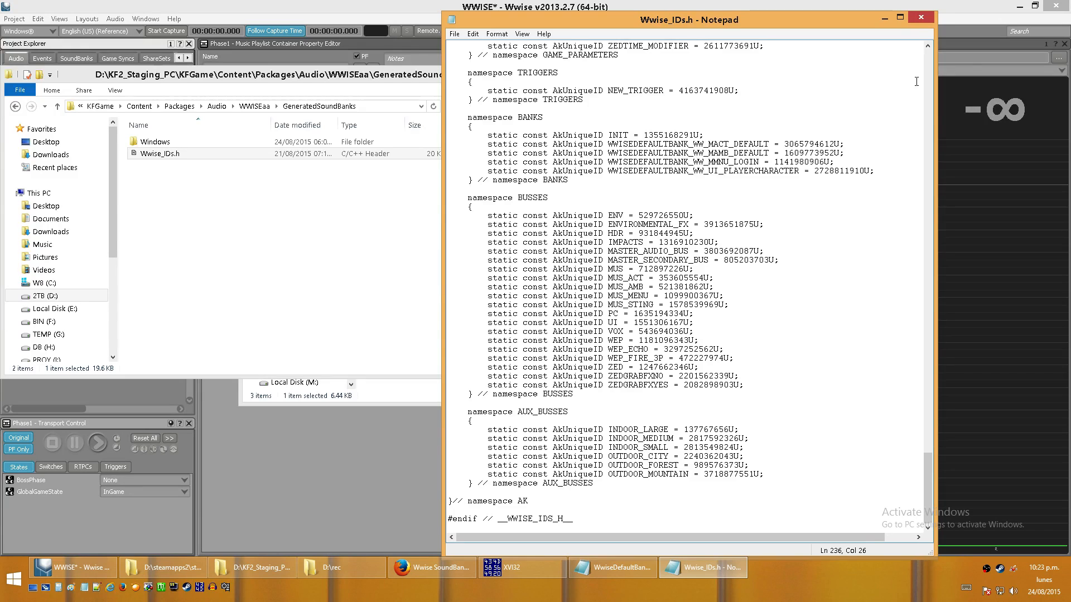
left_click(920, 21)
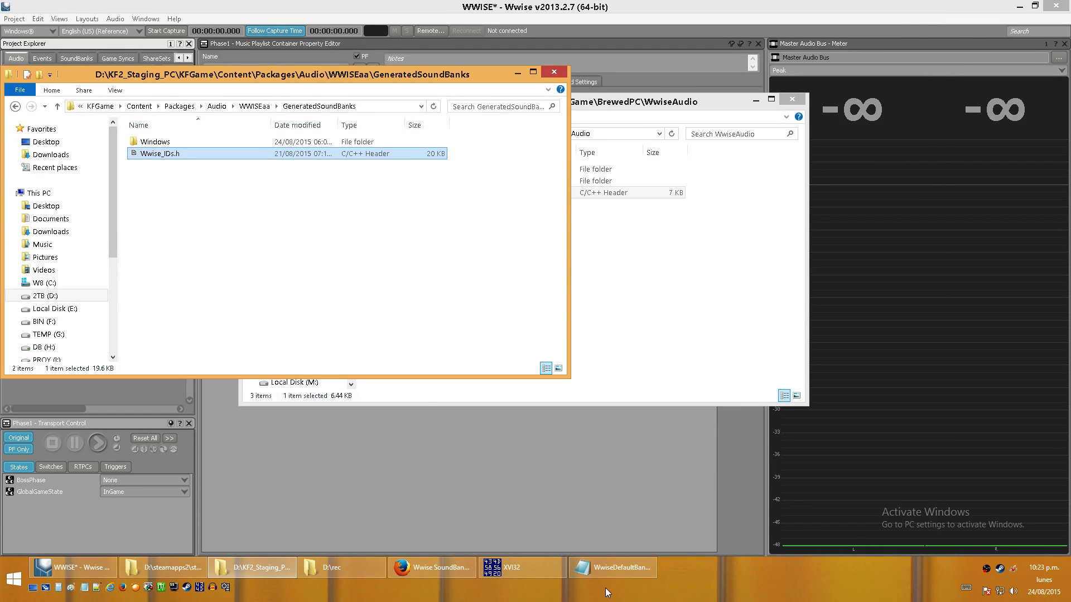
left_click(611, 572)
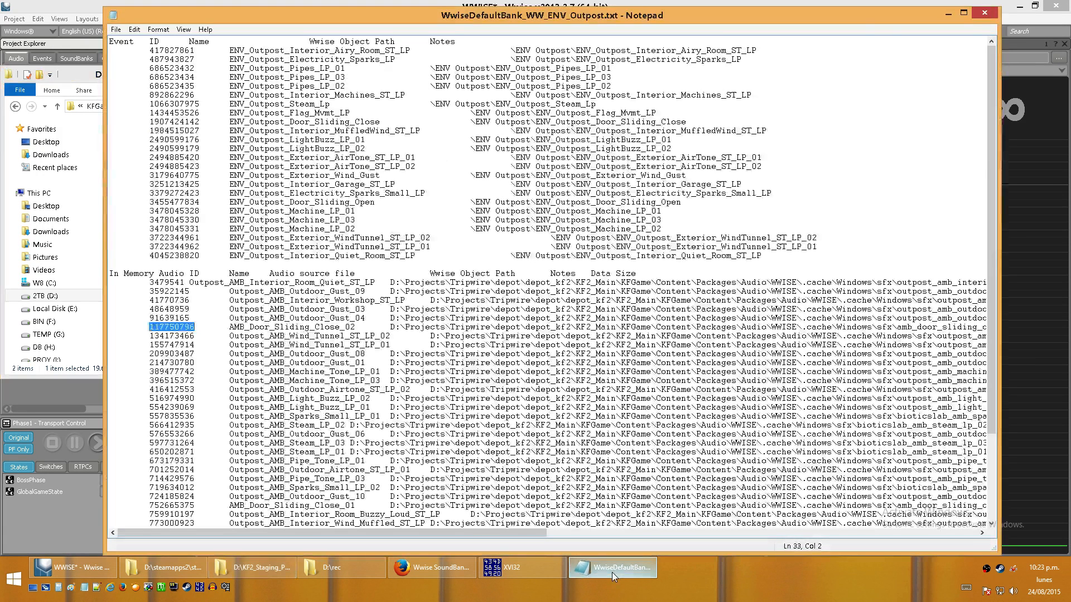
left_click(611, 572)
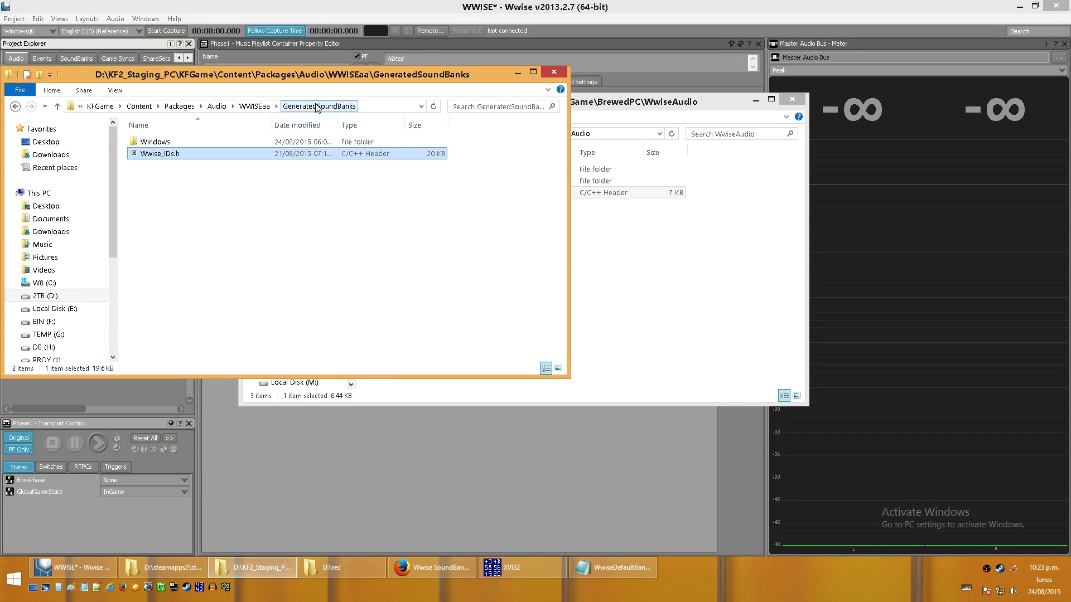
- Go up to the WWISEaa project folder, check the Triggers folder, and open the Events folder
left_click(254, 106)
left_click_drag(560, 170, 562, 328)
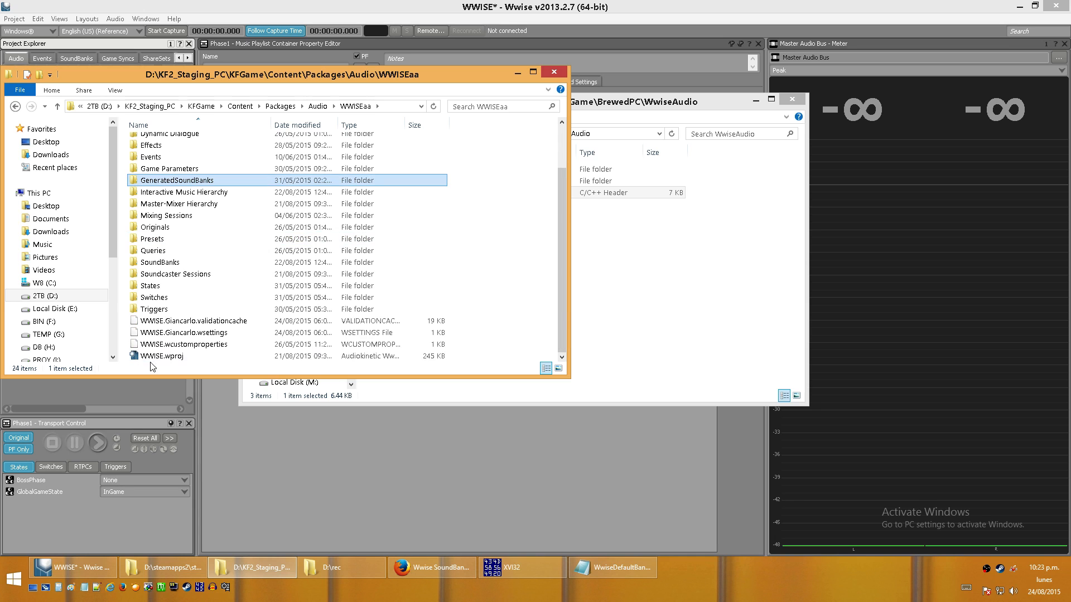
double_click(171, 309)
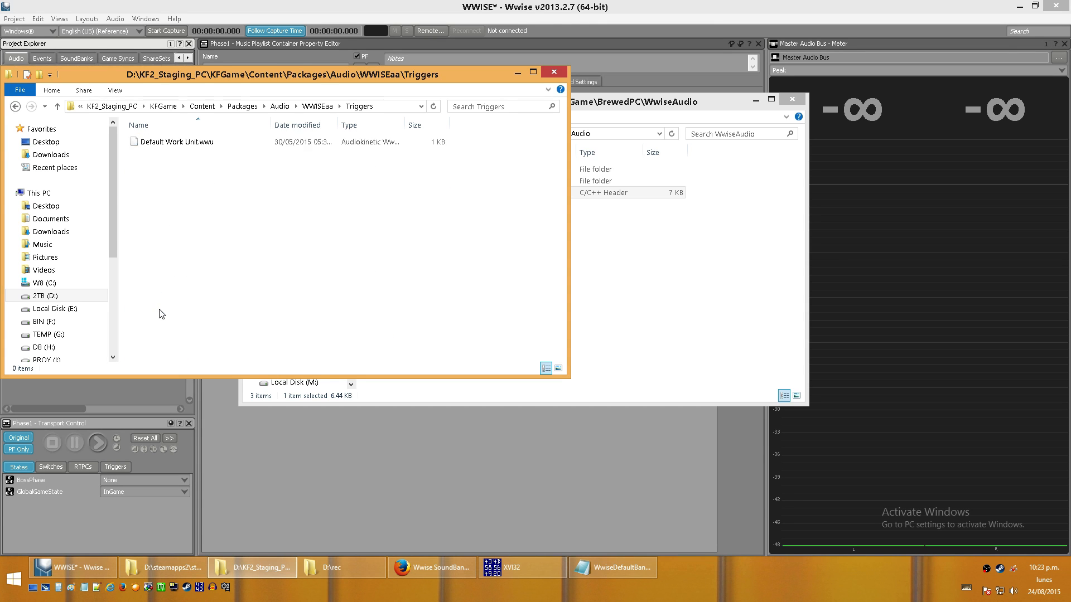
left_click(15, 106)
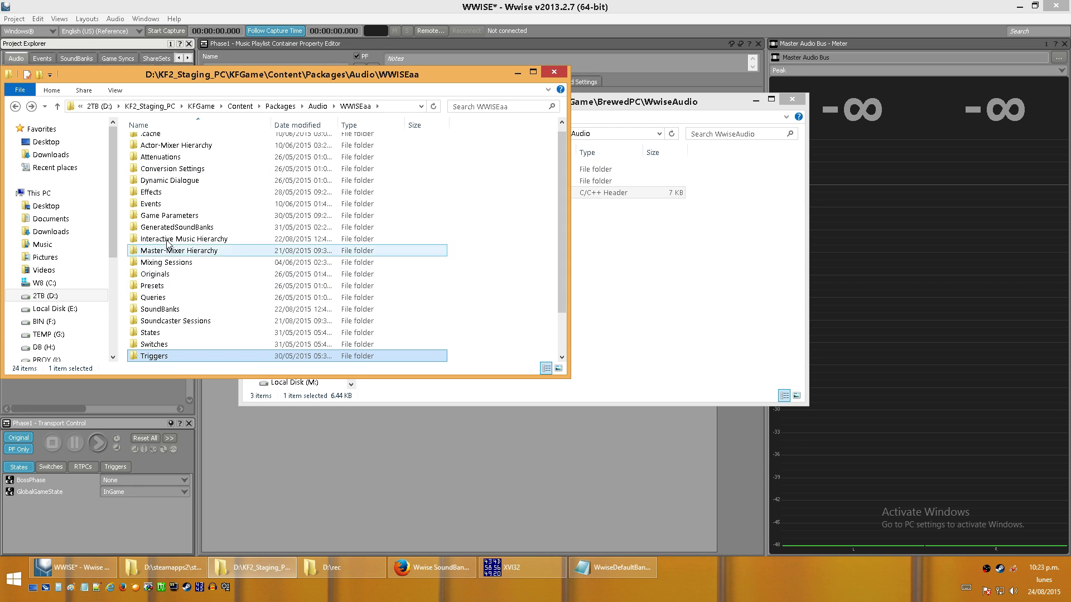
left_click(159, 205)
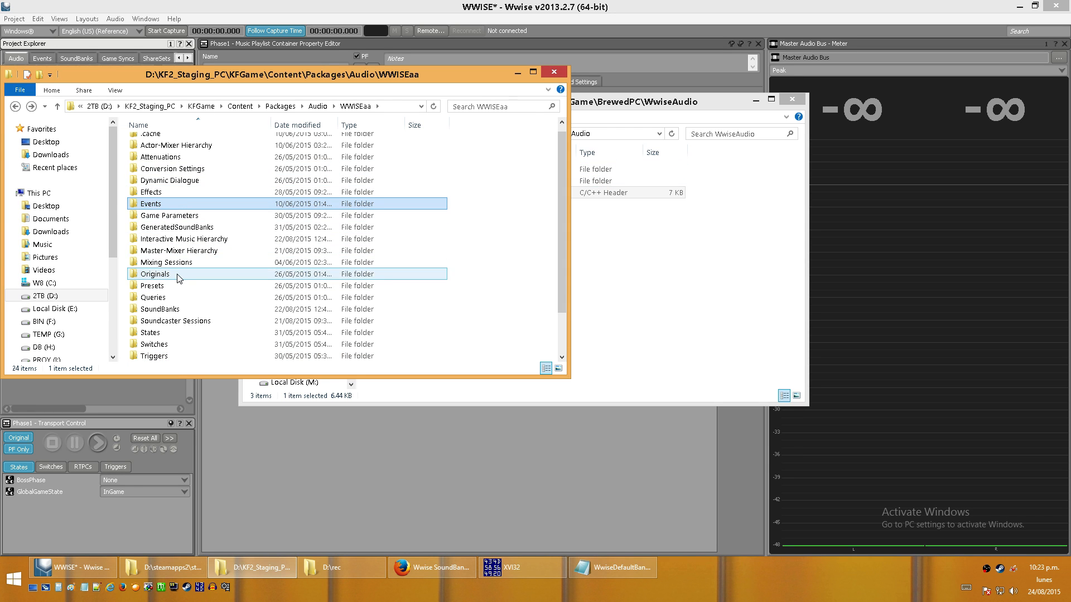
double_click(173, 207)
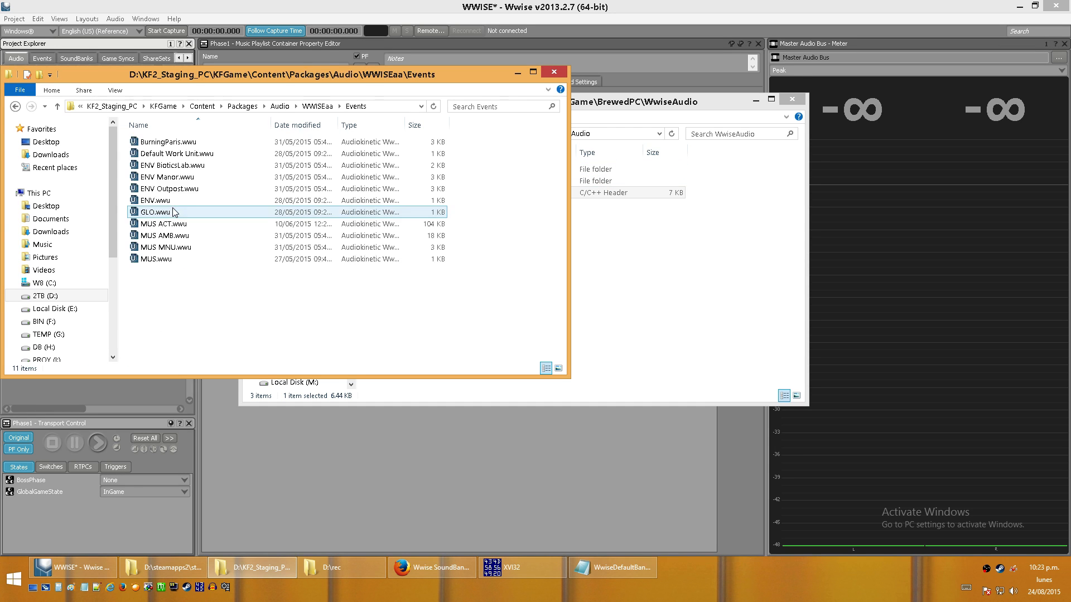
- Open BurningParis.wwu in a new Notepad window, look across its contents, and close it
left_click(84, 588)
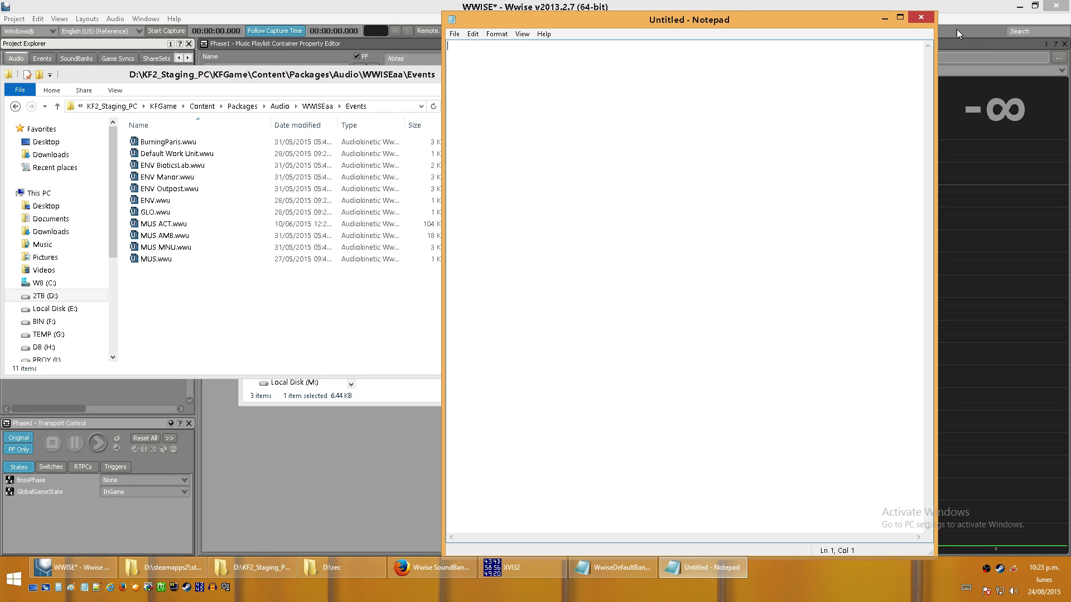
left_click(170, 142)
left_click_drag(170, 143, 632, 132)
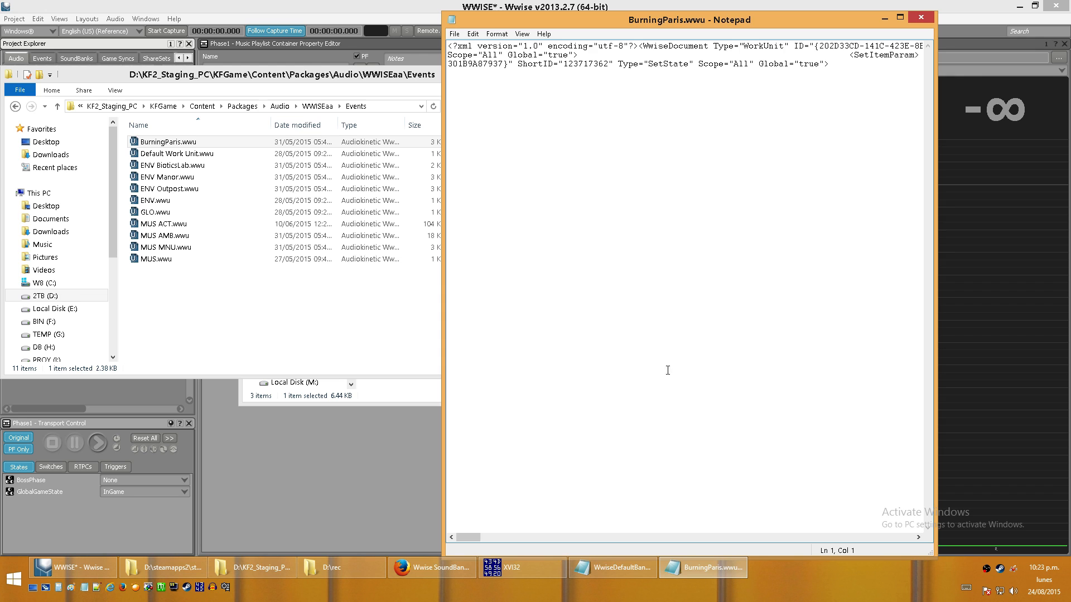
left_click_drag(468, 537, 873, 537)
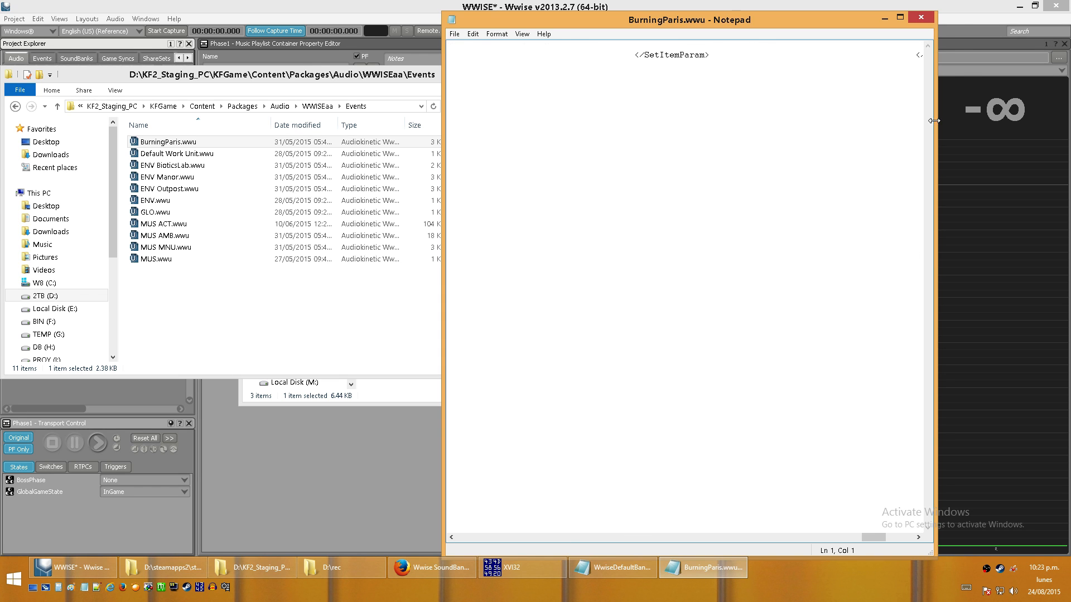
left_click(927, 22)
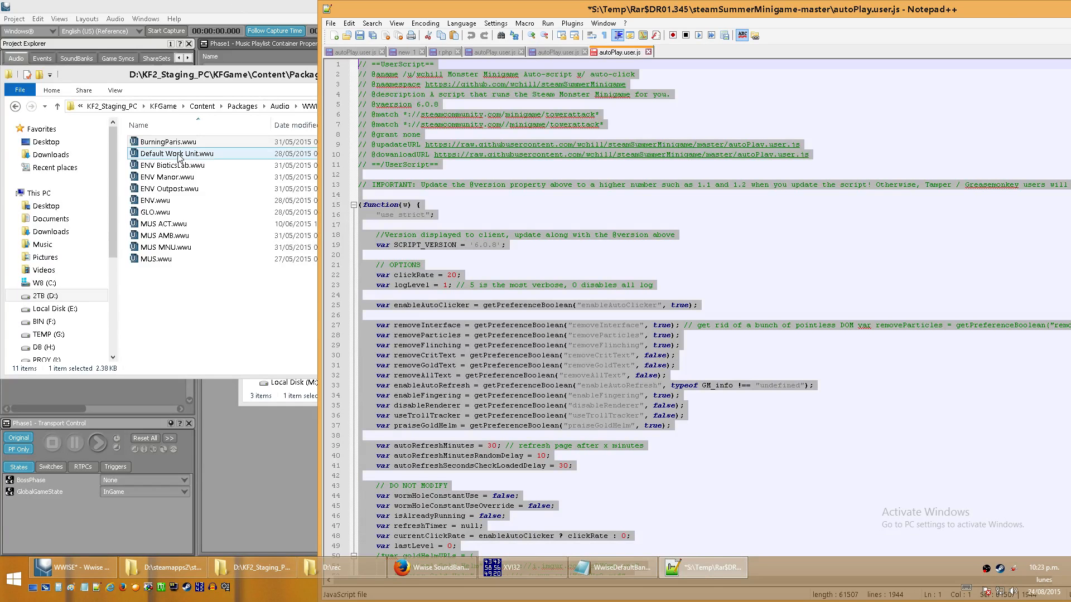
- Open BurningParis.wwu in Notepad++, maximize the window, and highlight the ID of the BurningParis work unit
left_click_drag(168, 141, 904, 27)
double_click(955, 8)
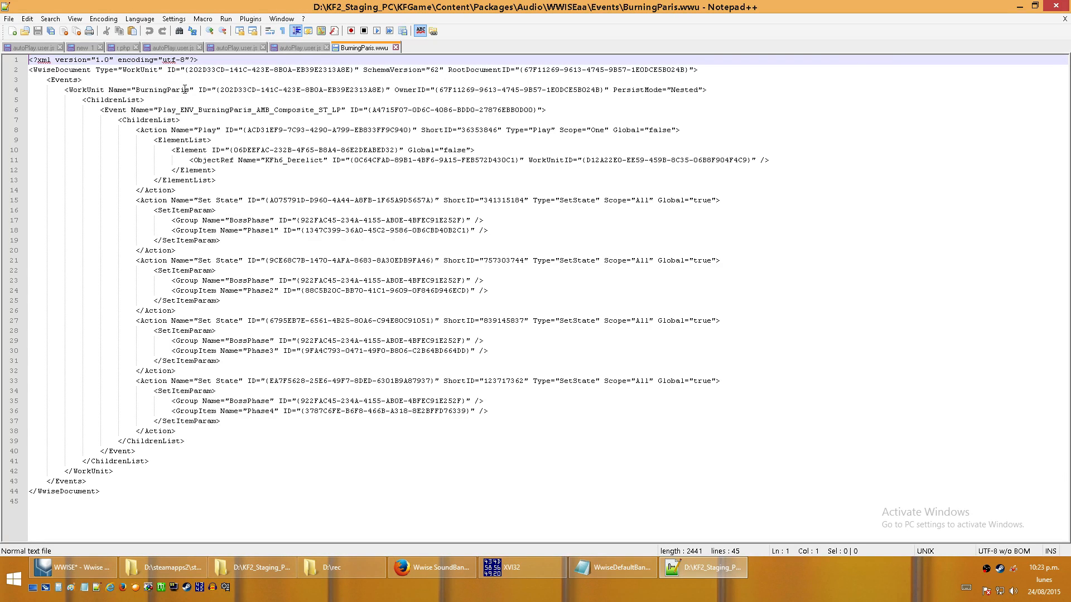
left_click(230, 89)
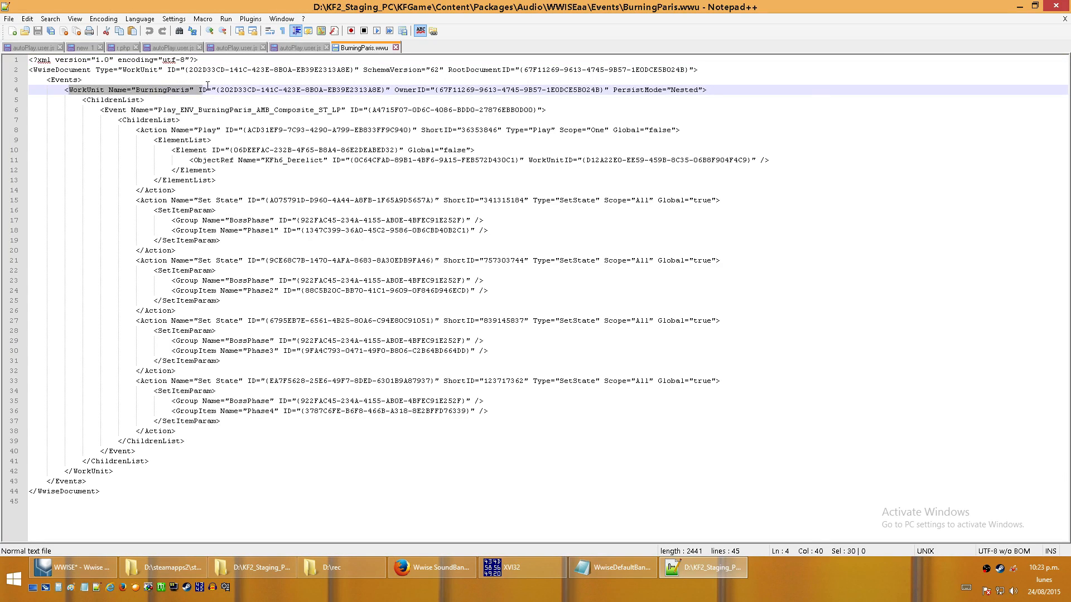
left_click_drag(217, 89, 382, 89)
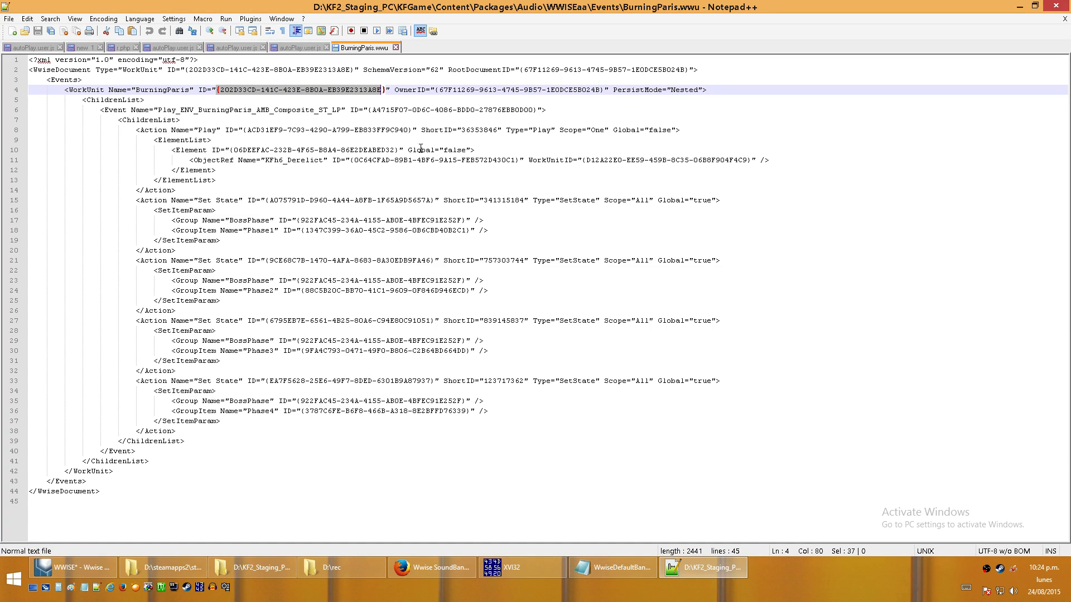
- Highlight the Play action, its ShortID, and the Play_ENV_BurningParis_AMB_Composite_ST_LP event name in the work unit file
left_click_drag(422, 130, 462, 131)
left_click(497, 132)
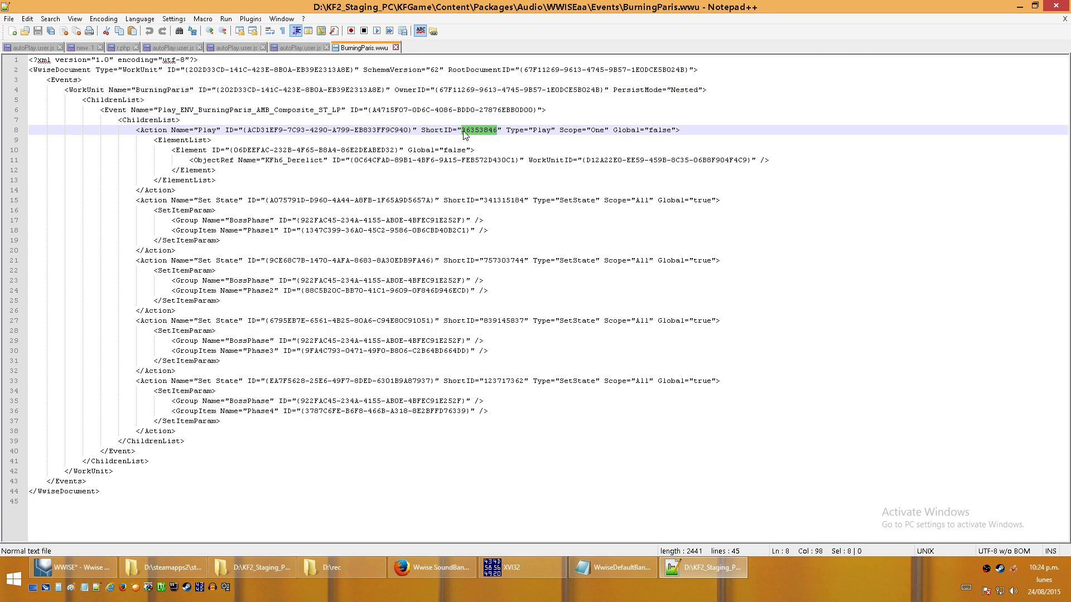
left_click_drag(137, 131, 218, 131)
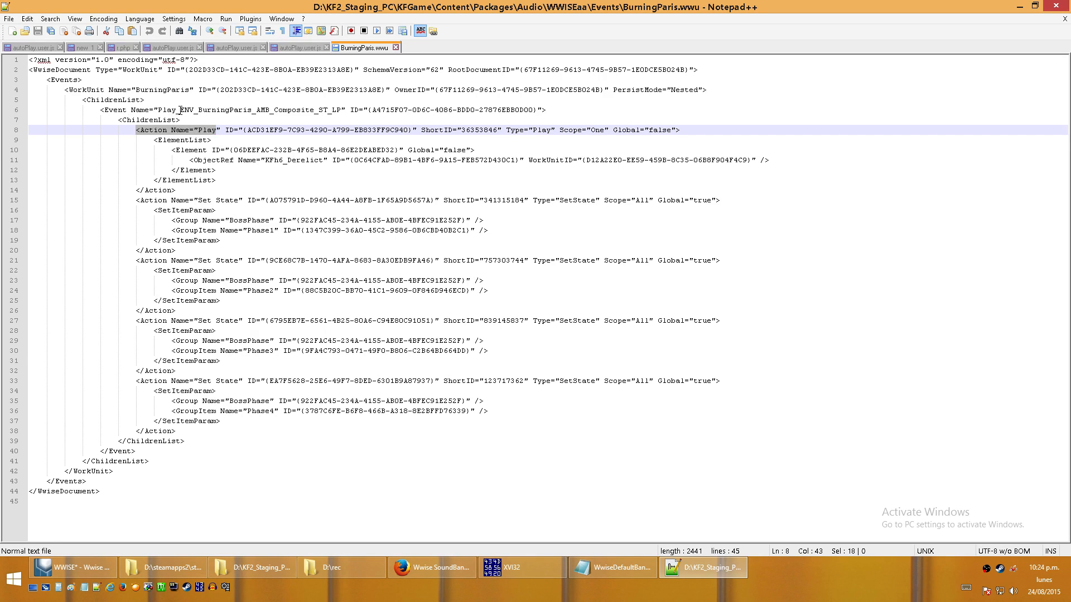
left_click_drag(159, 110, 328, 109)
left_click(262, 142)
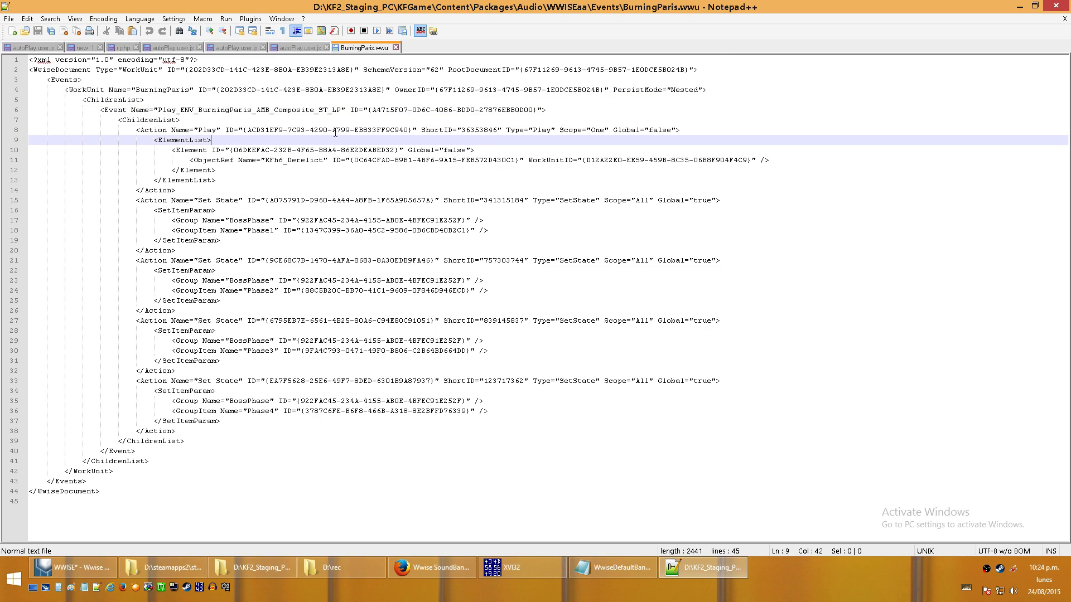
left_click_drag(462, 129, 502, 130)
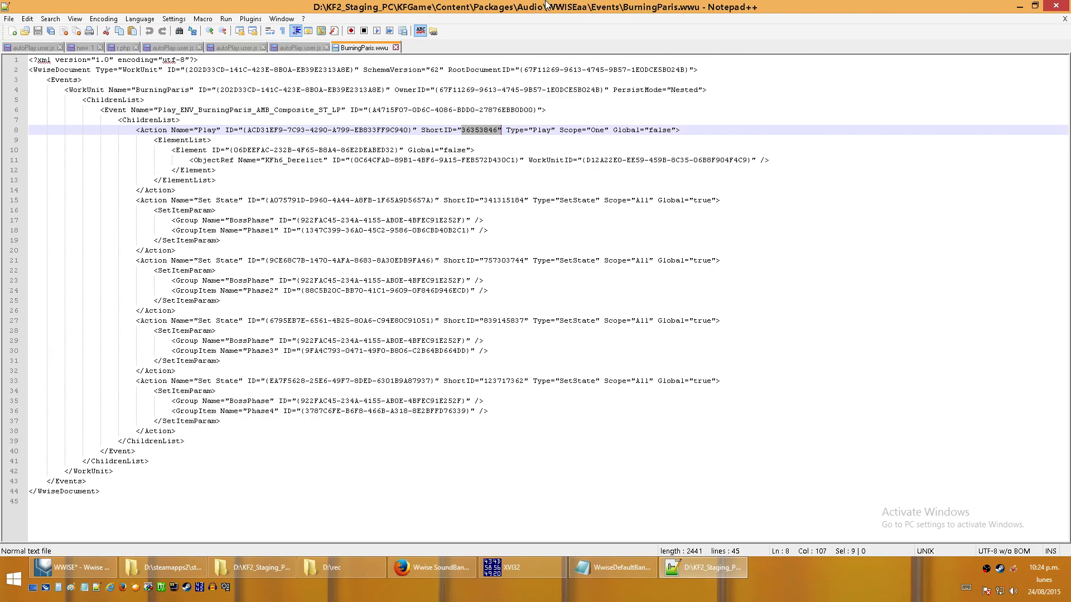
- Return to Wwise and inspect the event ID and Set State action of ENV_Outpost_Exterior_Wind_Gust
double_click(558, 7)
left_click(249, 443)
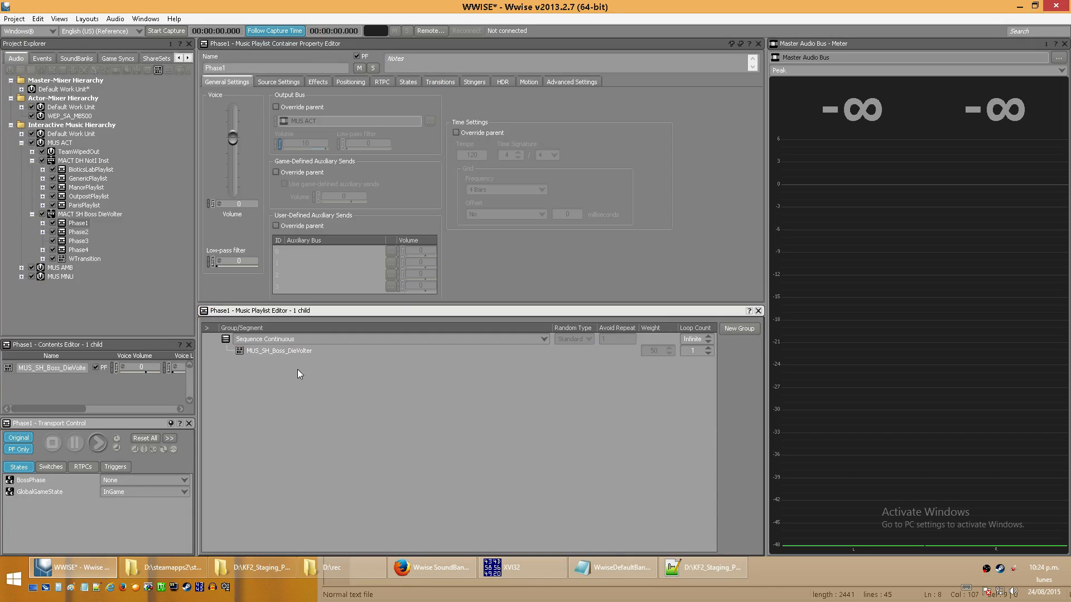
left_click(502, 567)
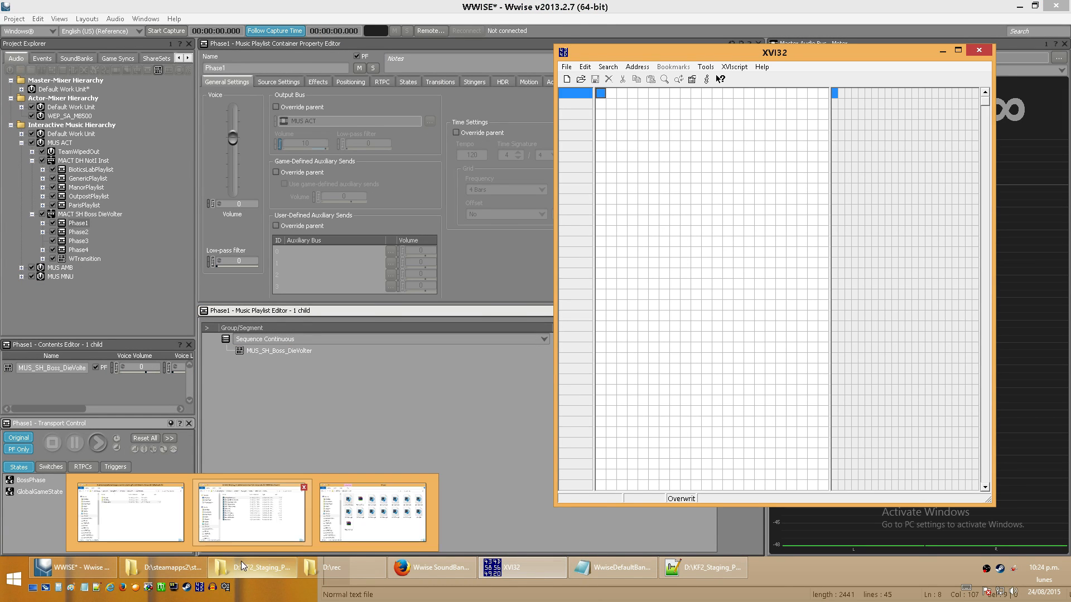
left_click(410, 422)
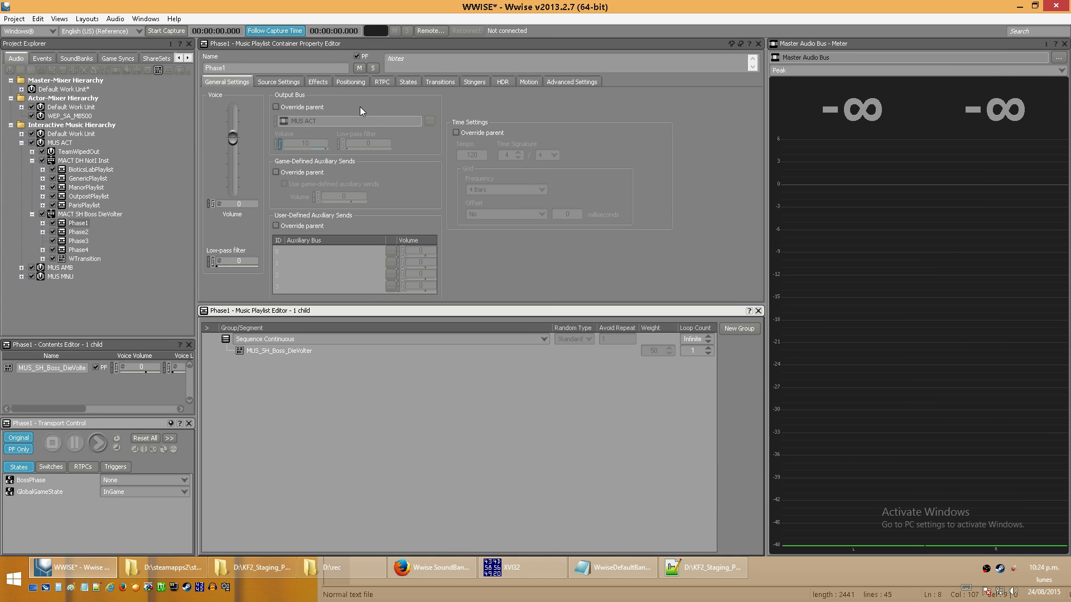
left_click(42, 58)
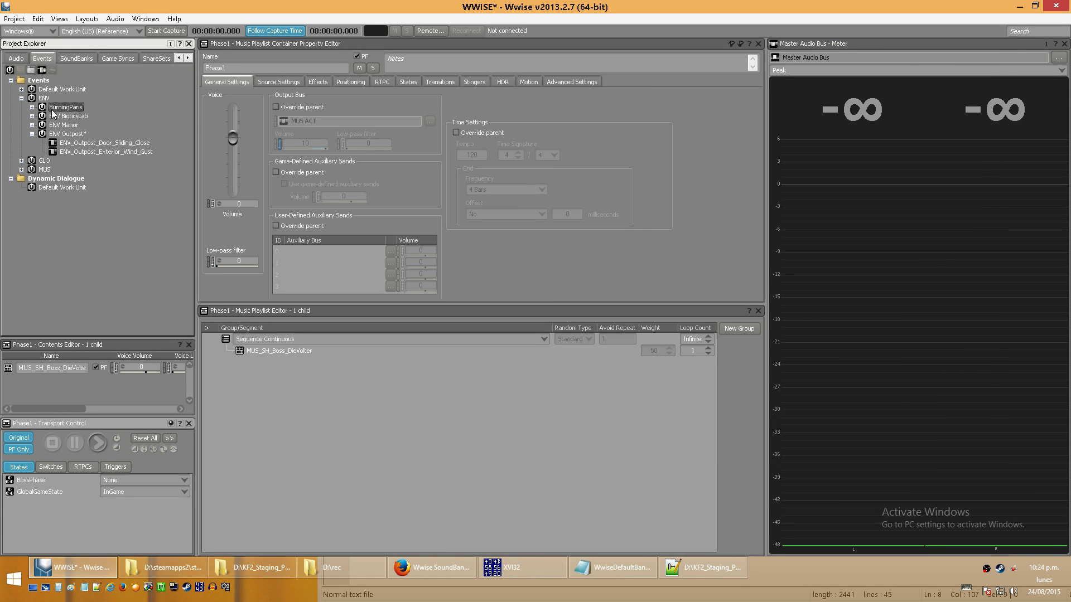
left_click(88, 152)
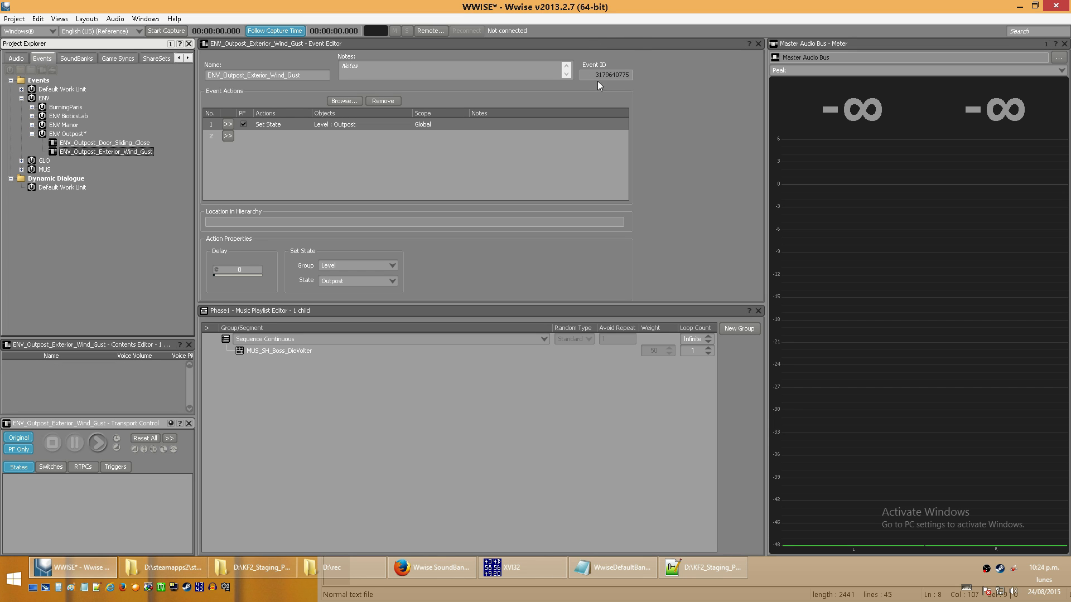
left_click(250, 126)
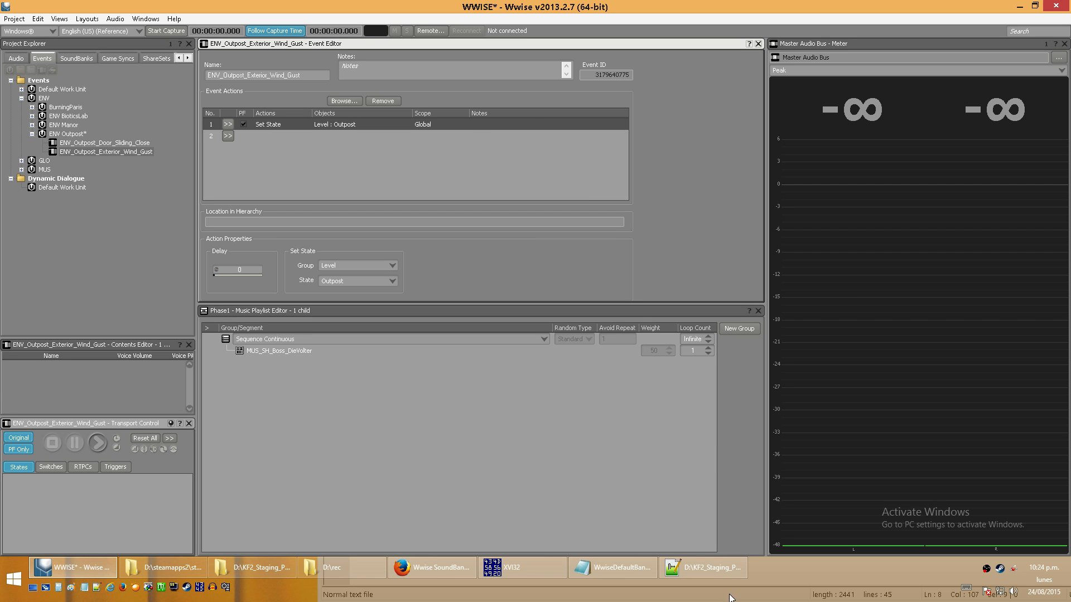
- Bring up XVI32, open the game's WwiseAudio\Windows\old folder in File Explorer, and duplicate the WwiseDefaultBank_WW_ENV_Outpost bank file
left_click(555, 574)
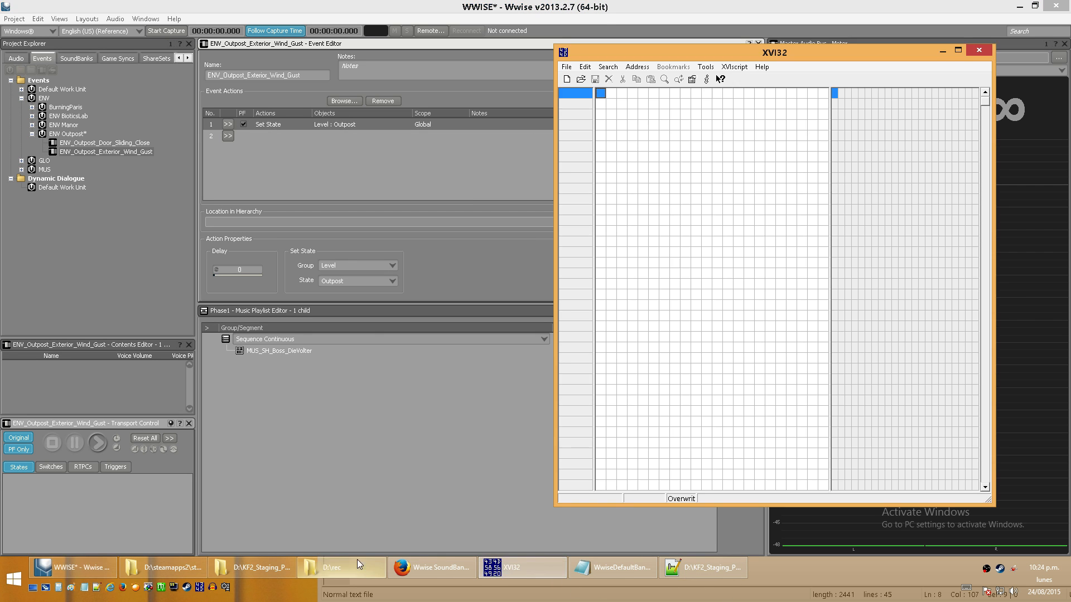
left_click(271, 563)
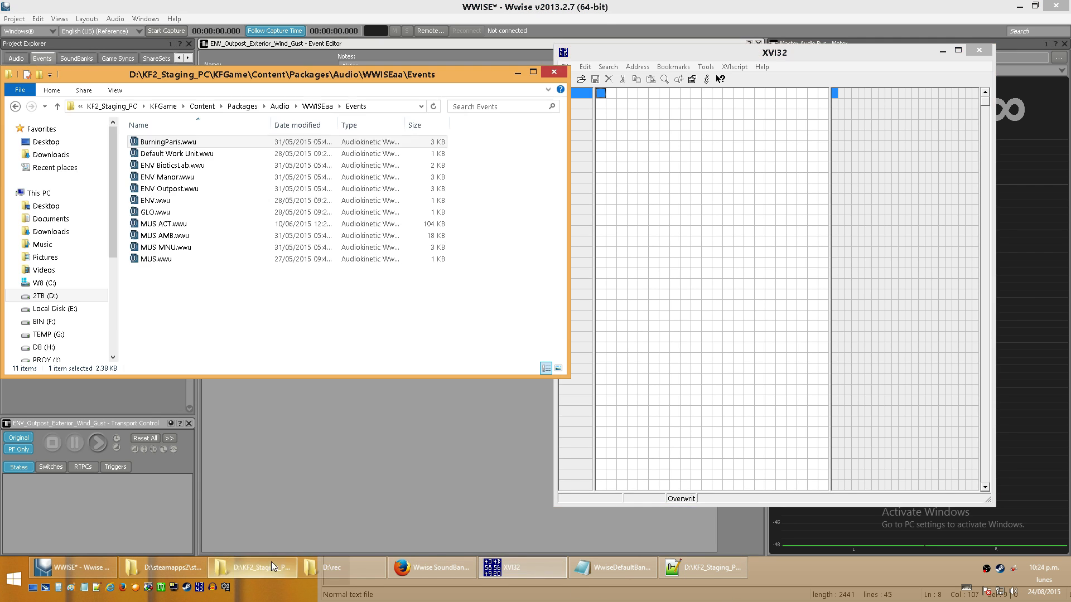
left_click(171, 567)
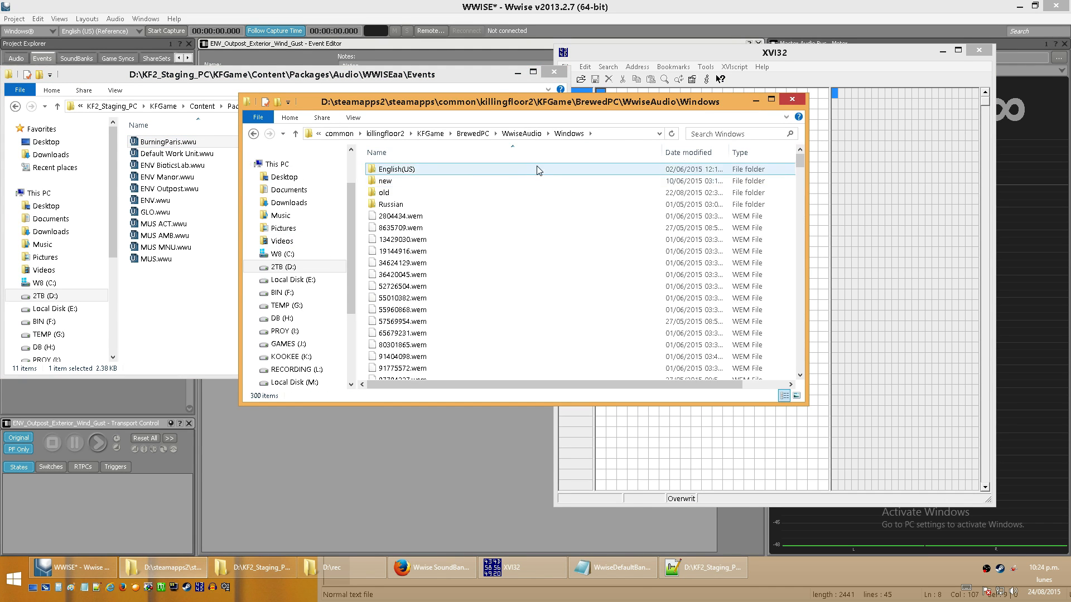
double_click(383, 192)
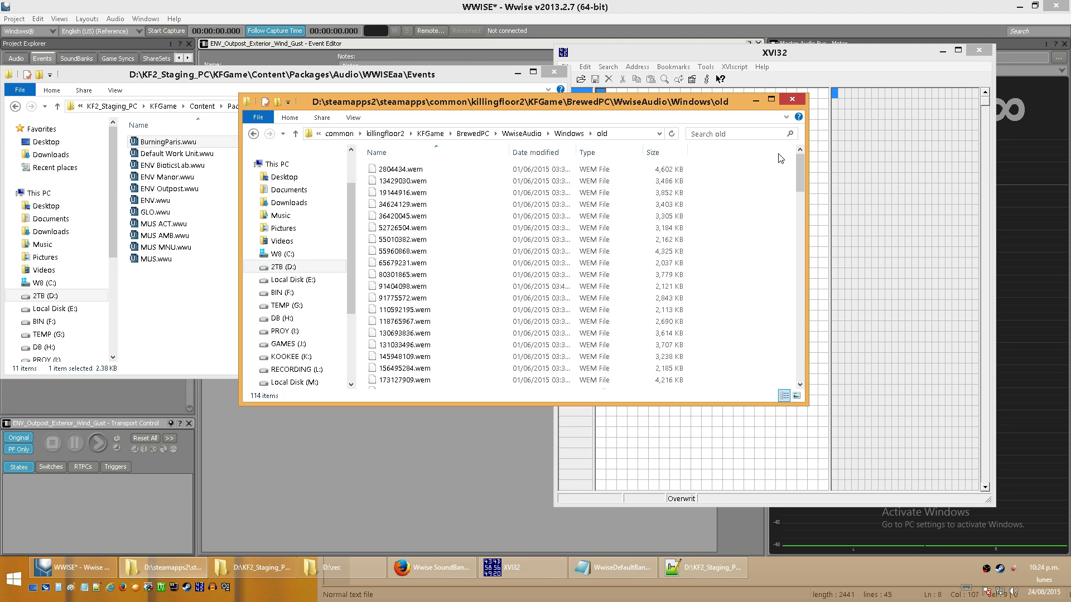
left_click_drag(803, 162, 805, 360)
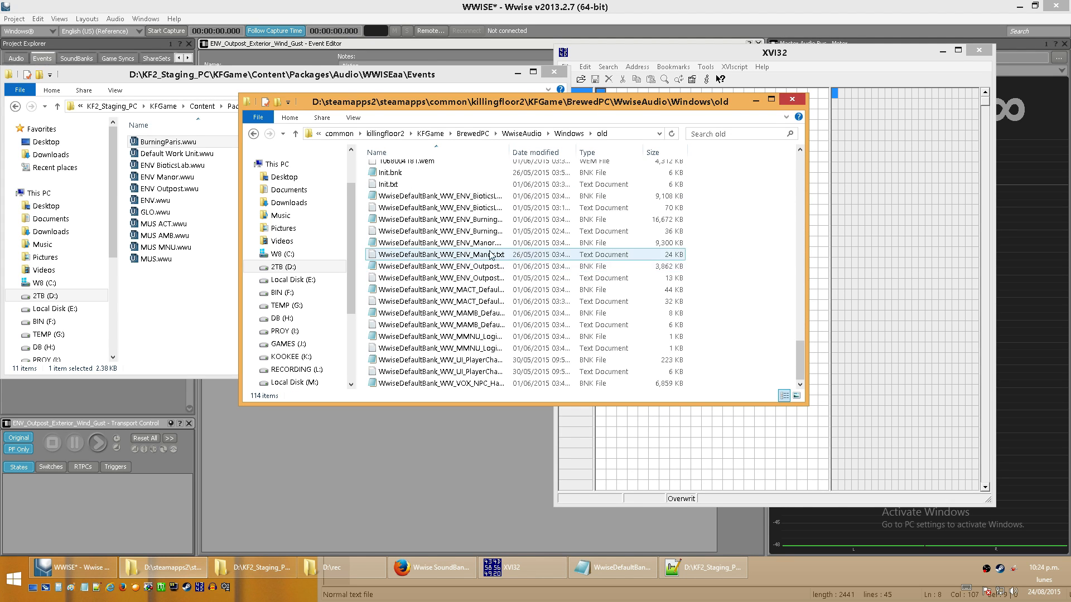
left_click(450, 268)
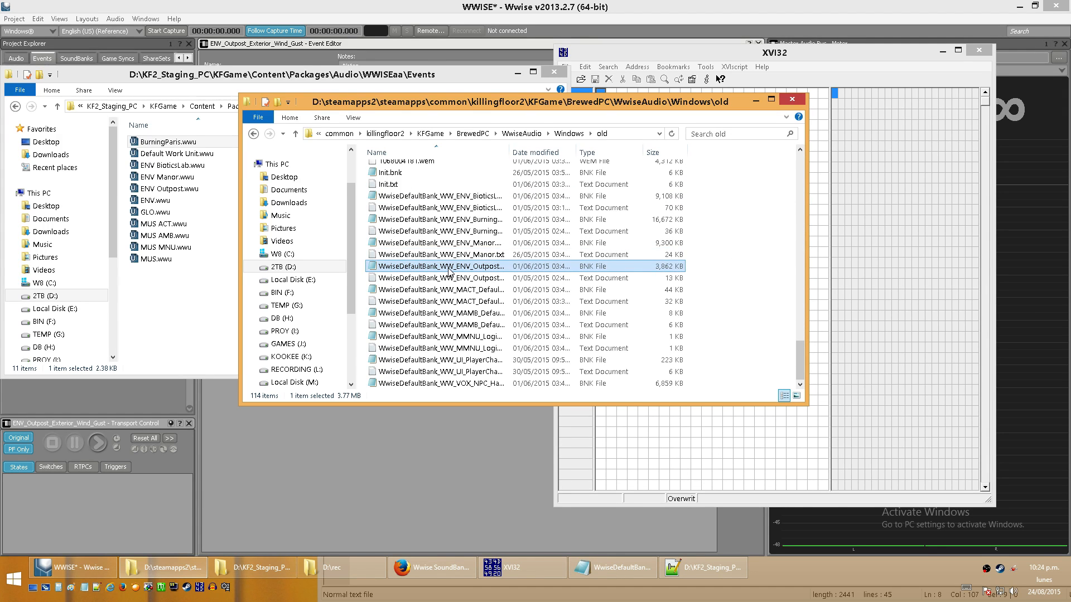
key("ctrl+v")
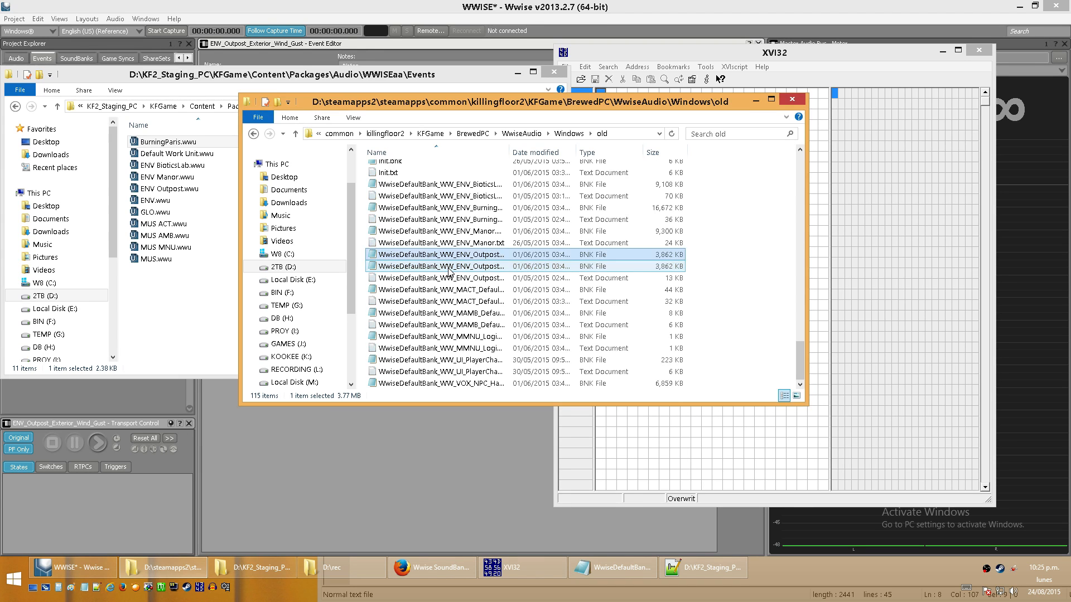
left_click(449, 268)
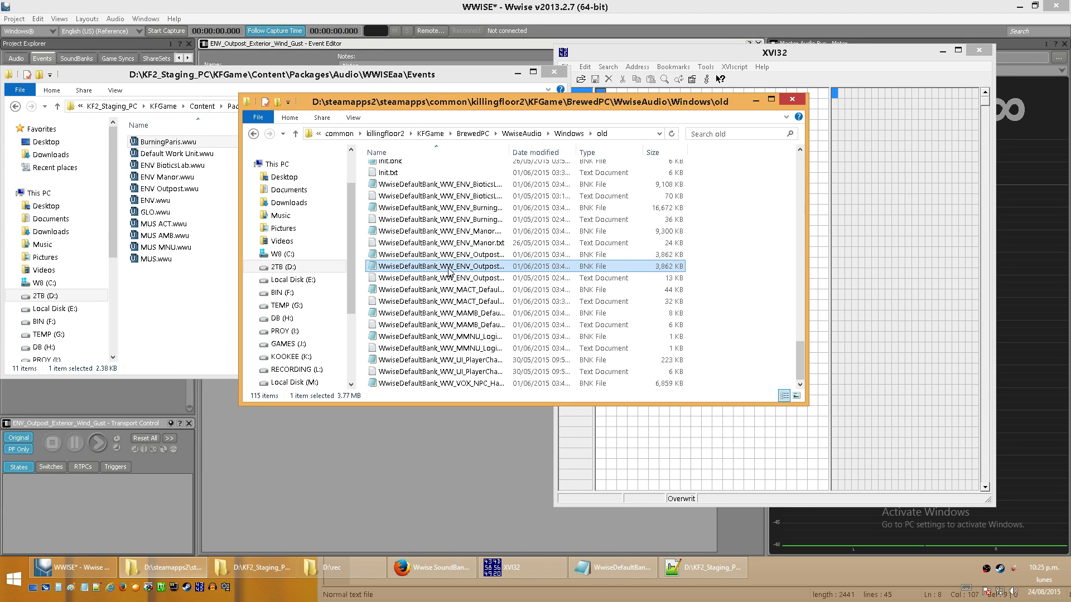
key("Home")
key("End")
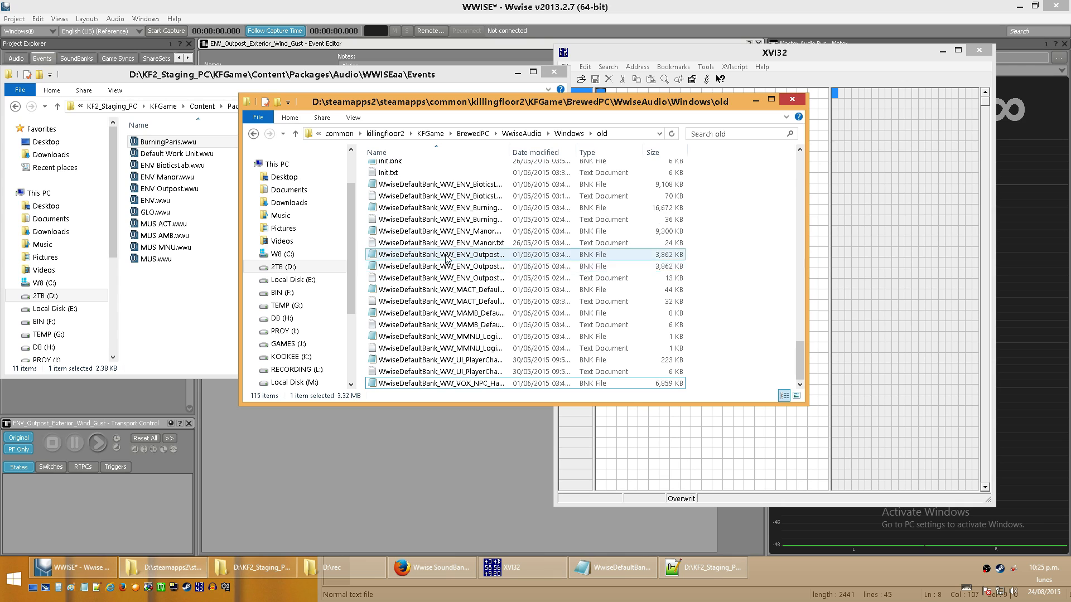
- Rename the duplicated Outpost bank file by removing the repeated "- Copy" suffix from its name
left_click(446, 269)
key("F2")
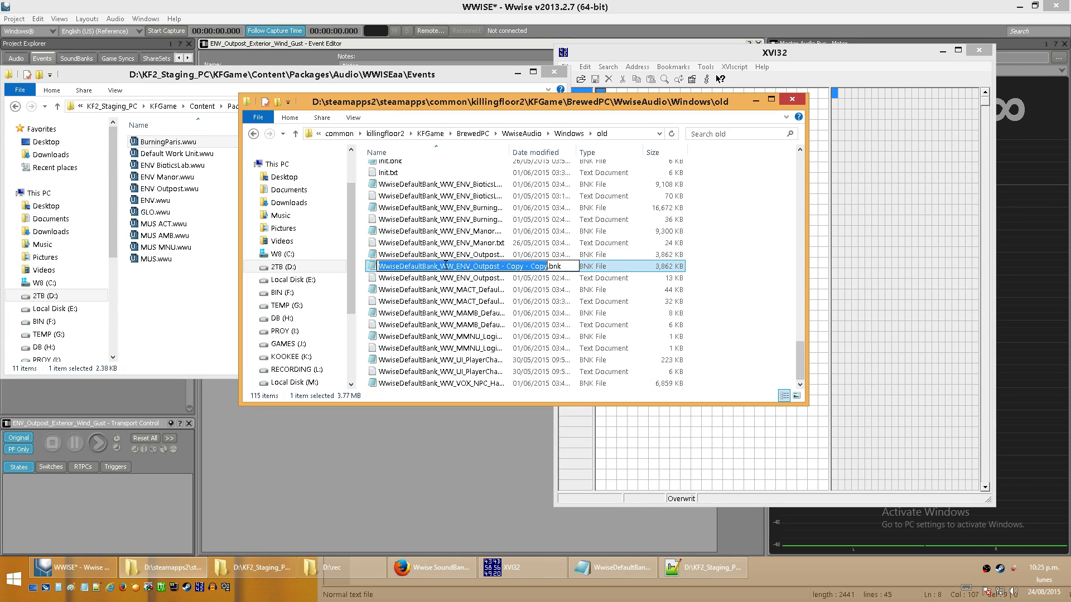
key("End")
key("Left")
key("BackSpace")
key("BackSpace")
key("BackSpace")
key("BackSpace")
key("BackSpace")
key("BackSpace")
key("BackSpace")
key("BackSpace")
key("BackSpace")
key("BackSpace")
key("BackSpace")
key("BackSpace")
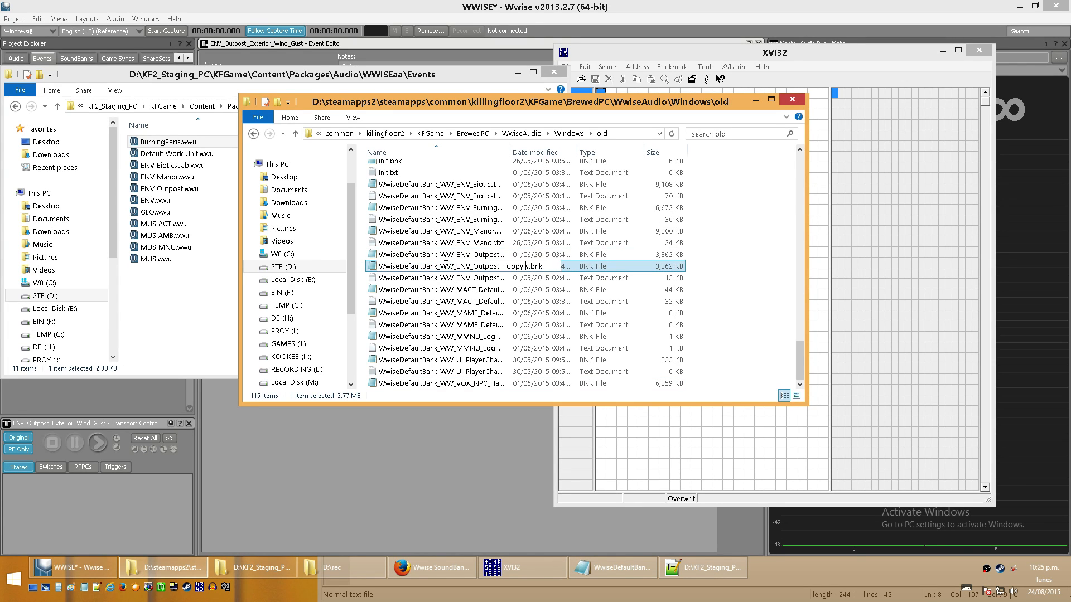
key("BackSpace")
key("Delete")
key("Return")
- Load WwiseDefaultBank_WW_ENV_Outpost.bnk into XVI32, look through its bytes to the end of the file, and restore the window size
left_click_drag(446, 266, 812, 251)
key("super+Up")
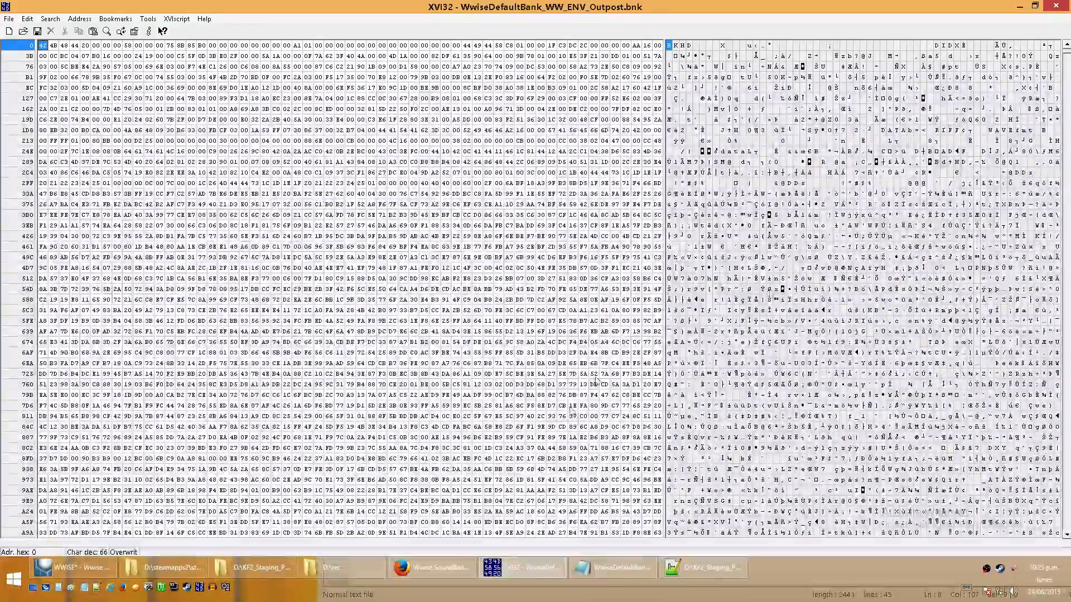
left_click_drag(1068, 51, 1069, 163)
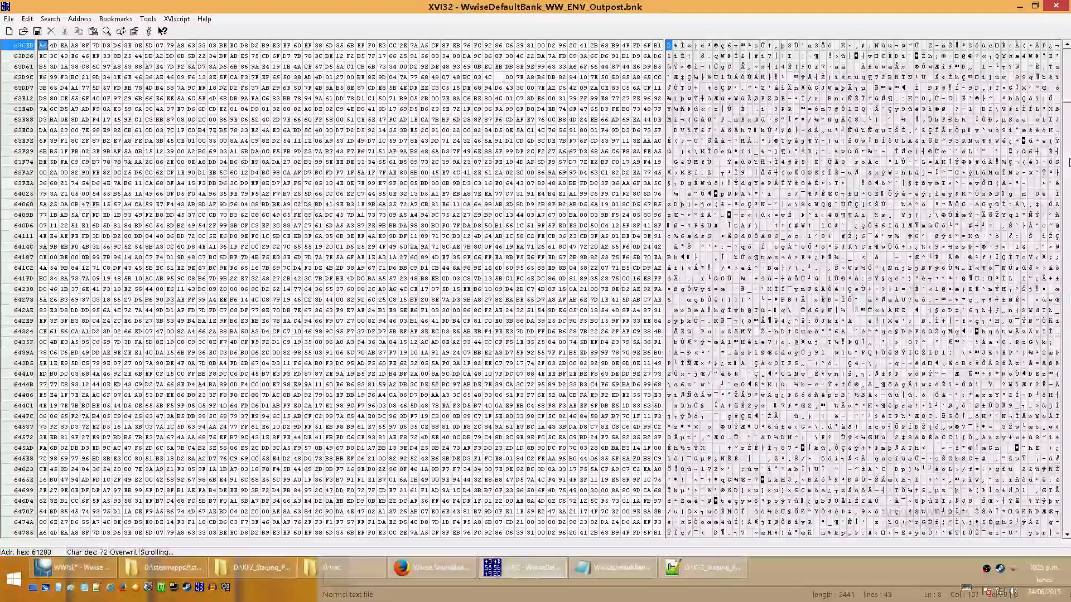
left_click_drag(1070, 162, 1067, 112)
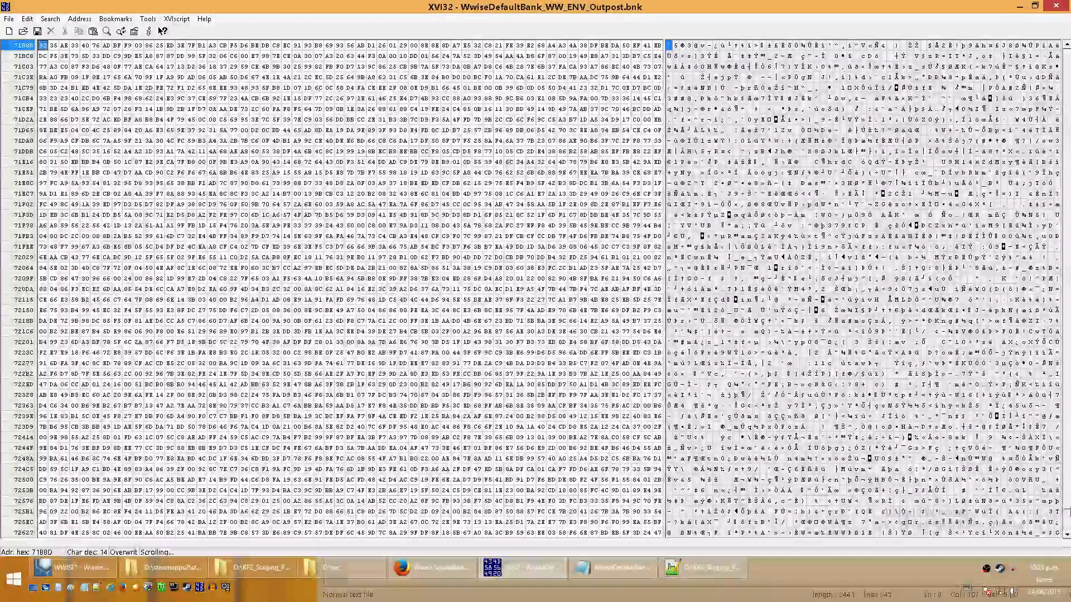
key("ctrl+End")
double_click(760, 7)
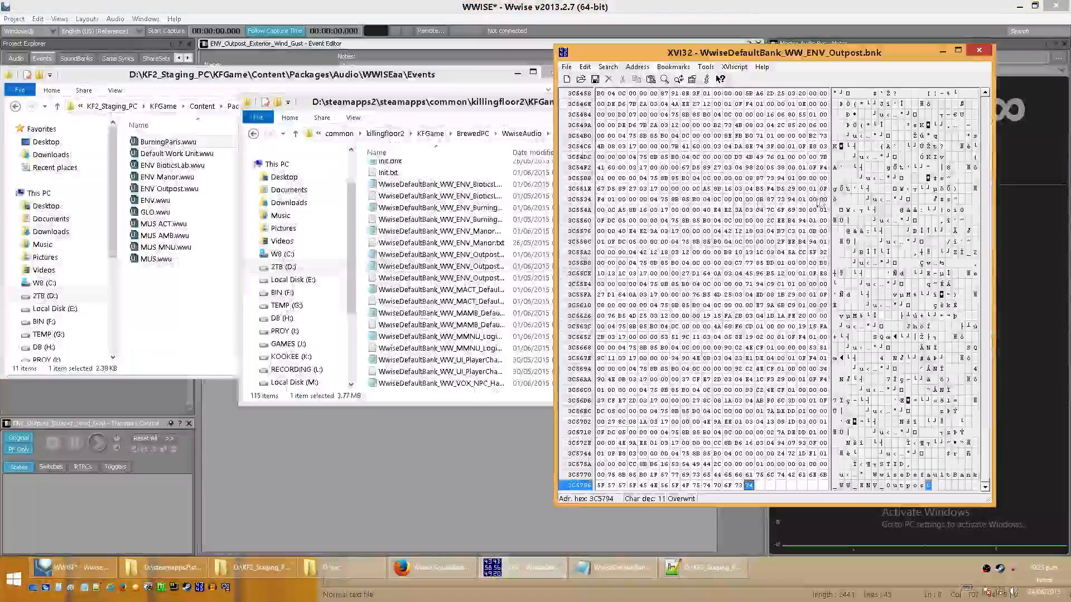
- Switch to the XeNTaX Wwise SoundBank page in Firefox and go to its HIRC section
left_click(430, 569)
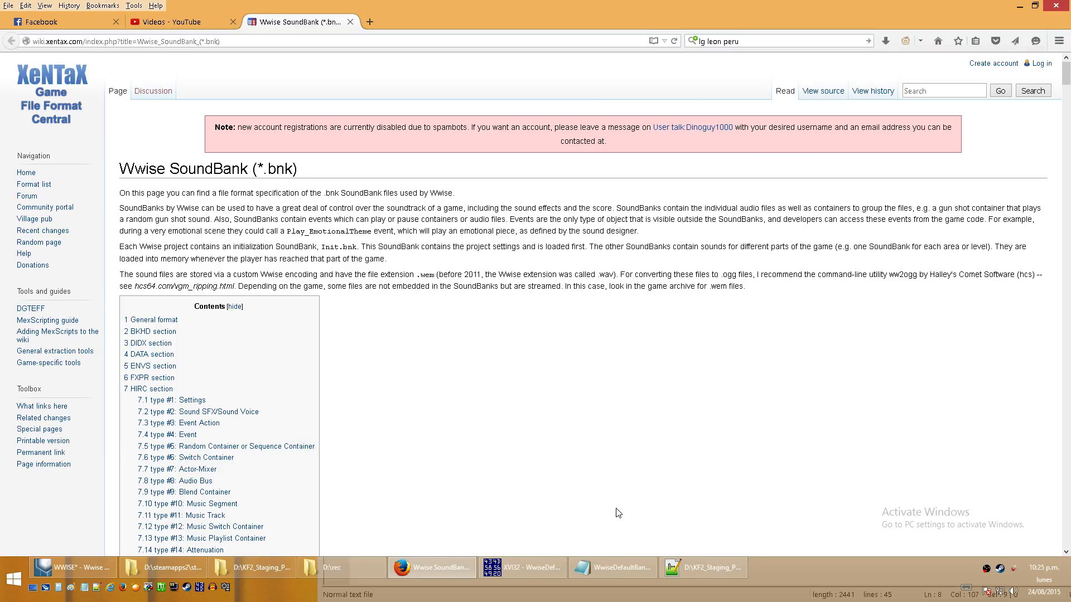
left_click(530, 566)
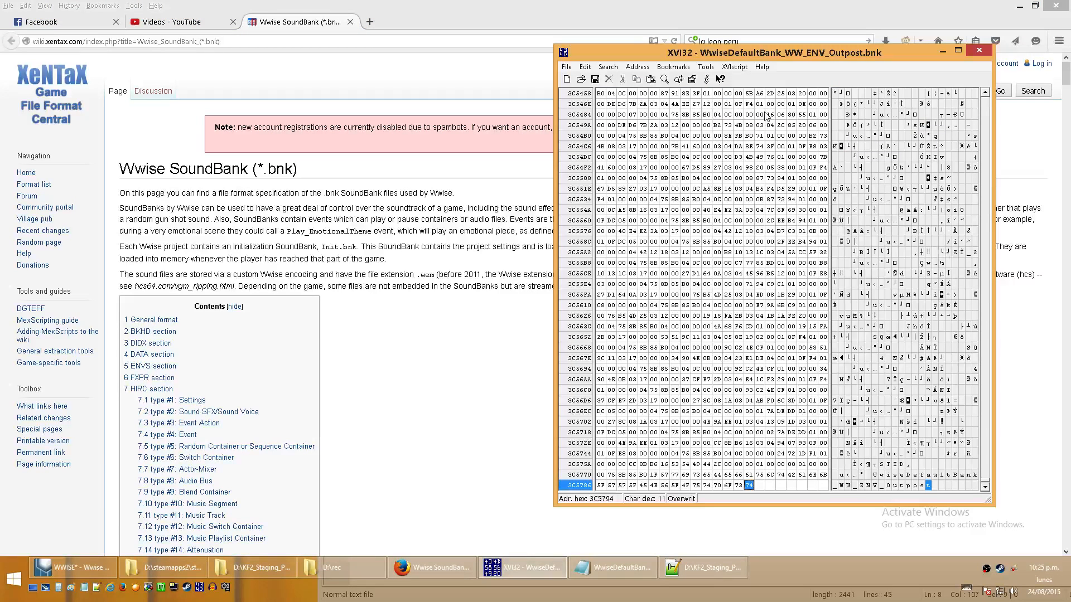
left_click(444, 357)
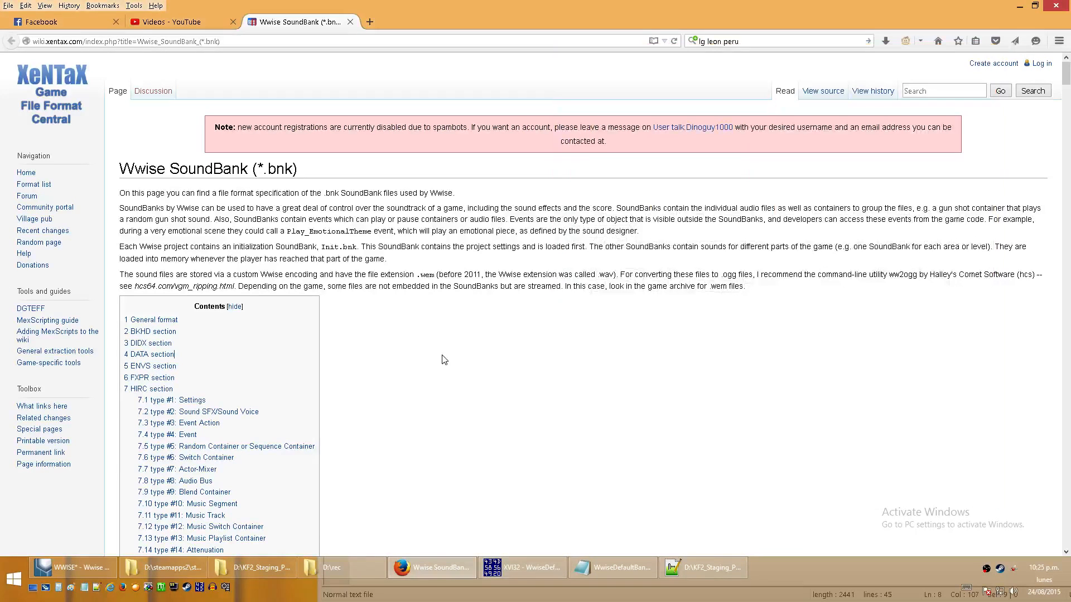
left_click_drag(444, 274, 467, 274)
left_click(494, 318)
left_click_drag(1067, 76, 1067, 85)
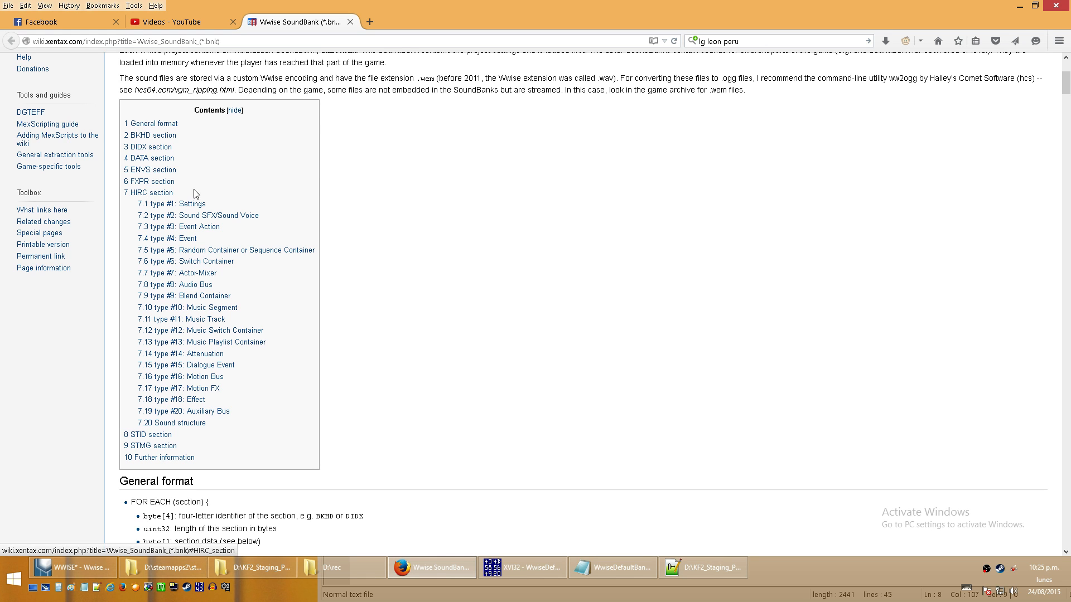
left_click(145, 193)
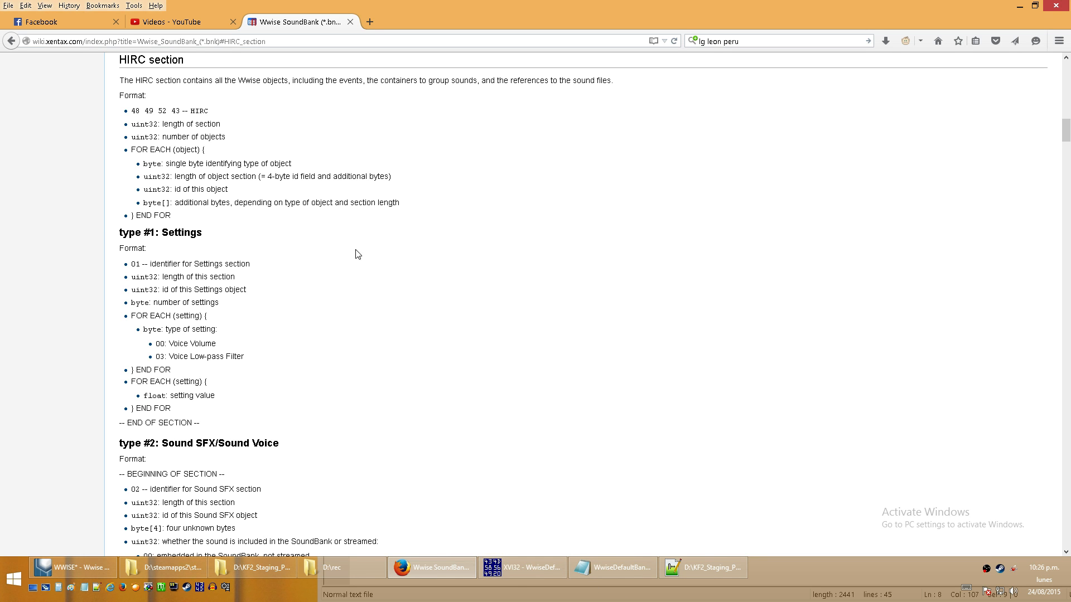
- Read the type #4 Event format on the wiki page and highlight its 04 section identifier line
middle_click(491, 262)
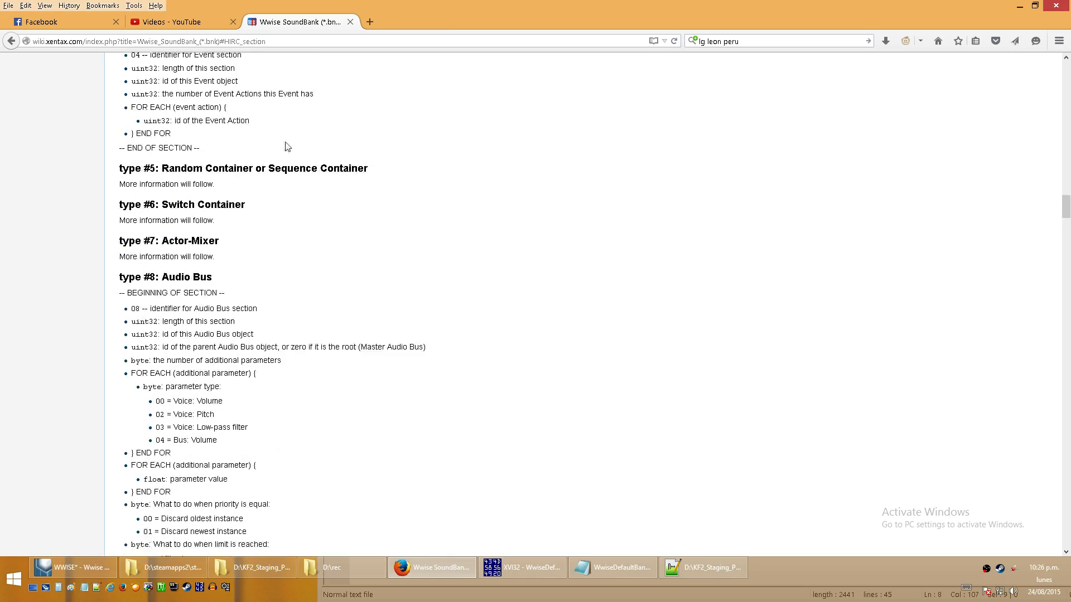
middle_click(366, 249)
middle_click(430, 226)
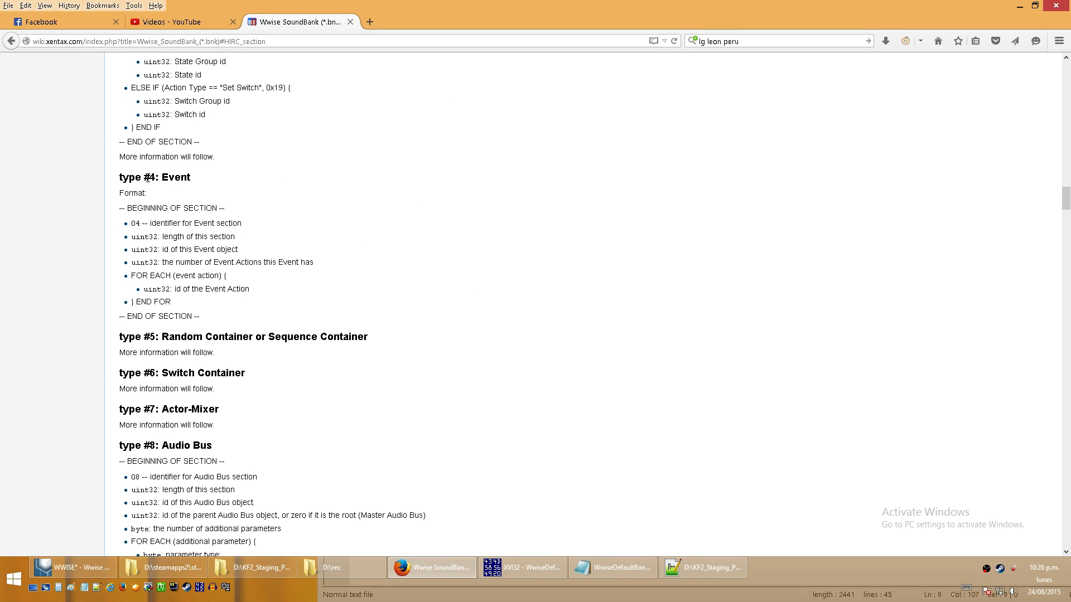
mouse_move(144, 178)
left_mouse_down()
mouse_move(168, 178)
mouse_move(155, 180)
left_mouse_up()
left_click(134, 227)
triple_click(136, 223)
left_click(140, 222)
left_click_drag(140, 223, 131, 226)
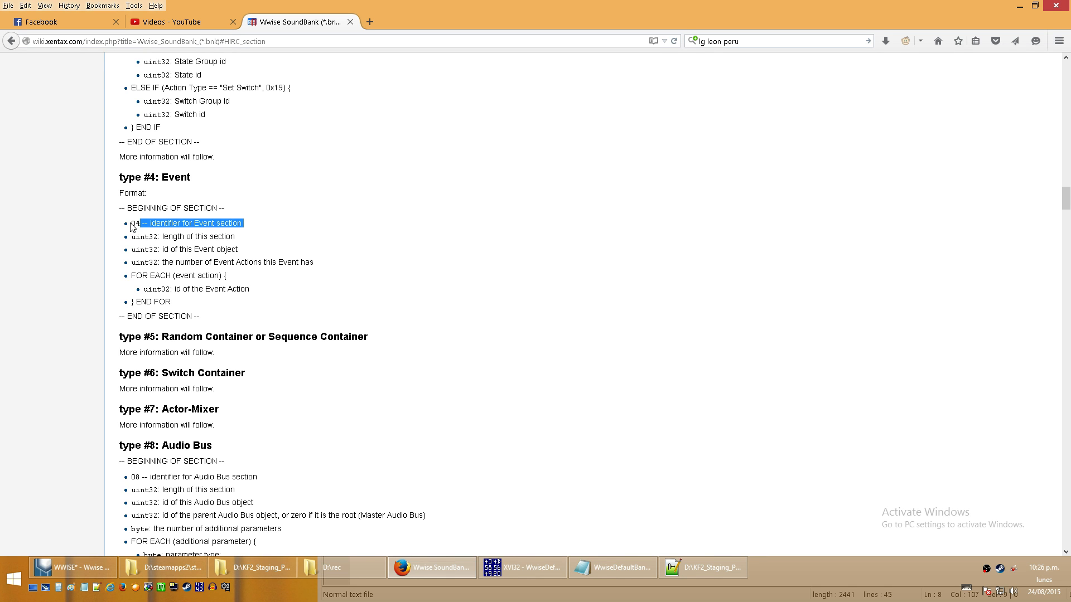
- Return to ENV_Outpost_Exterior_Wind_Gust in Wwise, and highlight that event's ID in WwiseDefaultBank_WW_ENV_Outpost.txt in Notepad
left_click(534, 574)
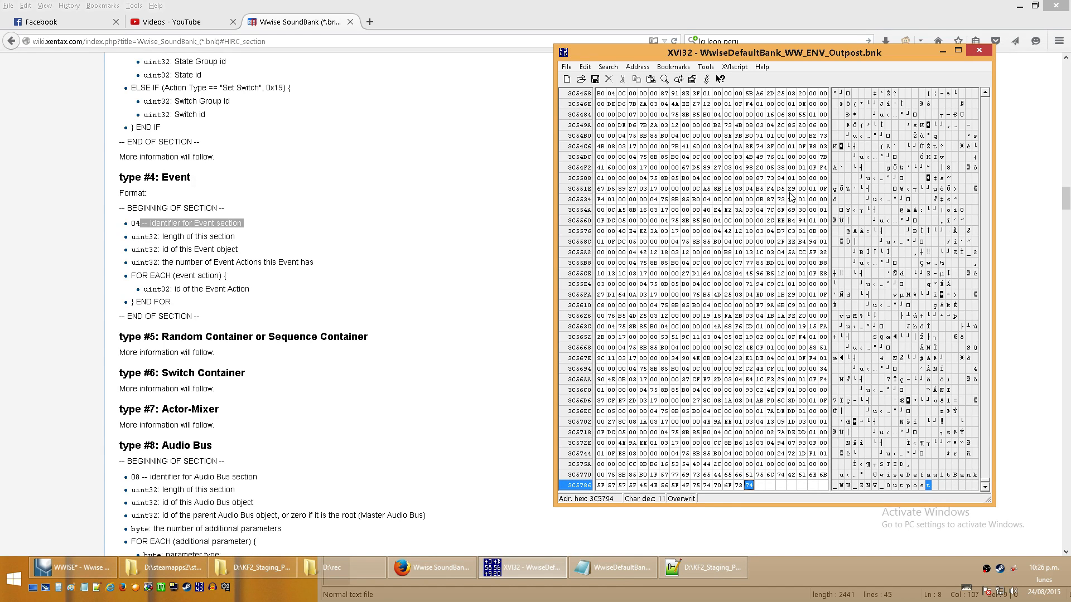
left_click(1021, 6)
left_click(526, 5)
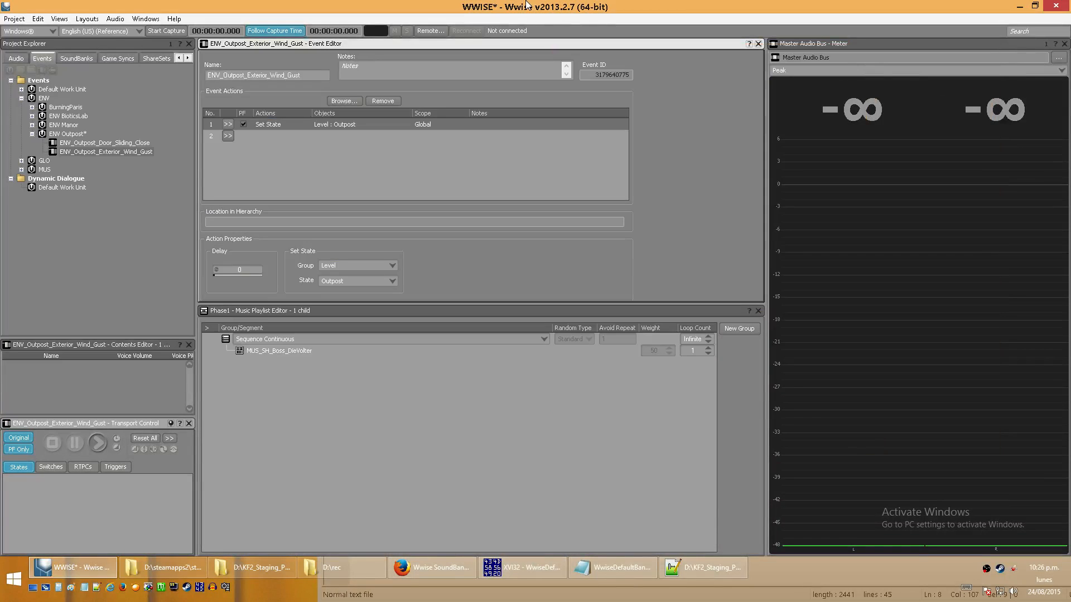
left_click(113, 153)
left_click(616, 569)
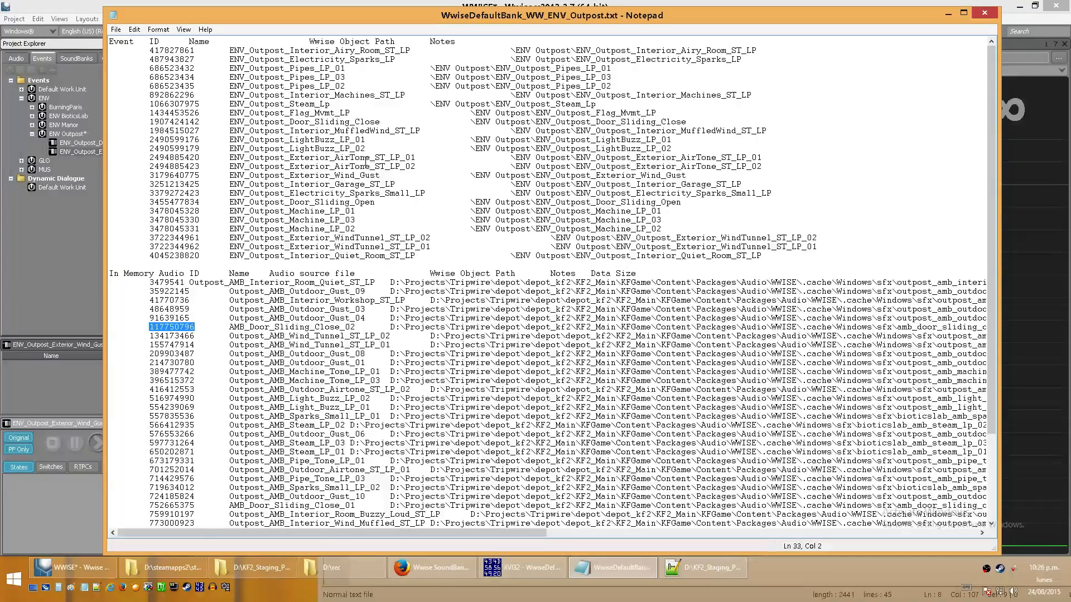
left_click_drag(199, 174, 150, 176)
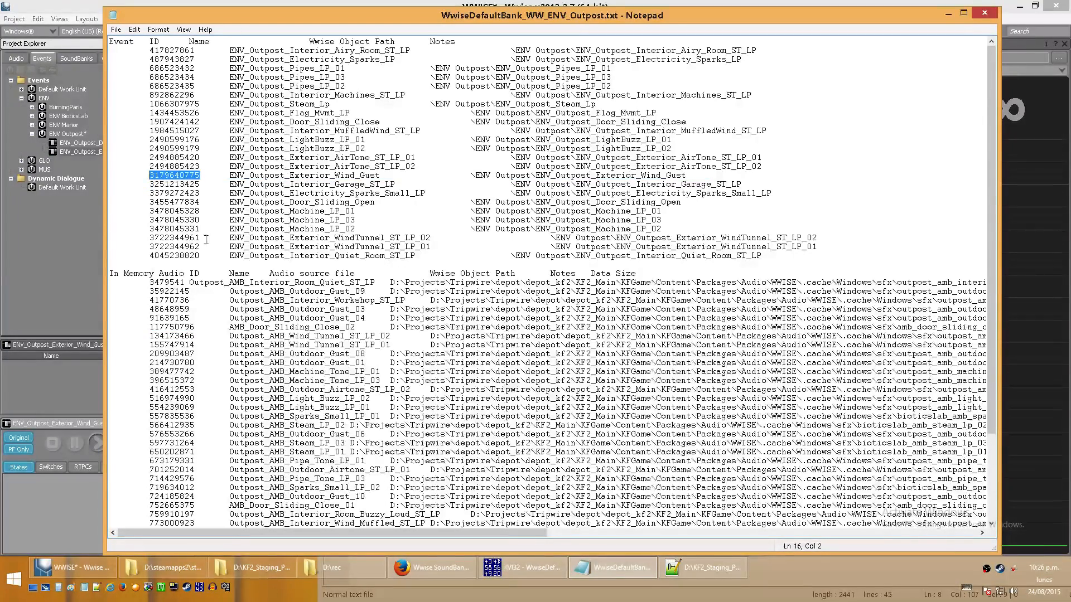
- Open Calculator, place it beside the event list, and set it to Programmer mode
left_click(61, 589)
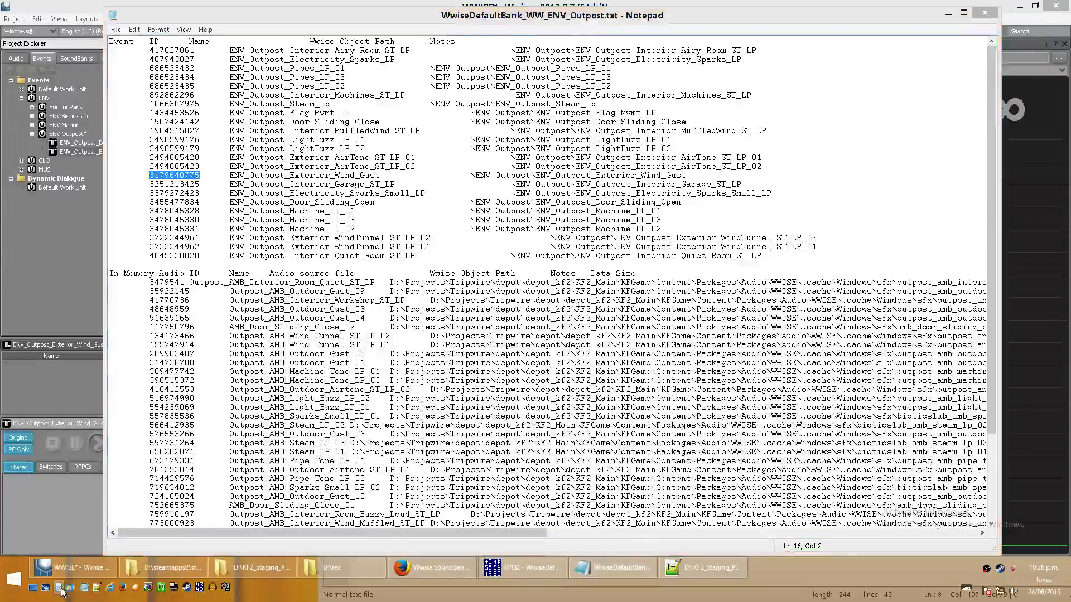
left_click_drag(368, 233, 601, 161)
left_click(497, 168)
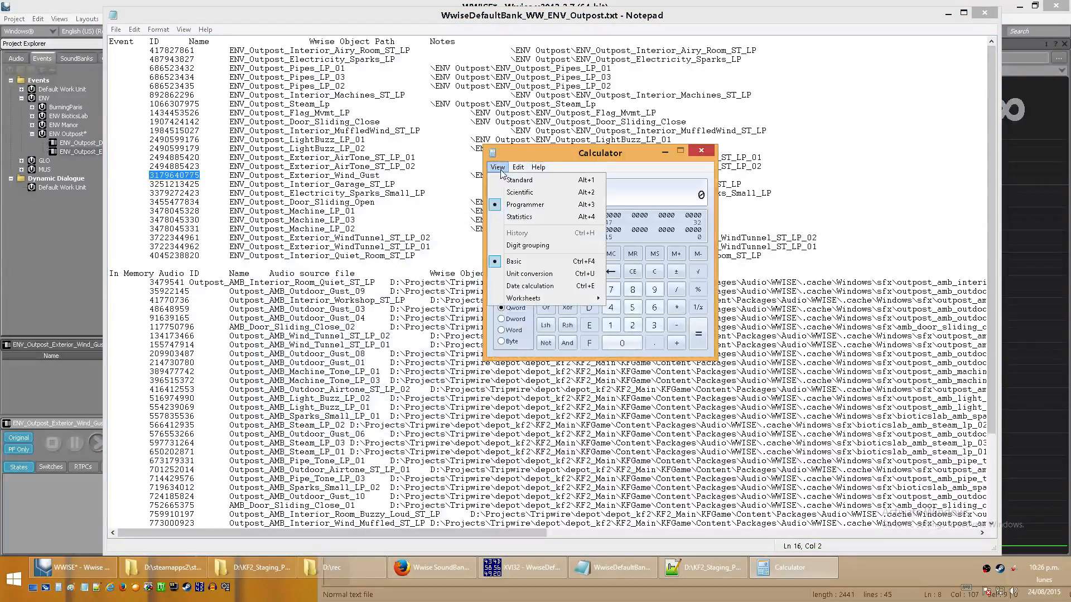
left_click(525, 205)
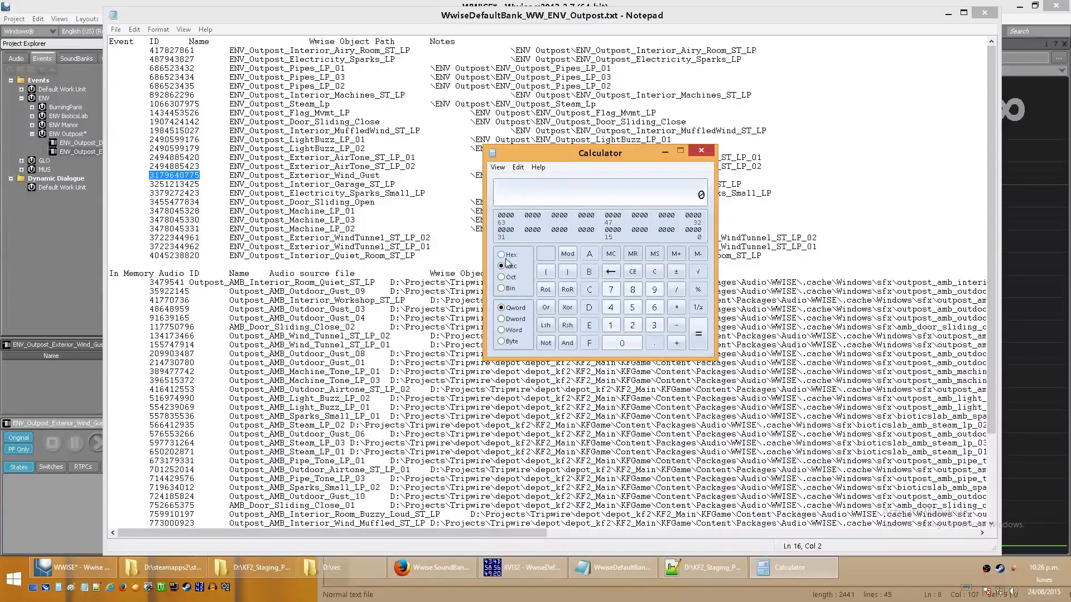
left_click(316, 18)
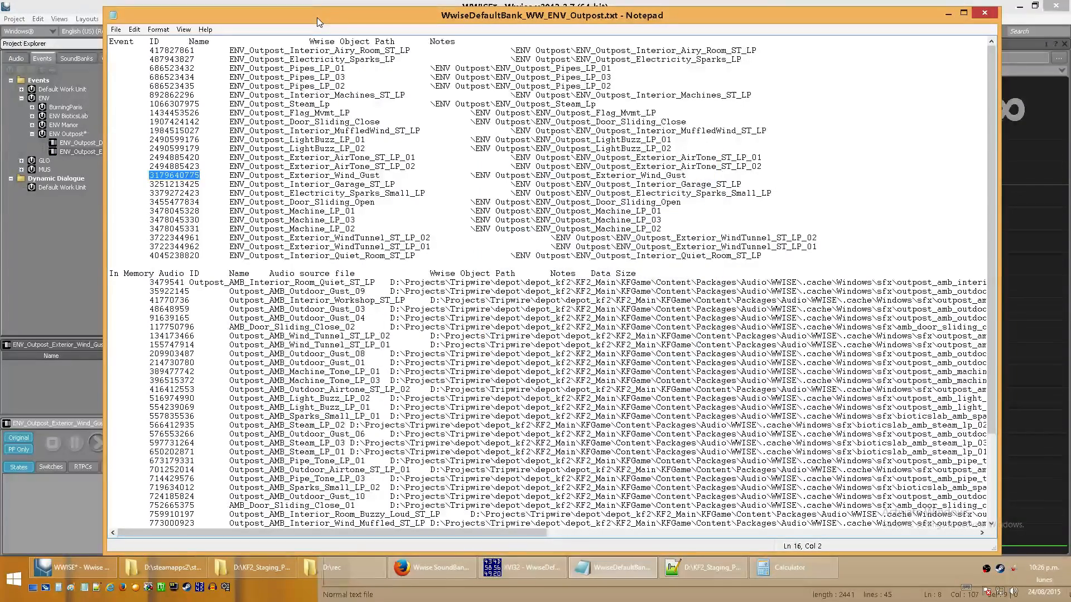
key("ctrl+c")
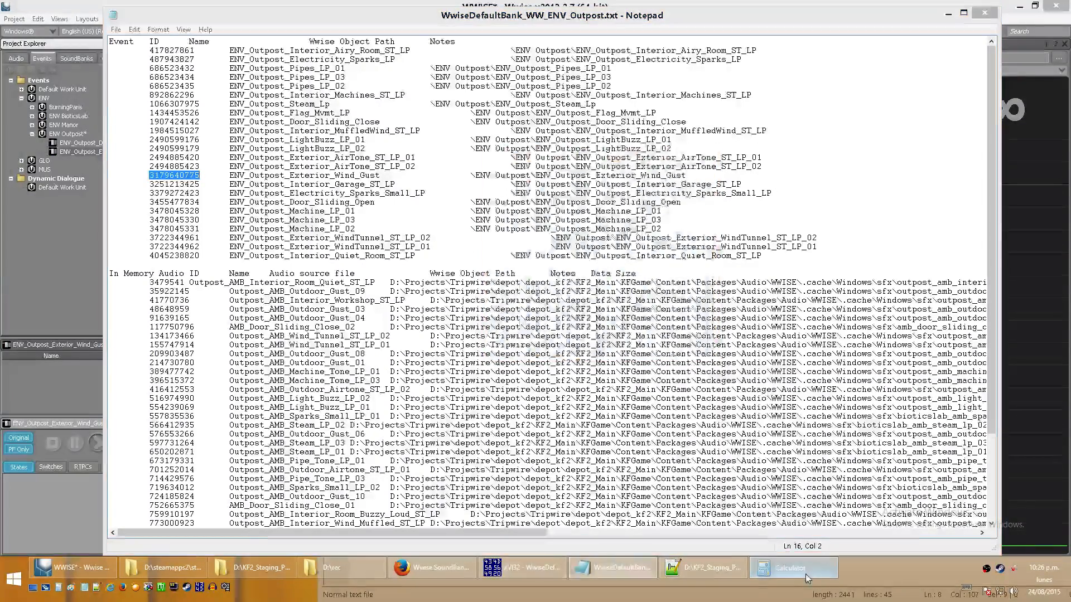
left_click(804, 572)
key("ctrl+v")
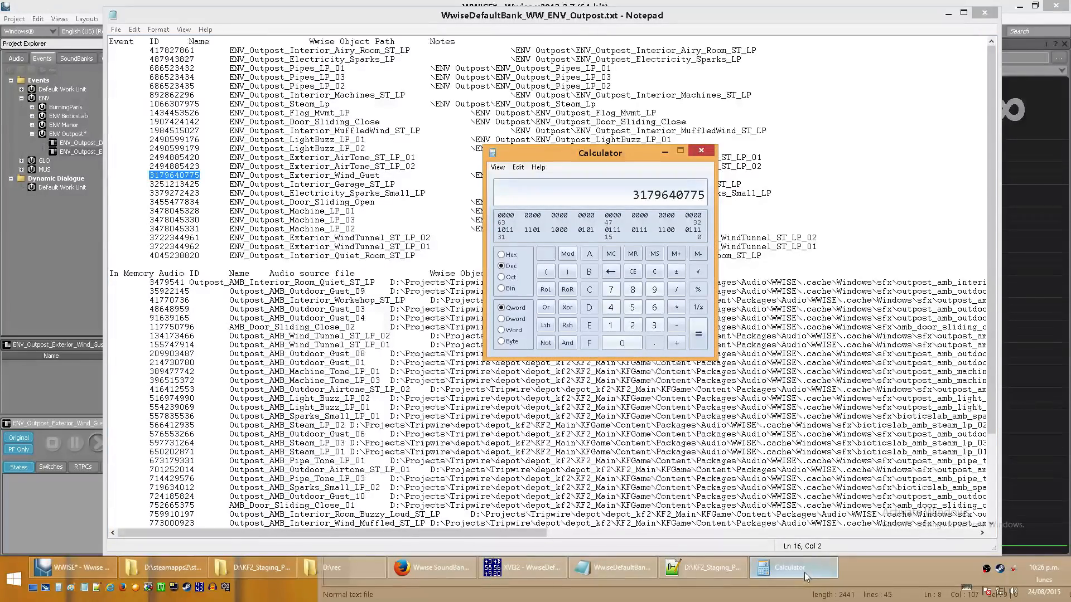
left_click(502, 255)
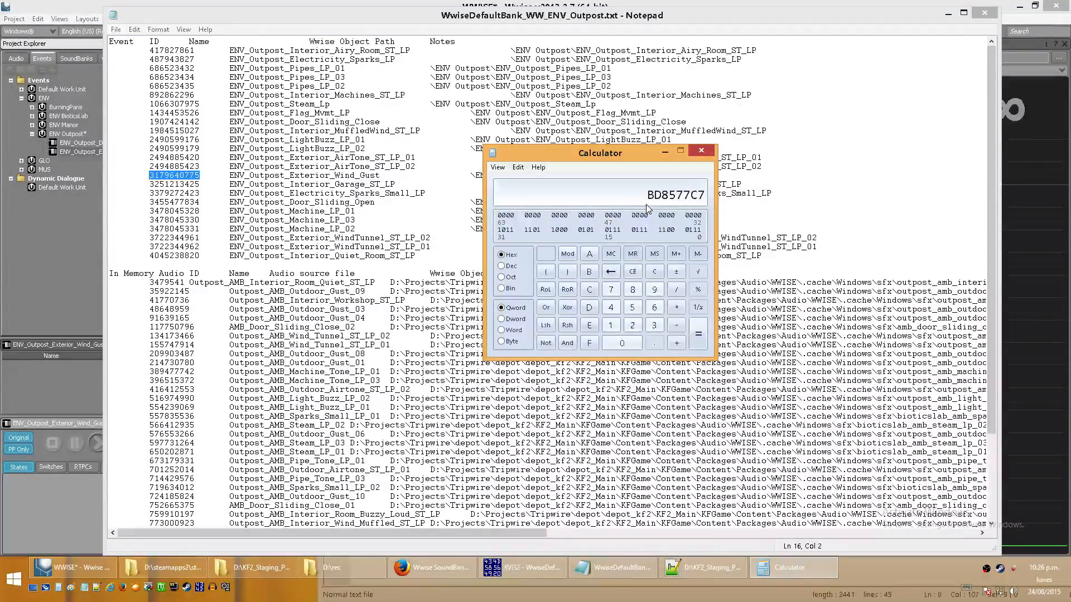
left_click(537, 575)
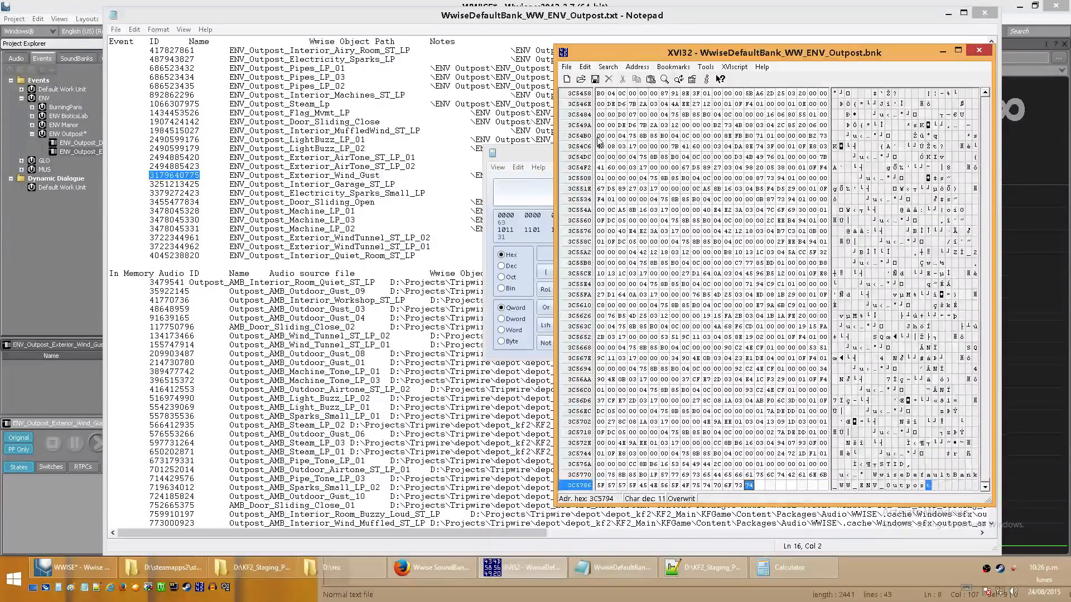
- Arrange Calculator and the WwiseDefaultBank_WW_ENV_Outpost.txt Notepad window side by side so the hexadecimal ID and event list are both readable
left_click_drag(537, 150, 295, 153)
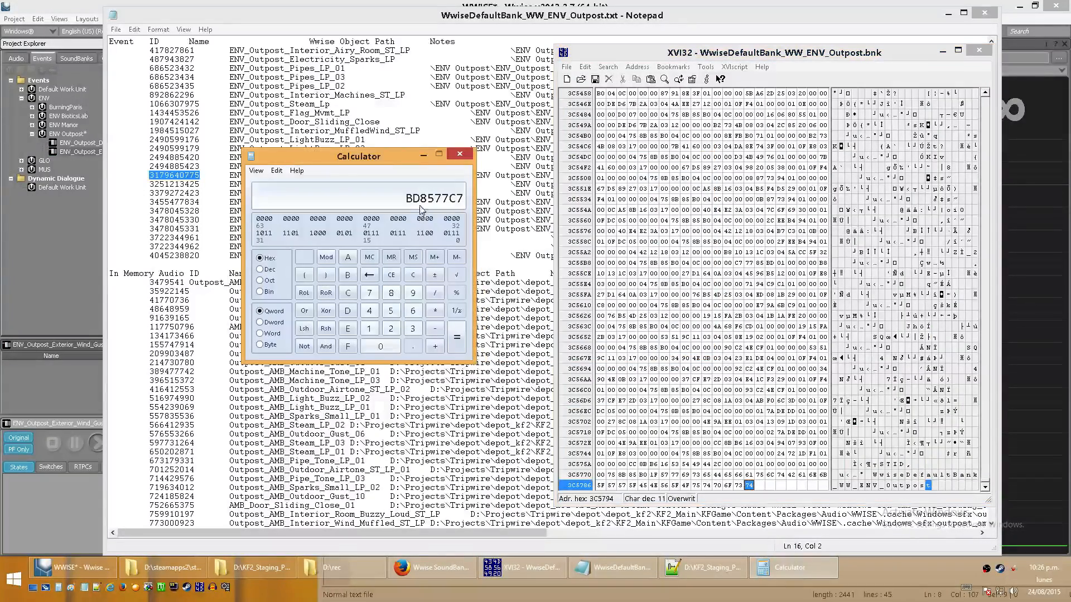
left_click(738, 199)
left_click(412, 206)
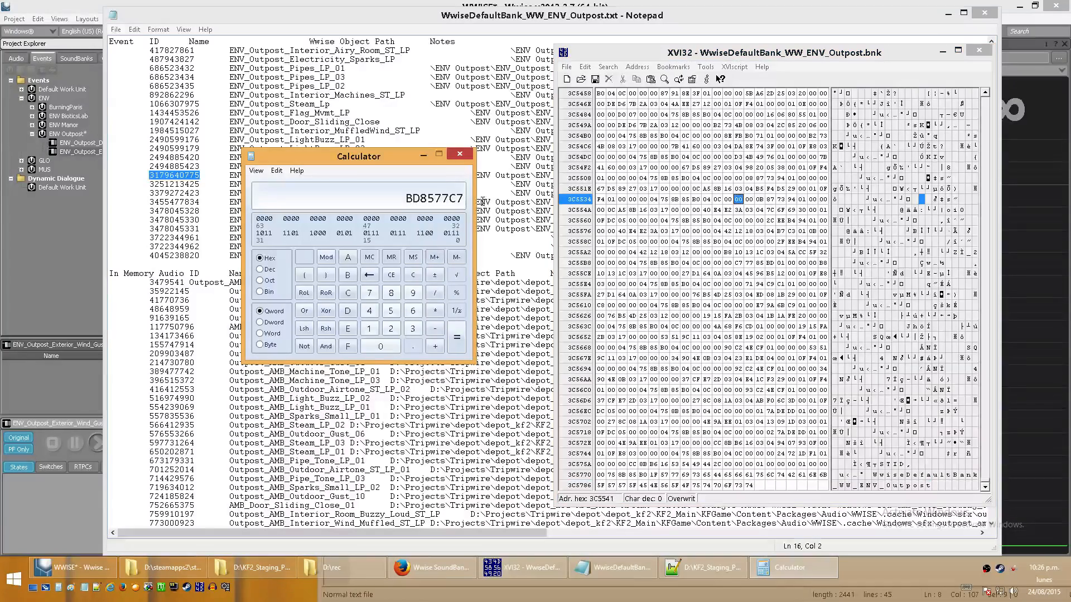
left_click_drag(373, 153, 128, 68)
left_click_drag(296, 11, 472, 10)
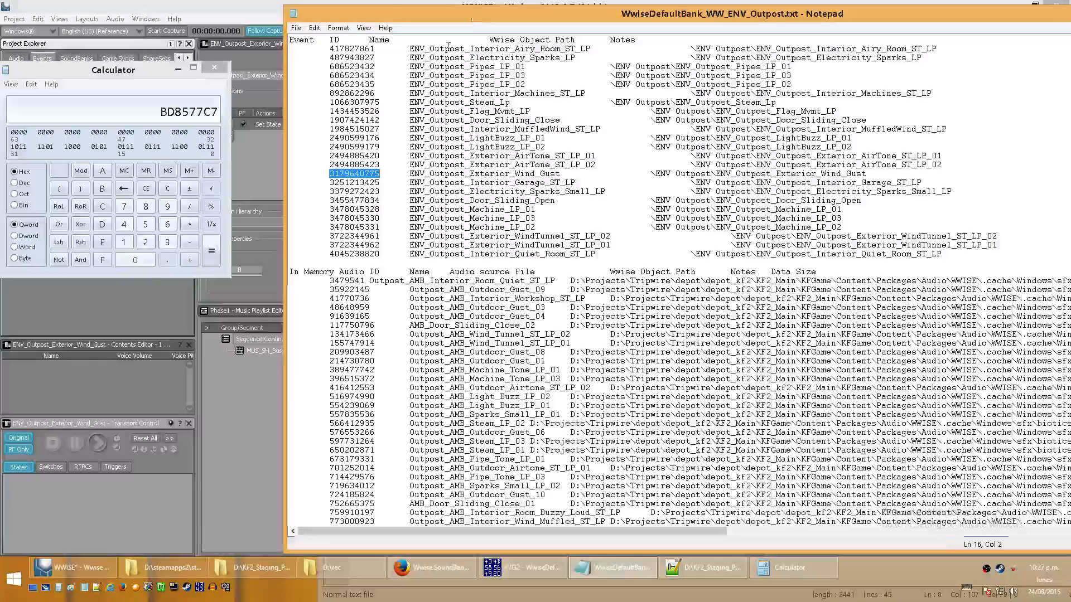
left_click(380, 172)
key("Return")
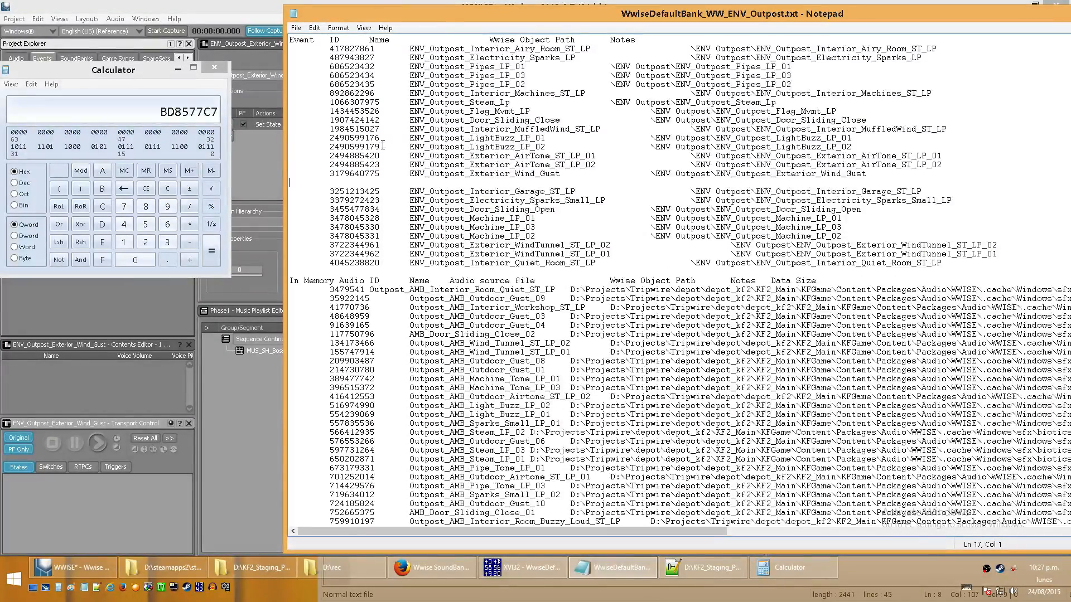
type("bd 856")
key("BackSpace")
type("77 c7")
key("Return")
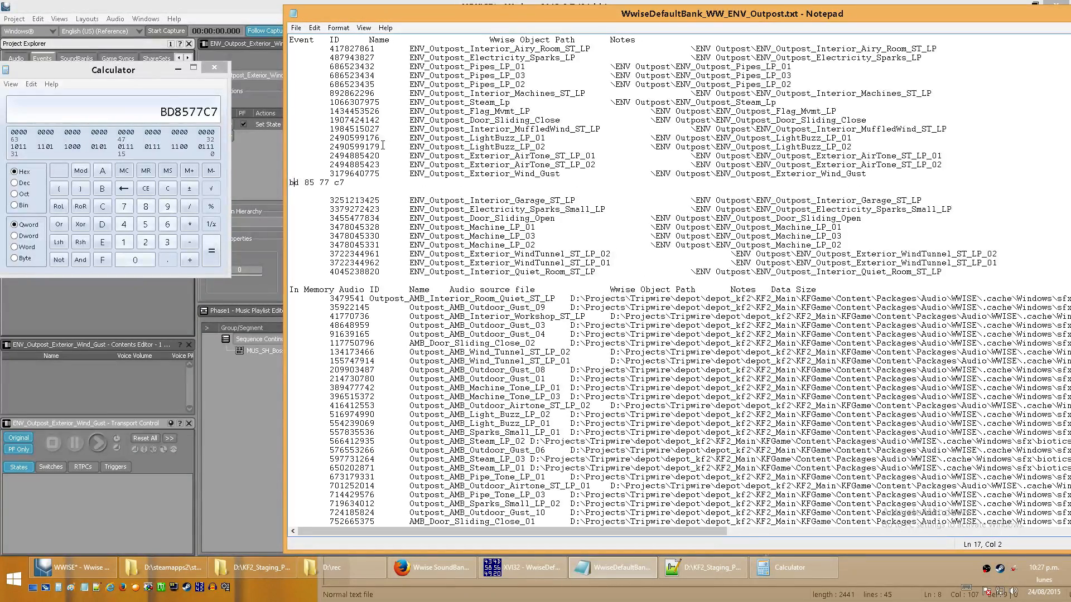
- Write the bytes in reversed order, c7 77 85 bd, on the line below bd 85 77 c7
key("Down")
type("c7 77 85 bd")
left_click_drag(352, 192, 268, 192)
left_click(381, 190)
- Switch to XVI32 and try an upward search for hex string C7 77 85 BD from the start of the Outpost bank
left_click(521, 567)
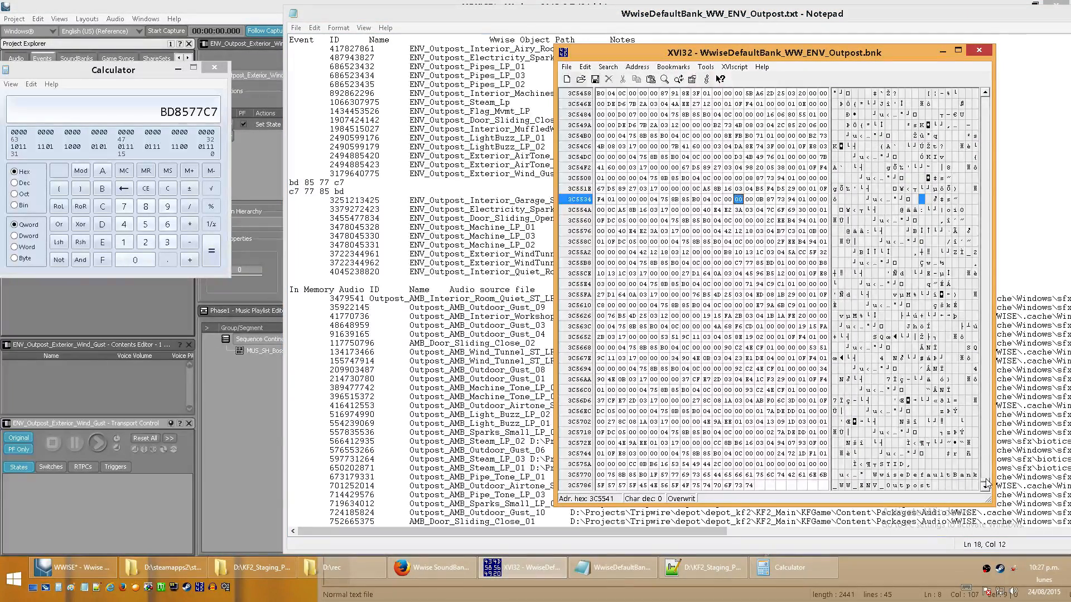
key("ctrl+End")
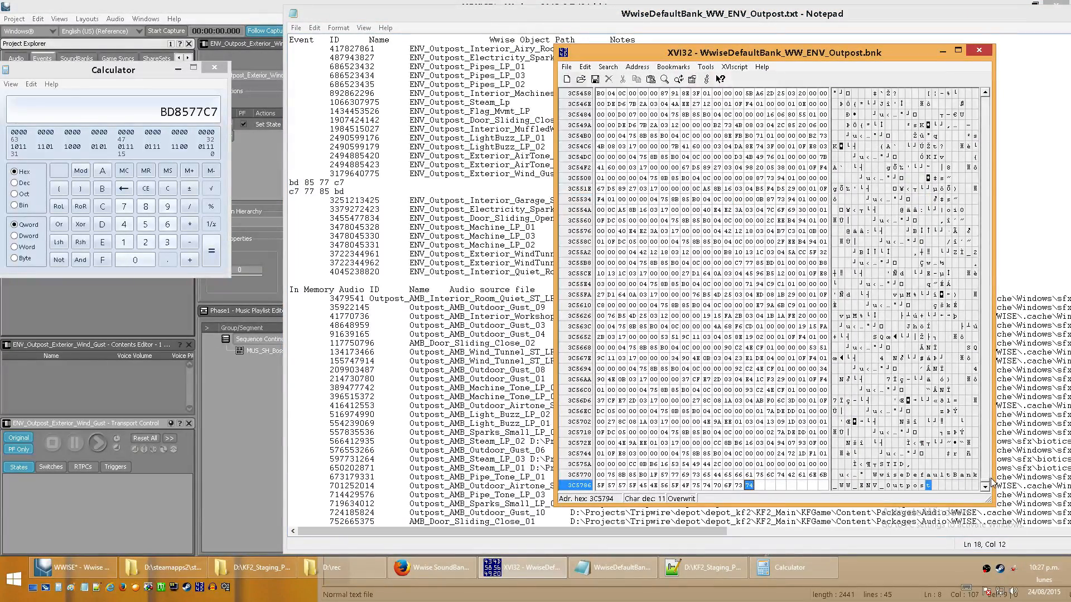
key("ctrl+Home")
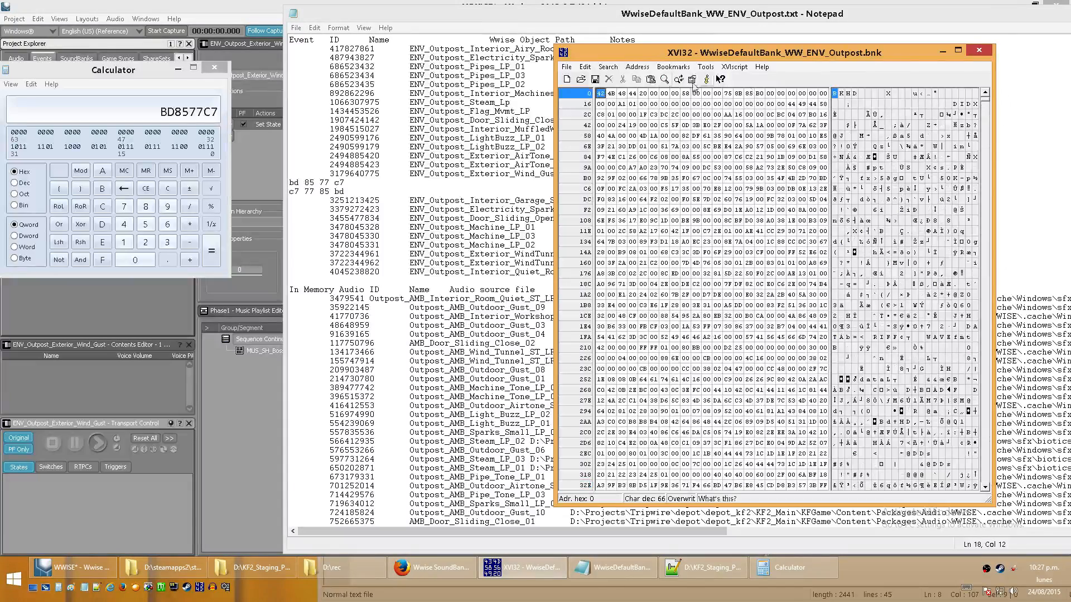
left_click(585, 67)
left_click(567, 67)
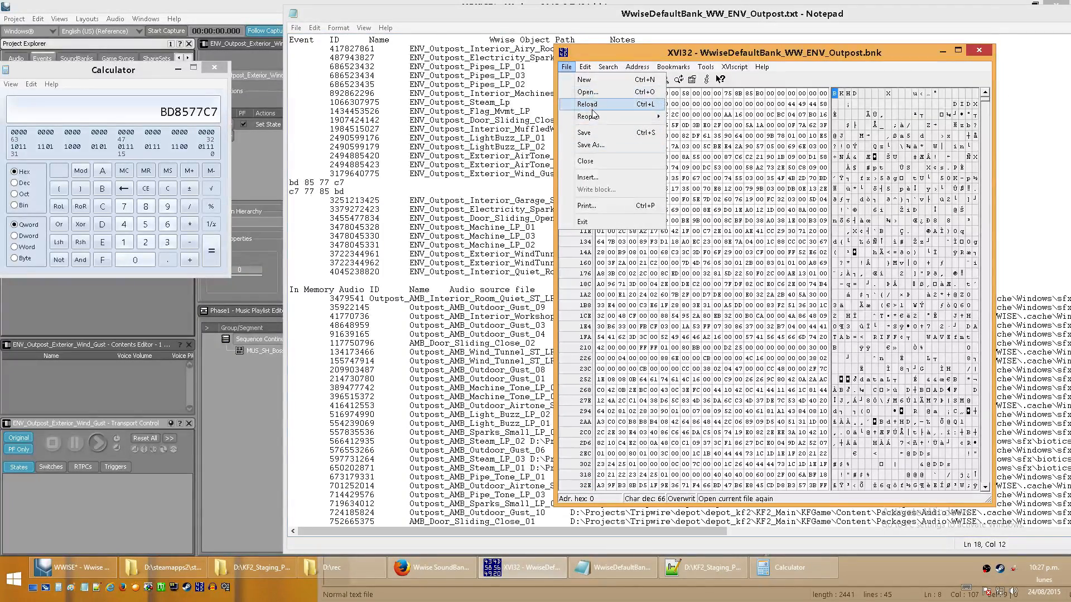
left_click(617, 80)
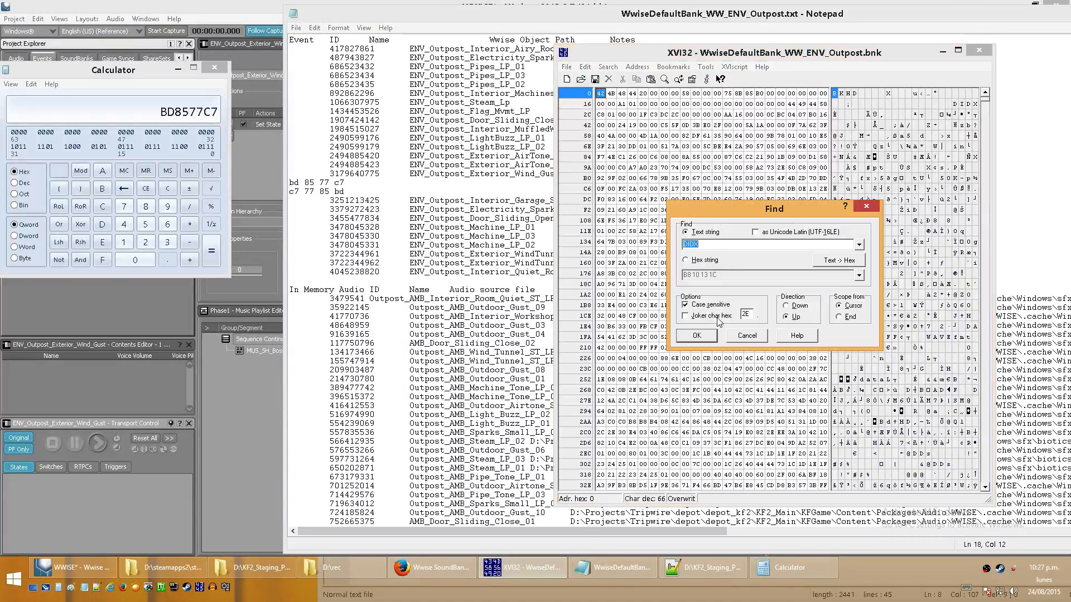
left_click(703, 260)
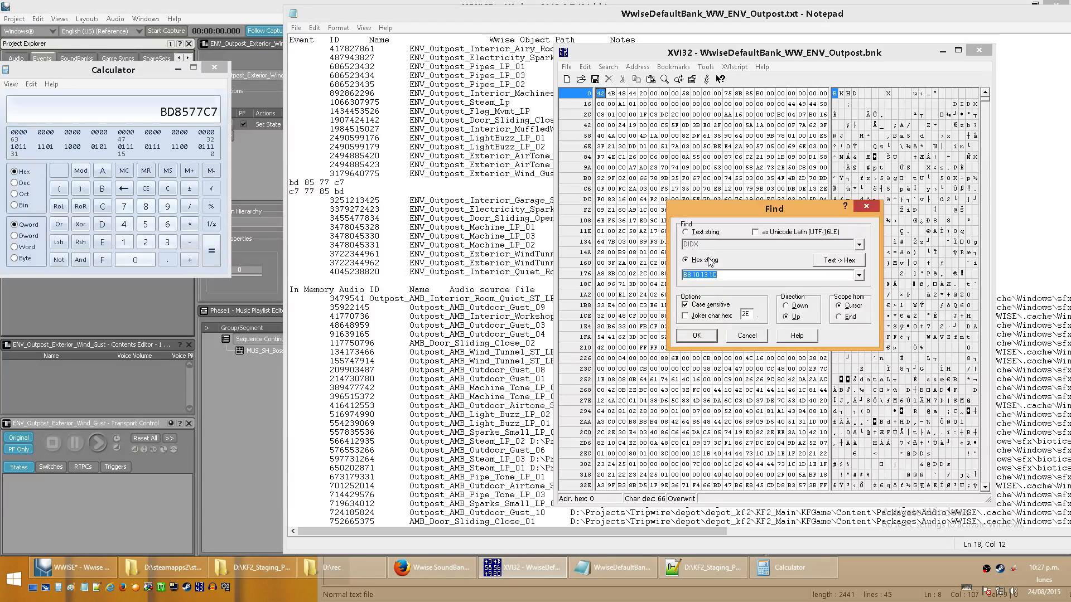
type("C7 77 85 BD")
left_click(699, 336)
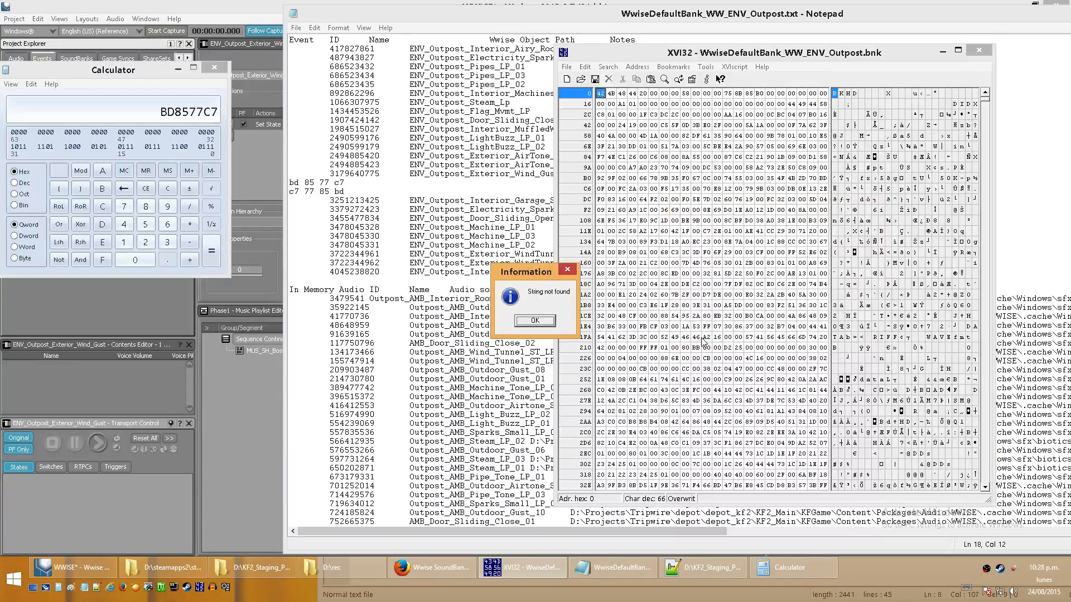
left_click(534, 322)
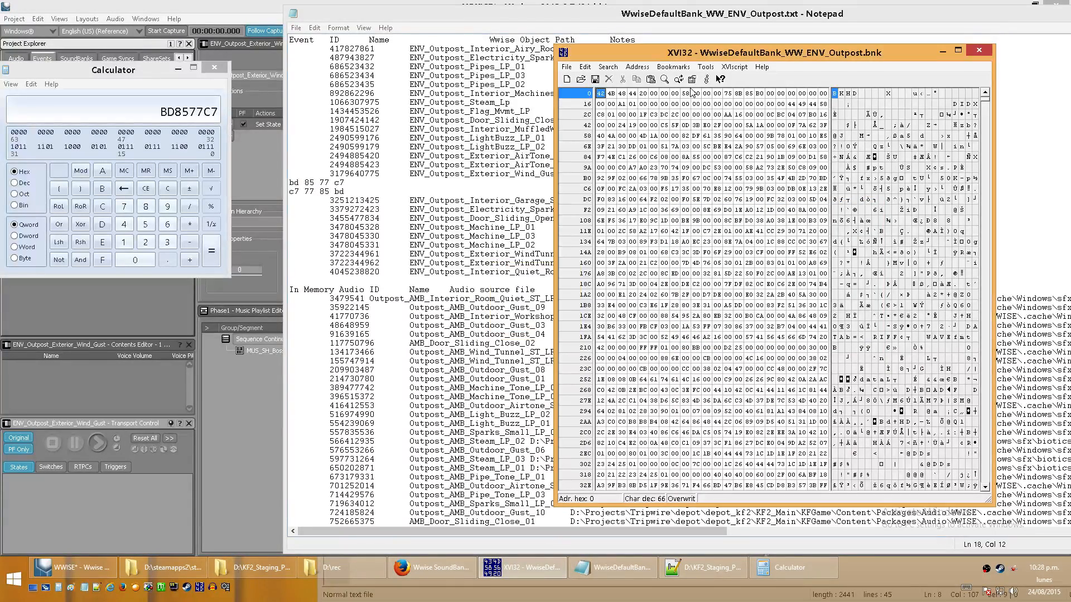
- Search the Outpost bank downward for hex string C7 77 85 BD
left_click(607, 67)
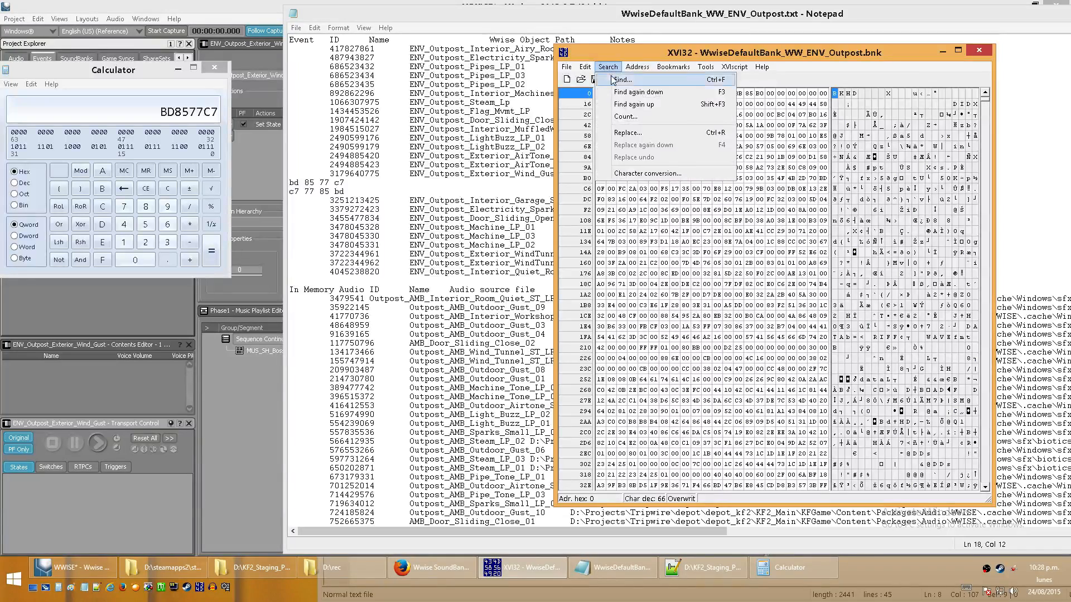
left_click(620, 79)
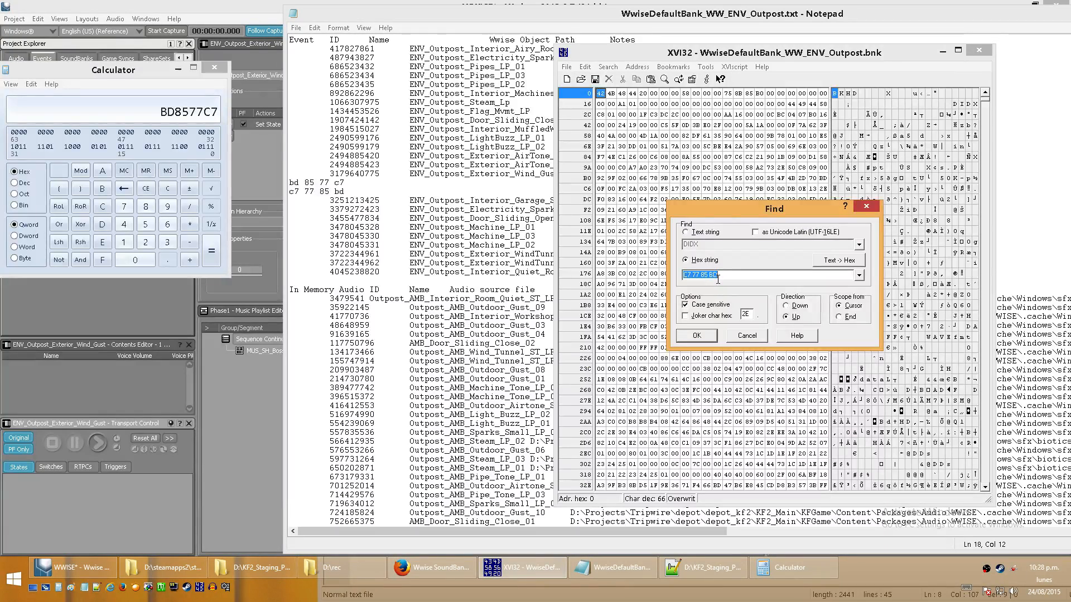
left_click(797, 306)
left_click(715, 338)
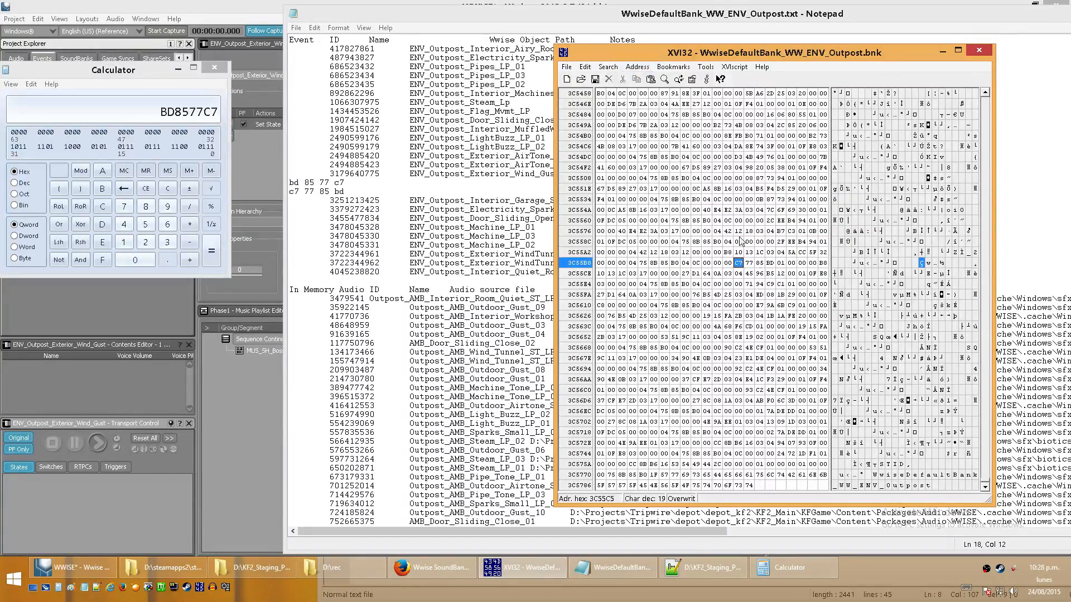
- Repeat the downward search for C7 77 85 BD to check for further occurrences
left_click(612, 69)
left_click(619, 80)
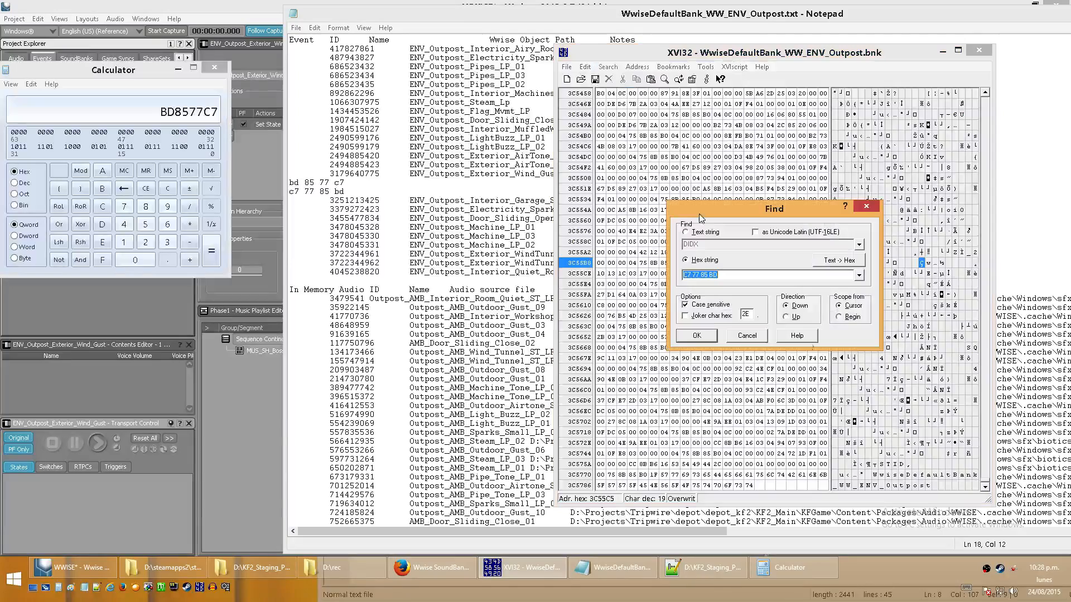
left_click(697, 337)
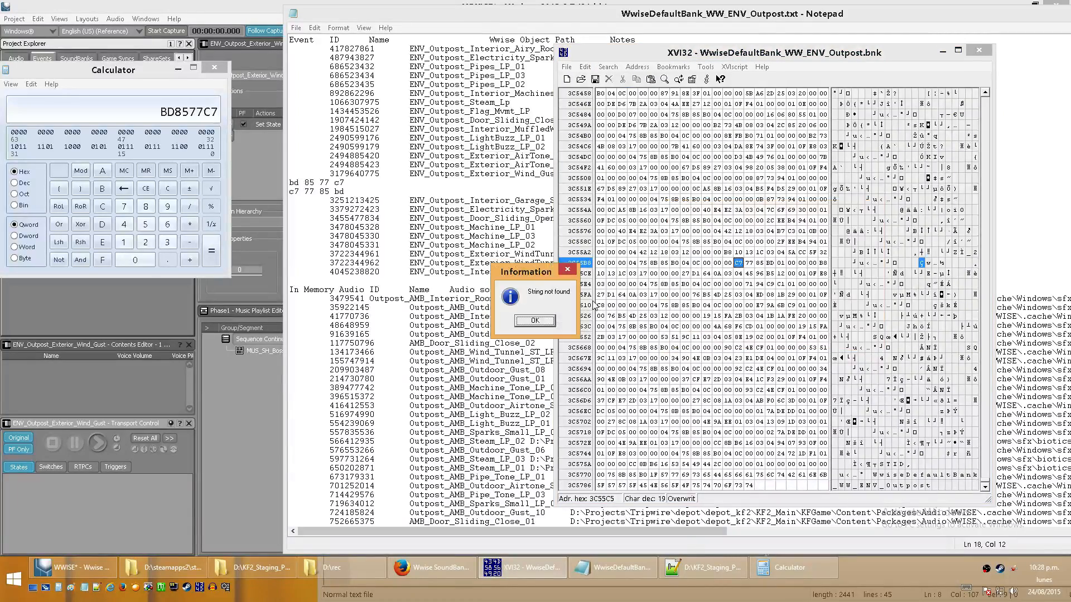
left_click(535, 322)
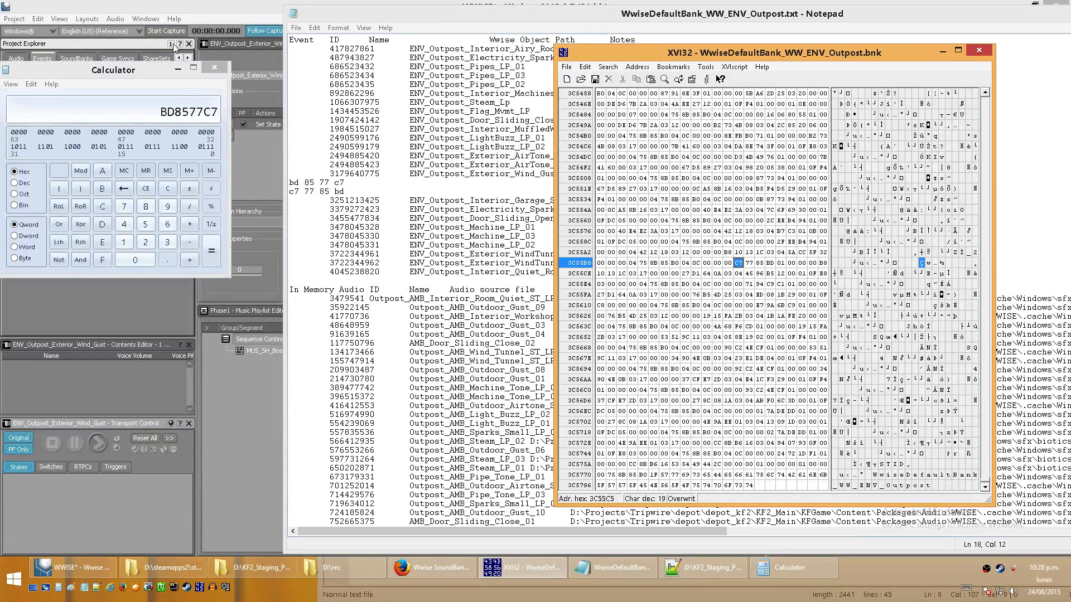
- Check the wiki's type #4 Event format, then locate the 04 section identifier byte preceding C7 77 85 BD in XVI32
left_click(760, 263)
left_click(404, 568)
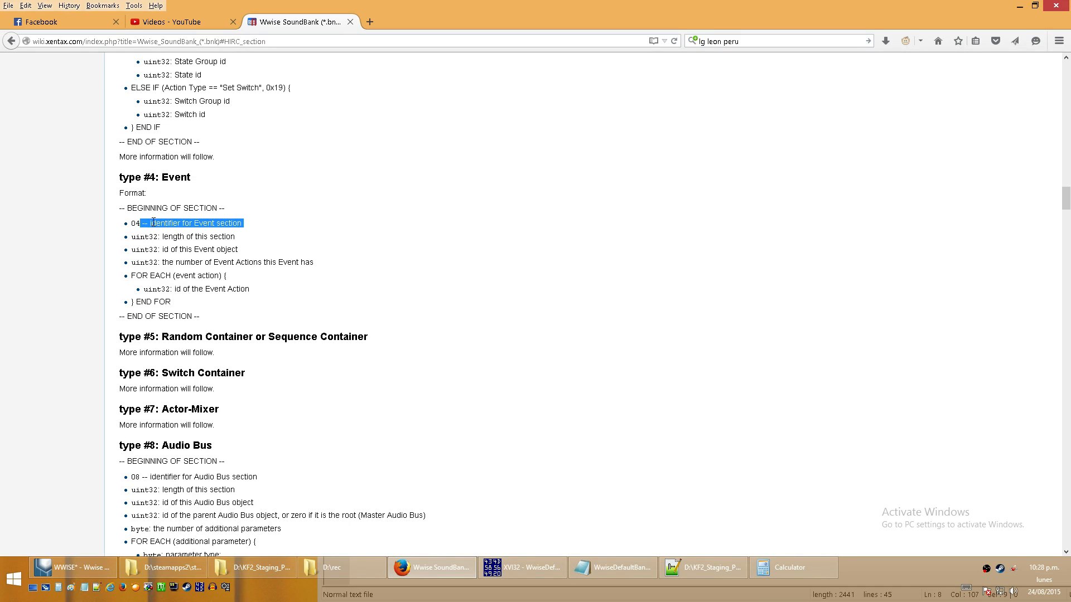
left_click(1020, 6)
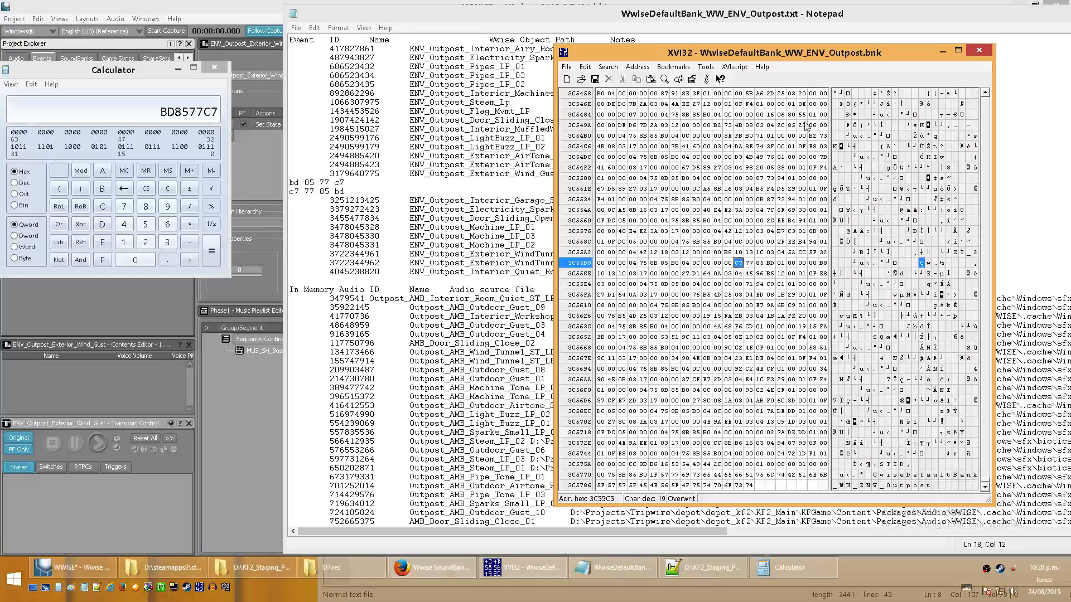
left_click(689, 266)
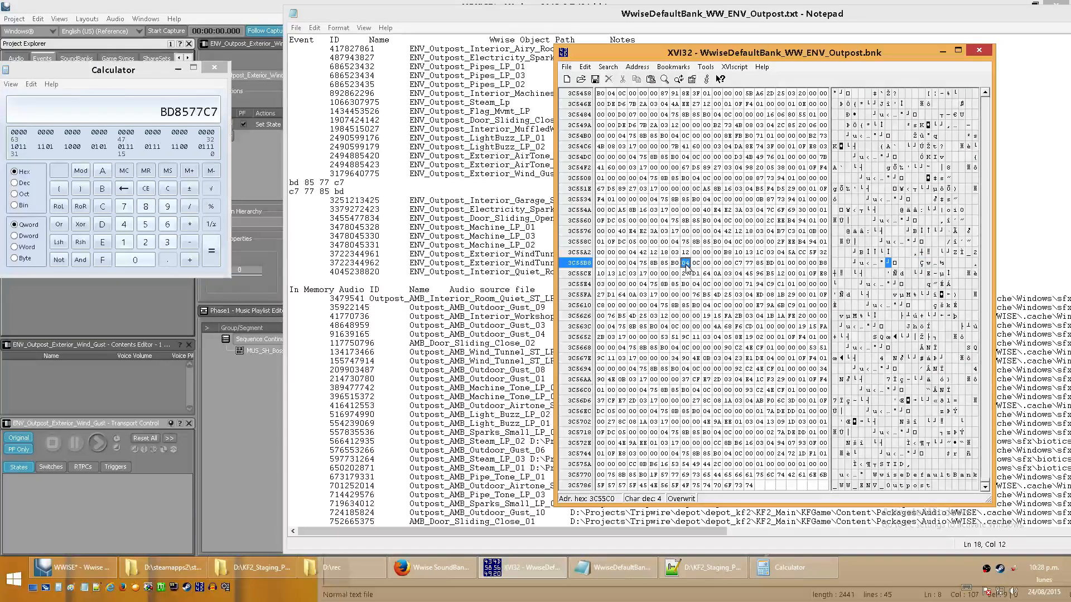
left_click(636, 265)
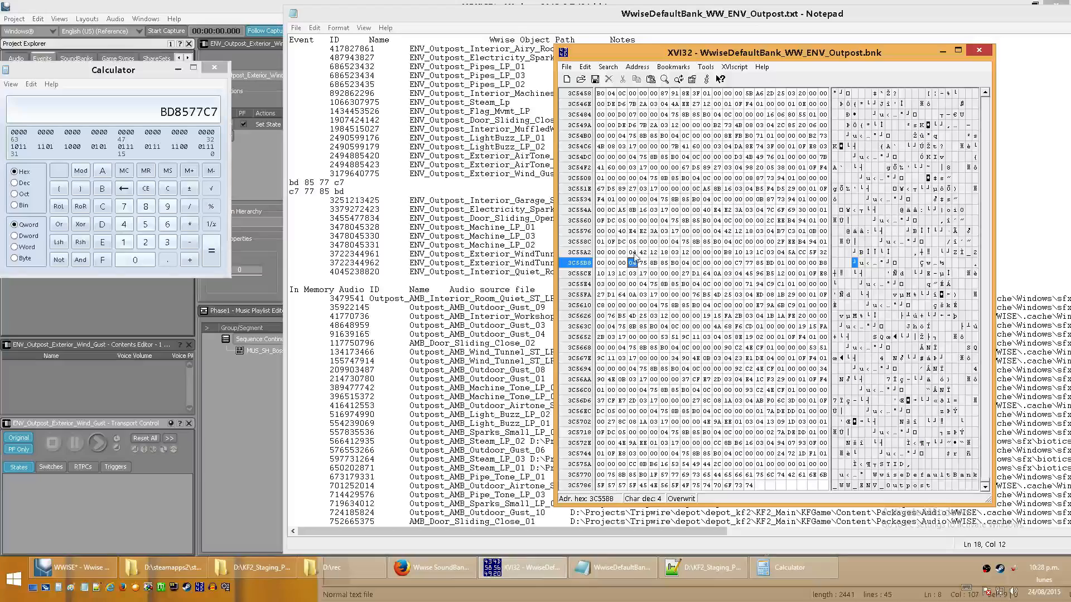
left_click(636, 254)
left_click(781, 253)
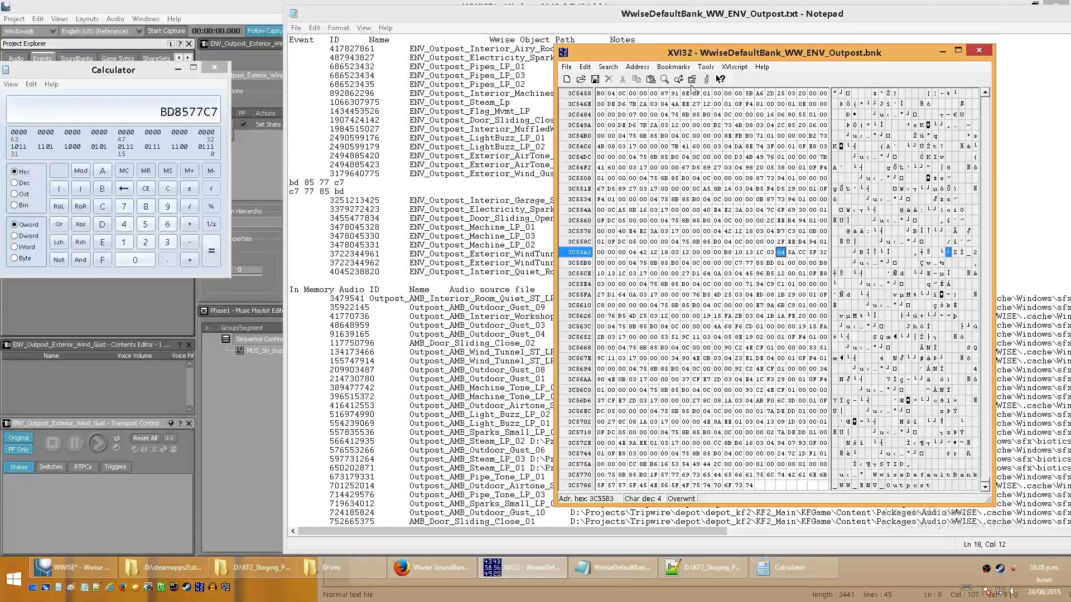
left_click(685, 262)
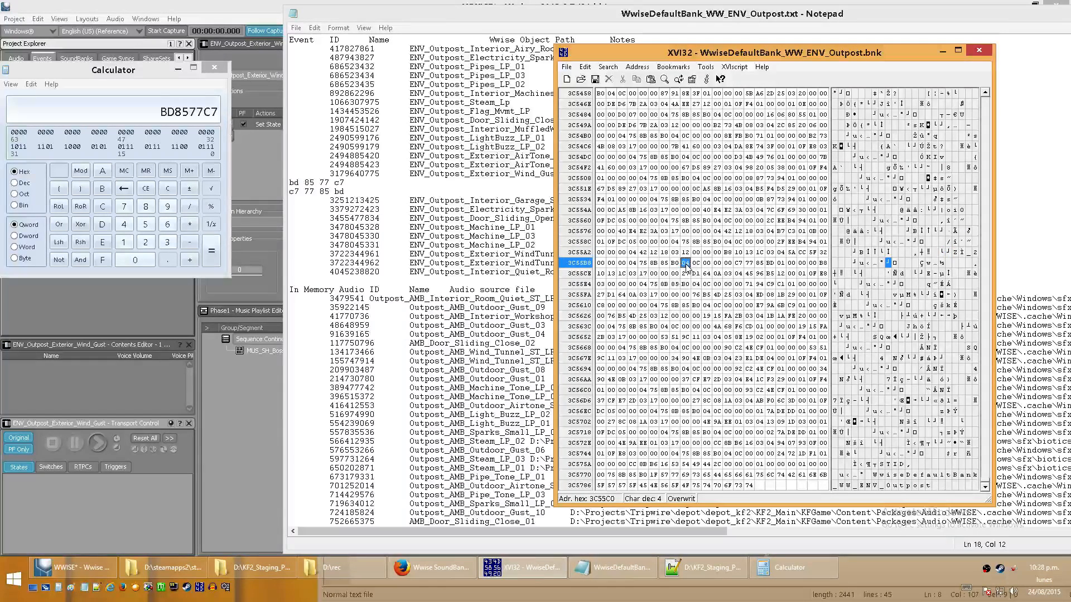
- Highlight the section length line of the wiki's type #4 Event format, then return to the hex data in XVI32
left_click(432, 567)
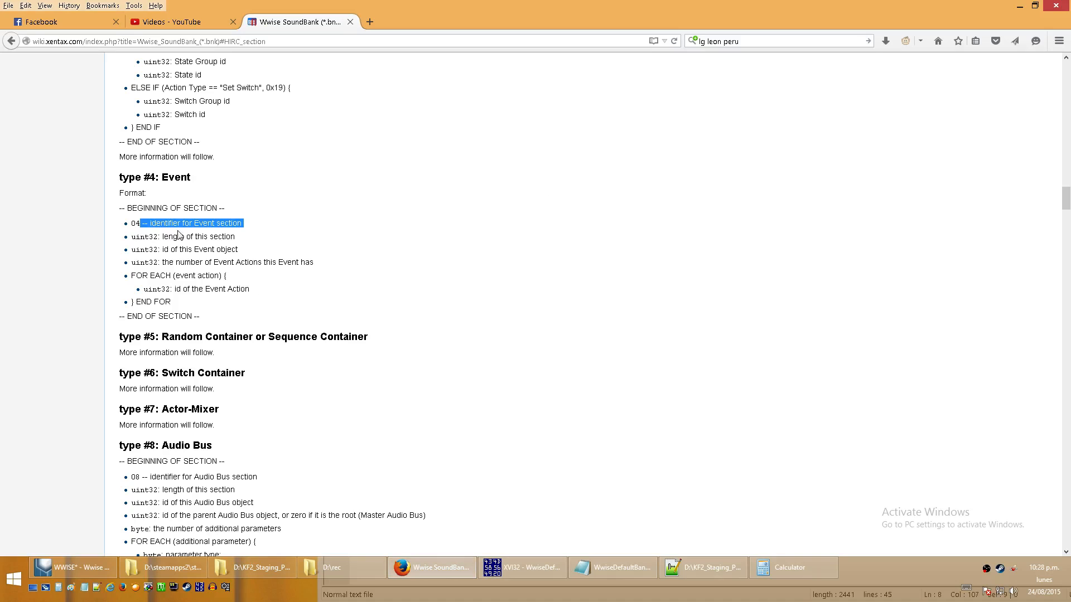
triple_click(133, 239)
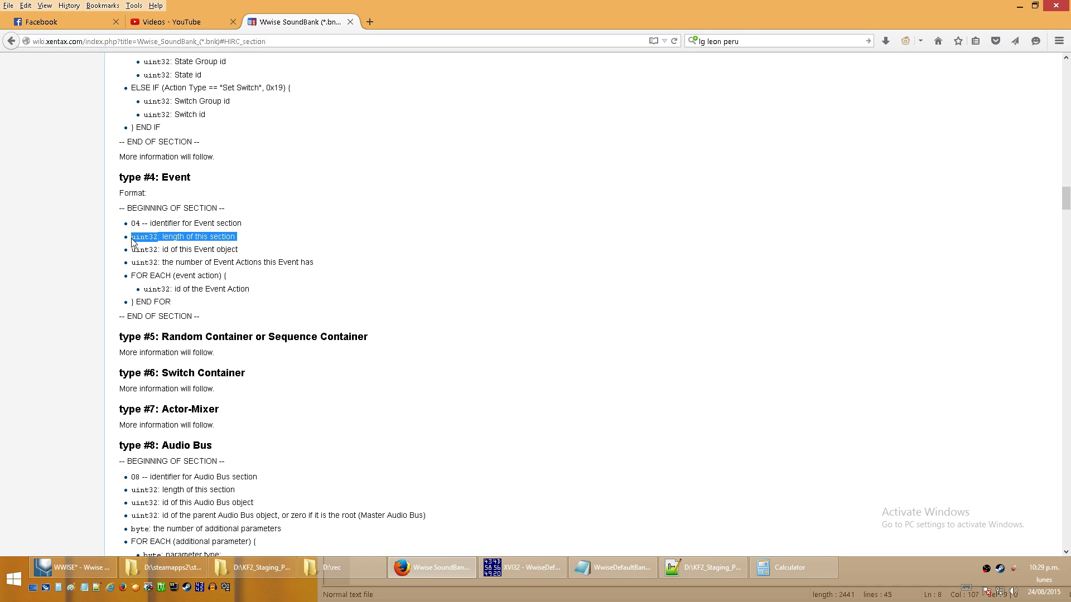
left_click(138, 239)
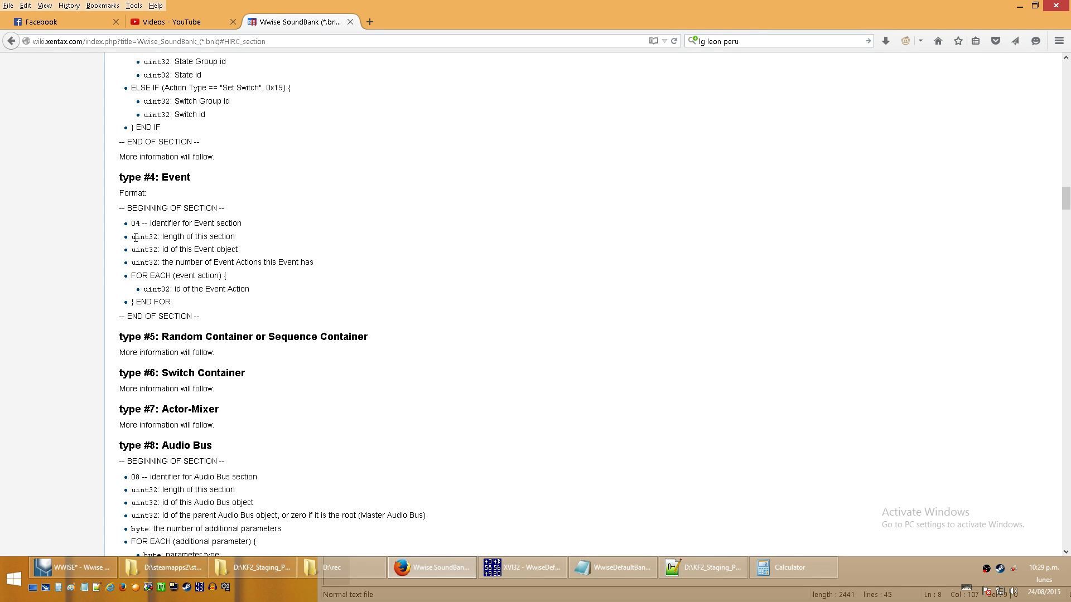
left_click(532, 572)
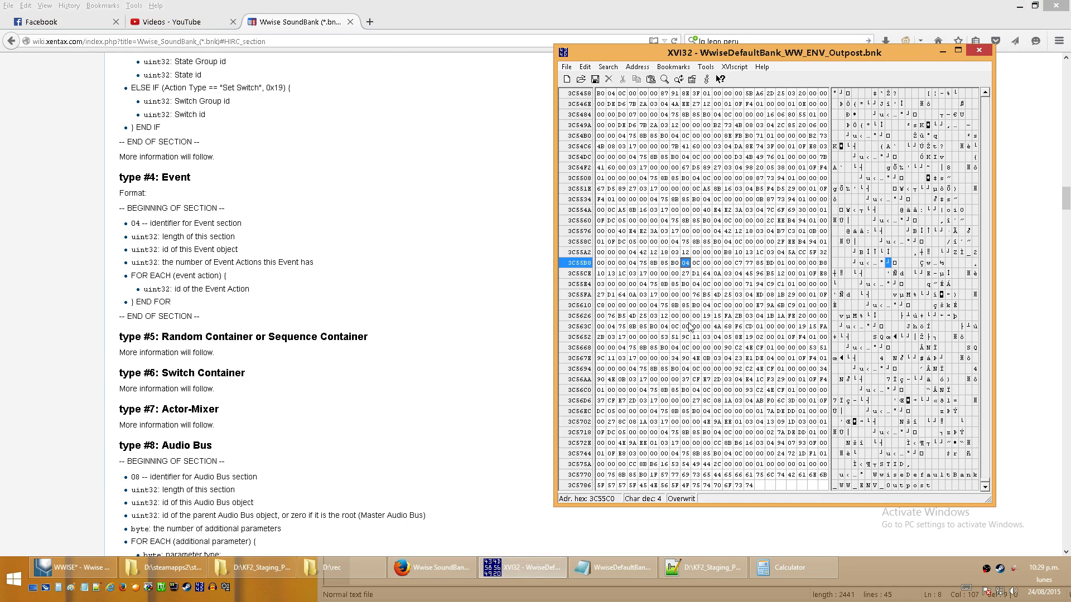
- Examine the four section length bytes following the event's 04 identifier, and select the 0C byte
left_click(696, 263)
left_click(718, 263)
left_click(686, 264)
left_click(697, 264)
left_click(707, 264)
left_click(716, 264)
left_click(725, 265)
left_click(697, 264)
- Convert the section length value C from hexadecimal to decimal in Calculator
left_click(789, 567)
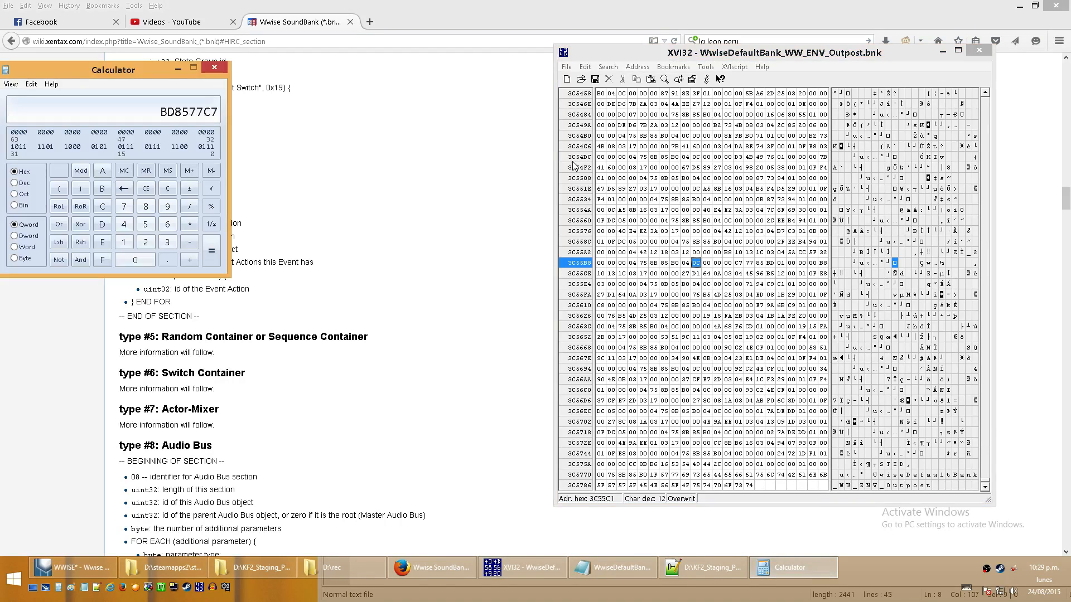
type("c")
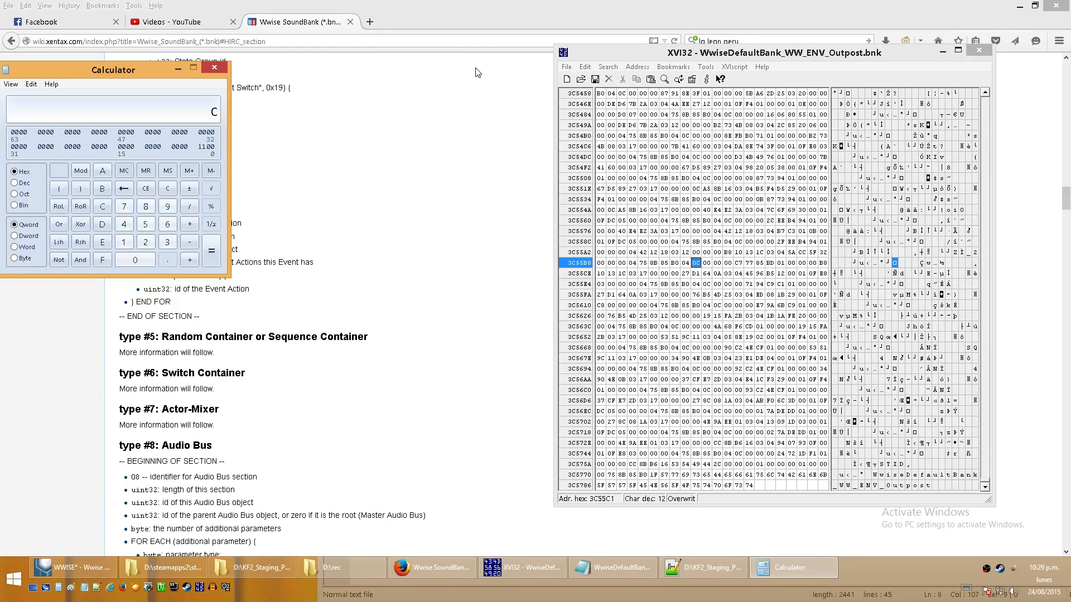
left_click(22, 182)
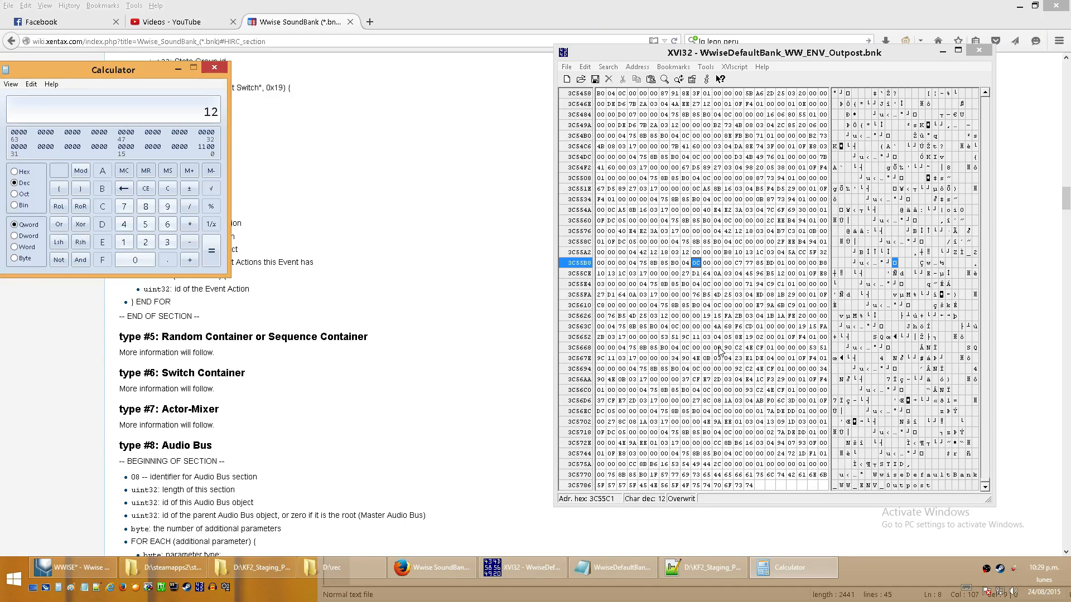
- Return to XVI32 and step through the event section's bytes from its C7 77 85 BD ID to the final 1C byte
left_click(728, 264)
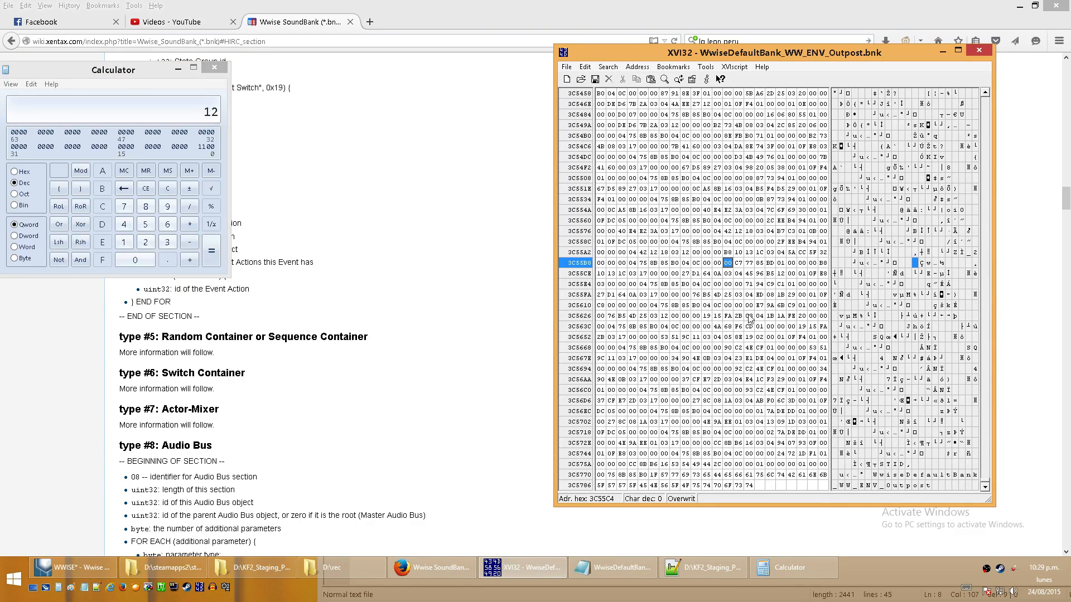
left_click(740, 266)
left_click(750, 266)
left_click(761, 265)
left_click(770, 265)
key("Right")
key("Right")
key("Right")
key("Right")
key("Right")
key("Right")
key("Right")
key("Right")
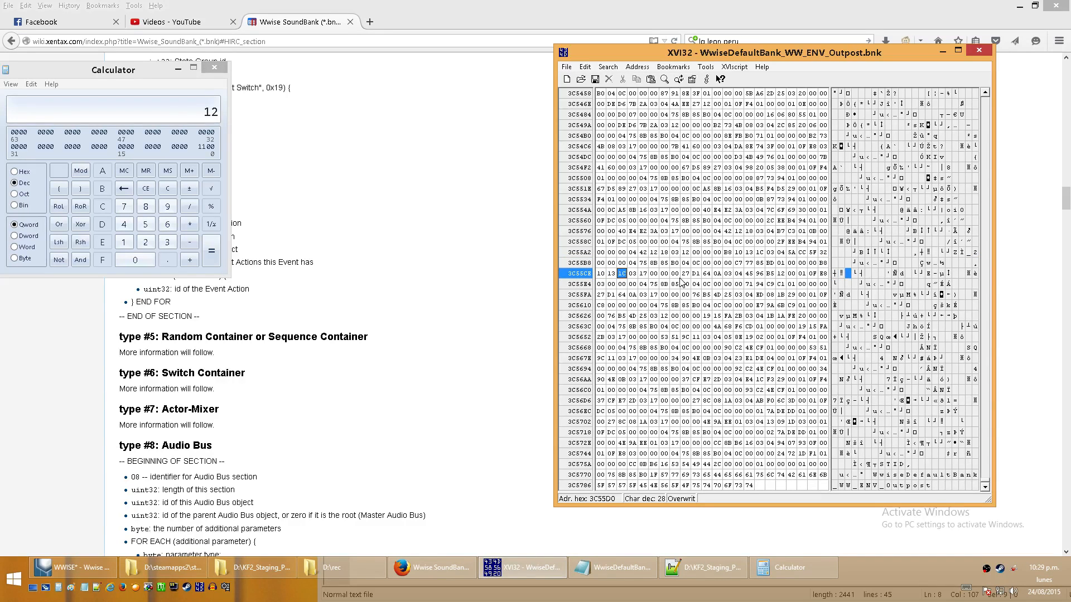
- Mark the event section's bytes as a block, from its 04 identifier through the final 1C byte
left_click(608, 67)
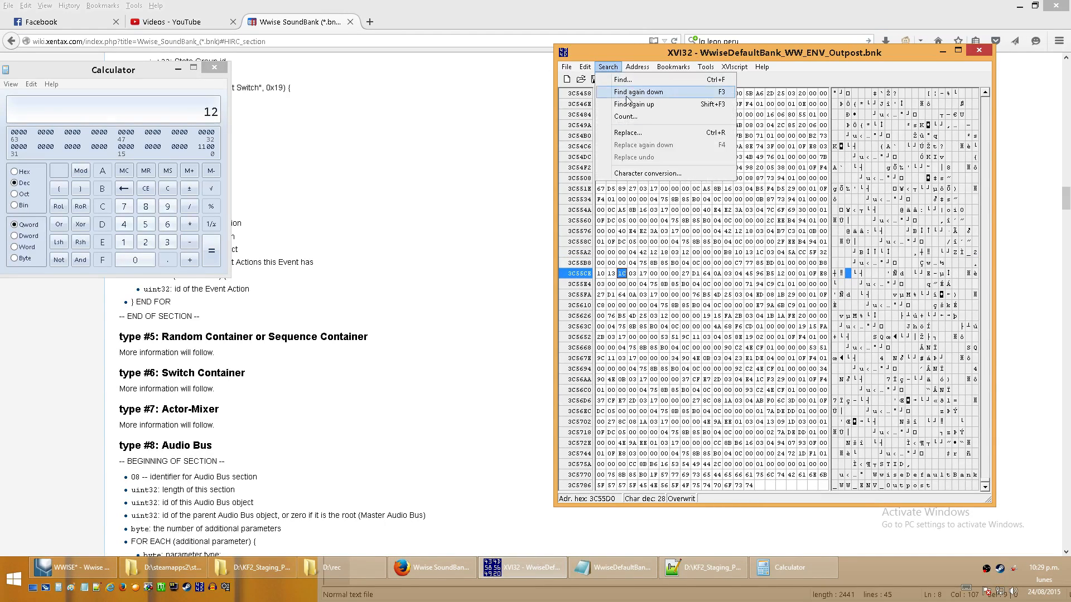
mouse_move(581, 63)
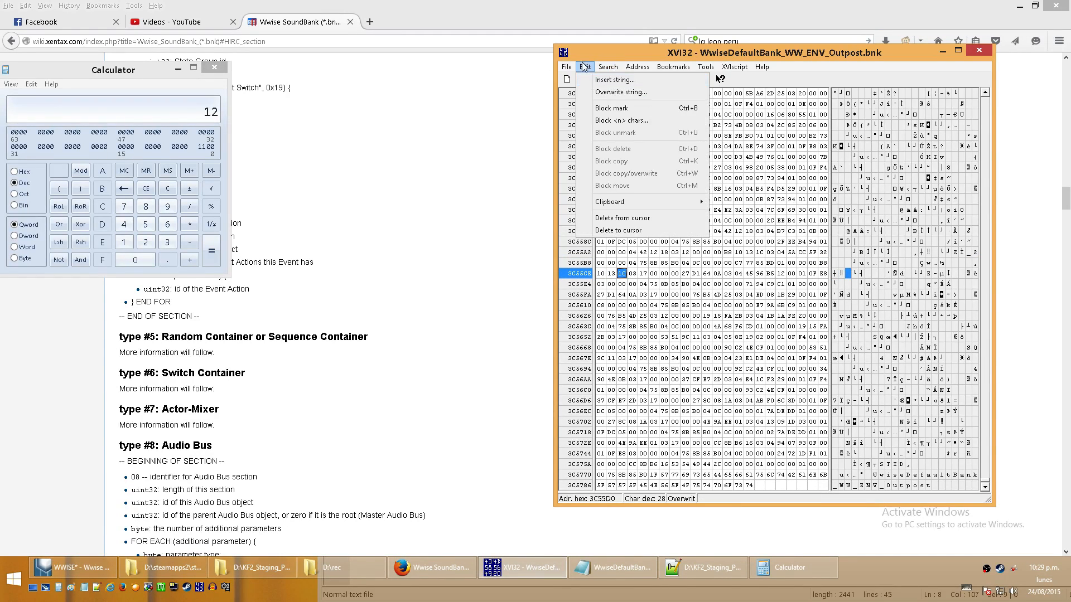
left_click(606, 109)
left_click(685, 262)
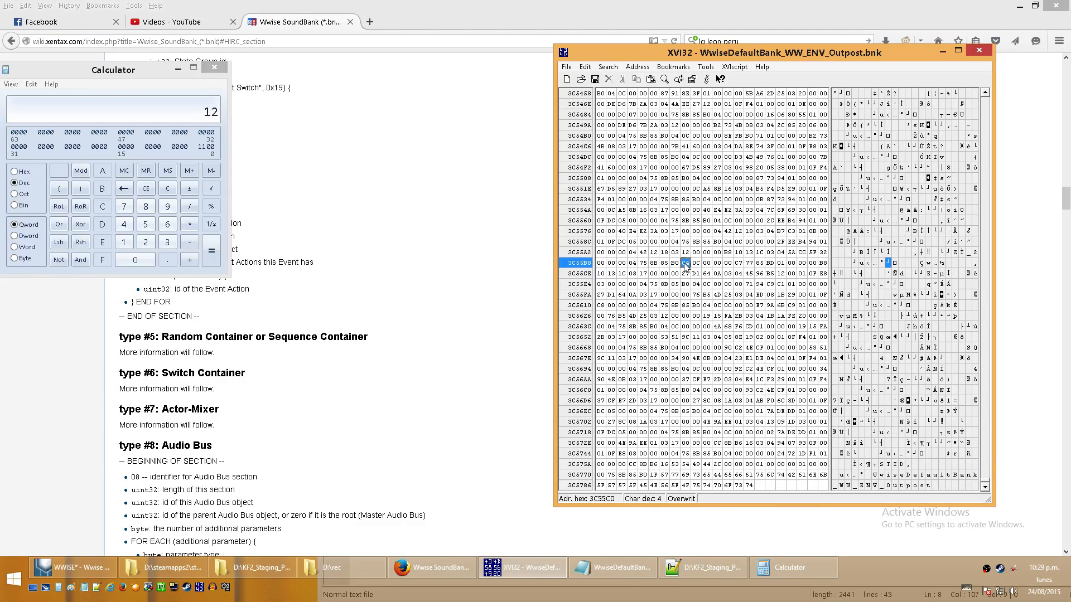
left_click(583, 66)
left_click(606, 109)
left_click(673, 284)
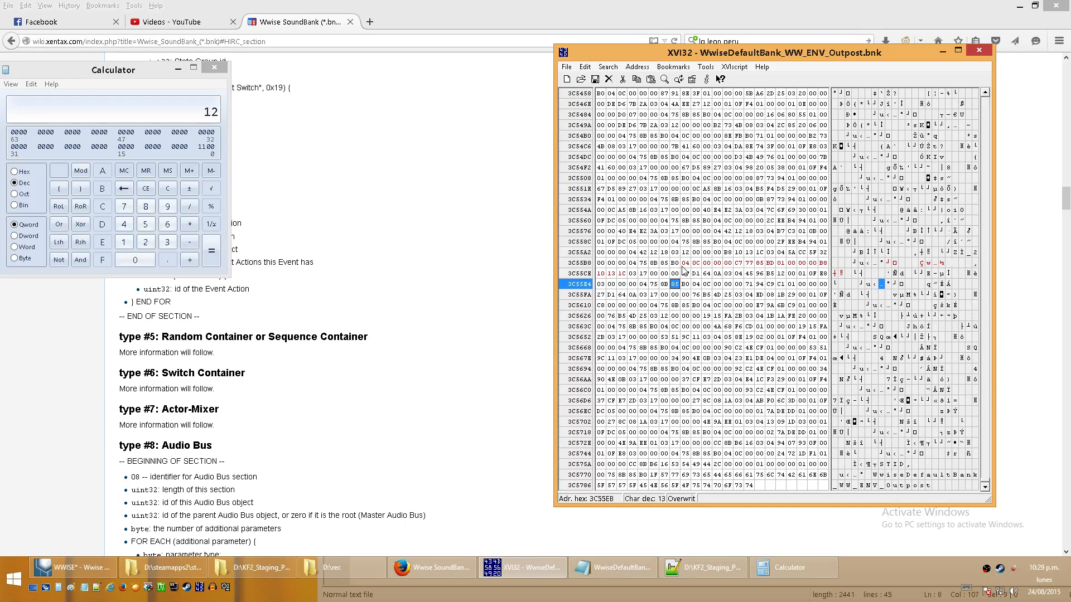
left_click(685, 263)
- Put Calculator away and compare the event ID bytes starting at C7 with the ID noted in the Notepad event list
left_click(178, 68)
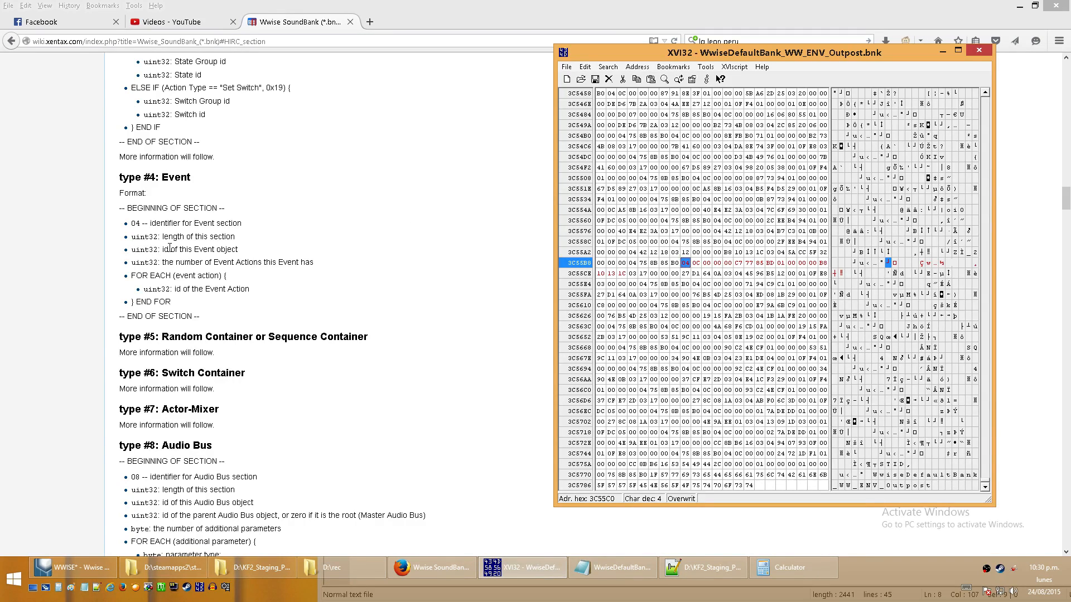
left_click(728, 264)
left_click(770, 264)
left_click(738, 263)
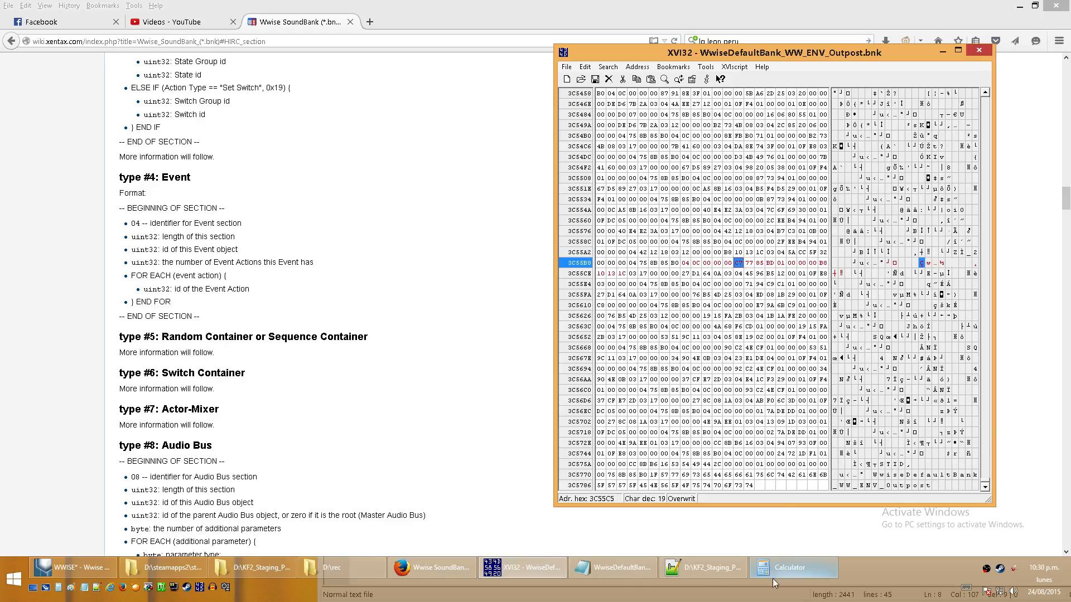
left_click(627, 579)
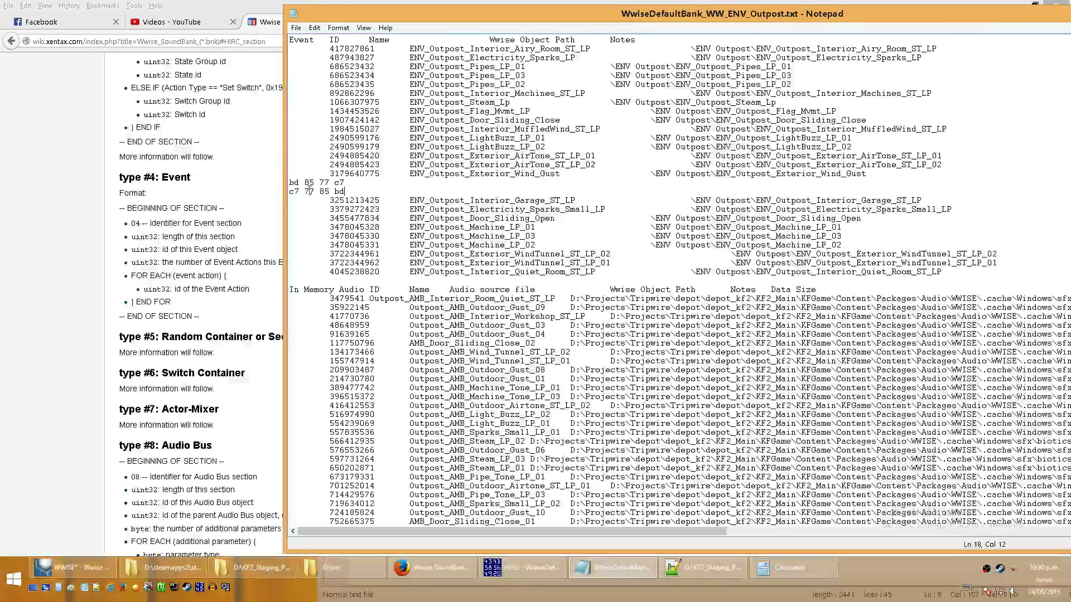
double_click(1031, 15)
left_click(1020, 7)
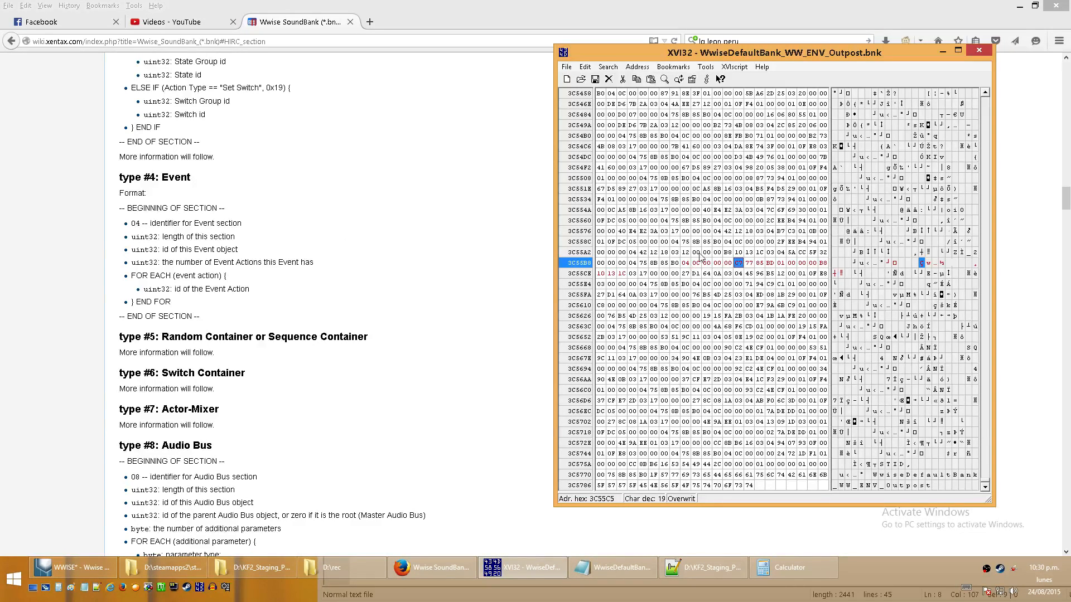
- Select the 01 action count byte after the event ID and check the ENV_Outpost_Exterior_Wind_Gust event's actions in Wwise
left_click(780, 263)
left_click(75, 567)
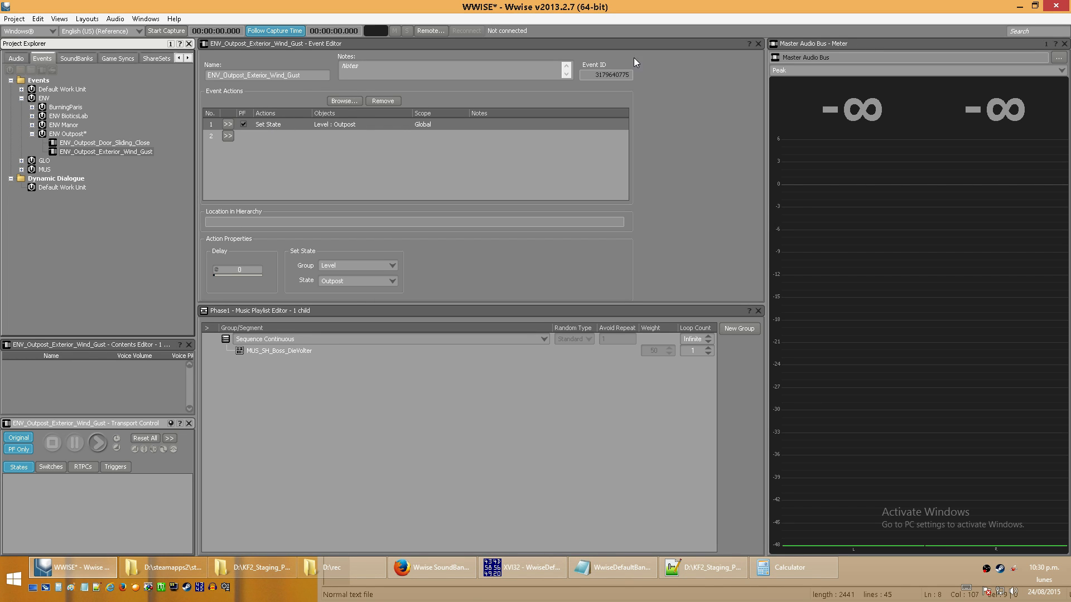
left_click(1019, 6)
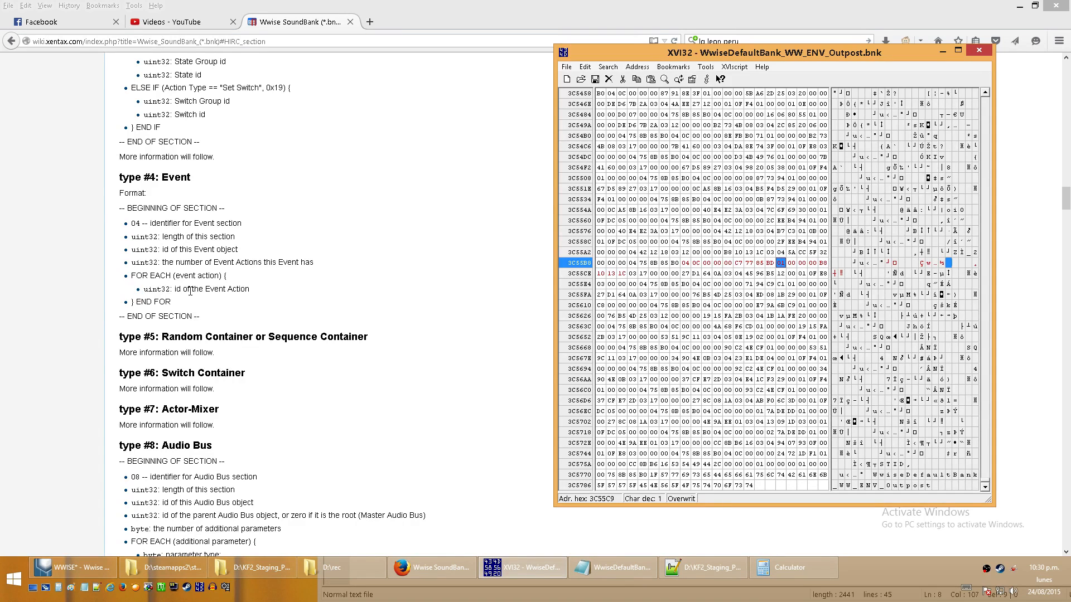
- Locate the action ID starting at the B8 byte and record it as b8 10 13 1c below c7 77 85 bd in Notepad
left_click(823, 264)
left_click(614, 568)
double_click(779, 5)
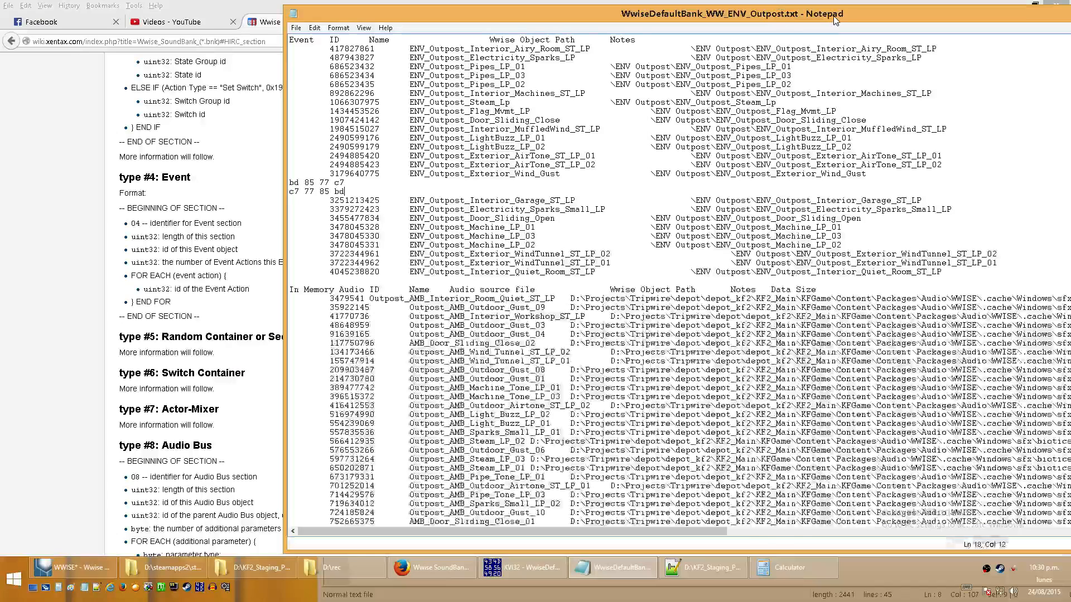
left_click_drag(833, 16, 791, 261)
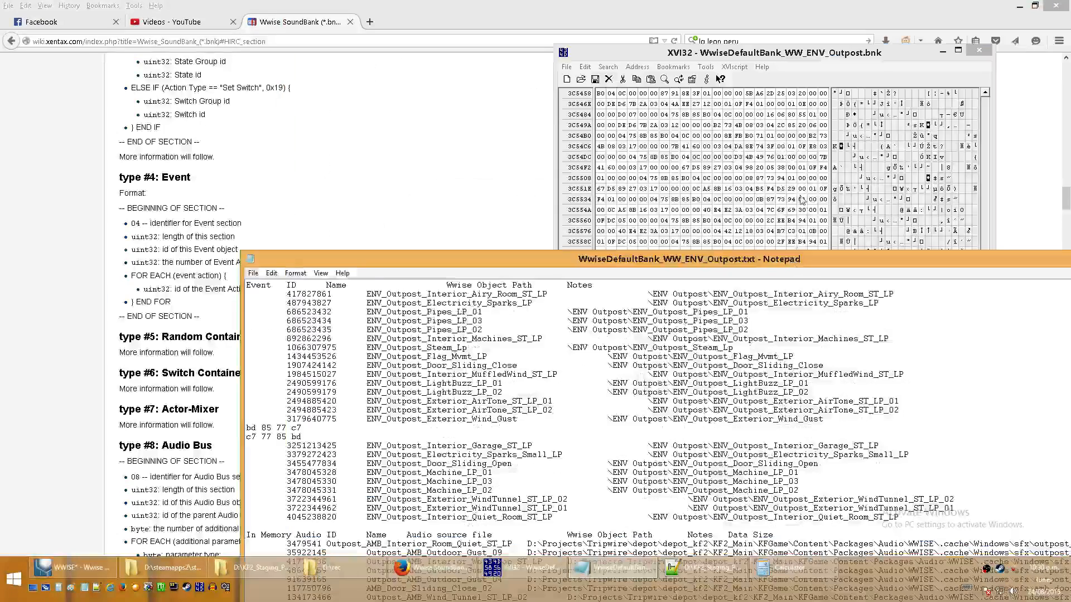
left_click_drag(354, 257, 935, 88)
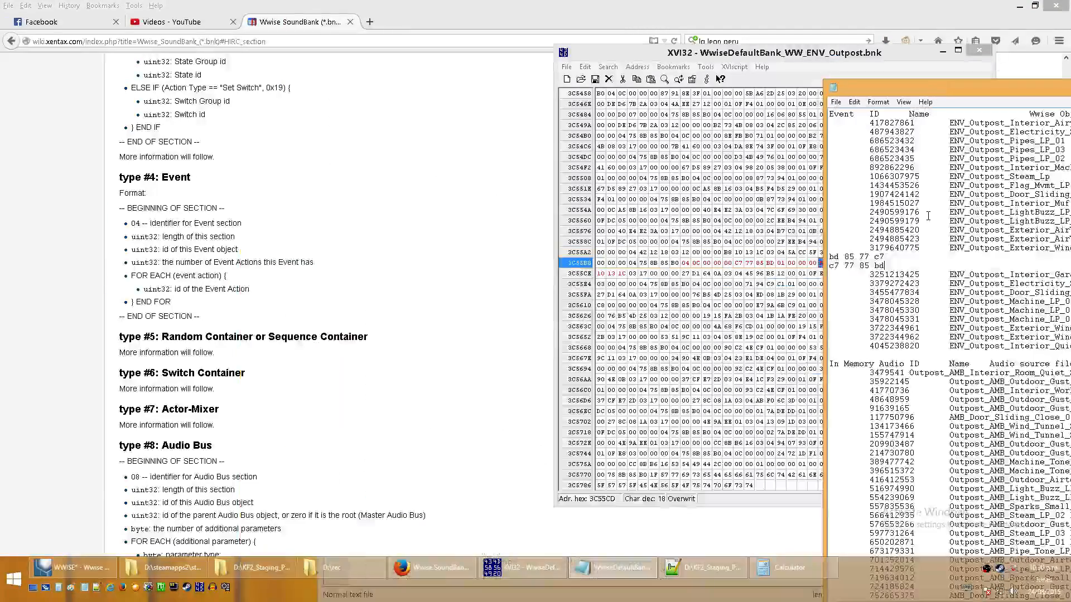
key("Return")
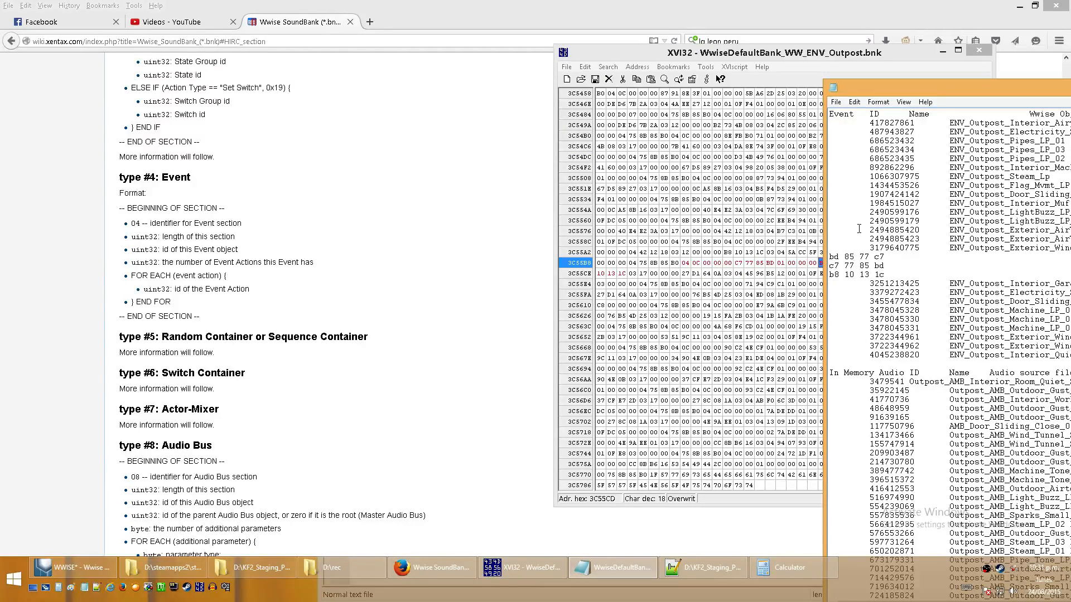
- Arrange XVI32 beside Notepad, recheck the event's actions in Wwise, and change the event's action count byte to 02
left_click_drag(791, 56, 635, 53)
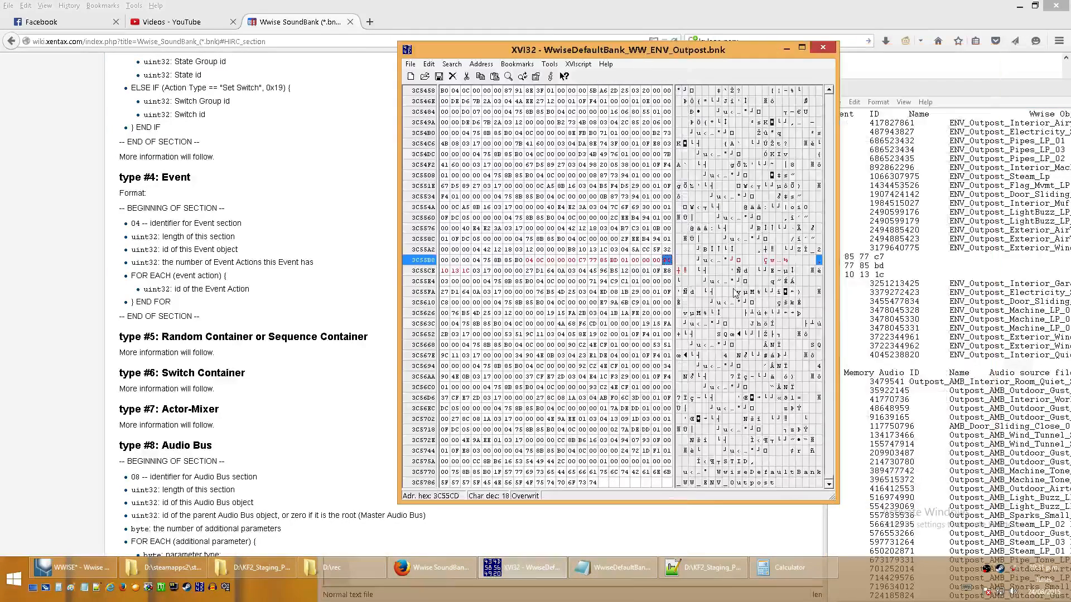
left_click(76, 568)
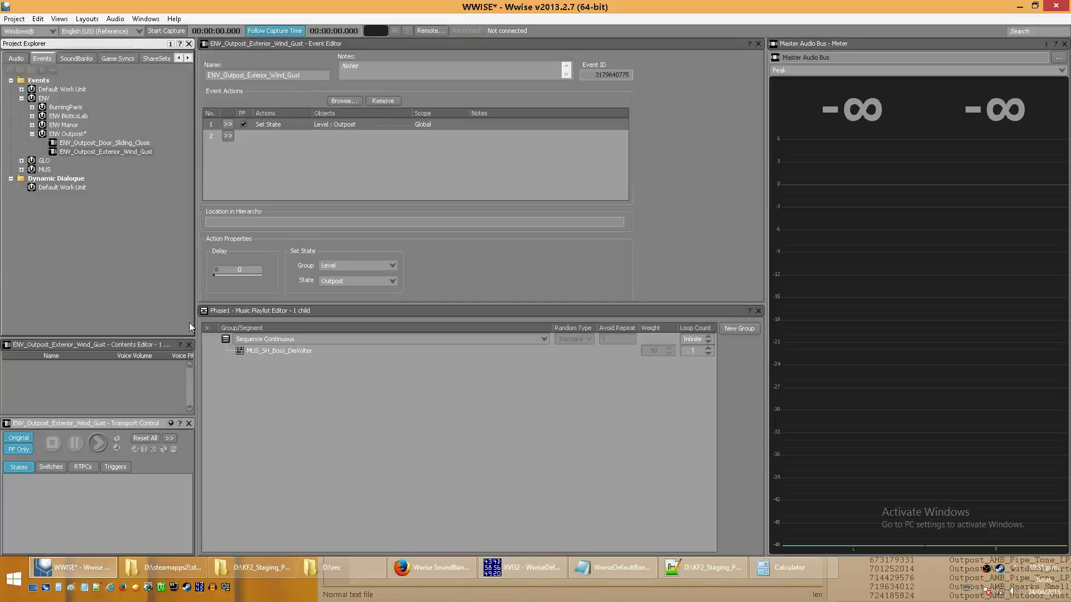
left_click(1019, 6)
left_click(626, 260)
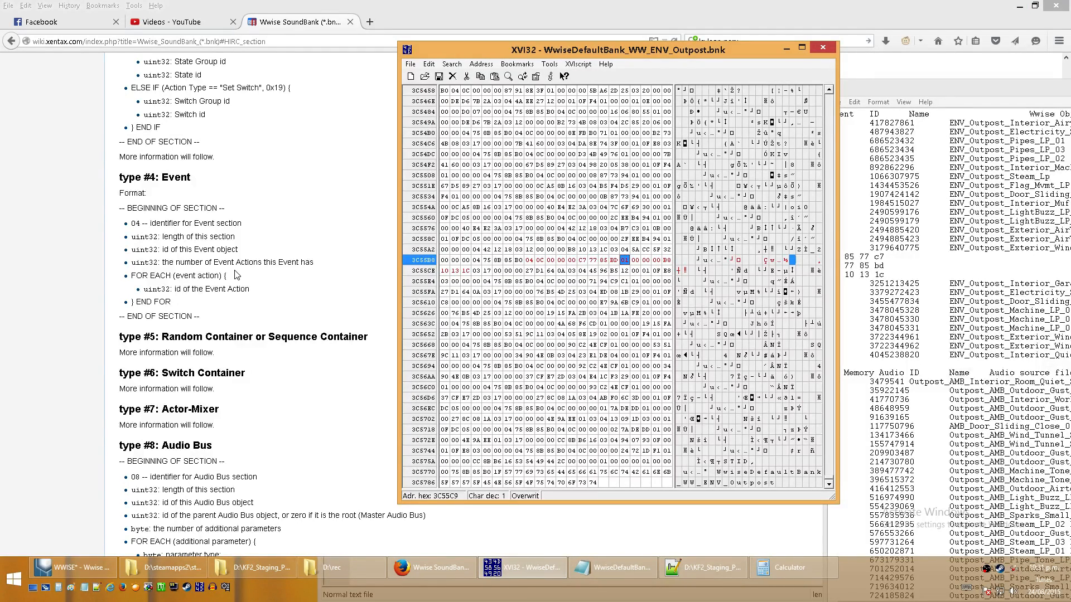
type("02")
- Insert four 00 bytes directly after the B8 10 13 1C action ID to make room for a second action ID
left_click(667, 260)
left_click(475, 271)
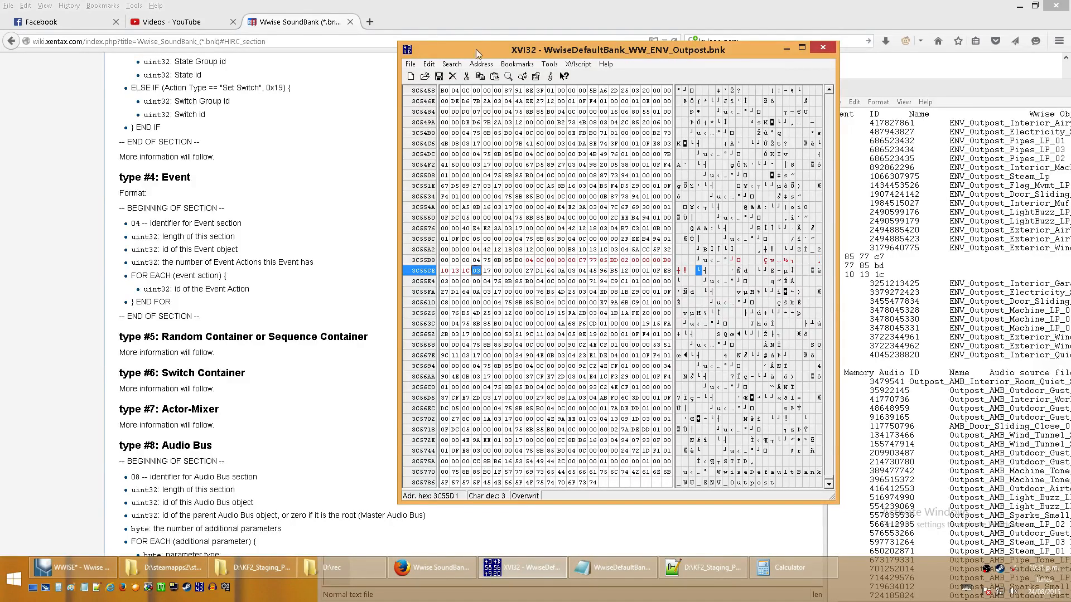
left_click(451, 64)
left_click(431, 73)
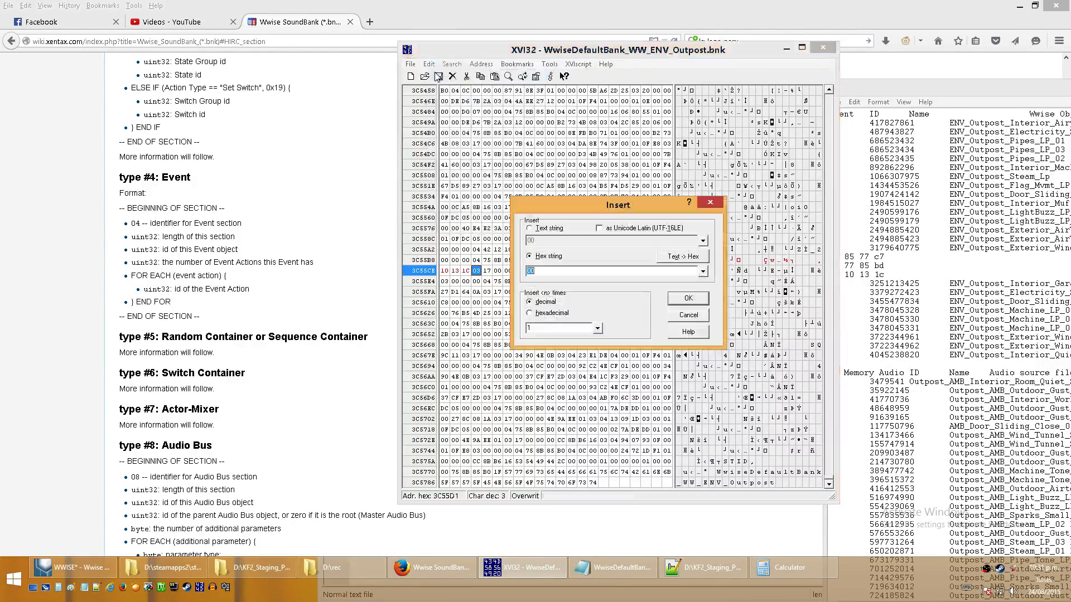
type("00 00 00")
key("Return")
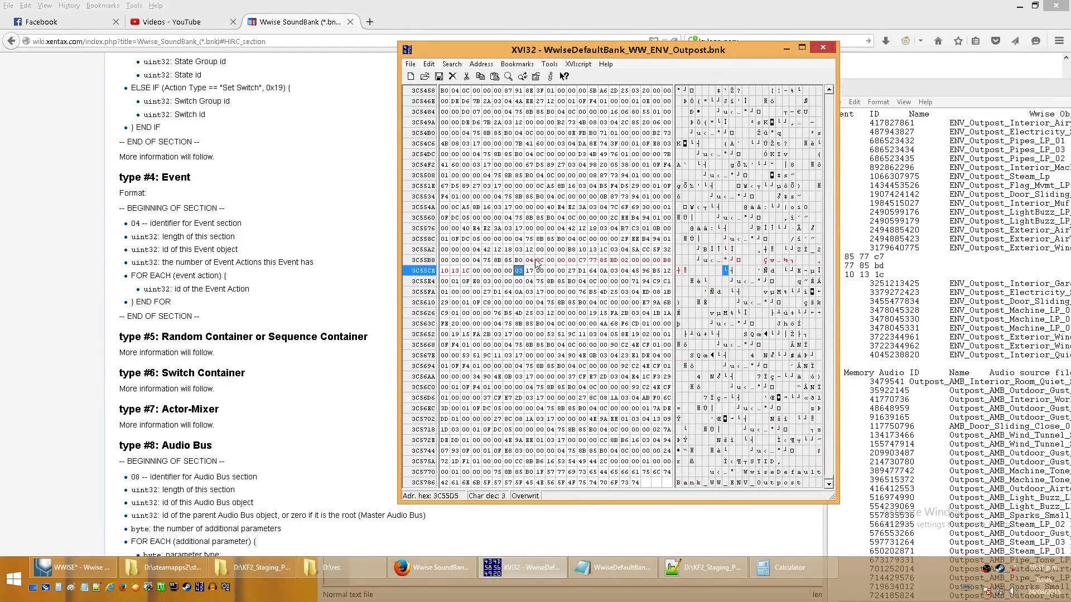
- Mark the extended event section from its 04 identifier through the last inserted 00 byte, and select the first inserted byte
left_click(530, 261)
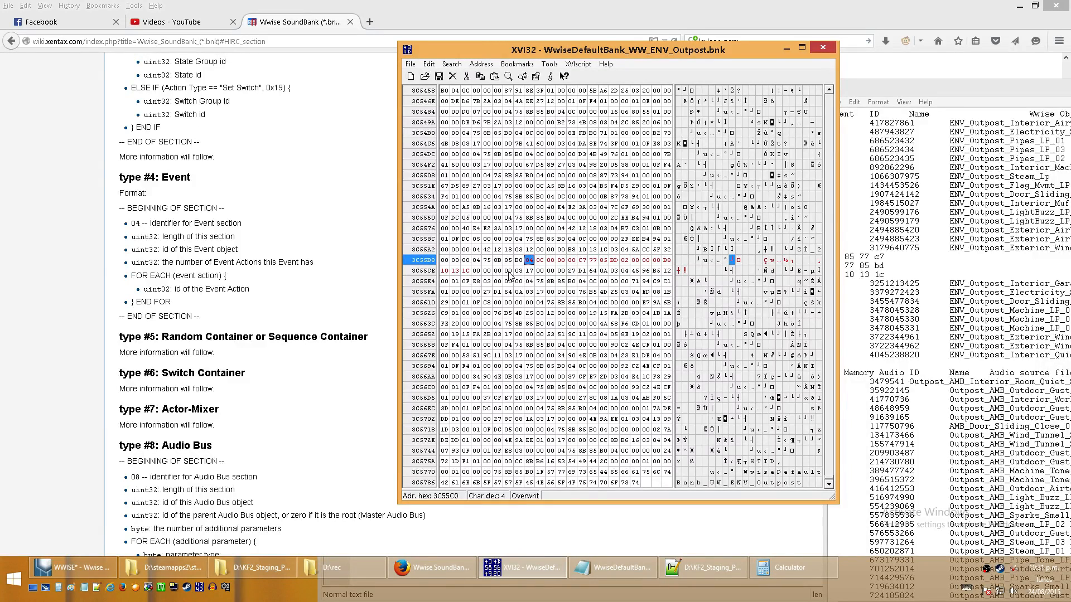
left_click(430, 65)
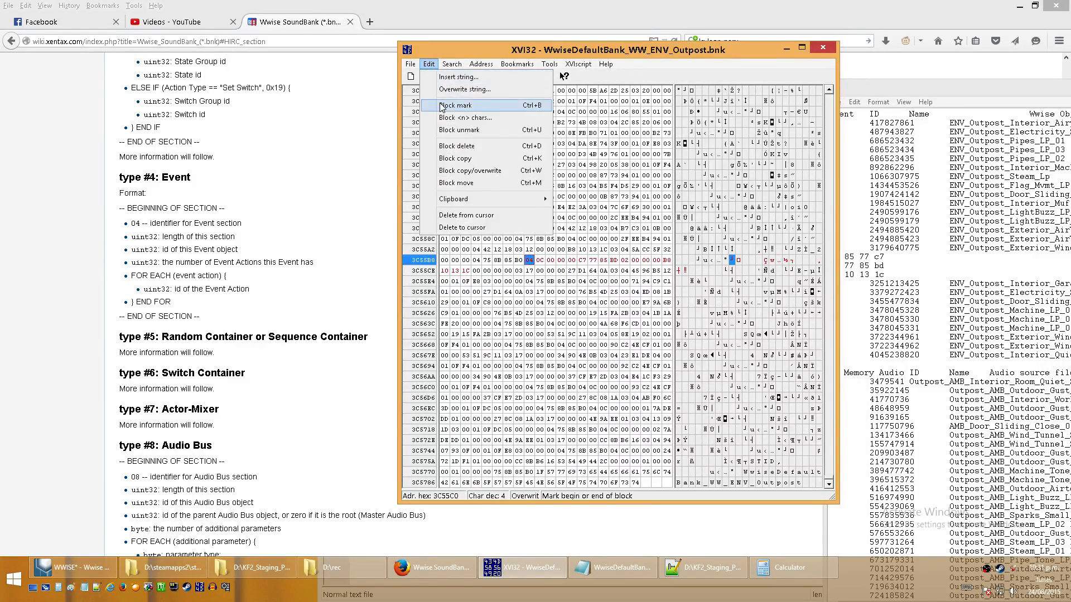
left_click(508, 271)
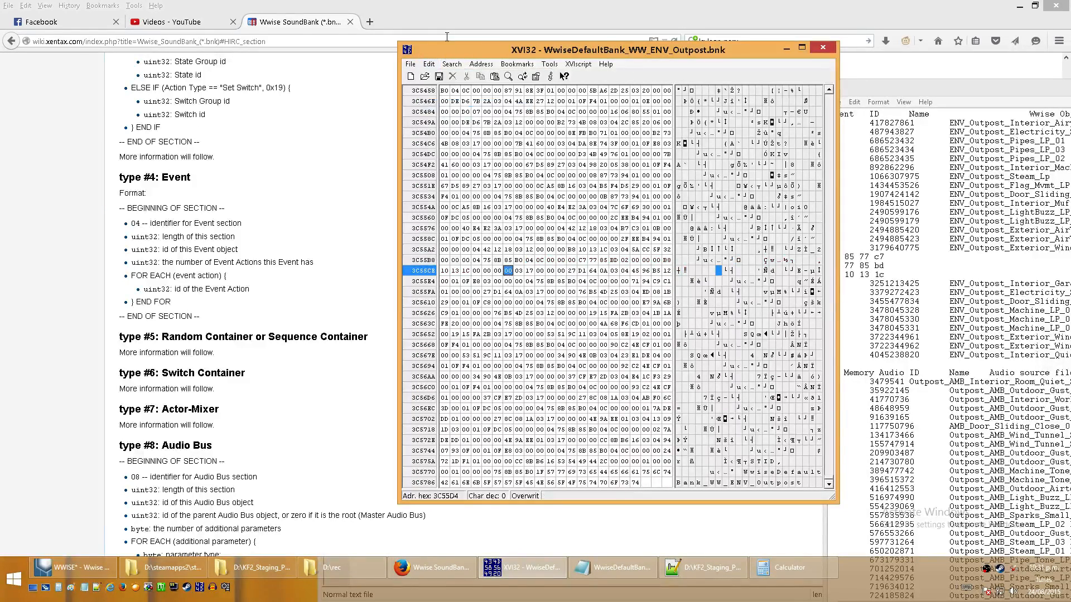
left_click(430, 65)
left_click(442, 112)
left_click(550, 281)
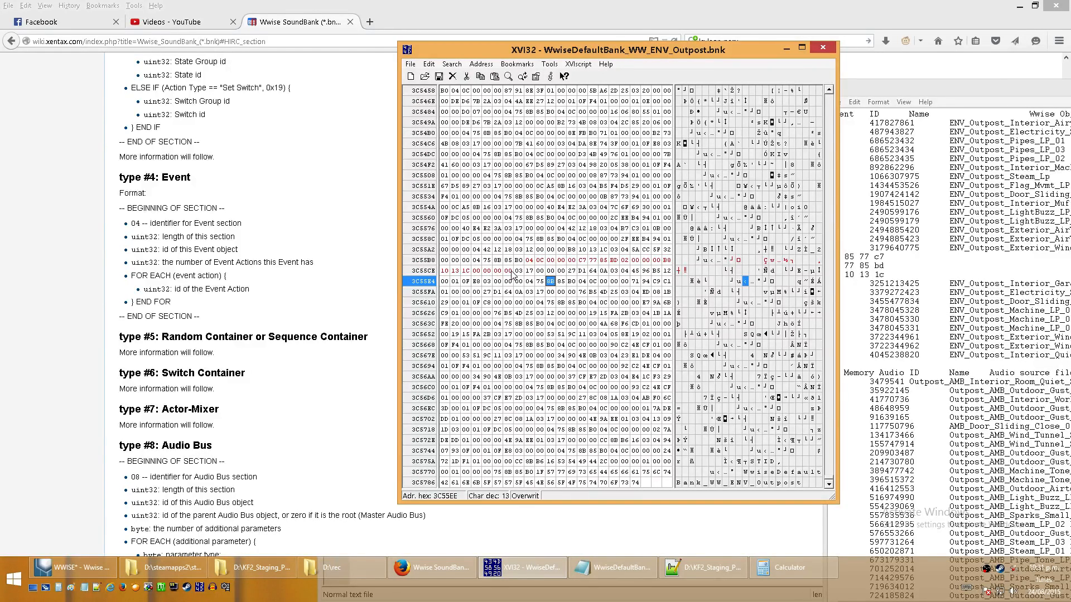
left_click(476, 271)
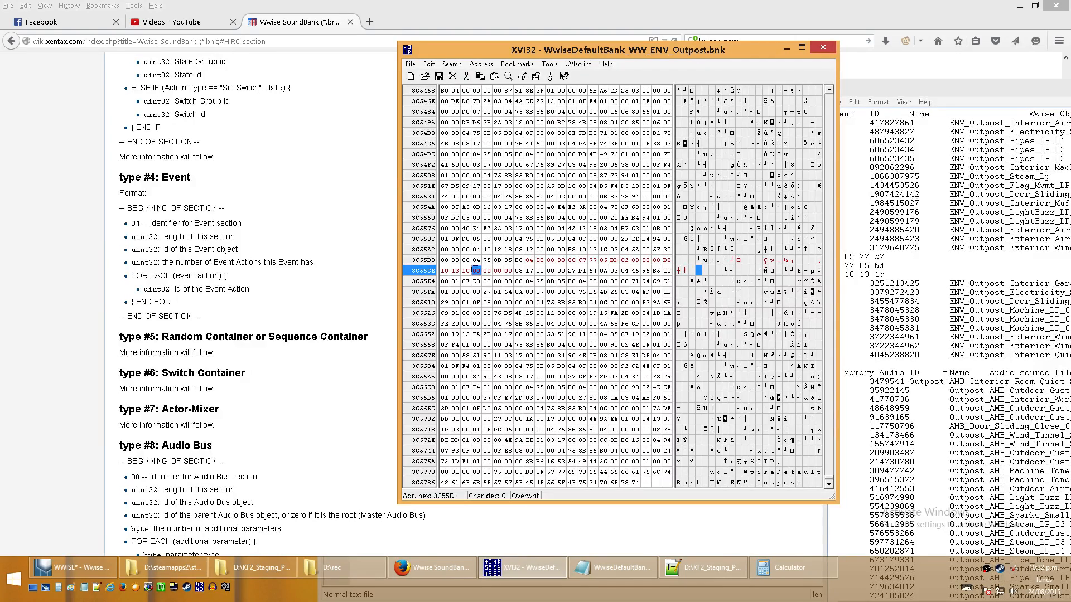
- Overwrite the four inserted 00 bytes with FF FF FF EF as the second action's ID
type("FFFFFFF")
key("Left")
key("Left")
key("Left")
key("Left")
key("Right")
key("Right")
key("Right")
type("fd")
key("Left")
type("ef")
- Work out the extended section's length in Calculator's hex mode and set the event's length byte to 10
left_click(539, 261)
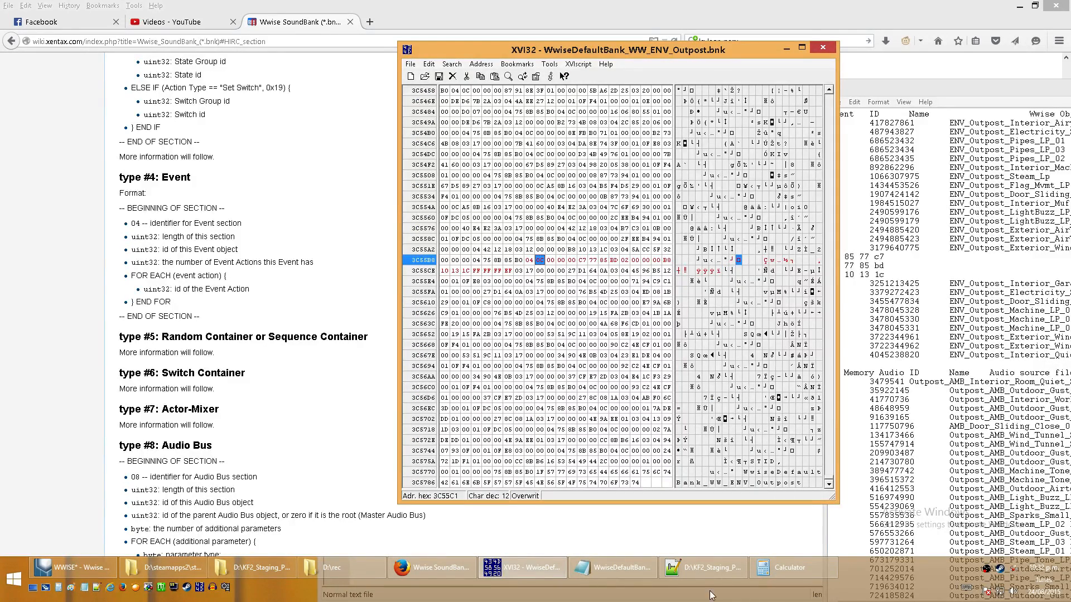
left_click(828, 572)
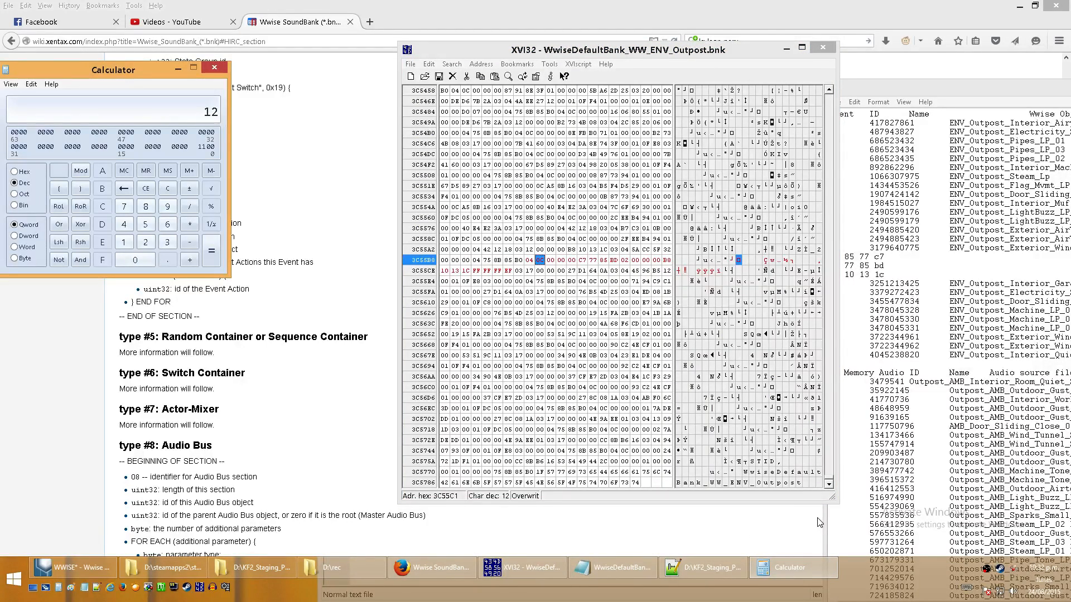
left_click(22, 173)
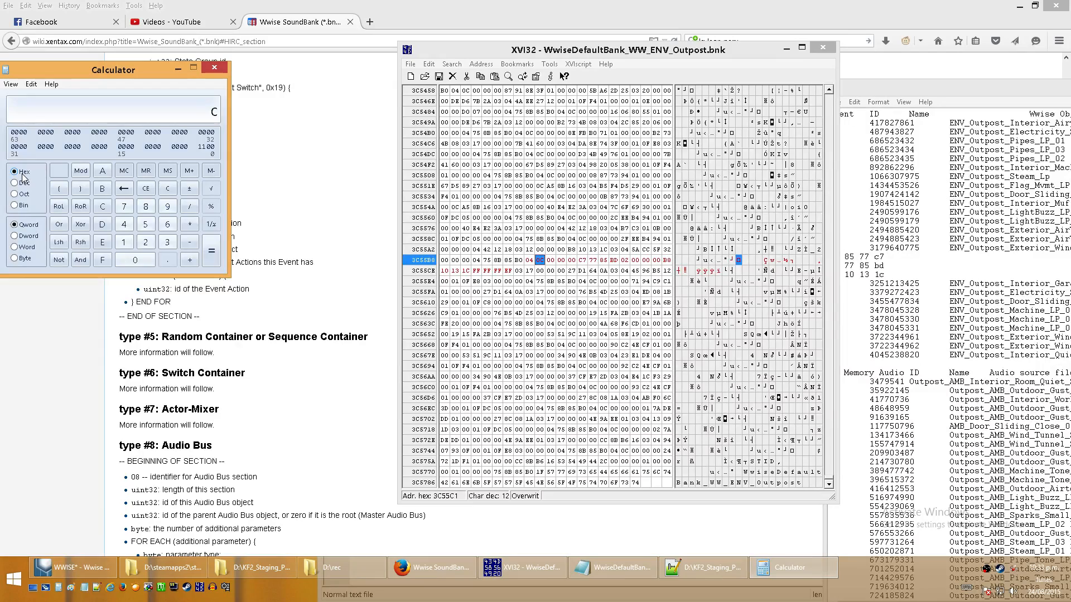
type("10")
left_click(539, 258)
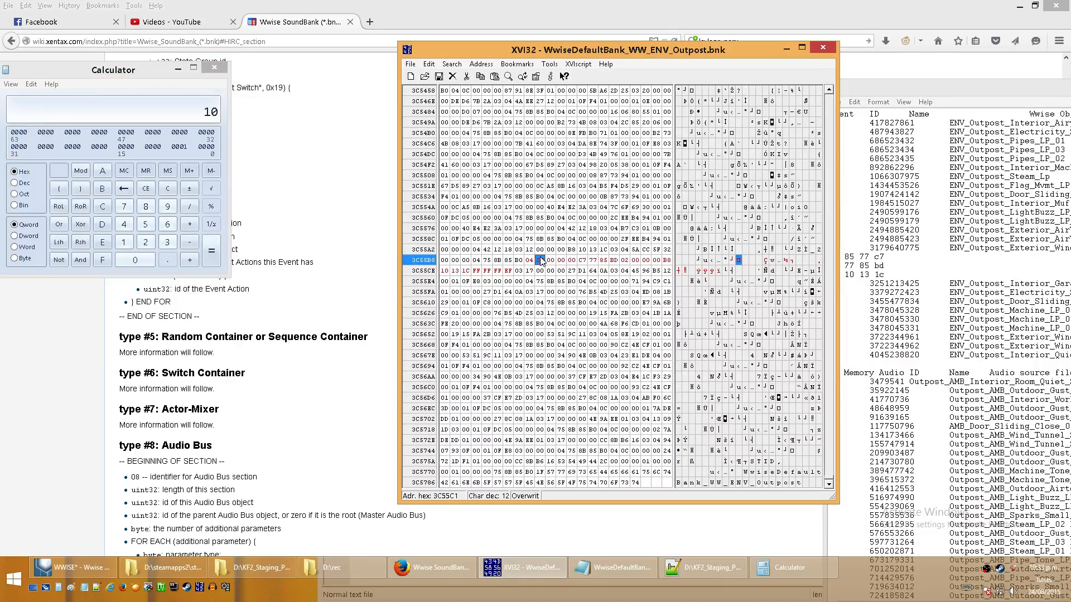
type("10")
left_click(549, 282)
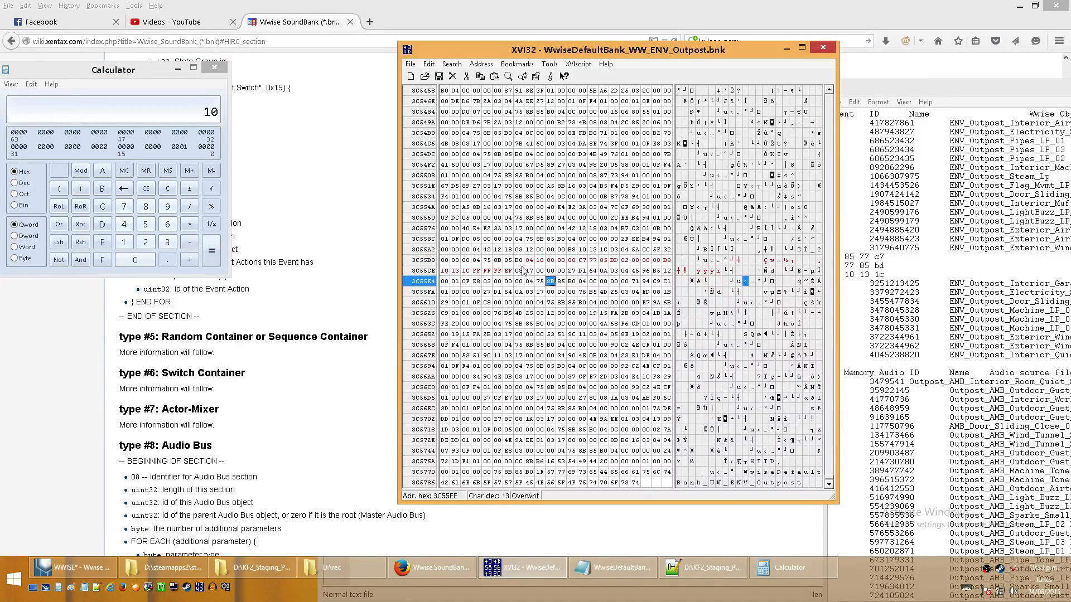
- Check the bytes of the event's two action IDs and search downward from B8 for the hex string B8 10 13 1C
left_click(476, 271)
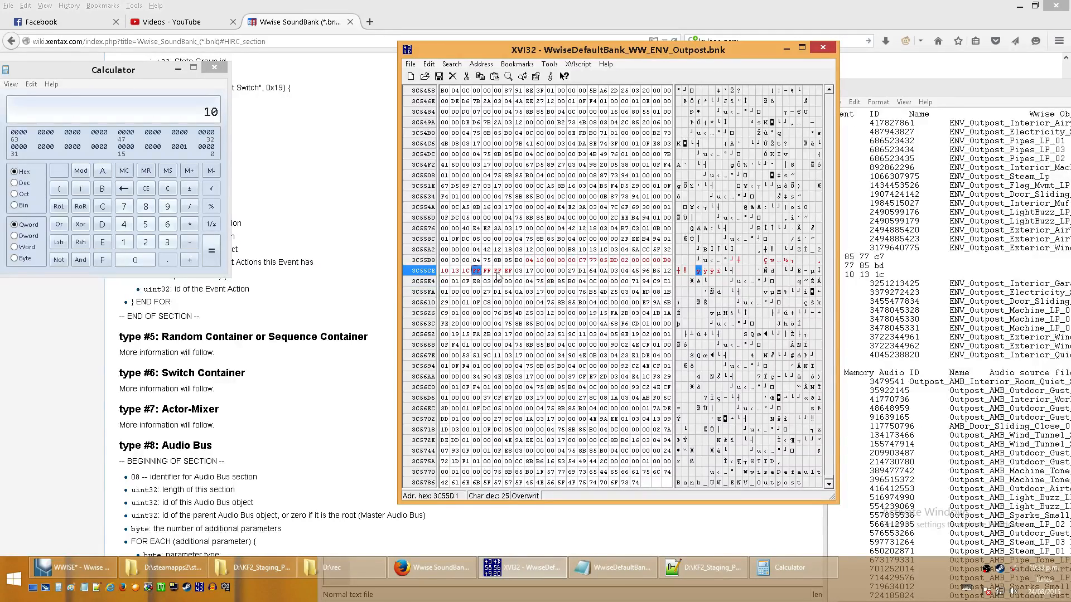
left_click(508, 271)
left_click(478, 272)
left_click(667, 261)
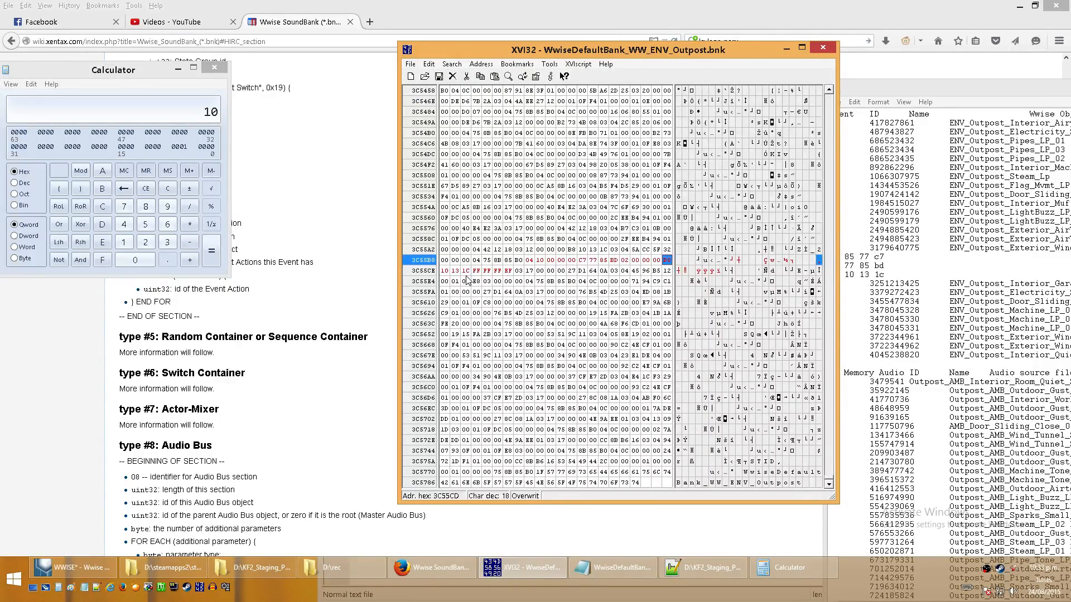
left_click(452, 64)
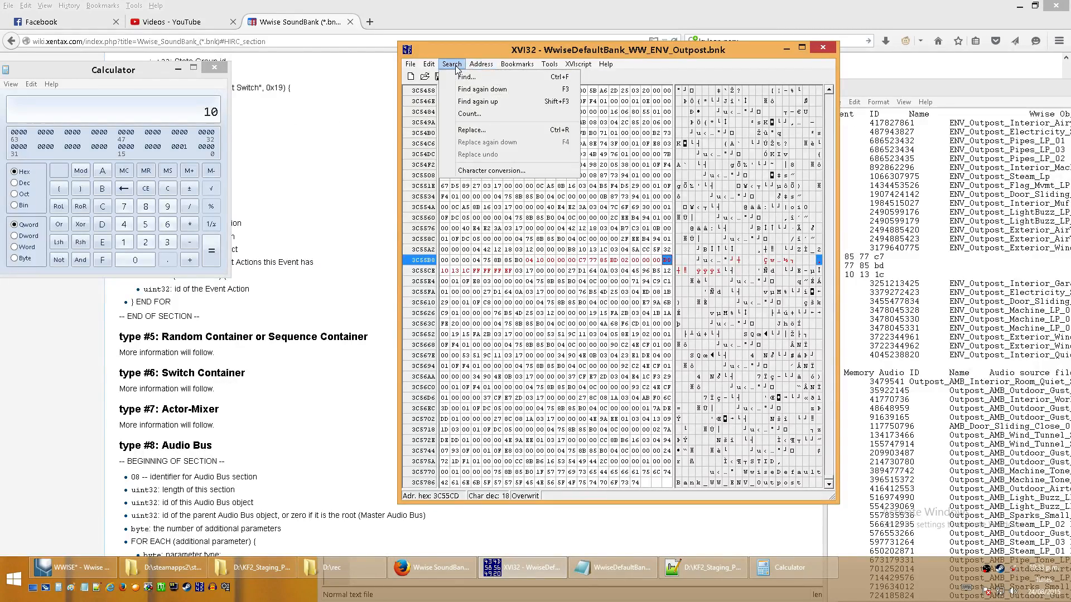
left_click(474, 81)
left_click_drag(578, 205, 601, 79)
type("B8 10")
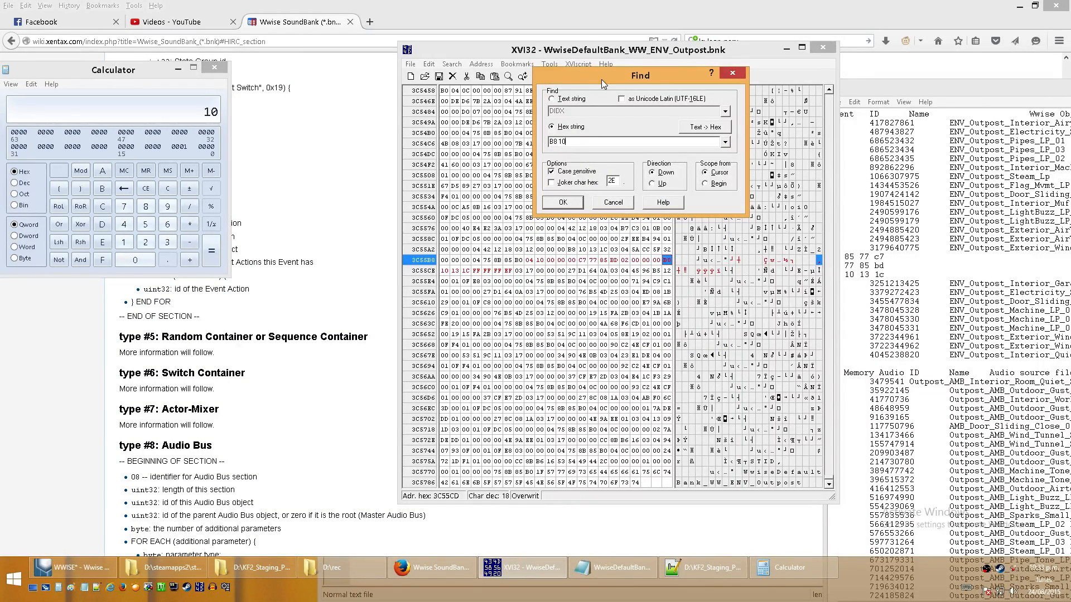
type(" 13 1C")
left_click(572, 205)
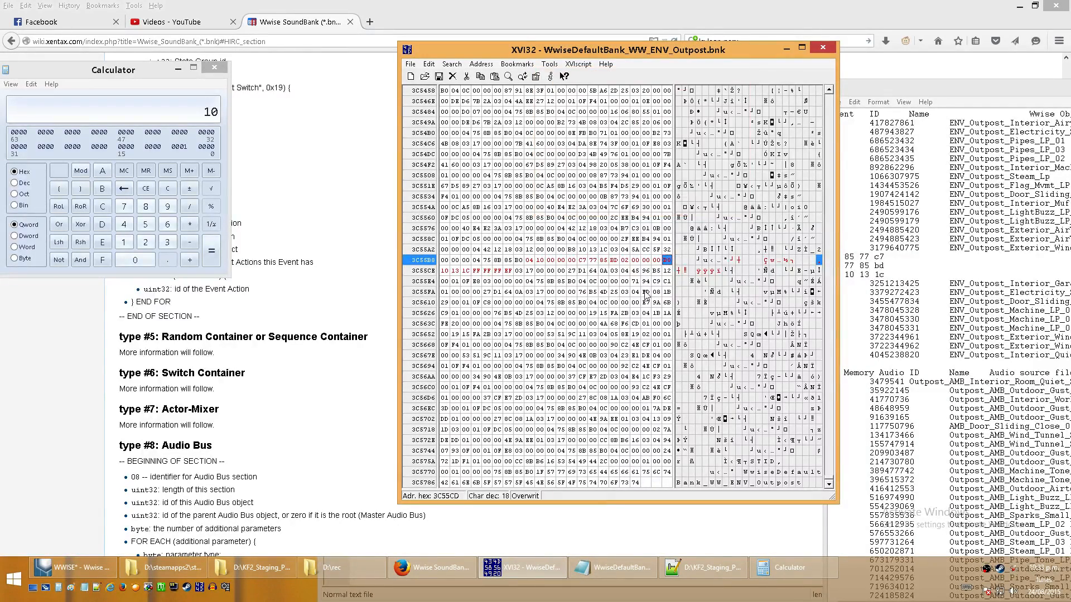
key("ctrl+f")
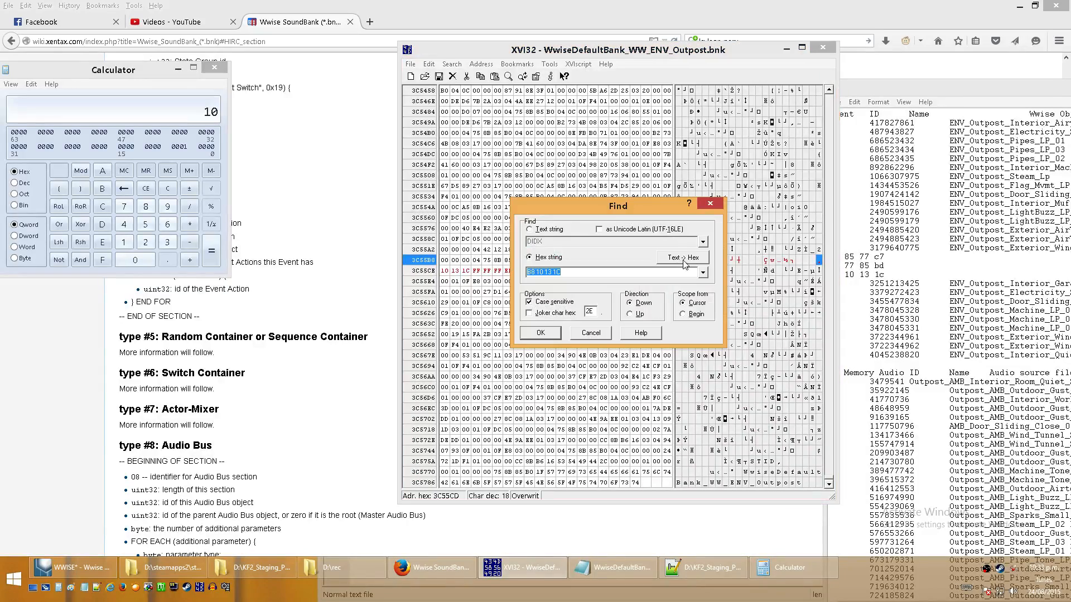
left_click(542, 333)
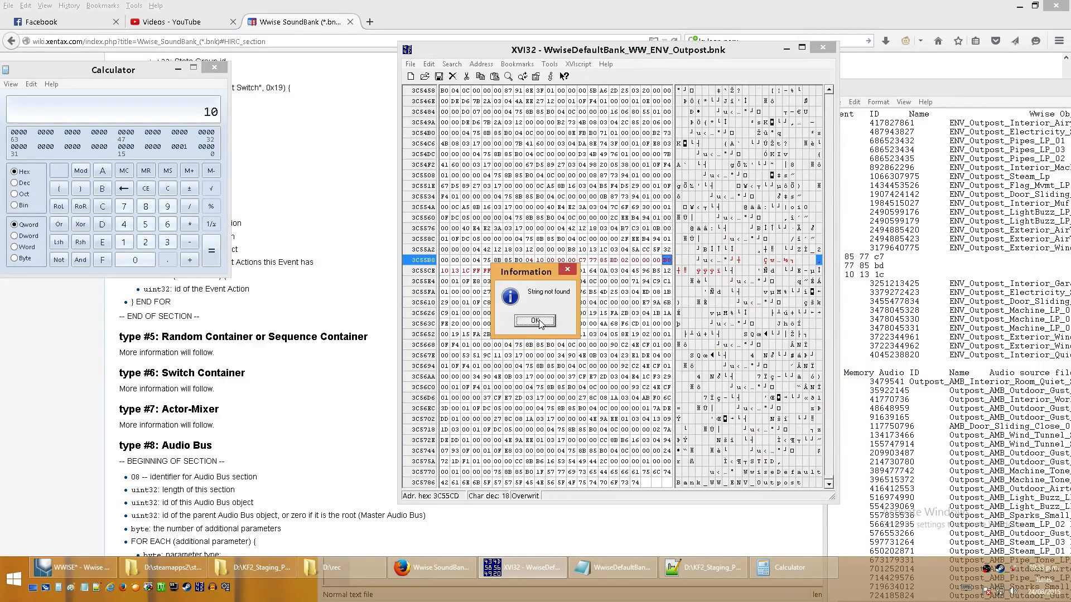
- Search upward through the bank for the hex string B8 10 13 1C
key("ctrl+f")
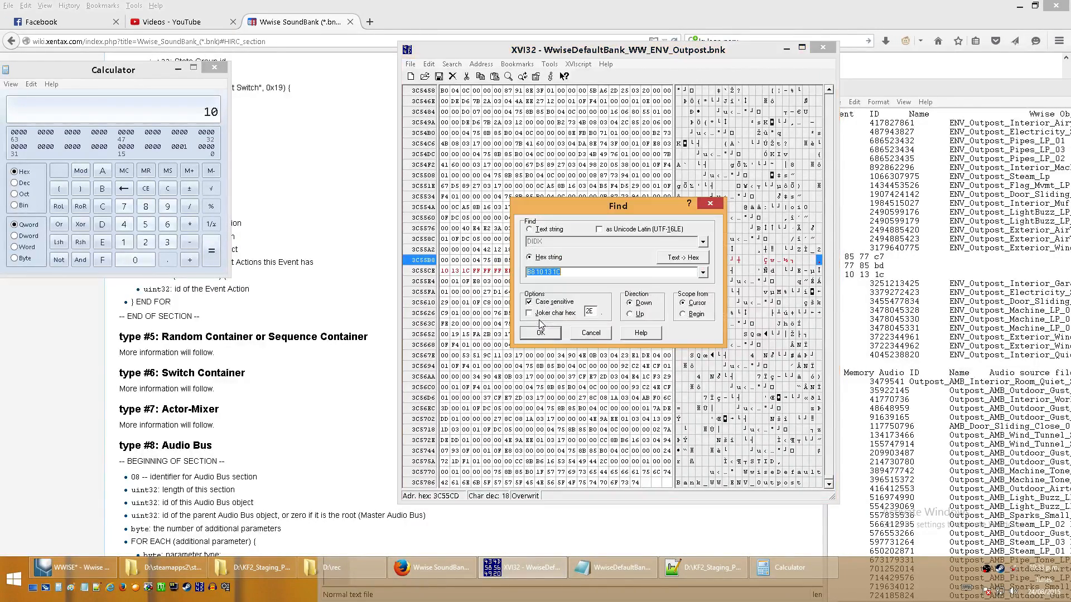
left_click(630, 314)
left_click(556, 333)
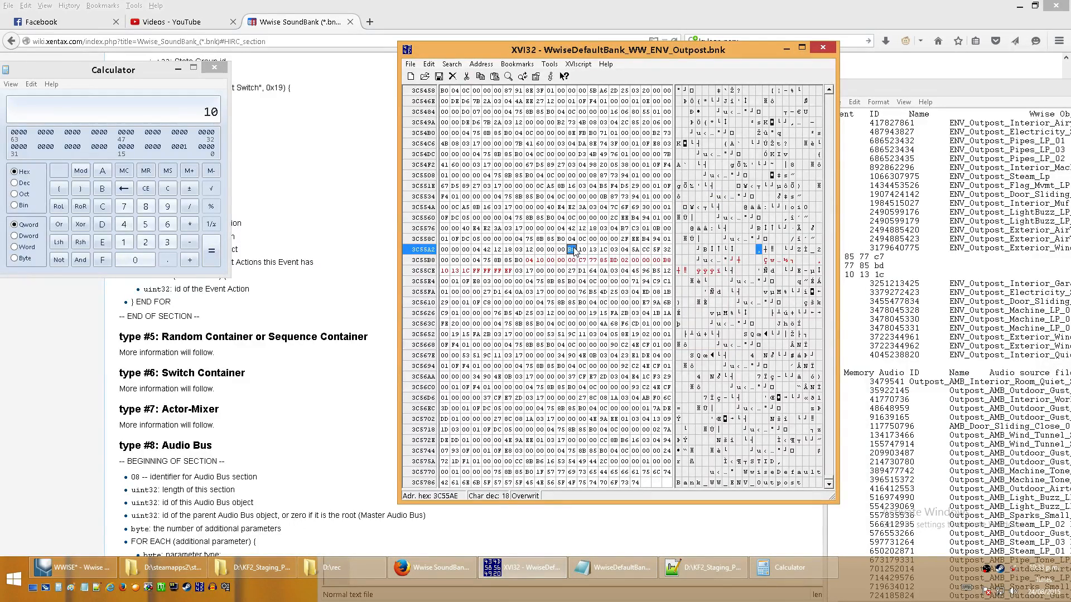
key("ctrl+f")
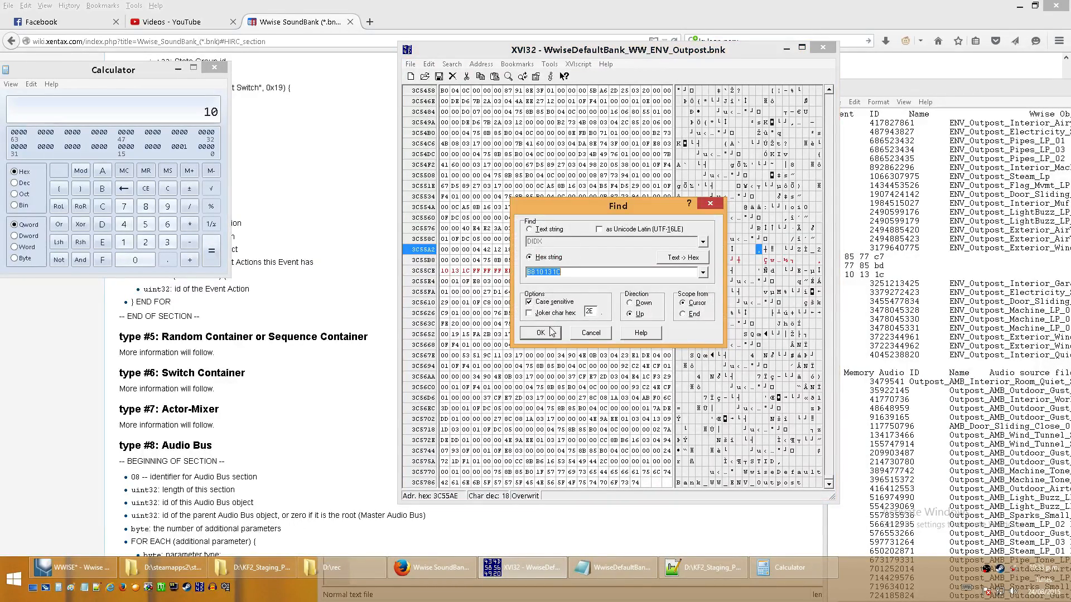
left_click(551, 332)
key("Return")
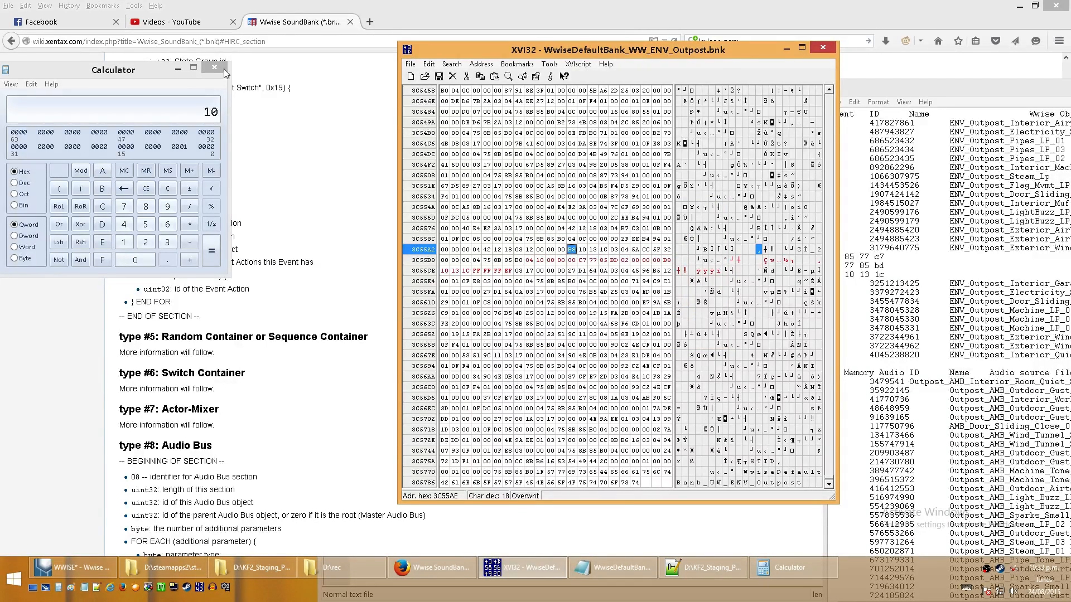
- Put Calculator away and look up the section identifier in the wiki's type #3 Event Action format
left_click(178, 68)
left_click(226, 208)
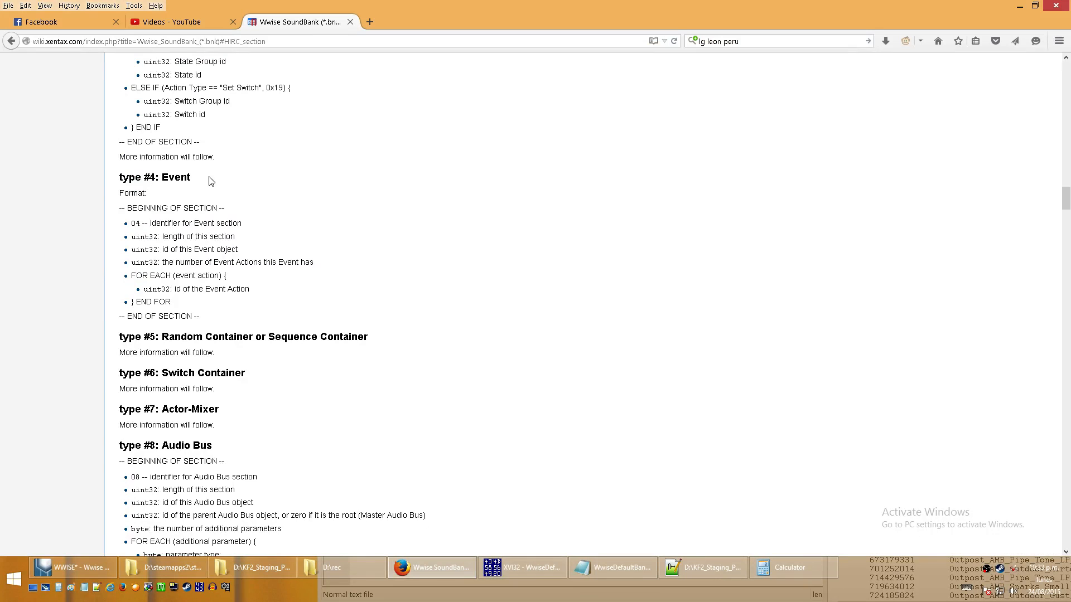
middle_click(318, 231)
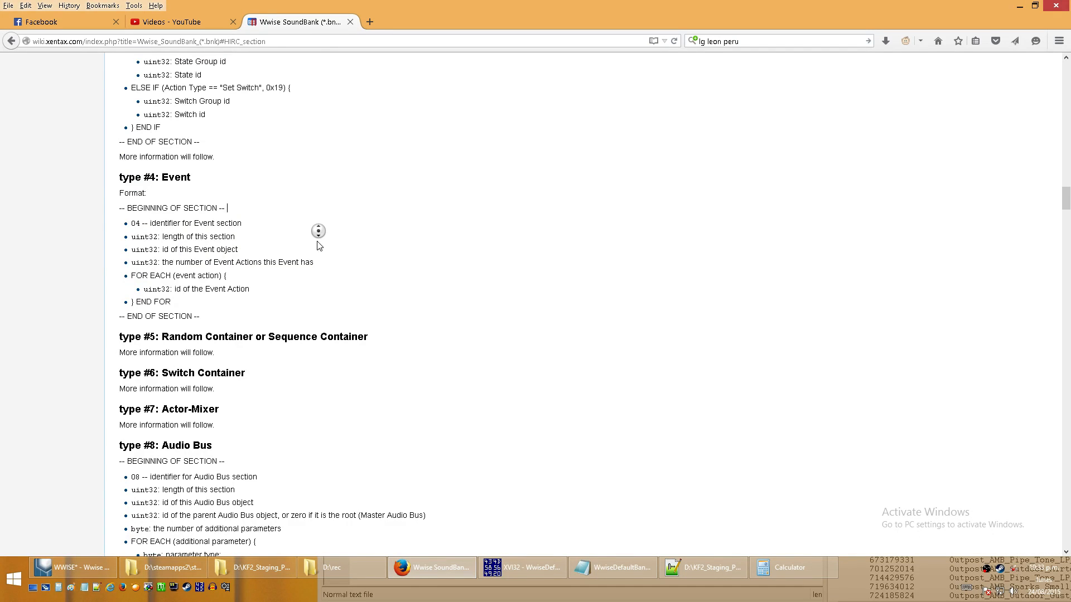
middle_click(335, 155)
triple_click(136, 338)
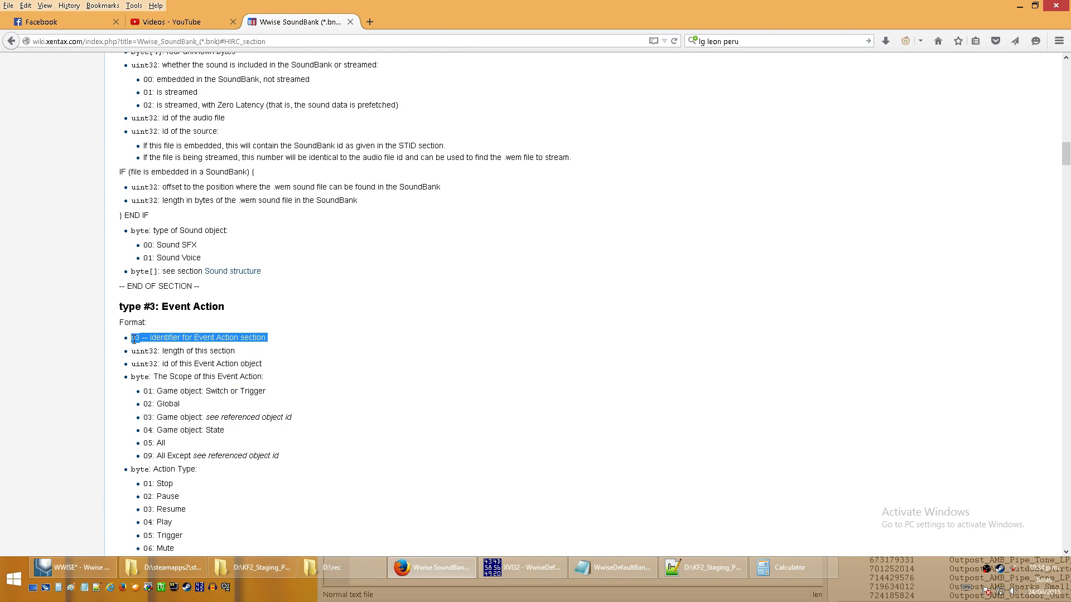
double_click(135, 338)
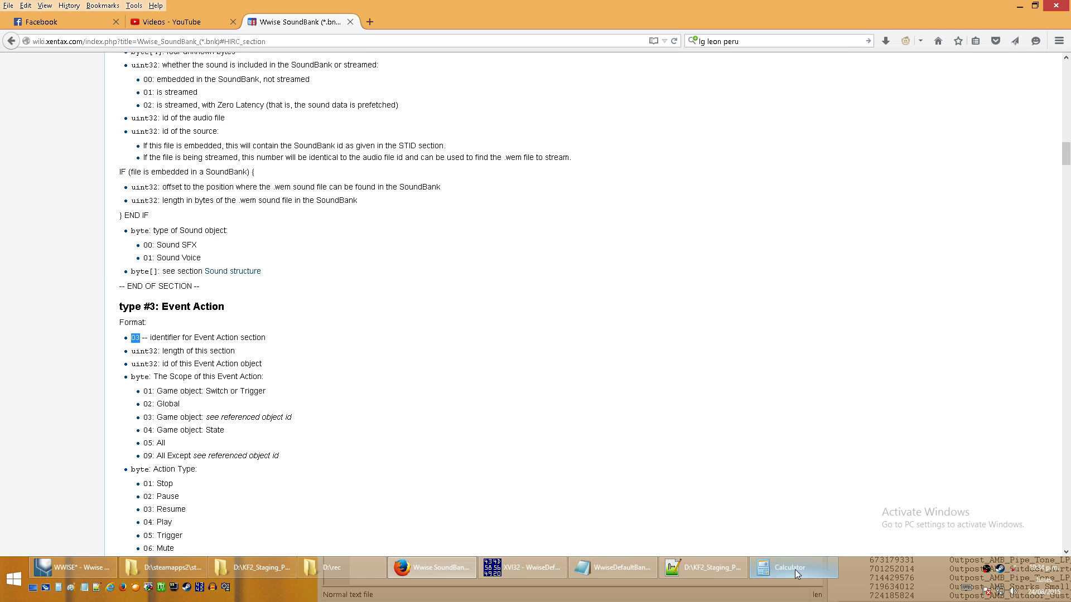
- In XVI32, compare the event section's layout with the 03 event action section above it, tracing its identifier and length bytes
left_click(561, 566)
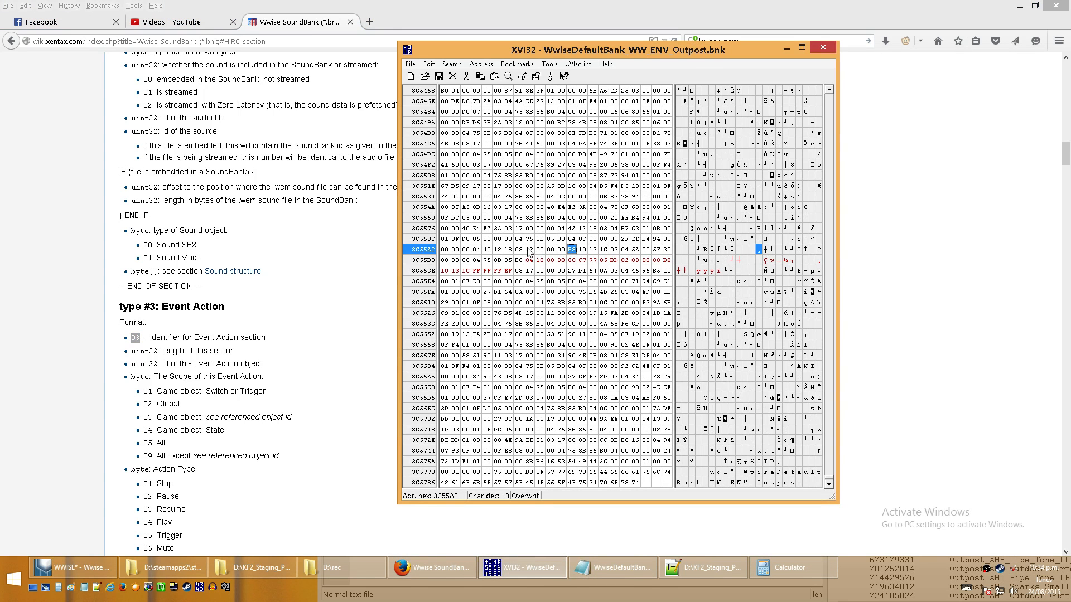
left_click(519, 250)
left_click(603, 230)
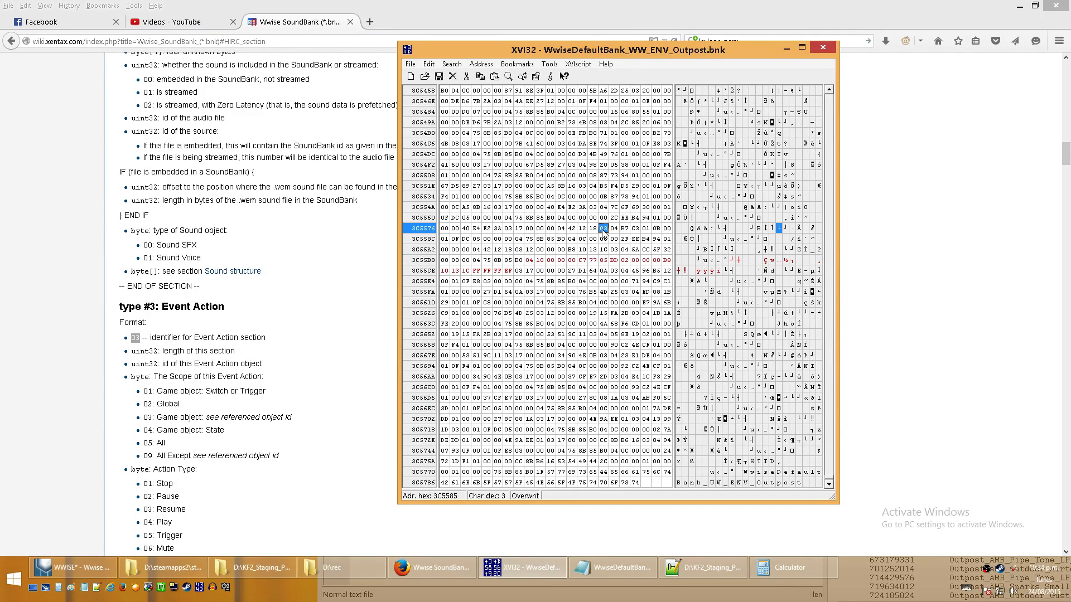
left_click(530, 262)
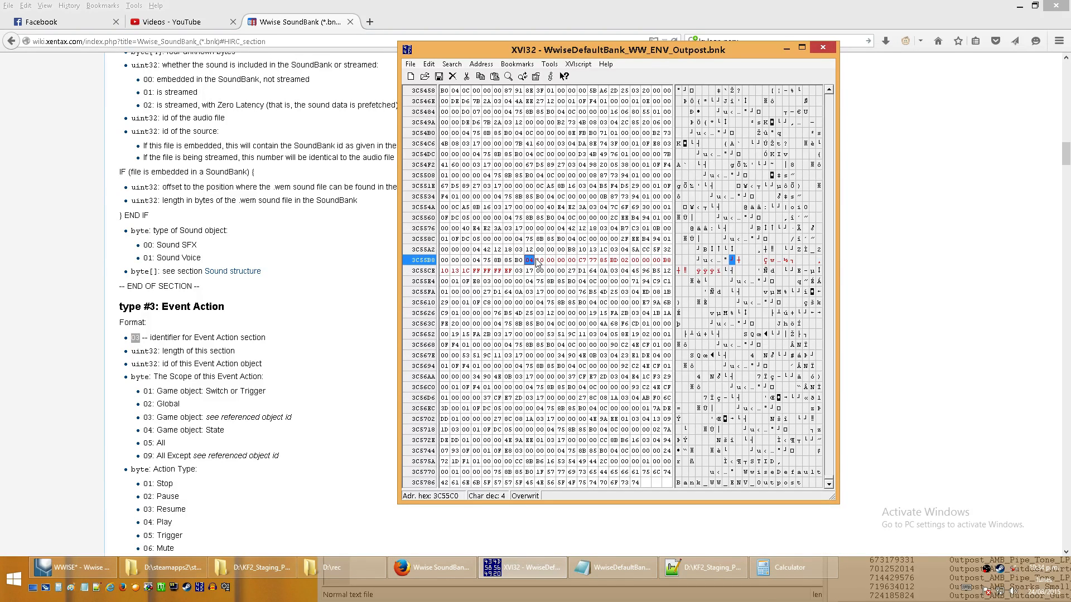
left_click(537, 261)
left_click(574, 262)
left_click(582, 261)
left_click(572, 250)
left_click(531, 250)
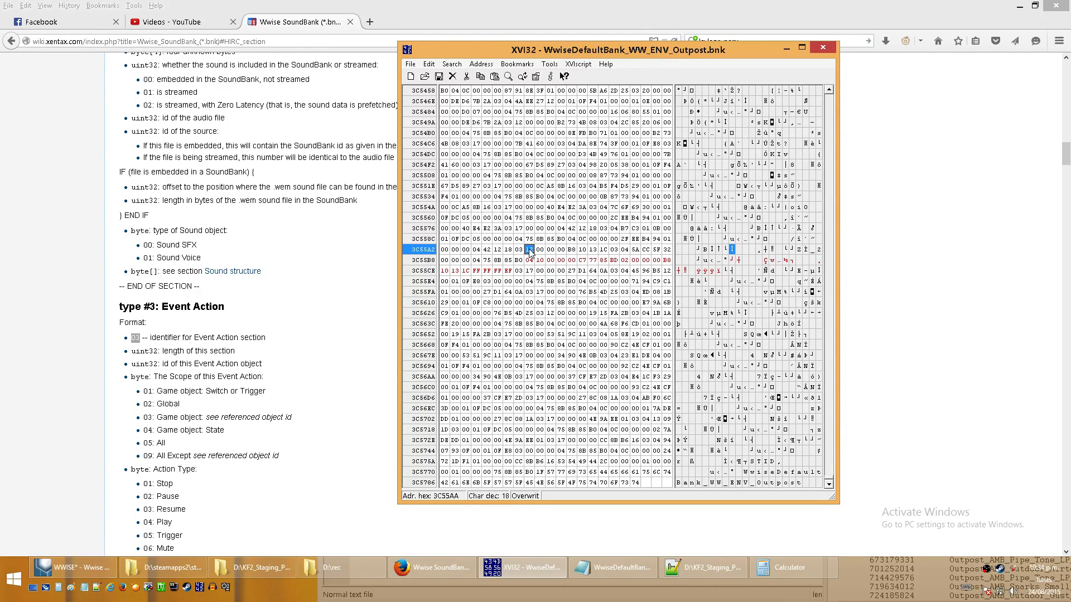
left_click(519, 250)
left_click(561, 249)
- Convert the event action section's hex length 12 to decimal in Calculator
left_click(834, 562)
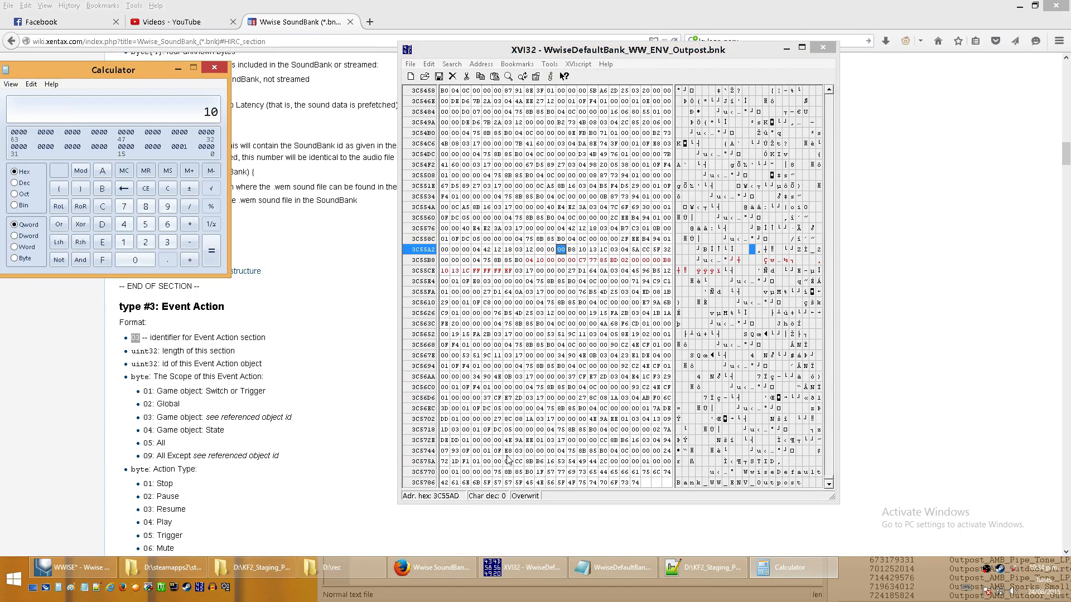
key("BackSpace")
type("2")
left_click(17, 183)
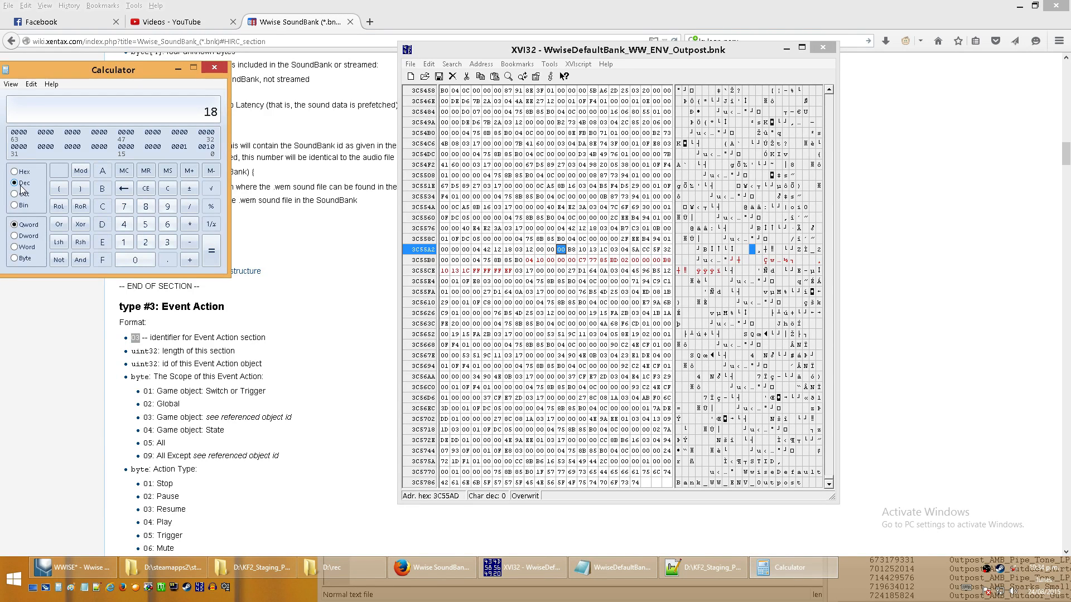
- Count through the event action section's bytes in XVI32, starting from the B8 byte of its ID
left_click(651, 44)
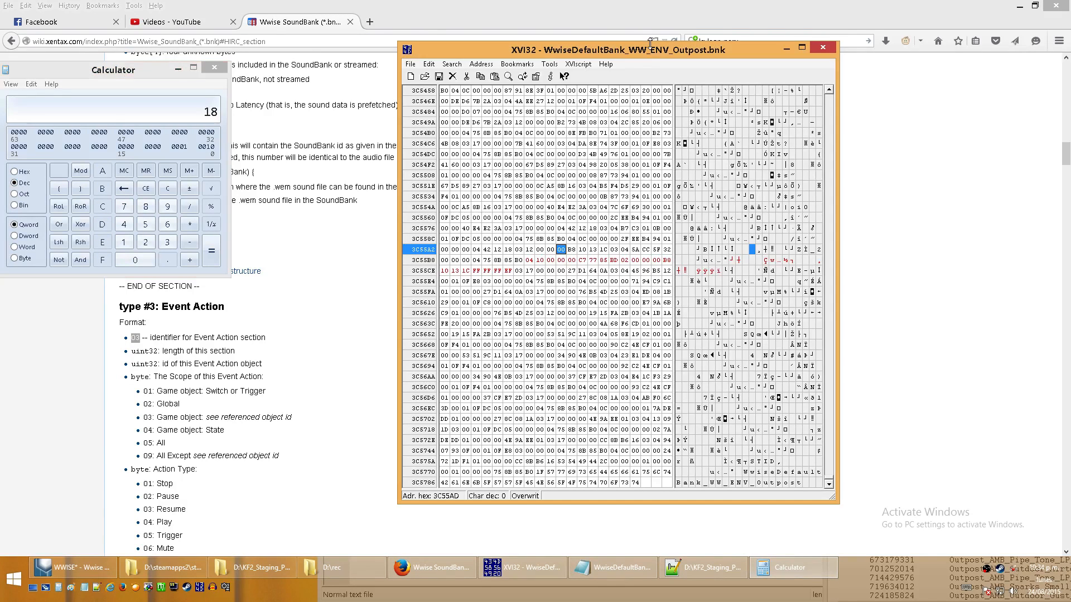
left_click(574, 251)
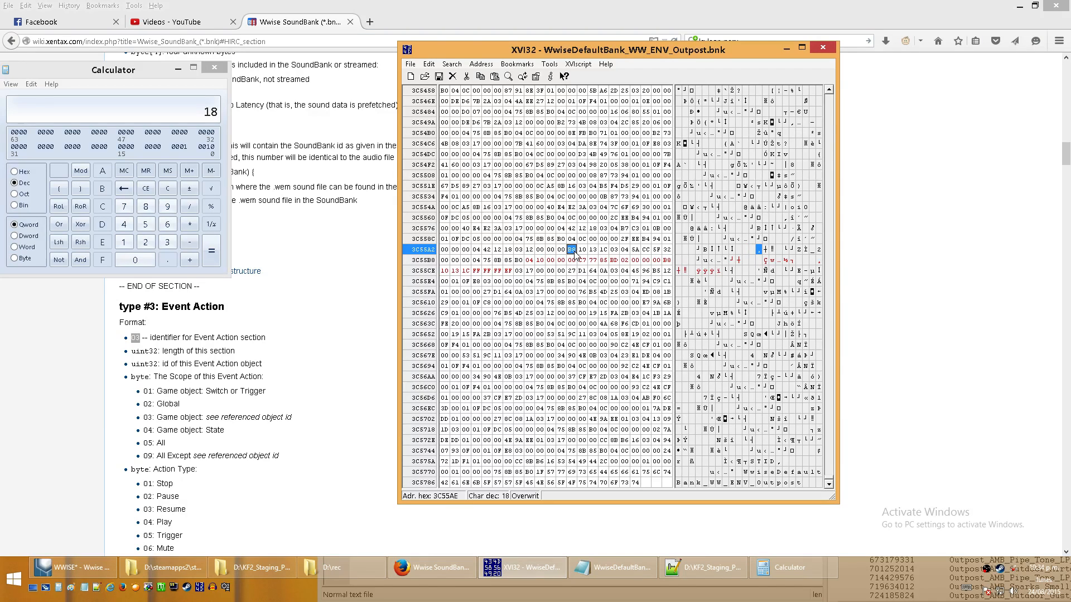
key("Right")
key("Right")
key("Right")
key("Right")
key("Right")
key("Right")
key("Right")
key("Right")
key("Right")
key("Right")
key("Right")
key("Right")
key("Right")
key("Right")
key("Right")
key("Right")
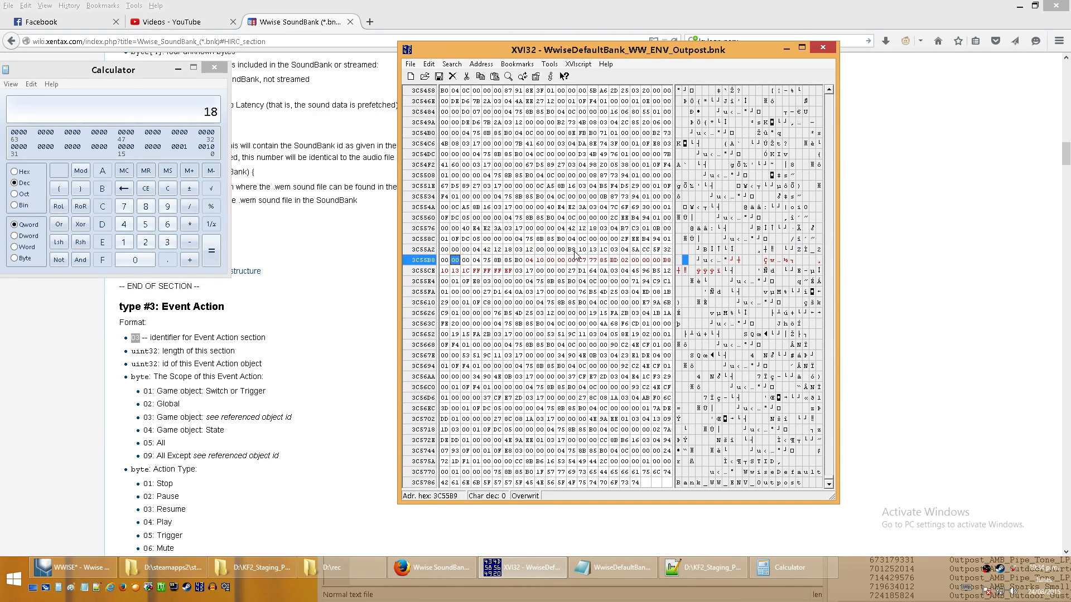
key("Right")
- Trace the action section from its identifier through its ID to the 03 scope byte, and check the event actions' scope in Wwise
left_click(520, 250)
left_click(573, 249)
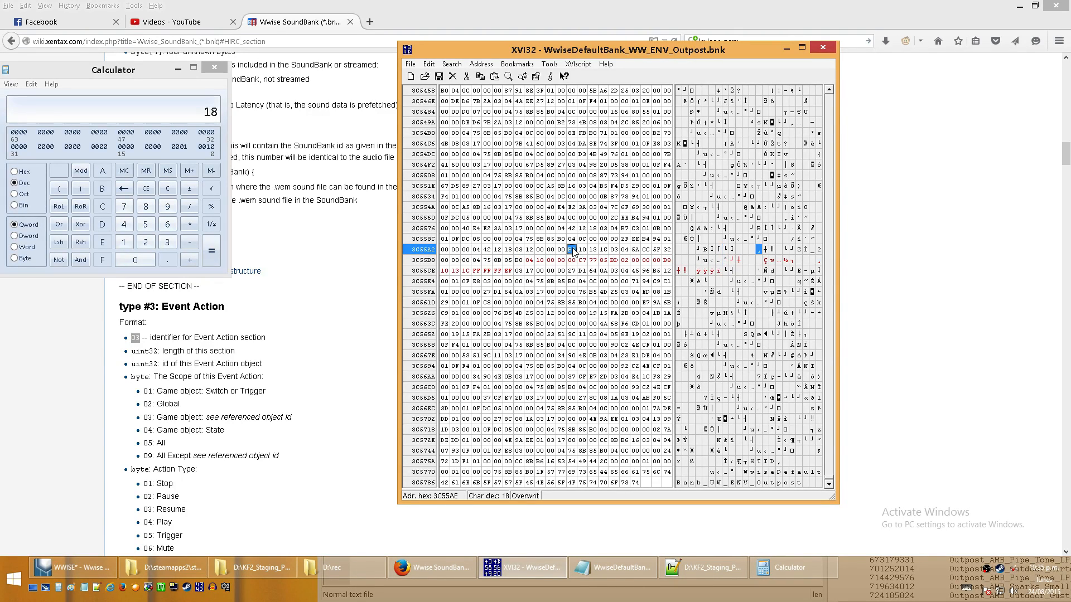
left_click(604, 250)
left_click(614, 249)
left_click(102, 565)
left_click(228, 136)
left_click(263, 153)
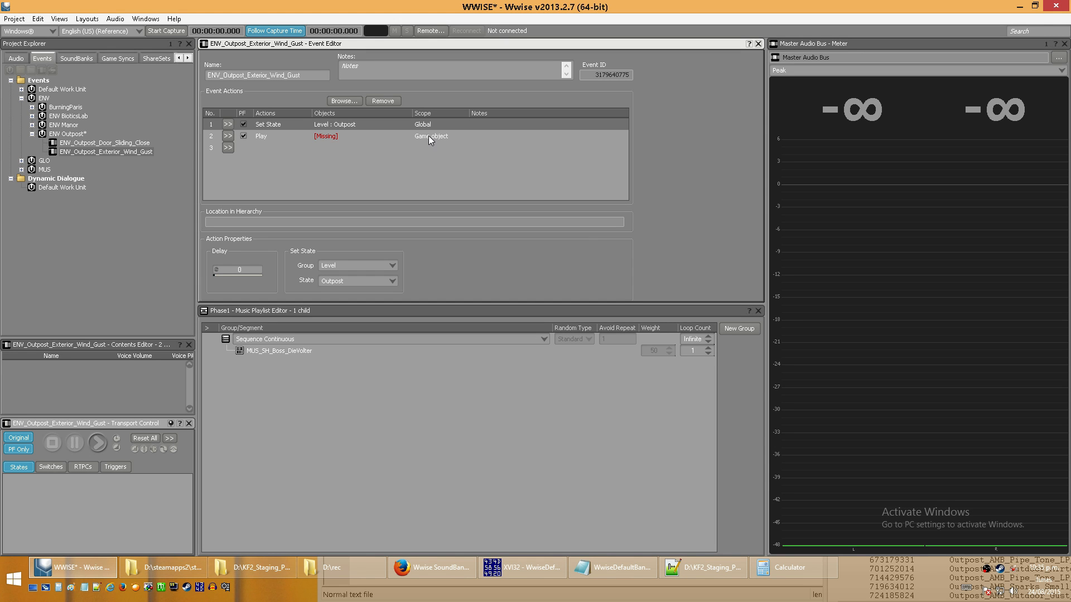
left_click(1019, 6)
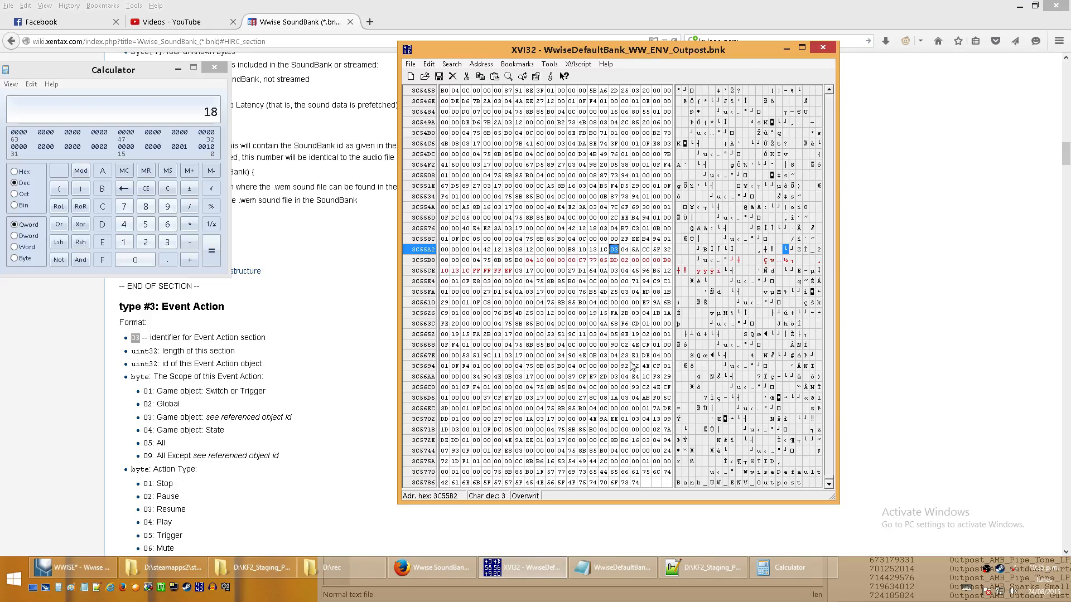
- Select the 04 action type byte and match it with 04: Play in the wiki's Action Type list
left_click(626, 250)
middle_click(337, 395)
middle_click(332, 433)
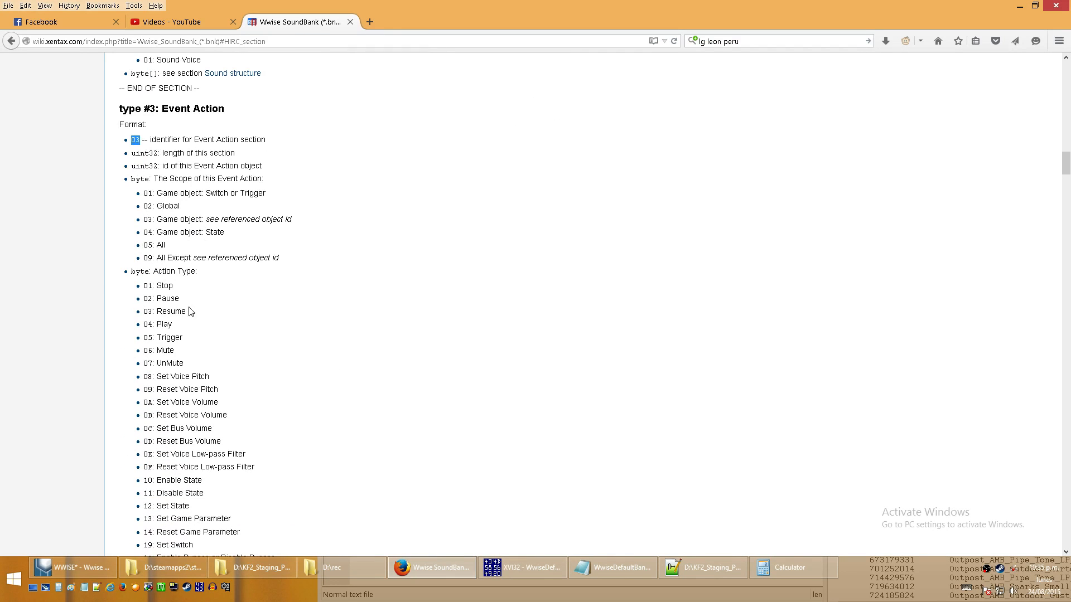
left_click_drag(142, 327, 194, 329)
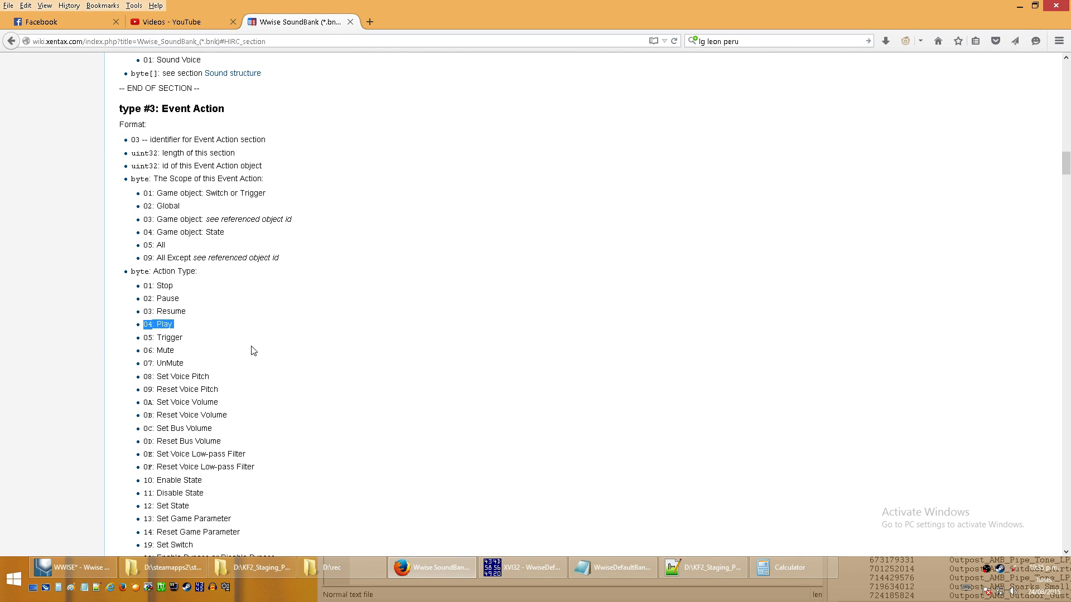
- Read the referenced game object ID entry in the wiki and trace its four bytes, 5A through 32, in XVI32
left_click(519, 565)
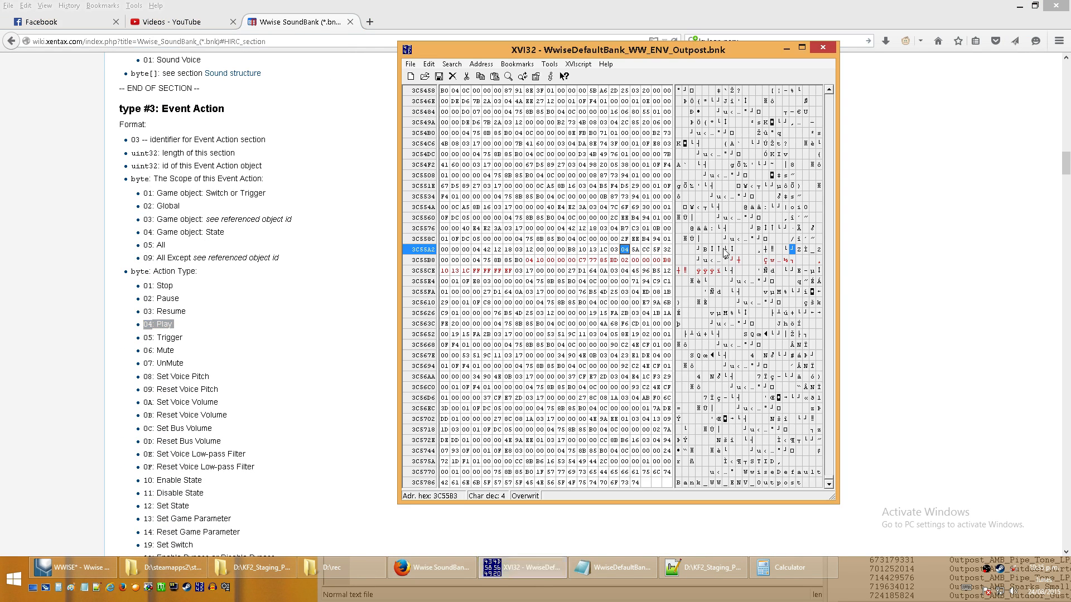
middle_click(287, 360)
middle_click(289, 407)
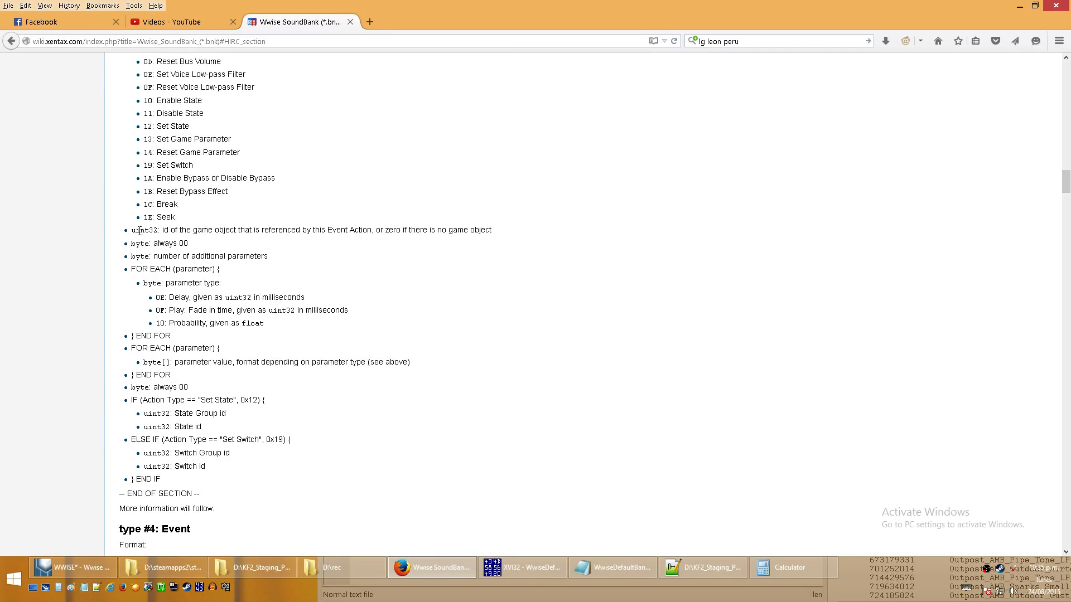
left_click_drag(139, 231, 147, 231)
left_click(522, 567)
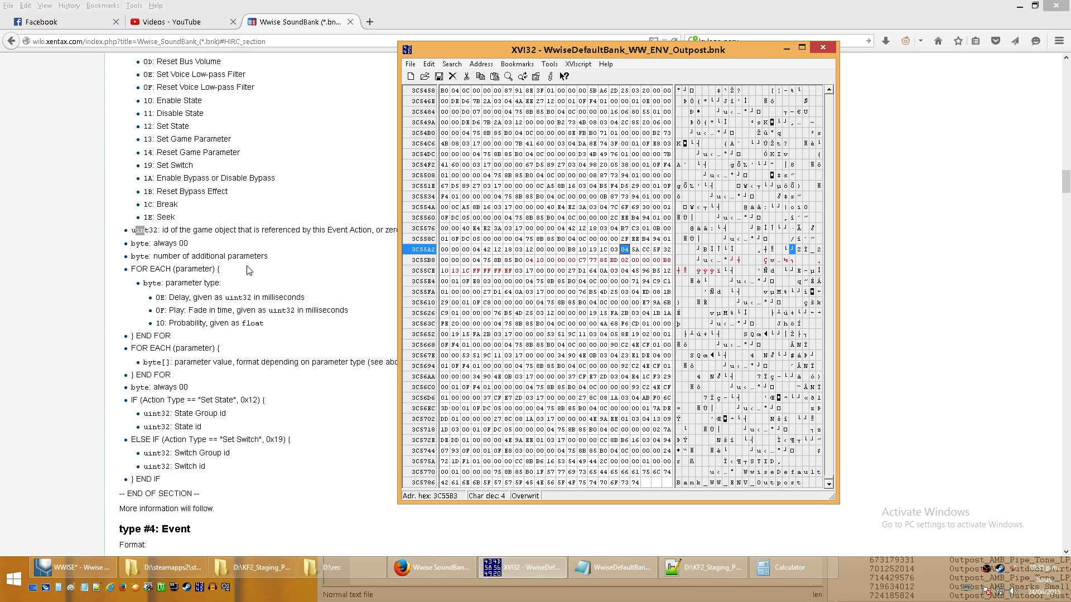
left_click(635, 251)
left_click(667, 251)
left_click(636, 251)
left_click(668, 252)
- Compare the zero bytes after the object ID with the wiki's remaining event action fields, stopping at the 04 byte that follows them
key("Right")
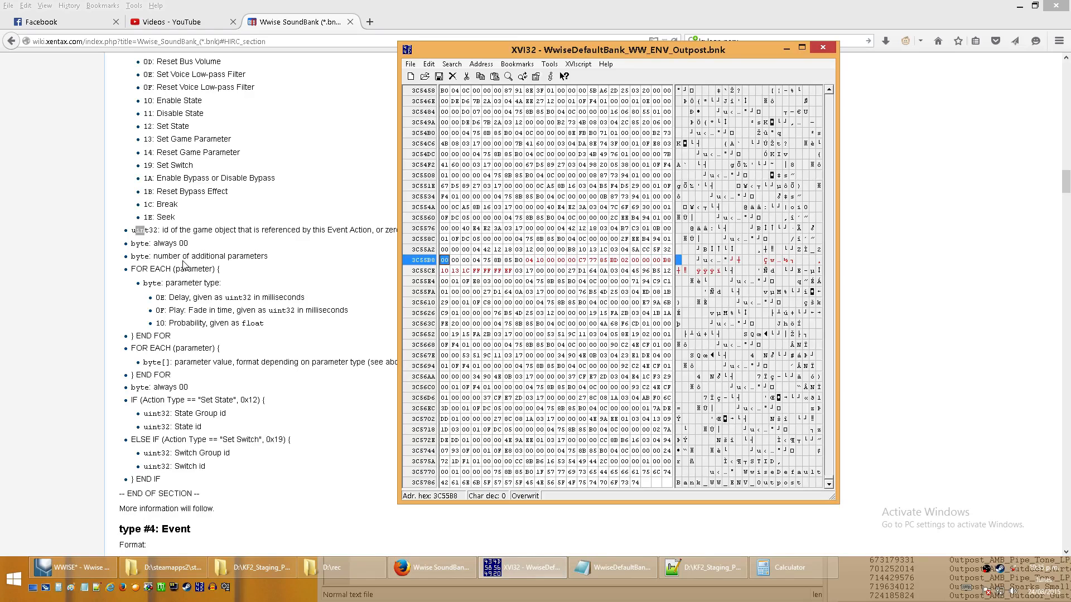
left_click(455, 261)
left_click(466, 262)
left_click_drag(117, 509, 216, 527)
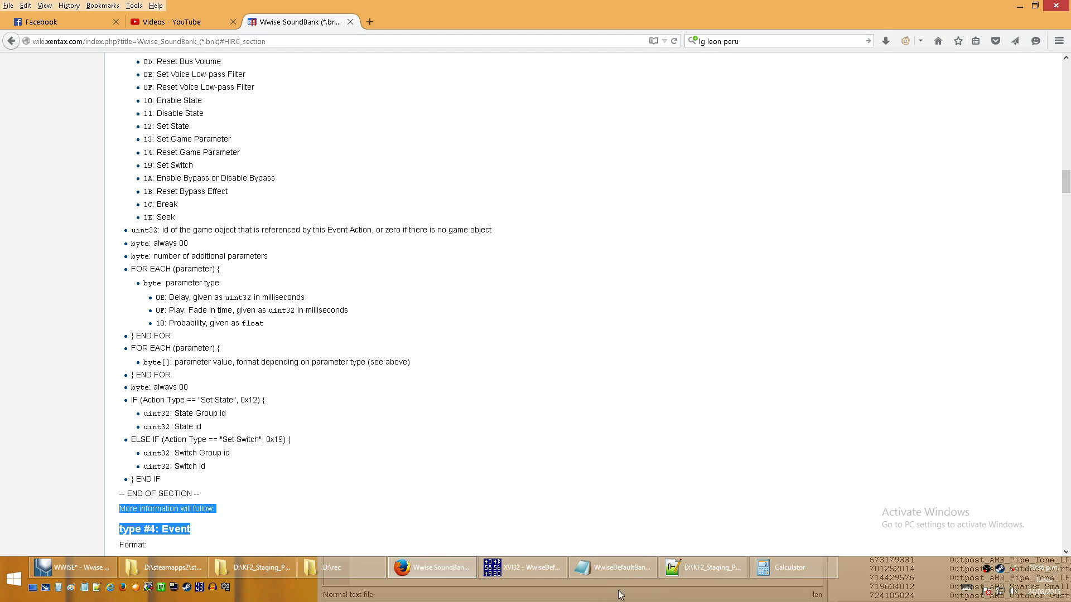
left_click(521, 567)
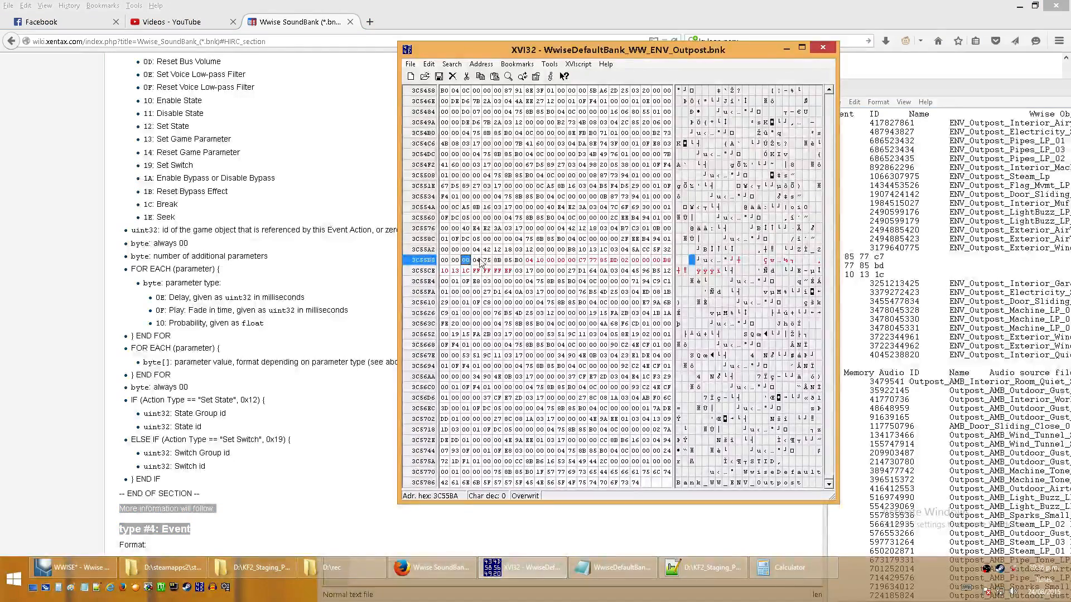
left_click(477, 261)
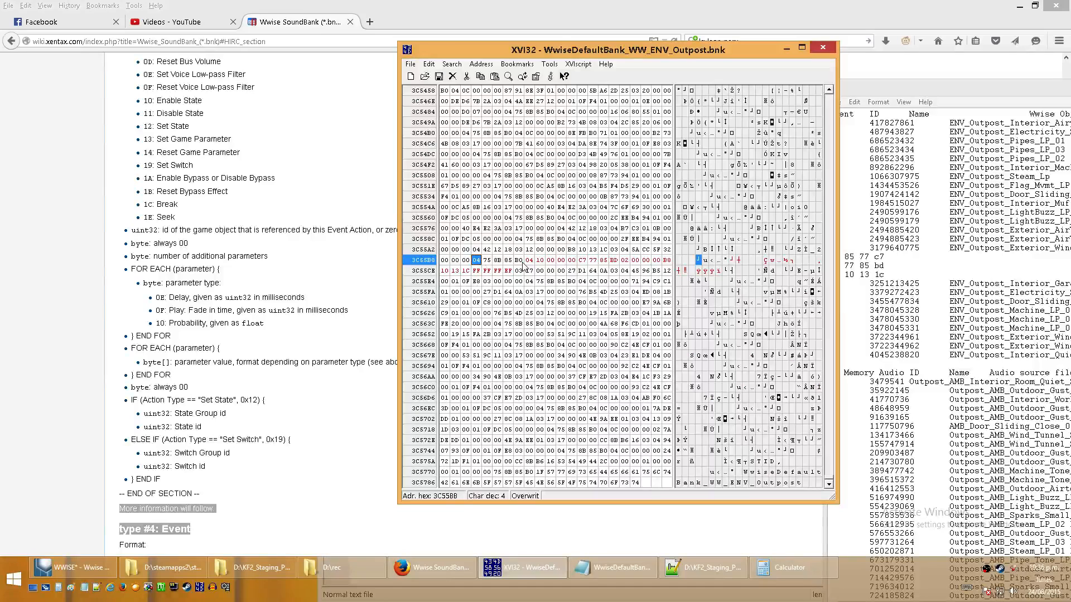
- Check the event's action list in Wwise, then select the 04 identifier byte of the extended event section in XVI32
left_click(127, 568)
left_click(78, 568)
left_click(419, 140)
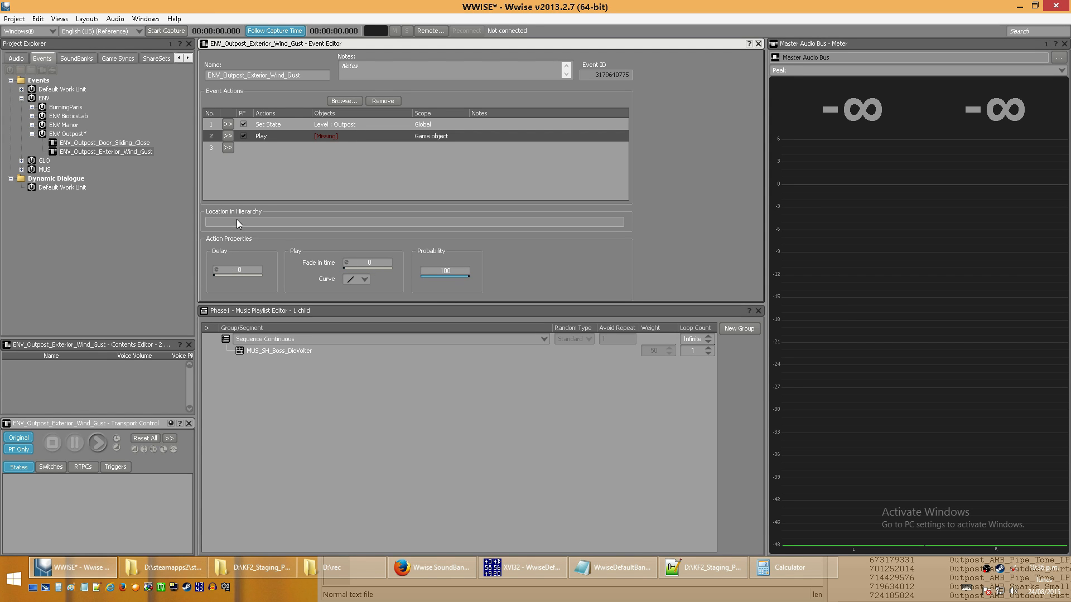
left_click(1019, 6)
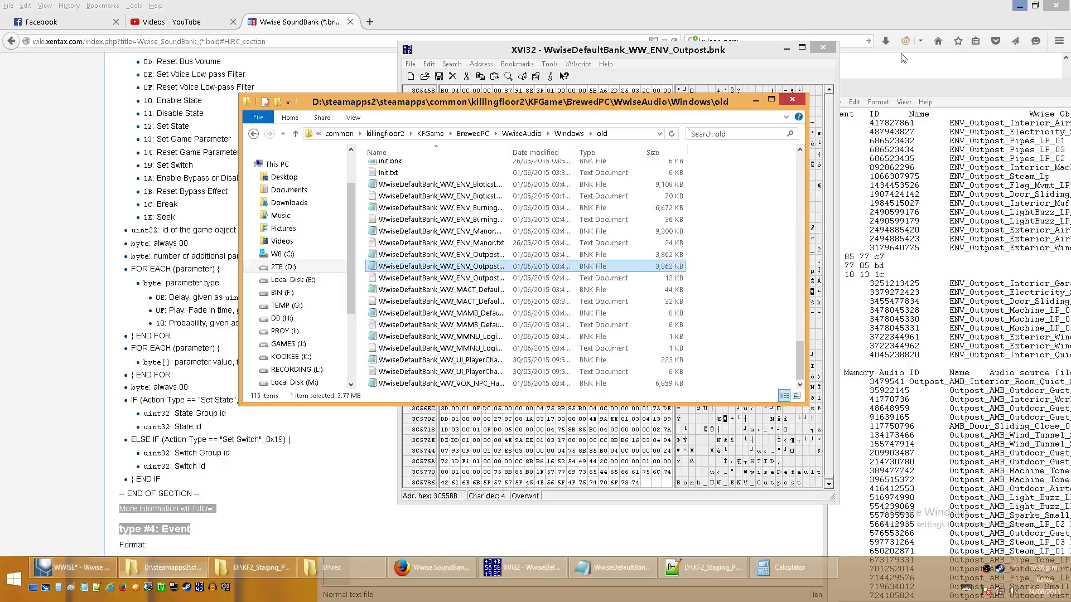
left_click(606, 51)
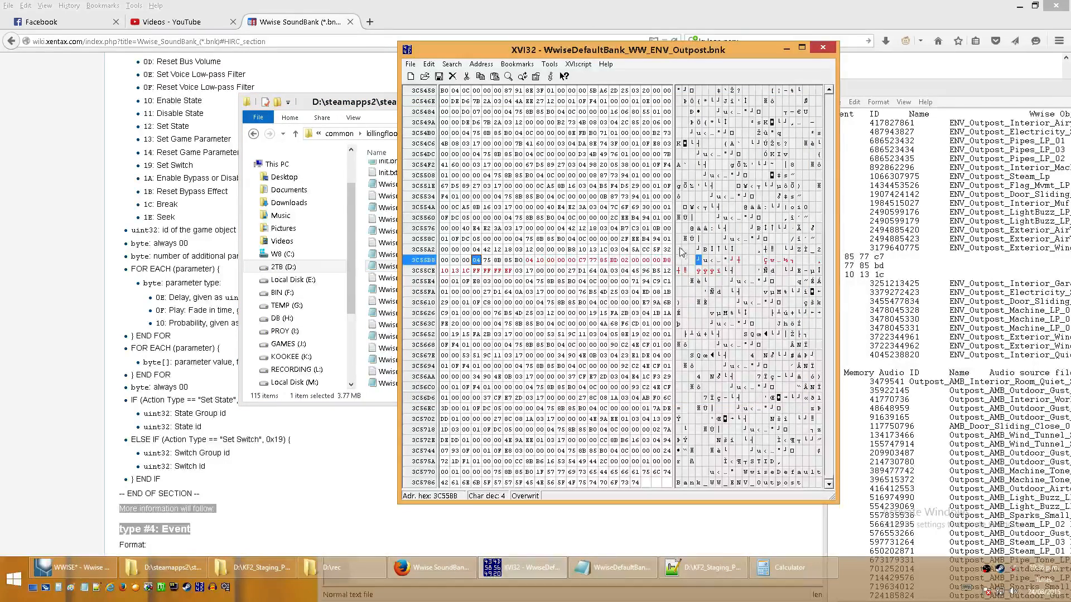
left_click(528, 260)
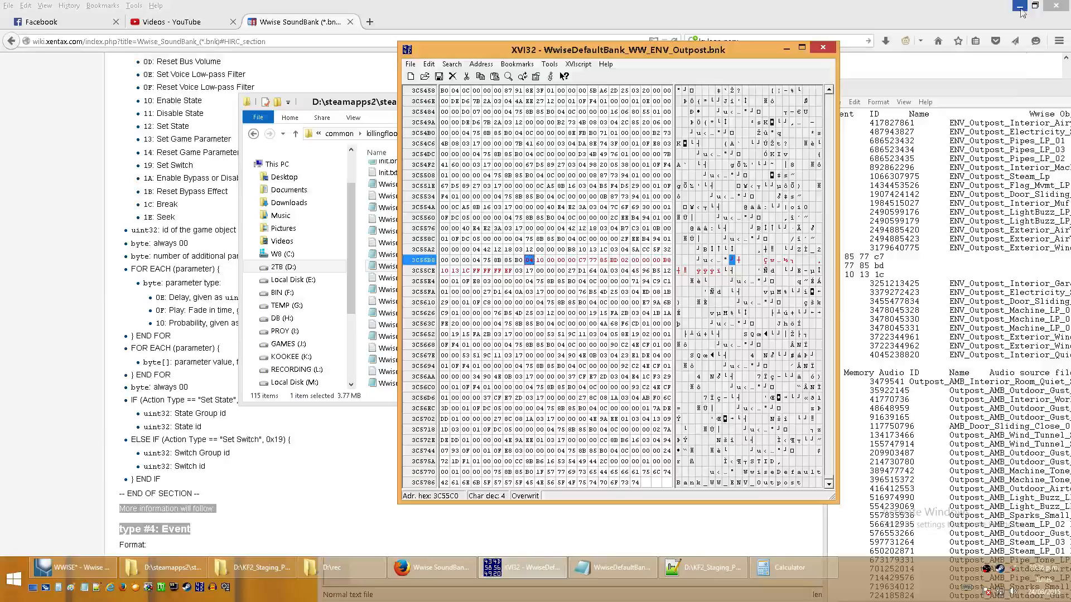
- Look over the Outpost event list in Notepad and inspect the Set State action of ENV_Outpost_Exterior_Wind_Gust in Wwise
left_click(1018, 92)
left_click_drag(1019, 92, 600, 64)
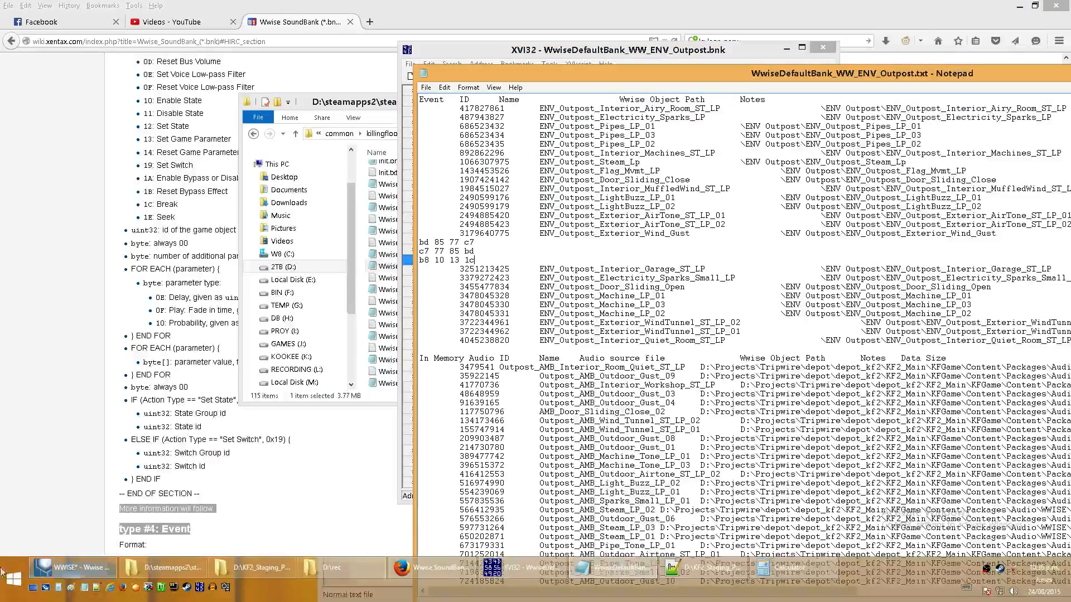
left_click(58, 559)
left_click(339, 123)
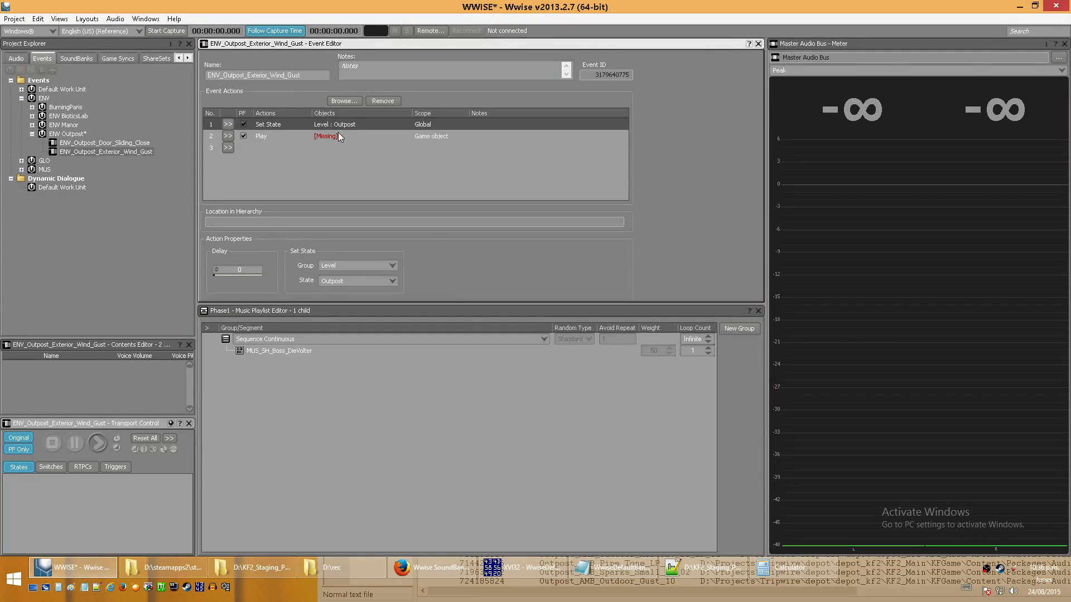
left_click(1020, 7)
left_click_drag(1047, 72, 858, 67)
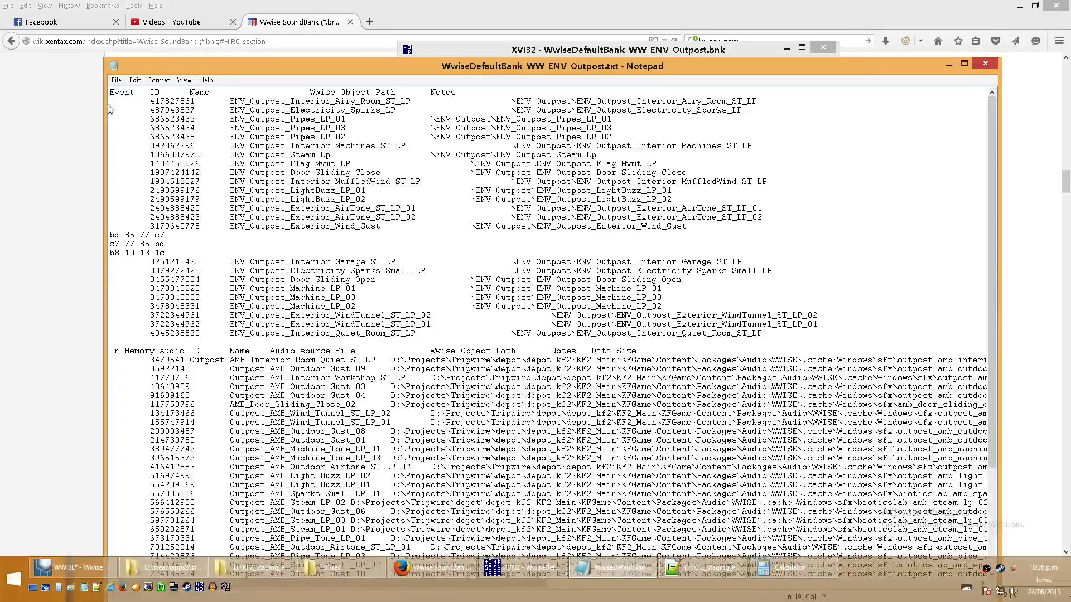
left_click_drag(105, 109, 627, 109)
left_click(948, 64)
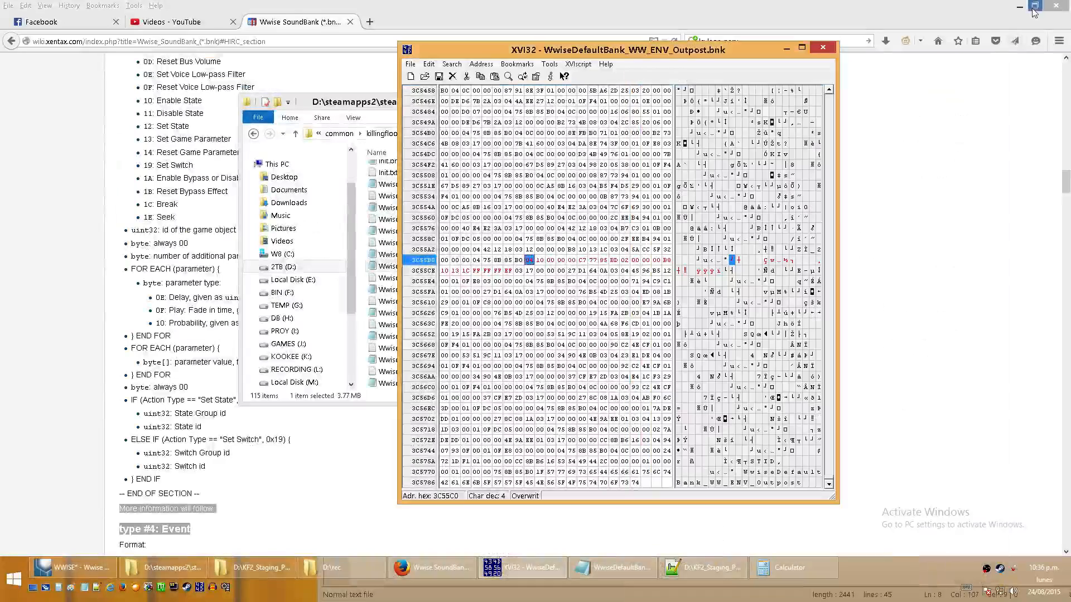
- Clear the windows covering the desktop and open binaryadds.txt maximized in Notepad
left_click(1020, 6)
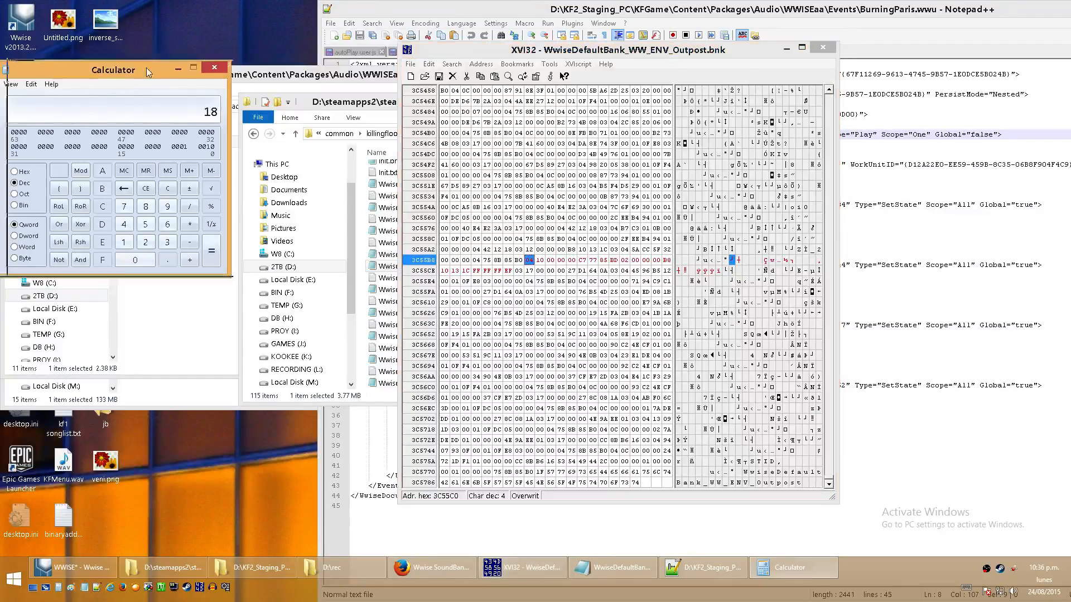
left_click_drag(146, 68, 432, 62)
left_click(184, 118)
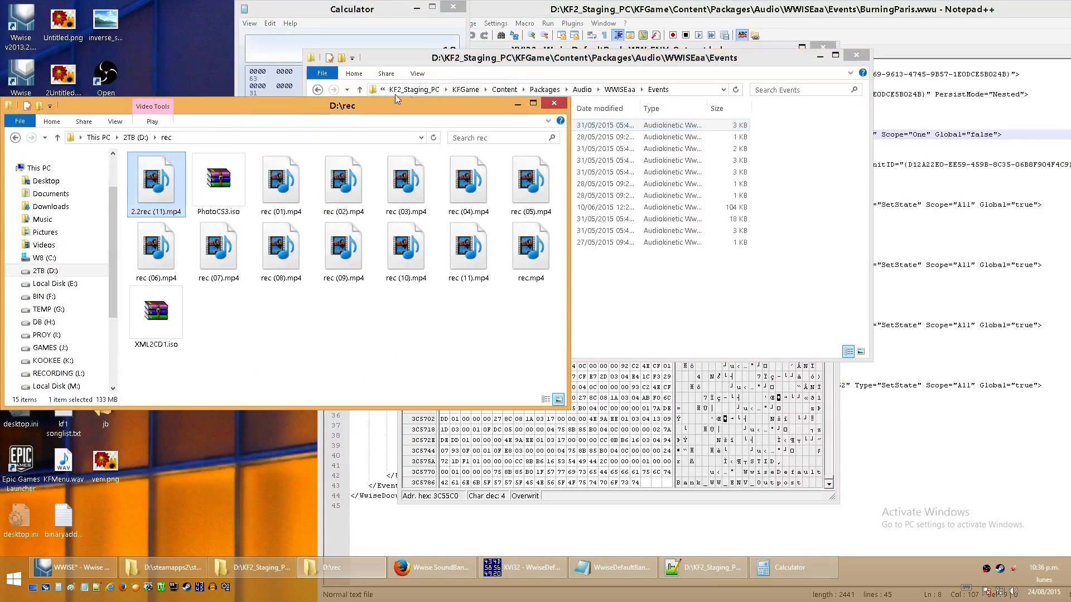
left_click_drag(311, 109, 570, 125)
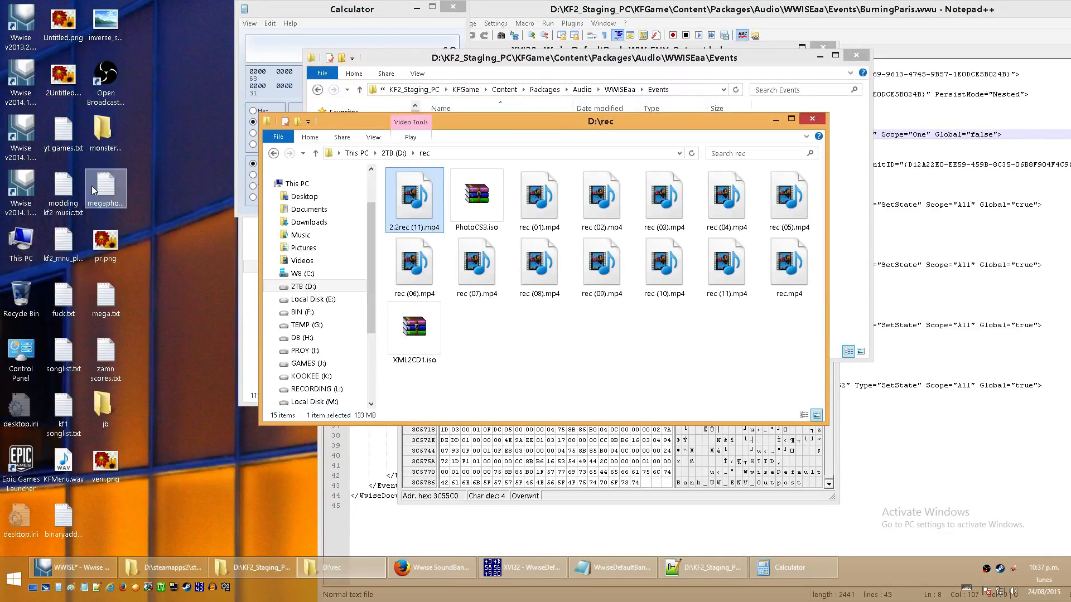
left_click(477, 64)
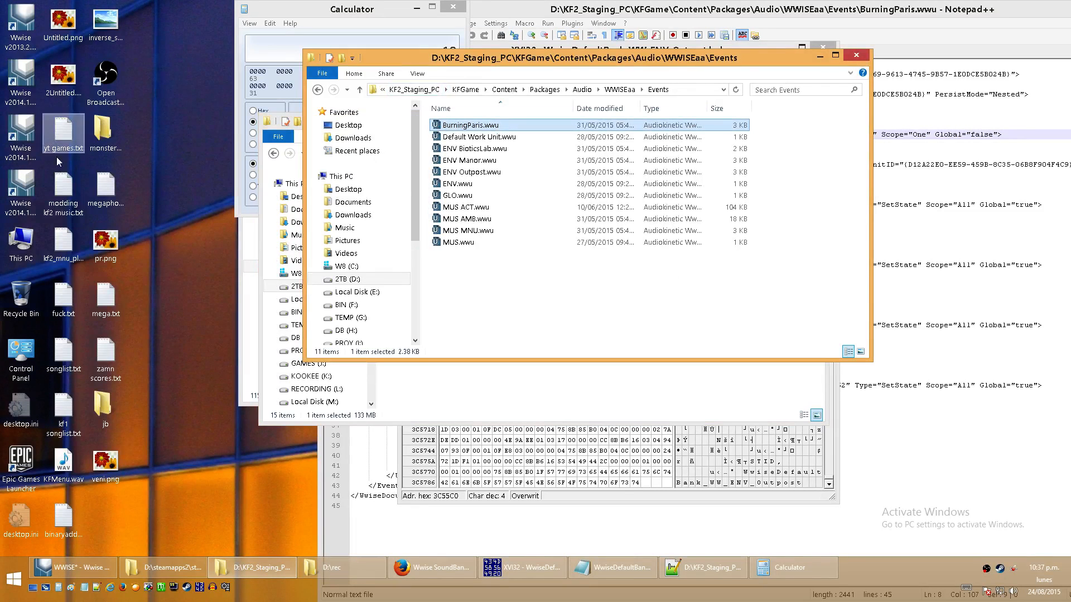
left_click(77, 520)
double_click(76, 519)
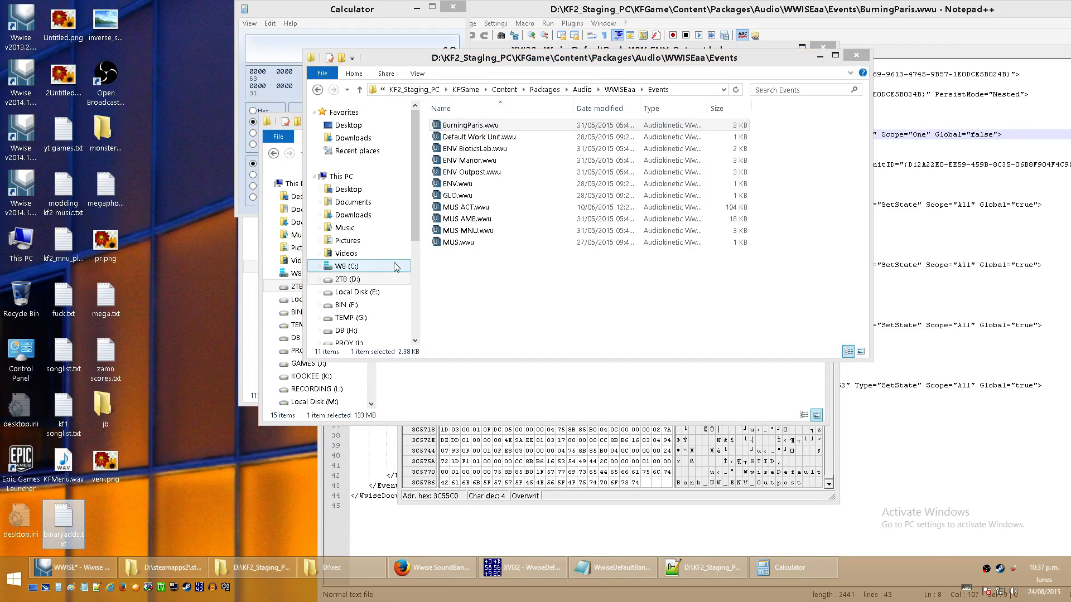
key("super+Up")
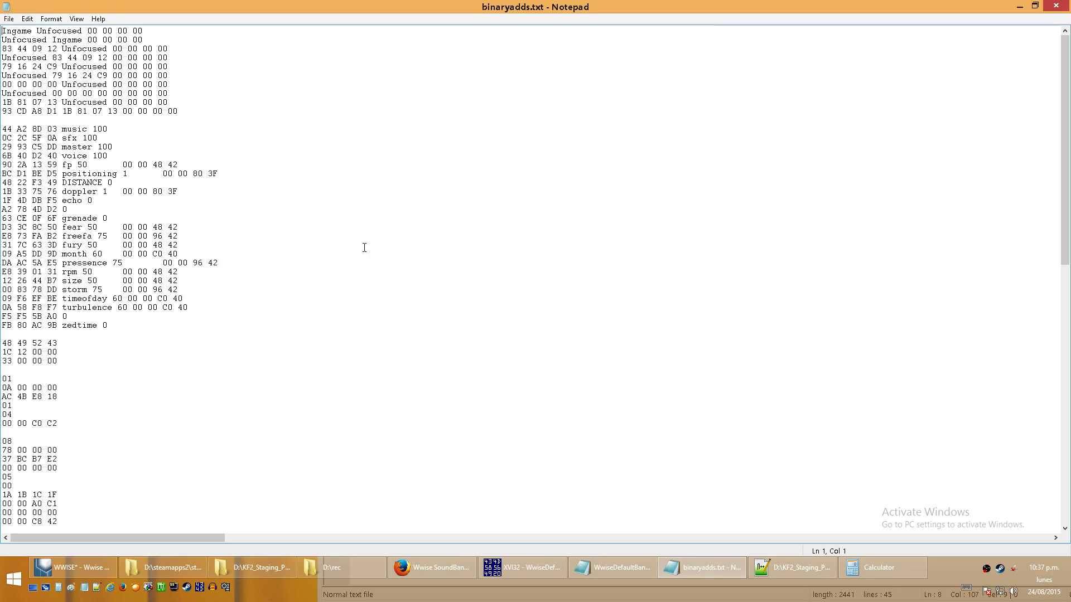
- Locate the level state section template near the end of binaryadds.txt and select its +26 byte count
left_click_drag(1068, 159, 1066, 419)
left_click_drag(160, 345, 2, 227)
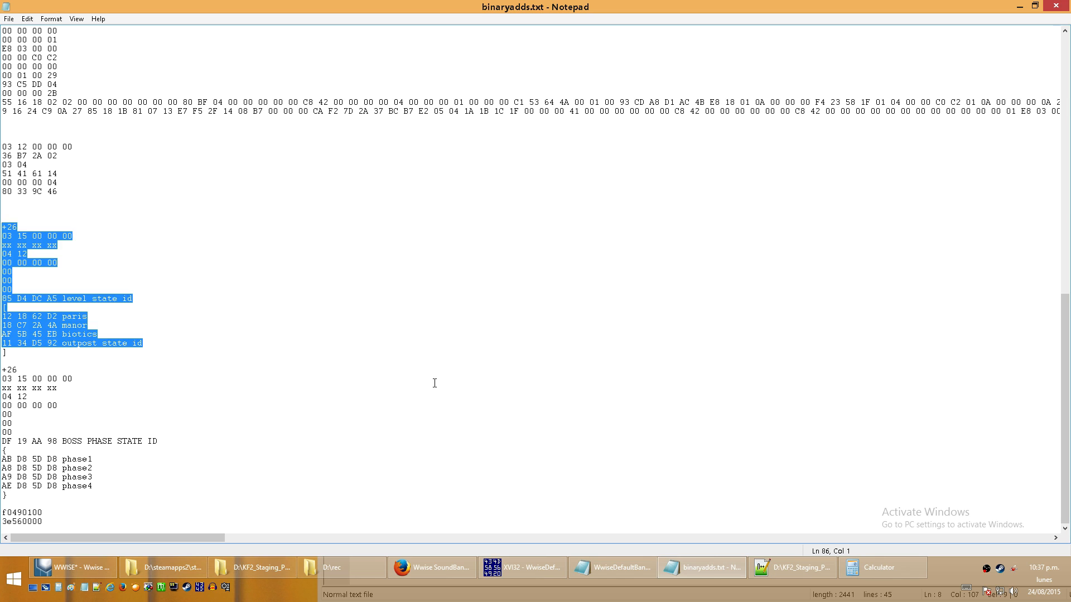
left_click(99, 222)
double_click(7, 227)
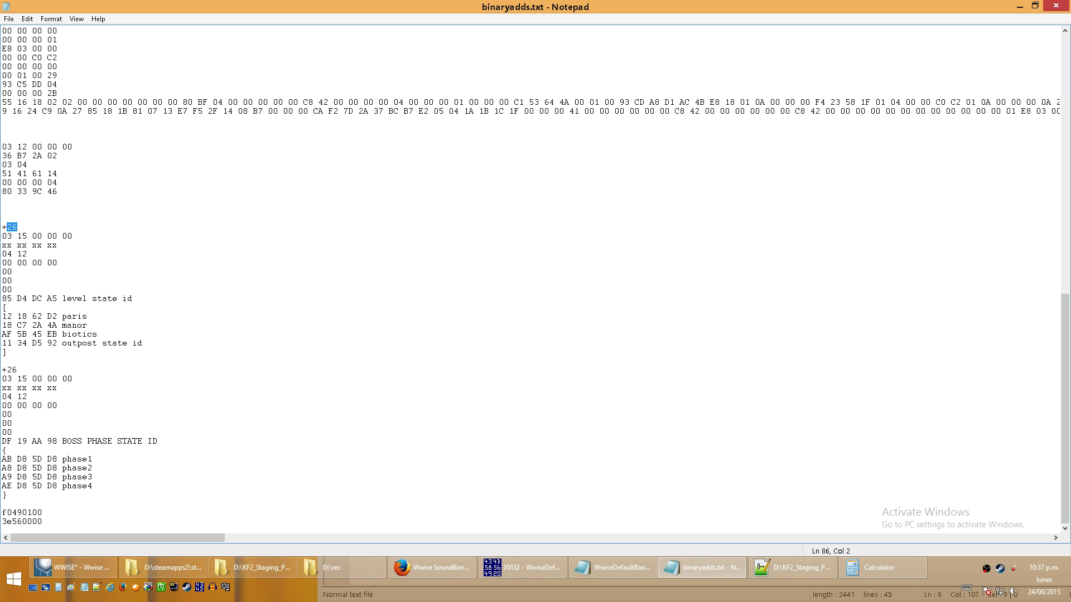
left_click_drag(2, 236, 61, 297)
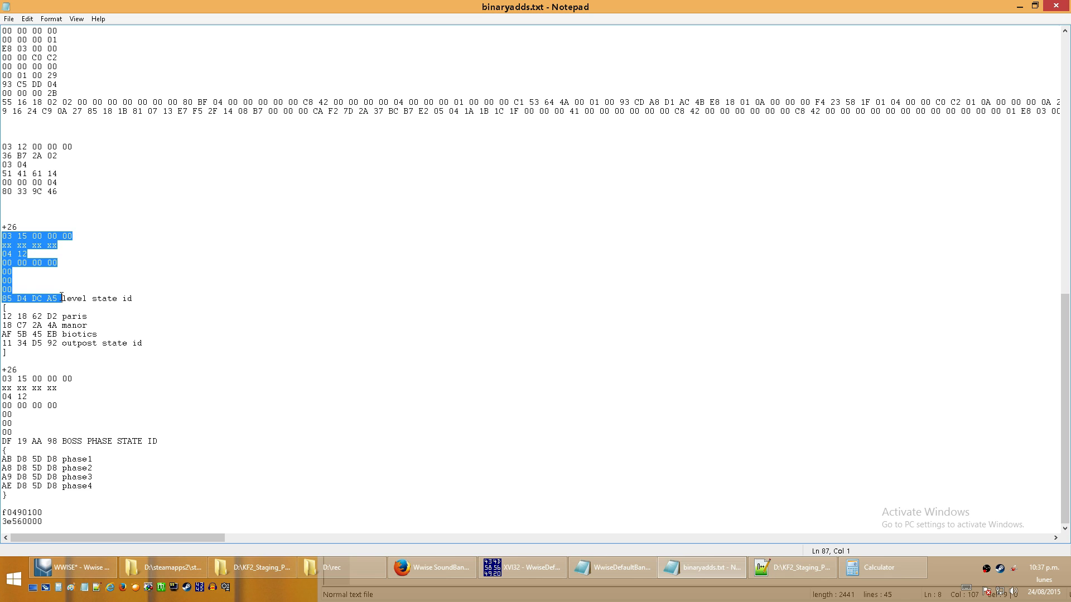
left_click(76, 246)
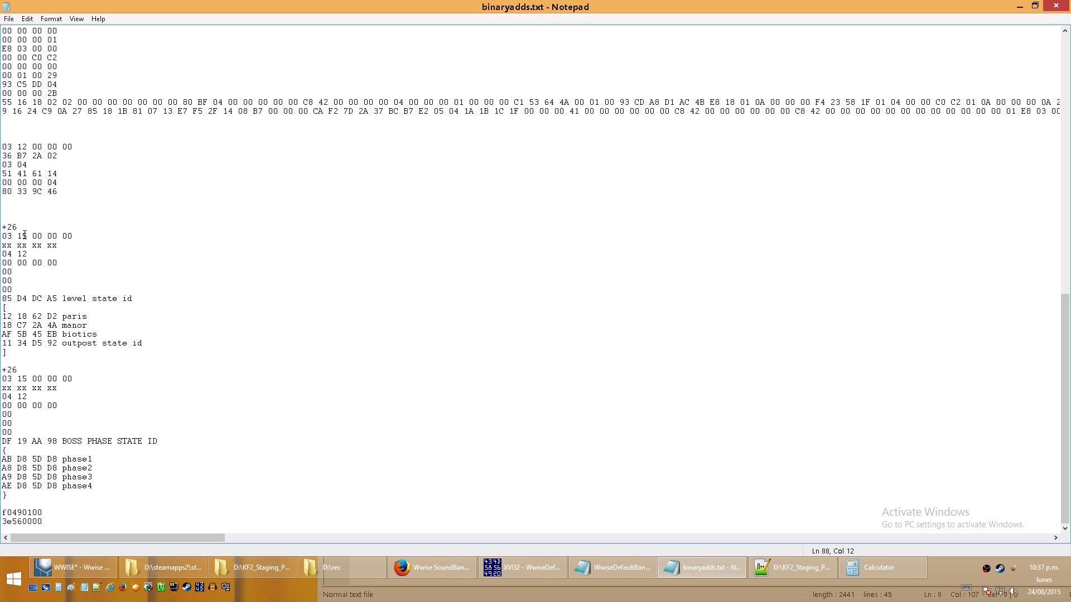
key("shift+Home")
left_click(62, 299)
key("shift+Home")
left_click_drag(57, 344, 2, 344)
- Insert a hex string of 26 zero bytes in XVI32 directly before the event section's 04 identifier byte
left_click(521, 567)
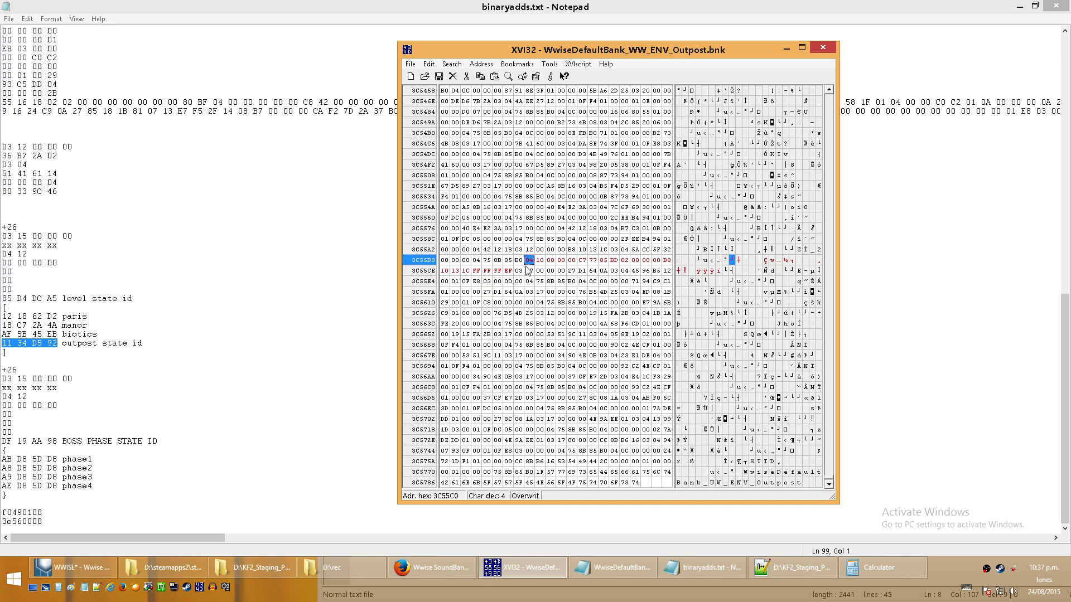
left_click(451, 64)
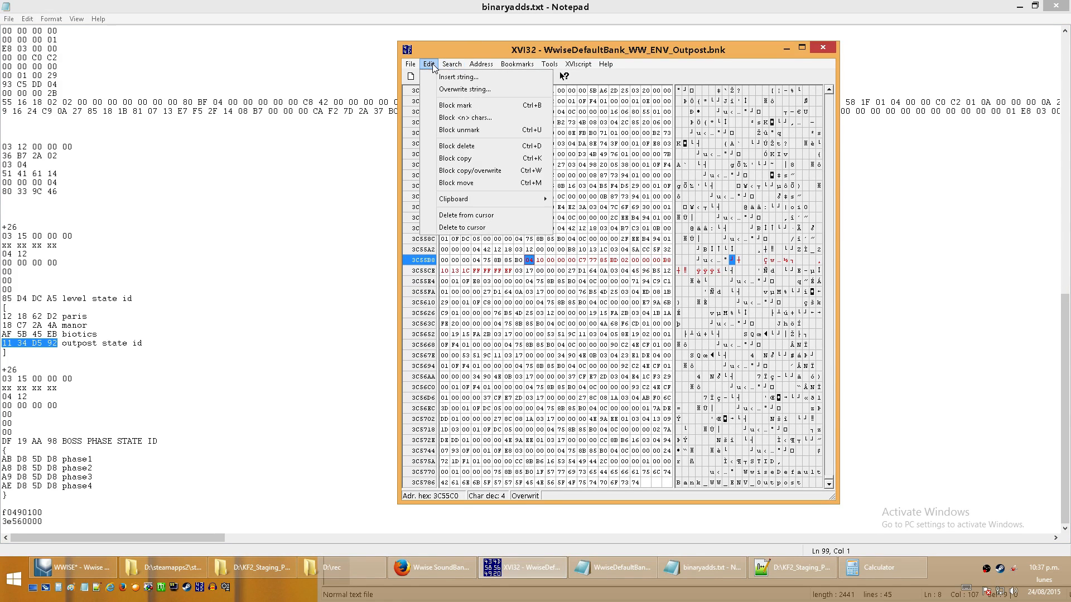
left_click(436, 77)
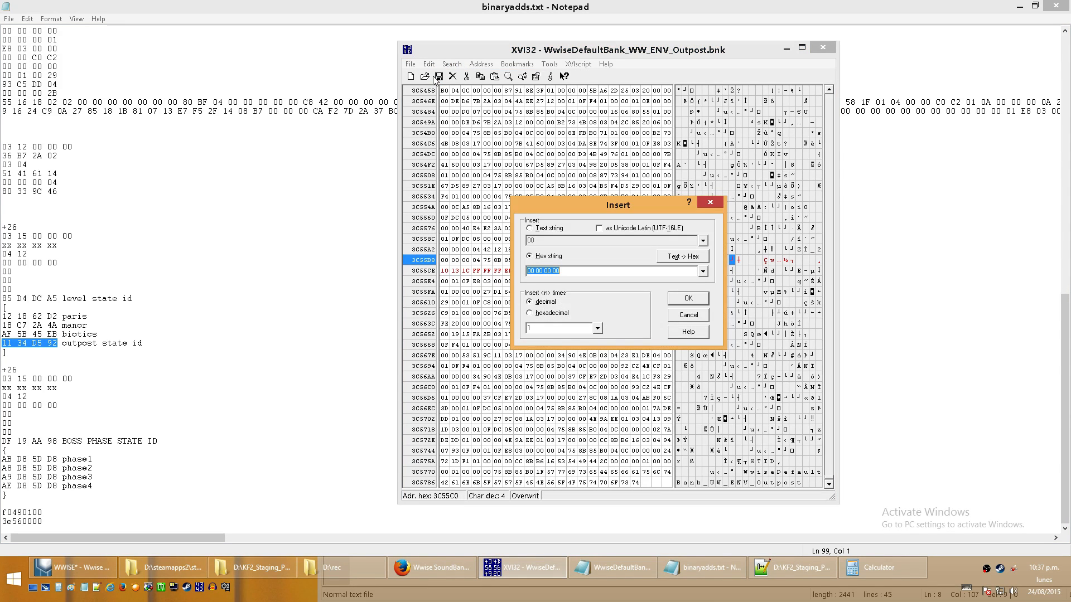
key("ctrl+v")
key("ctrl+v")
key("ctrl+v")
key("ctrl+v")
key("ctrl+v")
key("ctrl+v")
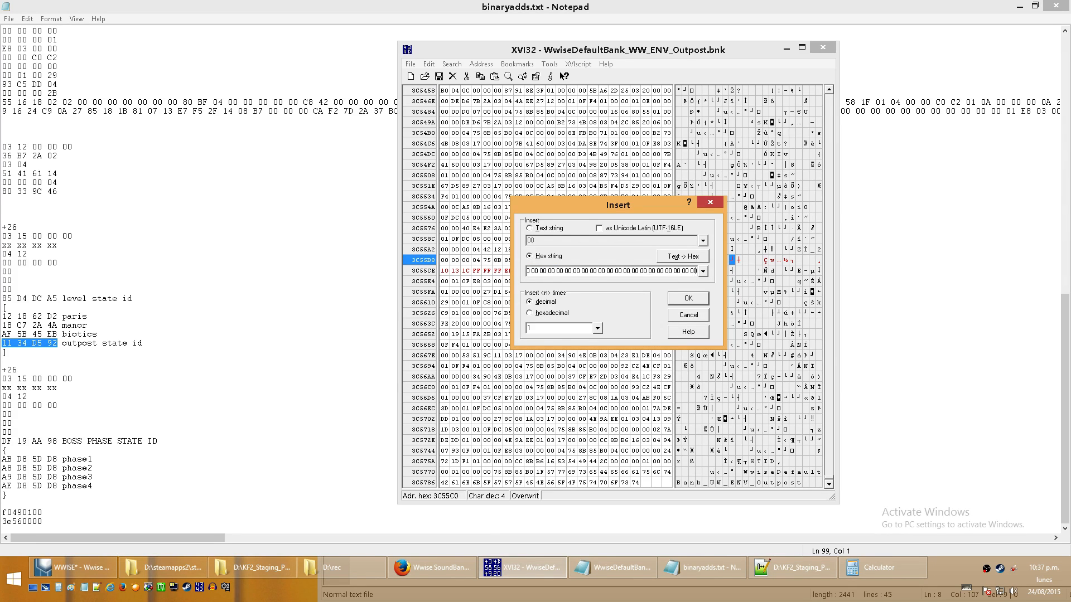
key("Return")
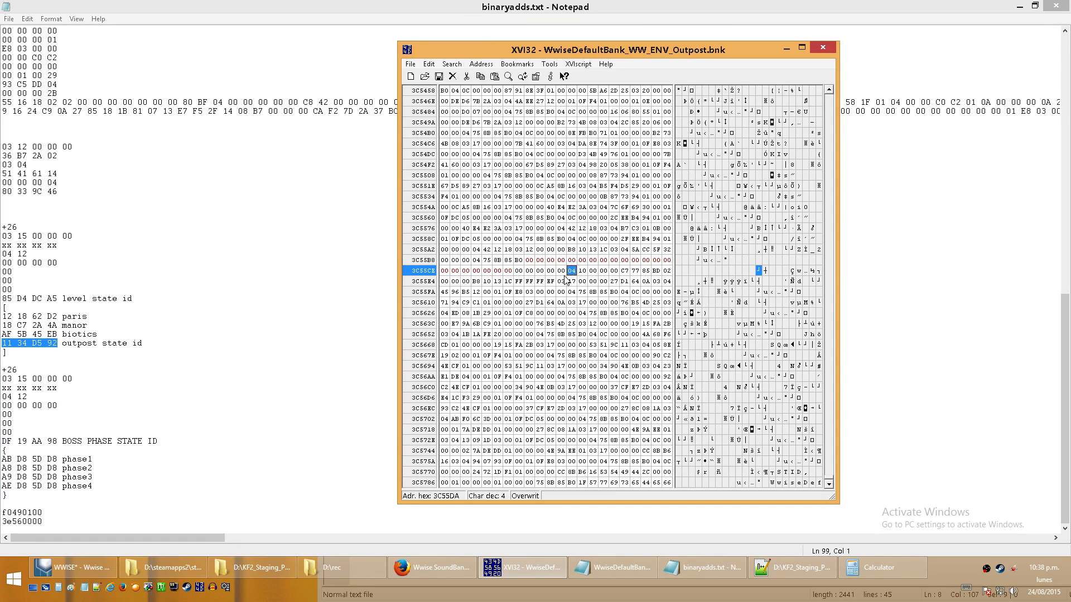
- Mark the 26 inserted zero bytes as a block, from address 3C55C0 to 3C55D9
left_click(528, 260)
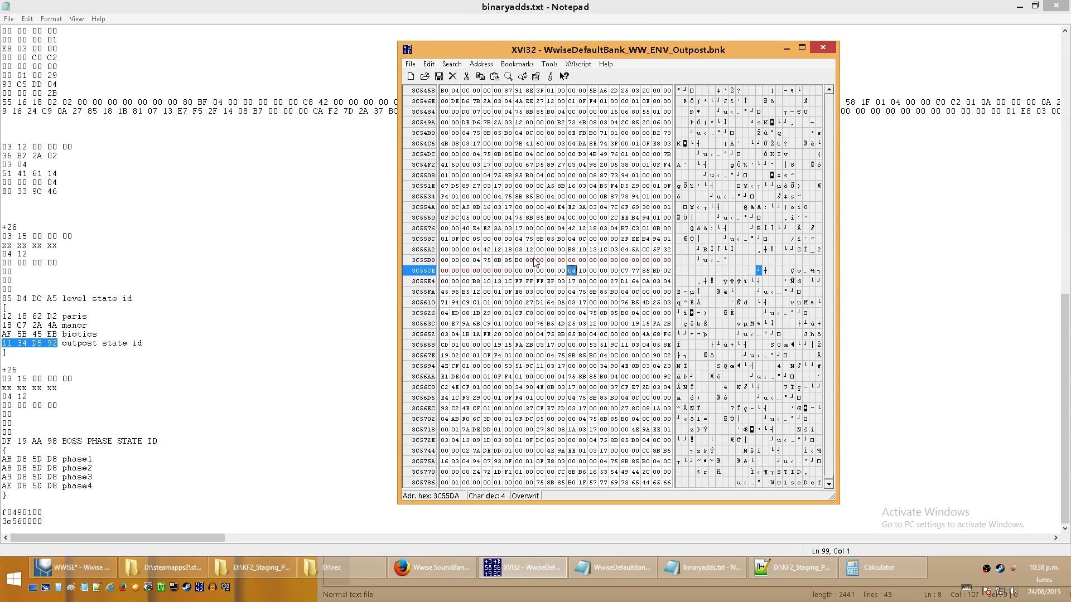
left_click(430, 62)
left_click(456, 104)
left_click(560, 271)
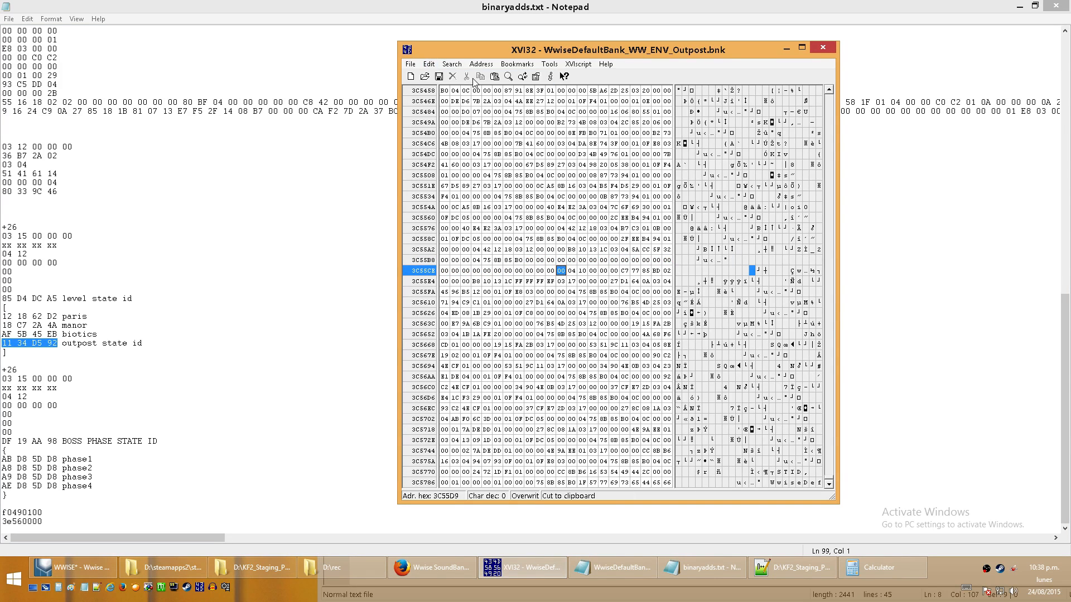
left_click(429, 64)
left_click(456, 104)
left_click(585, 313)
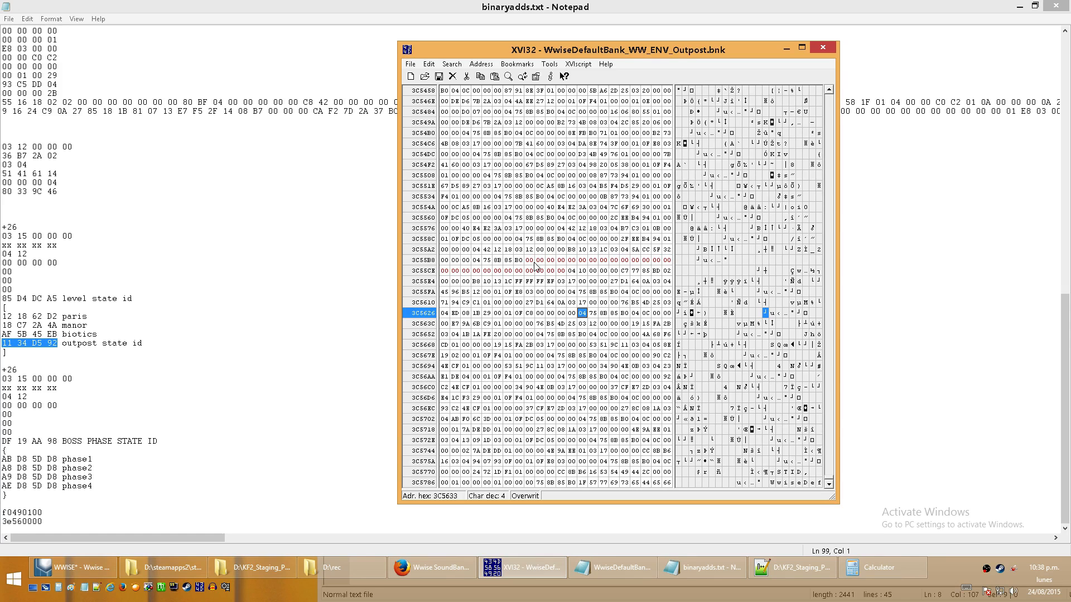
- Overwrite the start of the zero block with section identifier 03 and section length 15 00 00 00
left_click(528, 260)
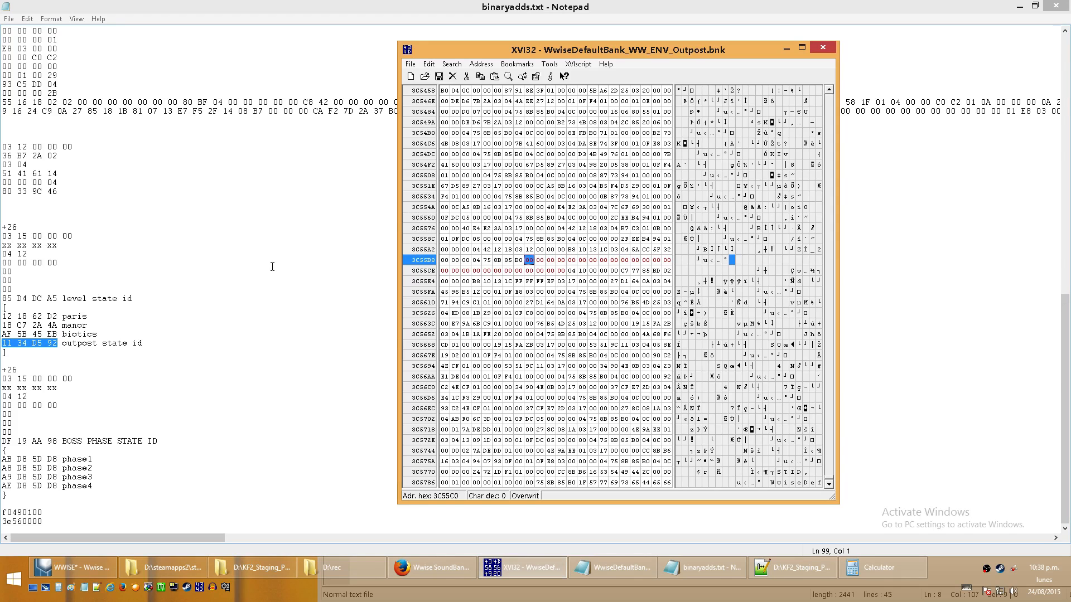
type("0315")
key("Right")
key("Right")
key("Right")
- Write the new action ID FF FF FF EF, followed by scope 04, action type 12 and a four-byte zero object ID
type("FF FF FF FF")
key("Left")
type("EF 04 12")
type("00000000")
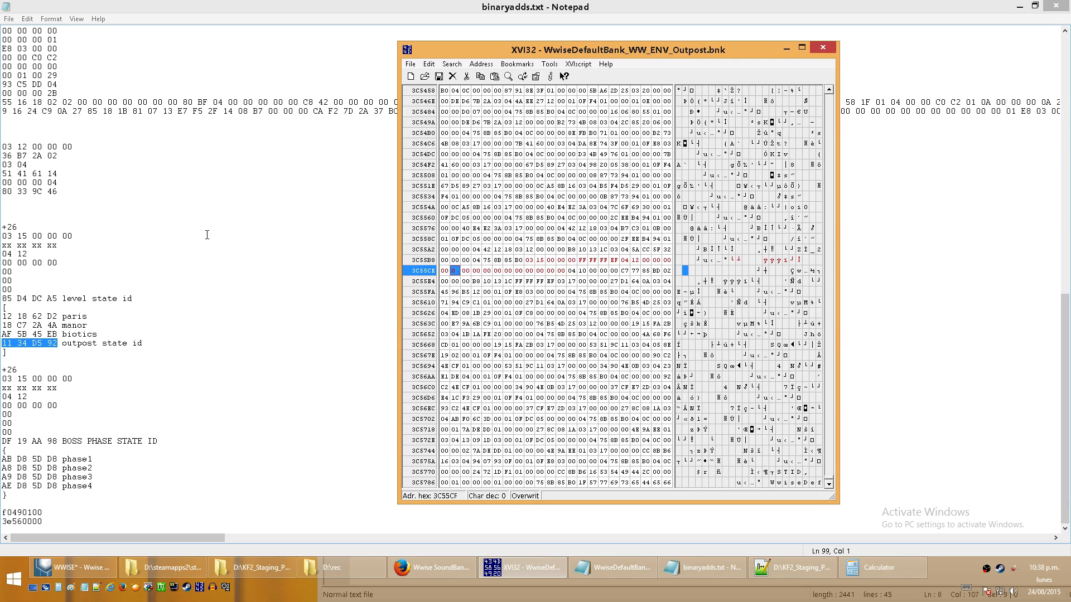
type("00000085D4DCA51134D592")
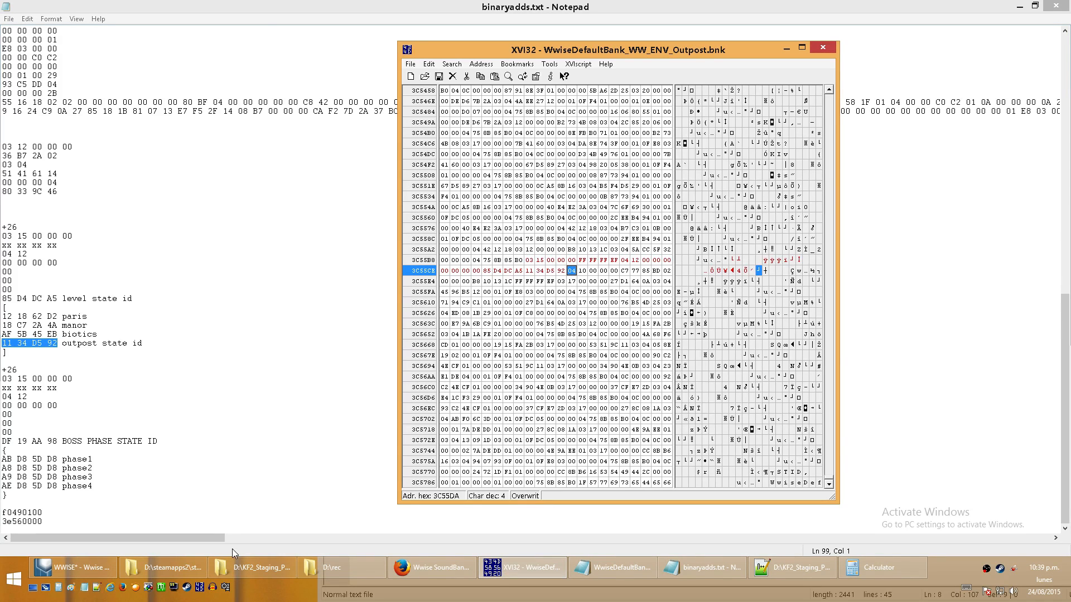
- Look up the HIRC section's length field on the Wwise SoundBank wiki page and check the inserted section's bytes in XVI32
left_click(434, 567)
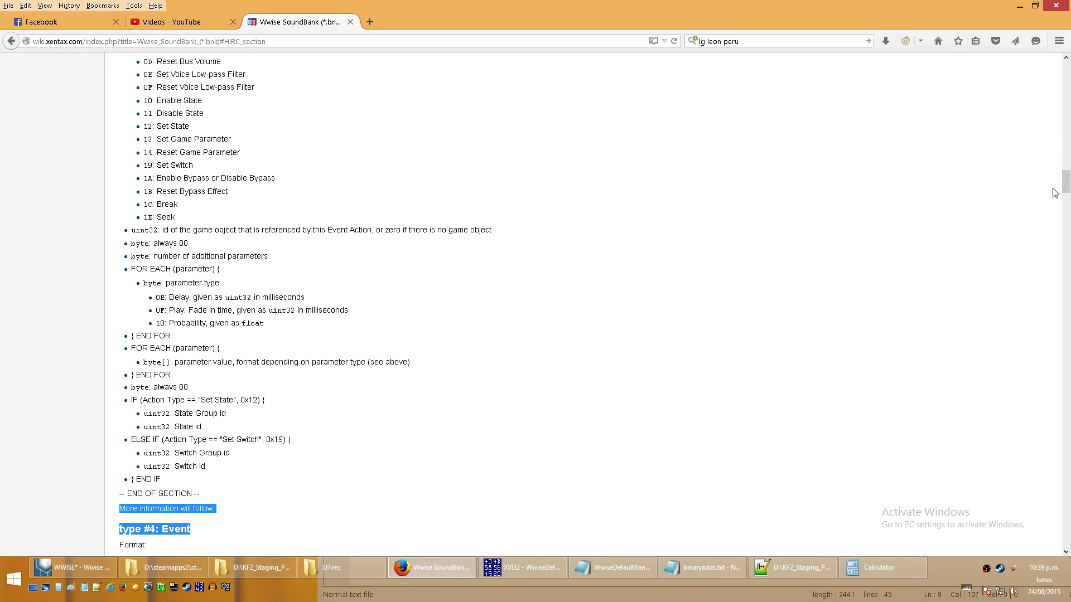
left_click_drag(1067, 182, 1067, 61)
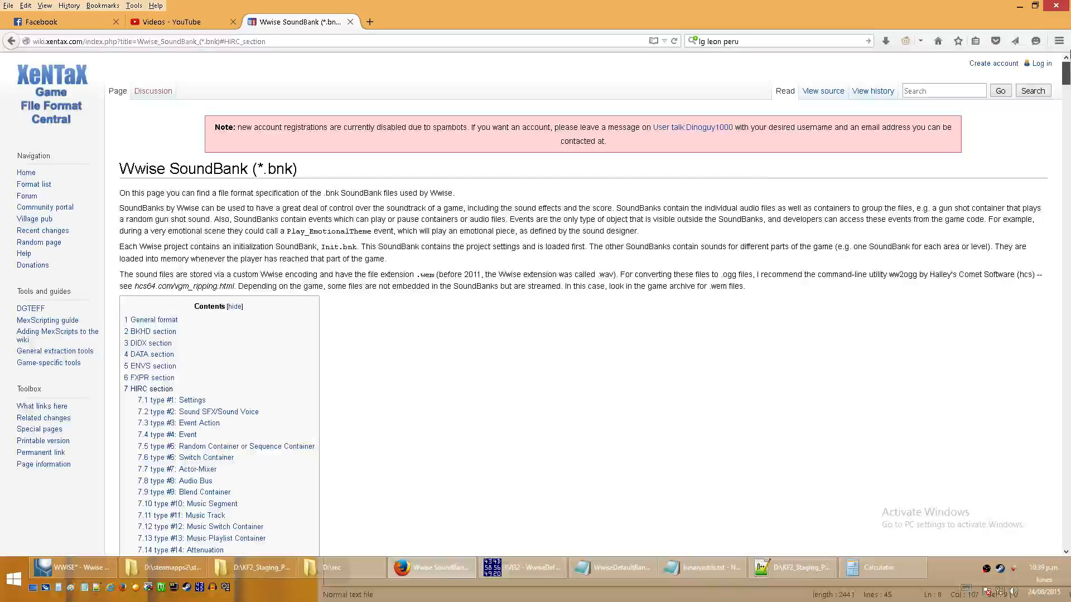
left_click(167, 393)
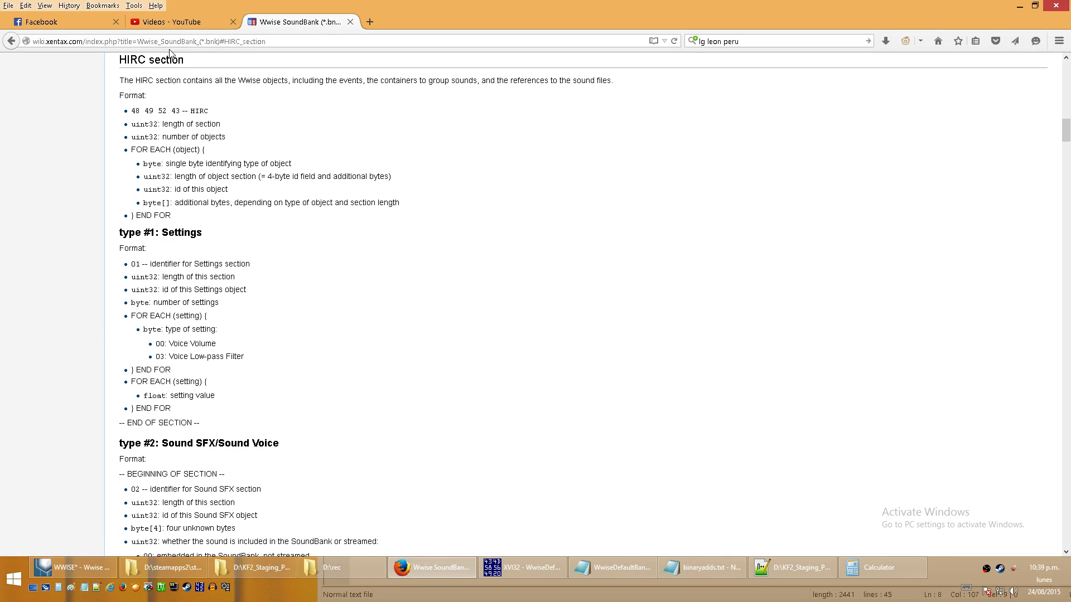
left_click_drag(184, 125, 208, 125)
left_click(1020, 6)
left_click(531, 251)
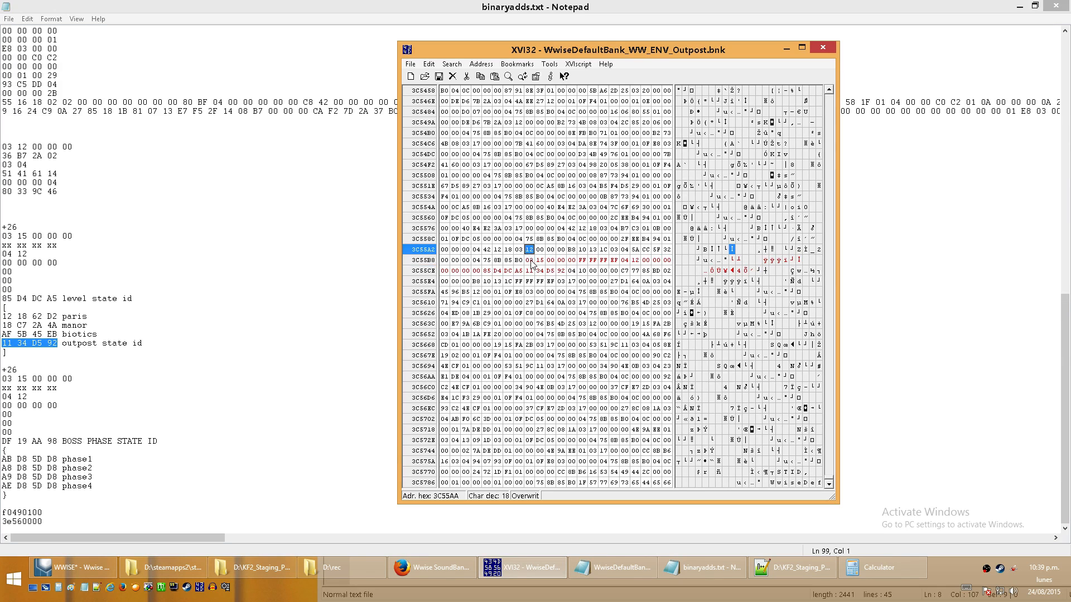
left_click_drag(530, 260, 561, 270)
left_click(574, 273)
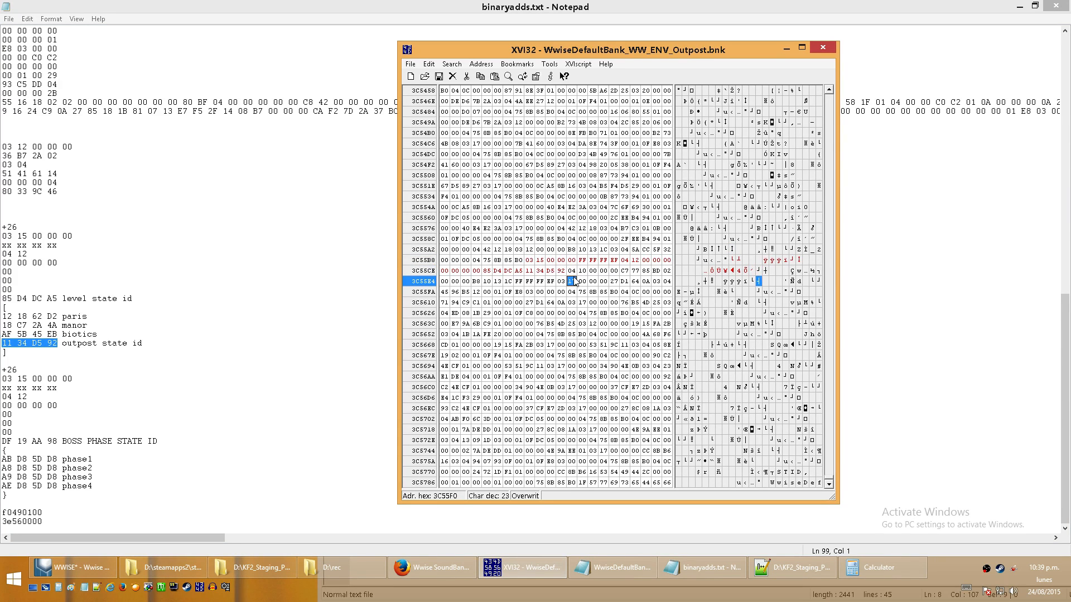
left_click(531, 260)
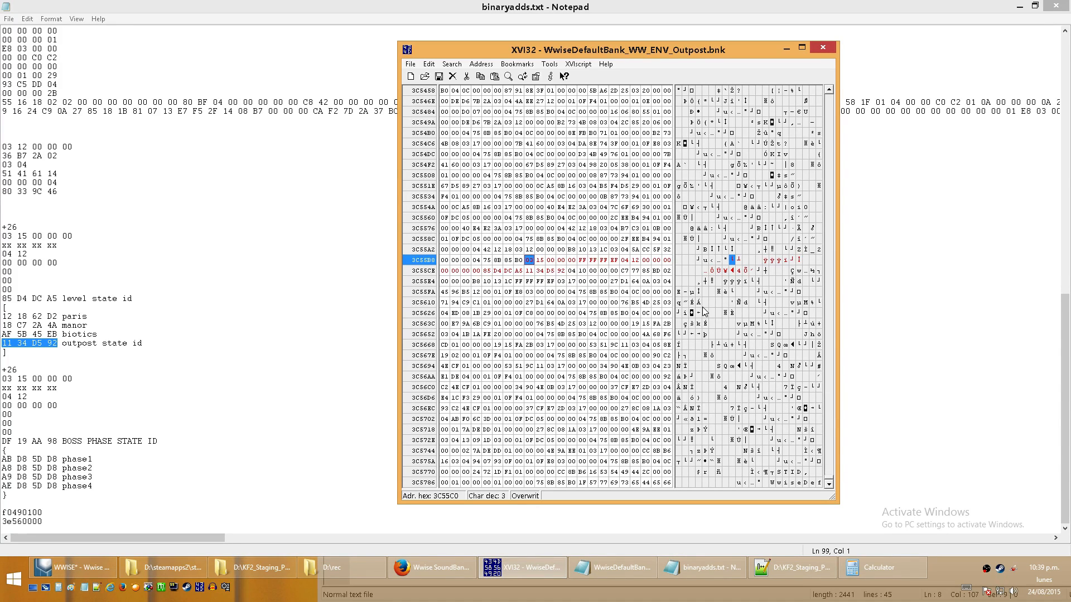
- Search upward from the inserted section for the text string HIRC and select the first byte of that section's length field
key("ctrl+f")
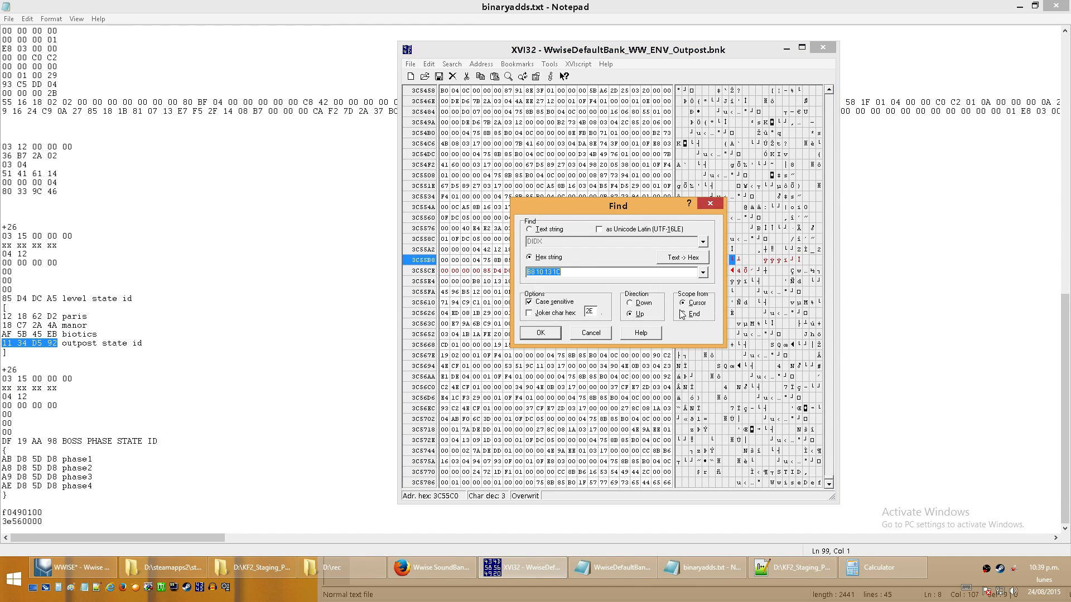
left_click(550, 231)
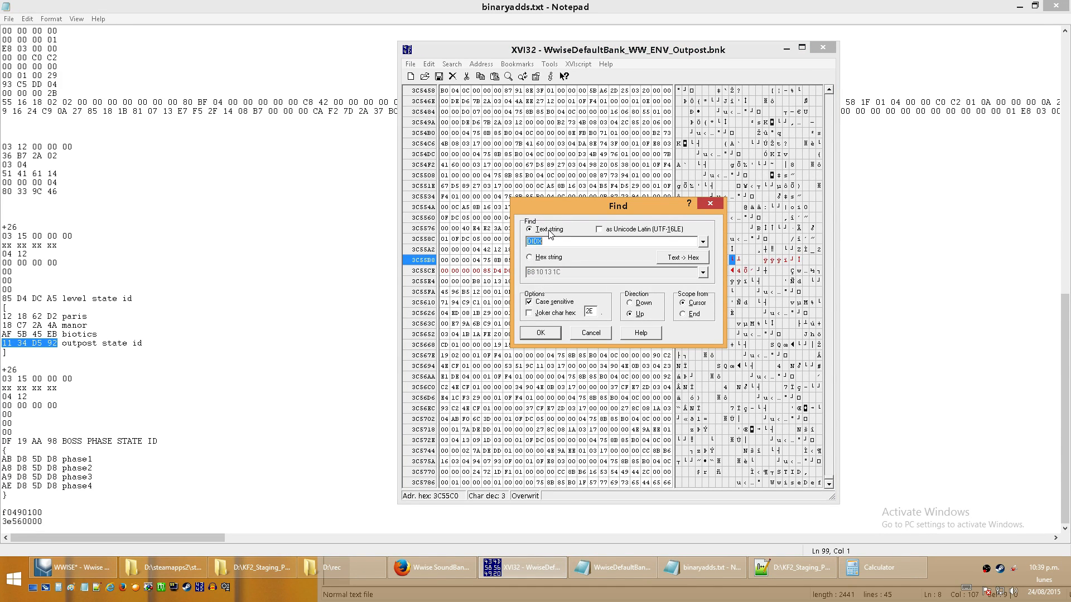
type("HIRC")
left_click(531, 334)
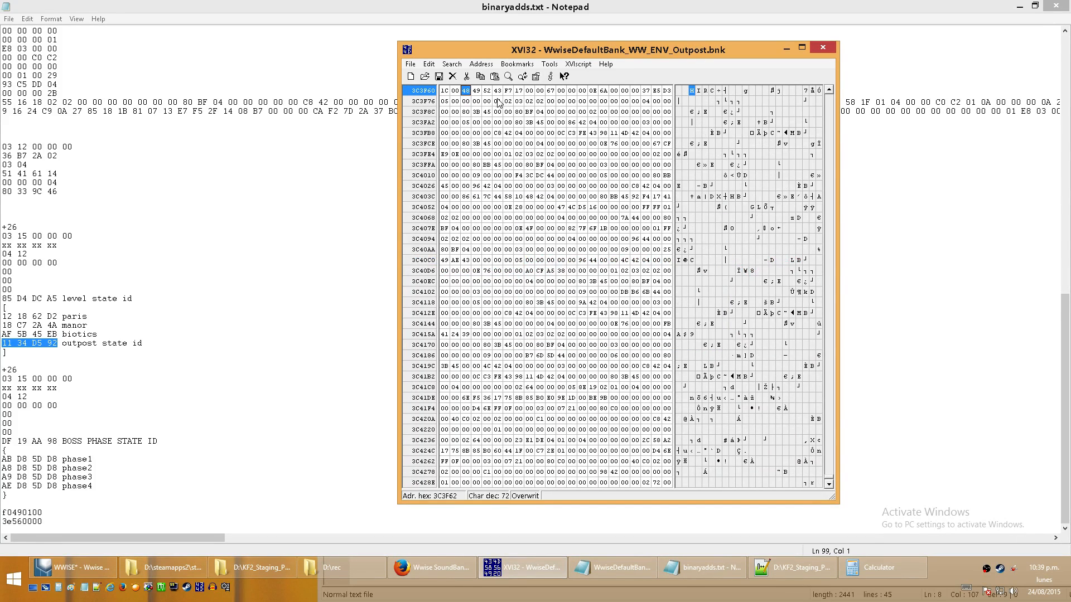
left_click(468, 565)
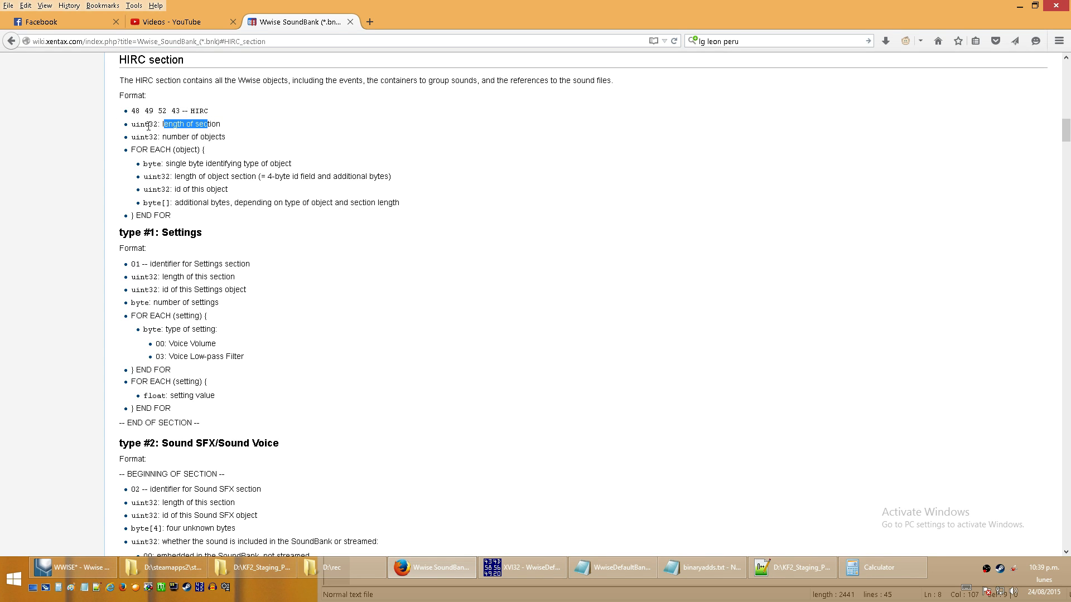
left_click(1020, 5)
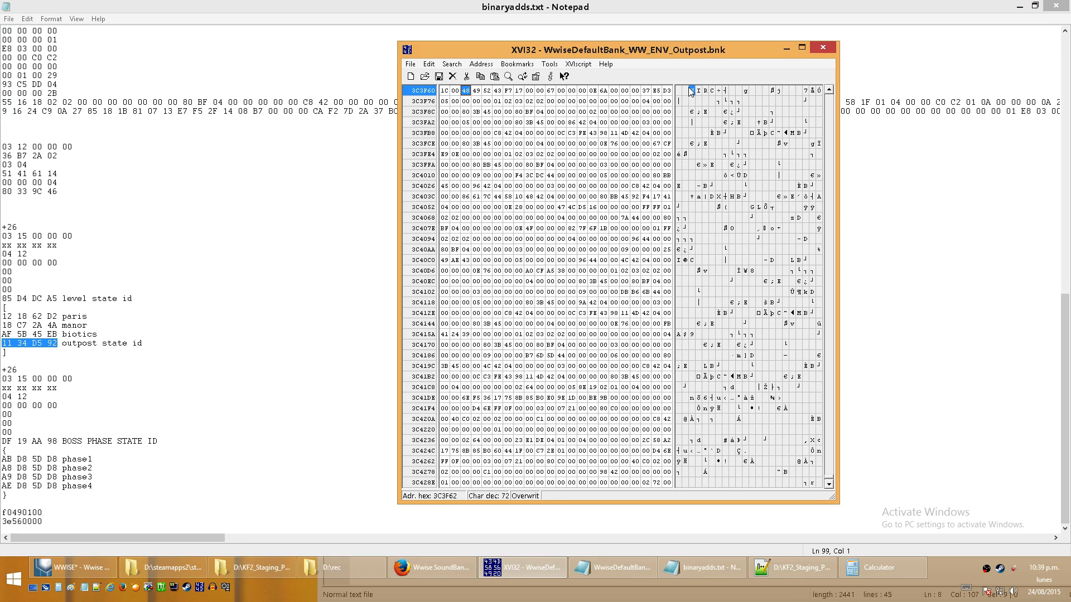
left_click(720, 91)
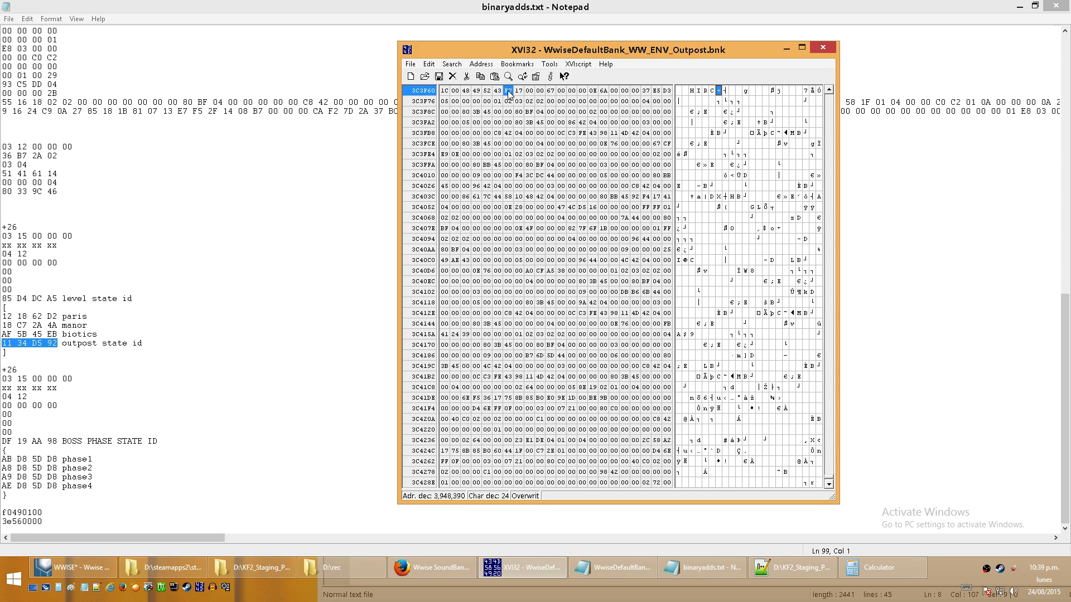
- In Calculator, convert HIRC length 17F7 from hex to decimal, raise it to 6165, and convert the result back to hex
left_click(880, 567)
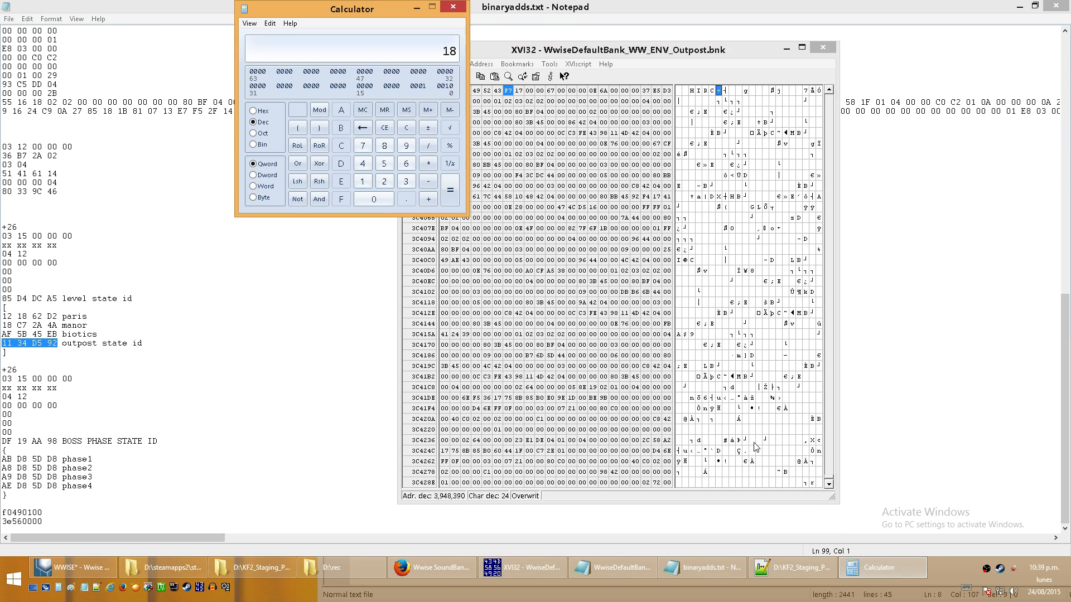
left_click(261, 113)
left_click_drag(341, 11, 263, 35)
key("BackSpace")
type("7")
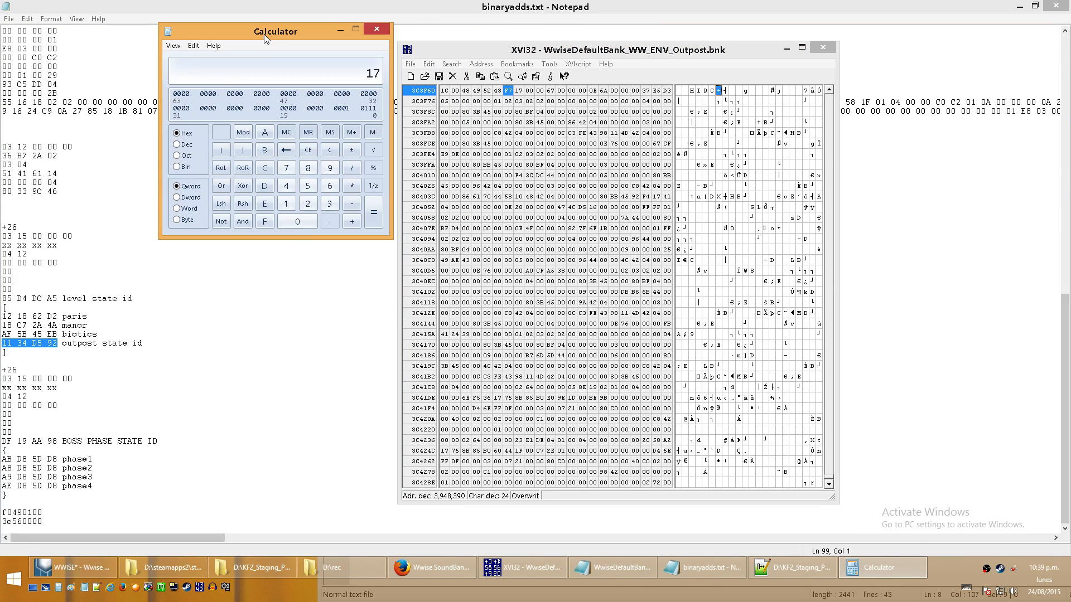
type("F7")
left_click(184, 144)
type("6165")
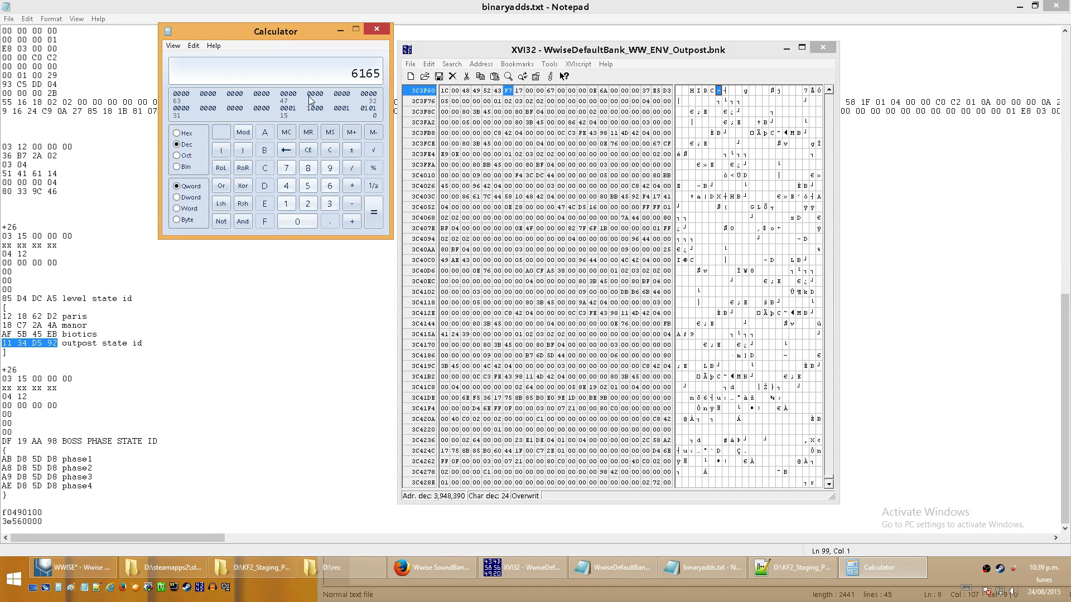
left_click(185, 133)
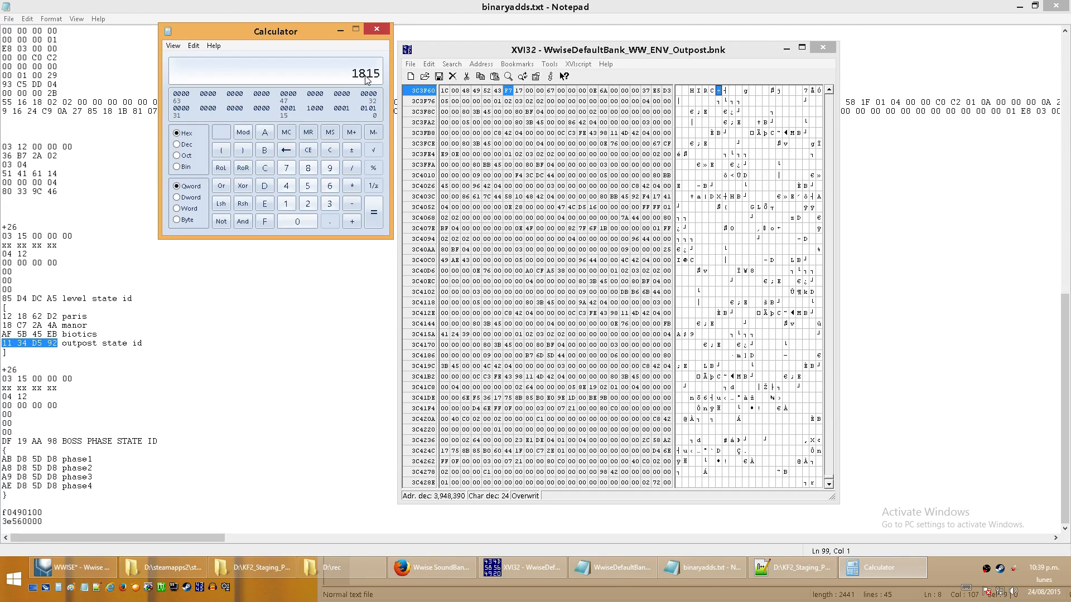
- In XVI32, overwrite the start of the HIRC section length with 15 18 and set the number of objects to 68
left_click(507, 91)
type("1518")
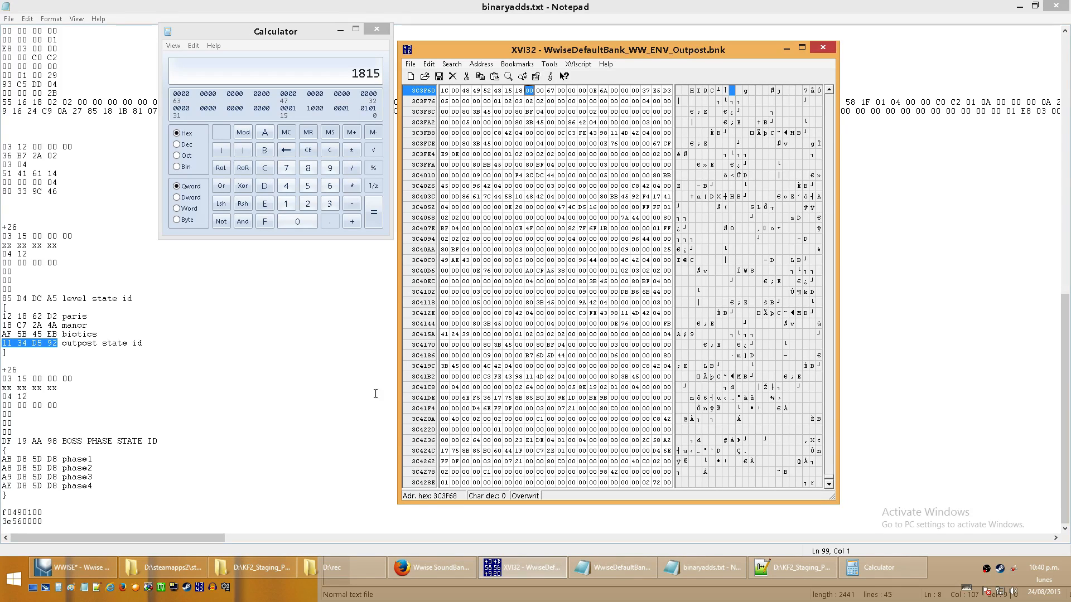
left_click(433, 567)
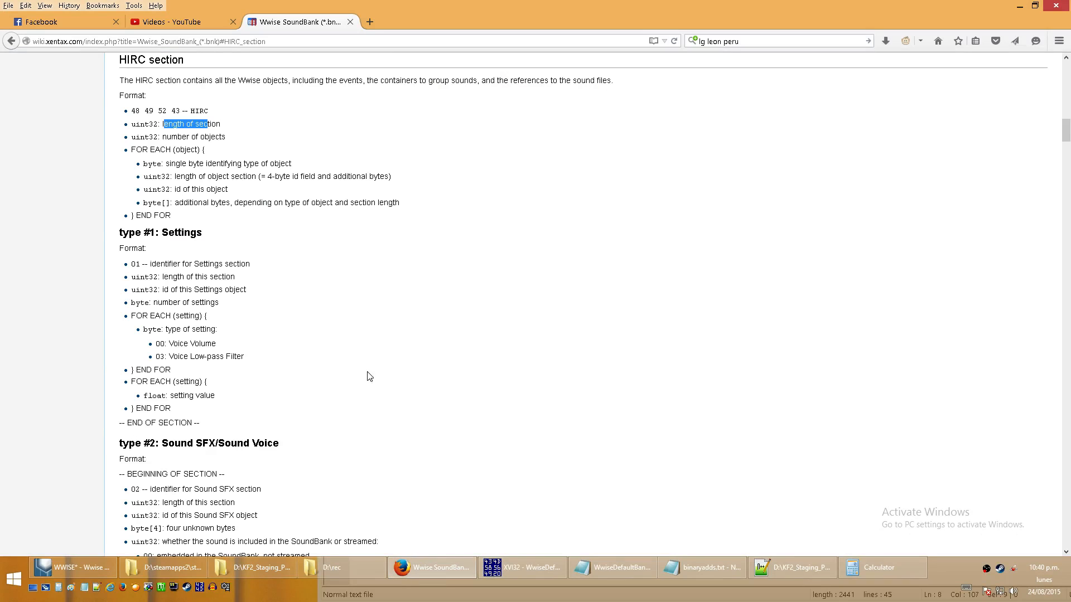
left_click_drag(123, 136, 253, 134)
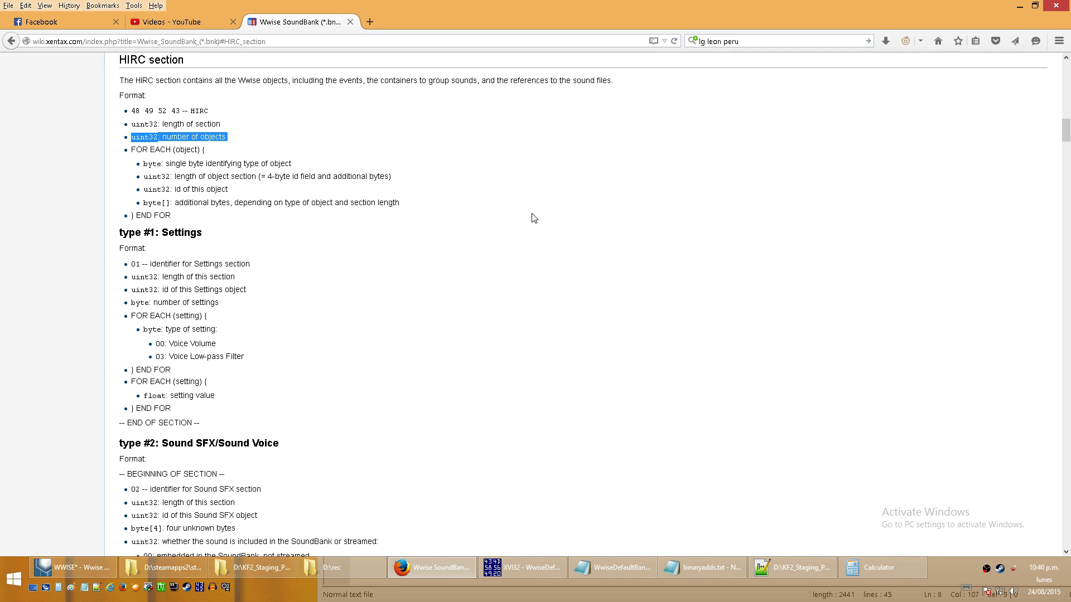
left_click(1019, 6)
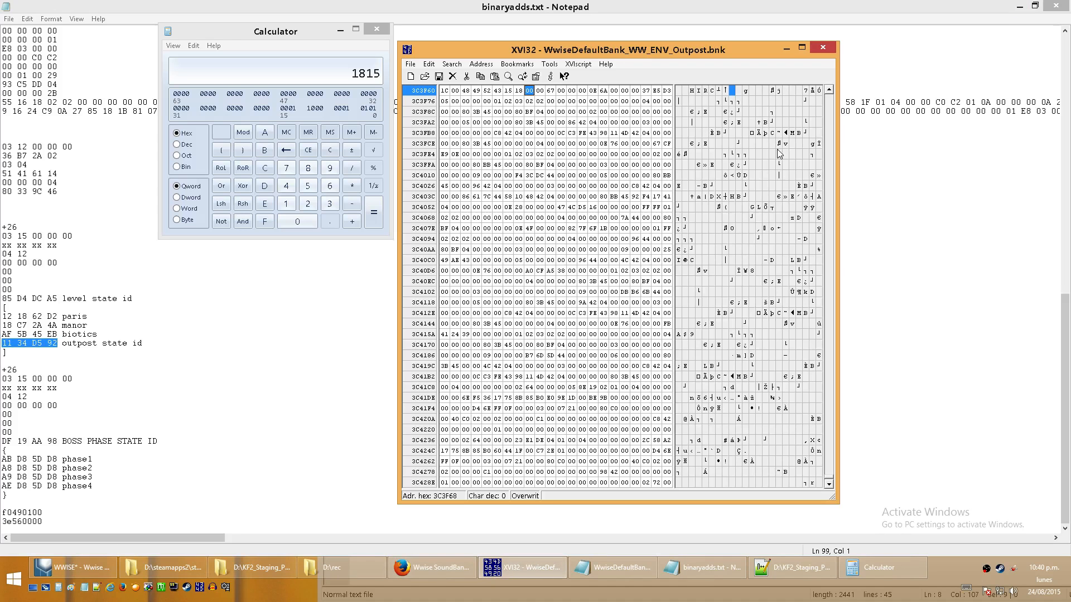
left_click(551, 91)
type("68")
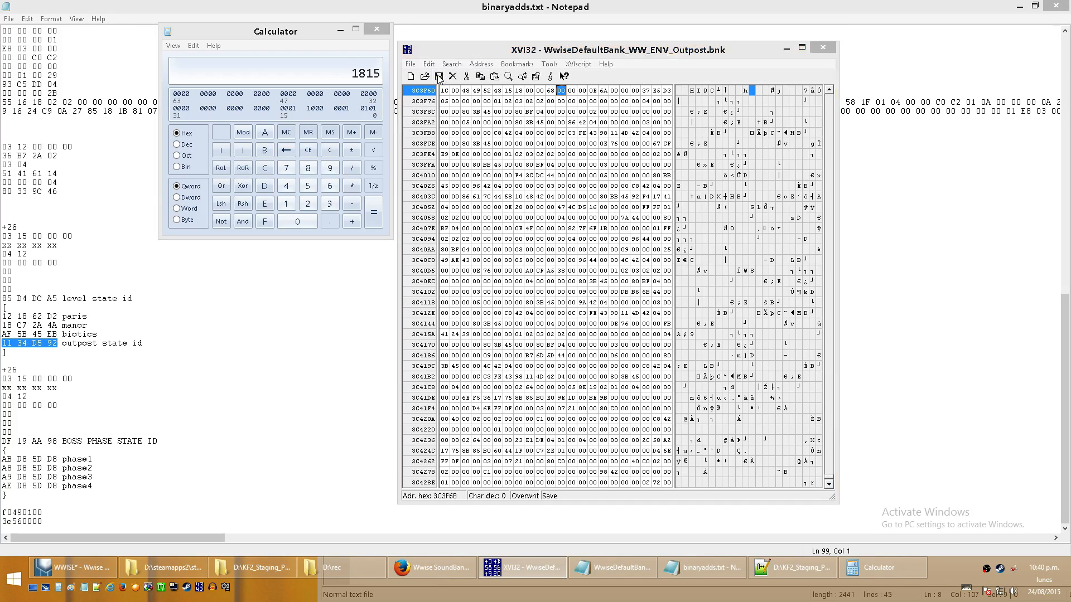
- Copy the edited WwiseDefaultBank_WW_ENV_Outpost.bnk from the old folder into the parent Windows folder, replacing the existing file
left_click(200, 560)
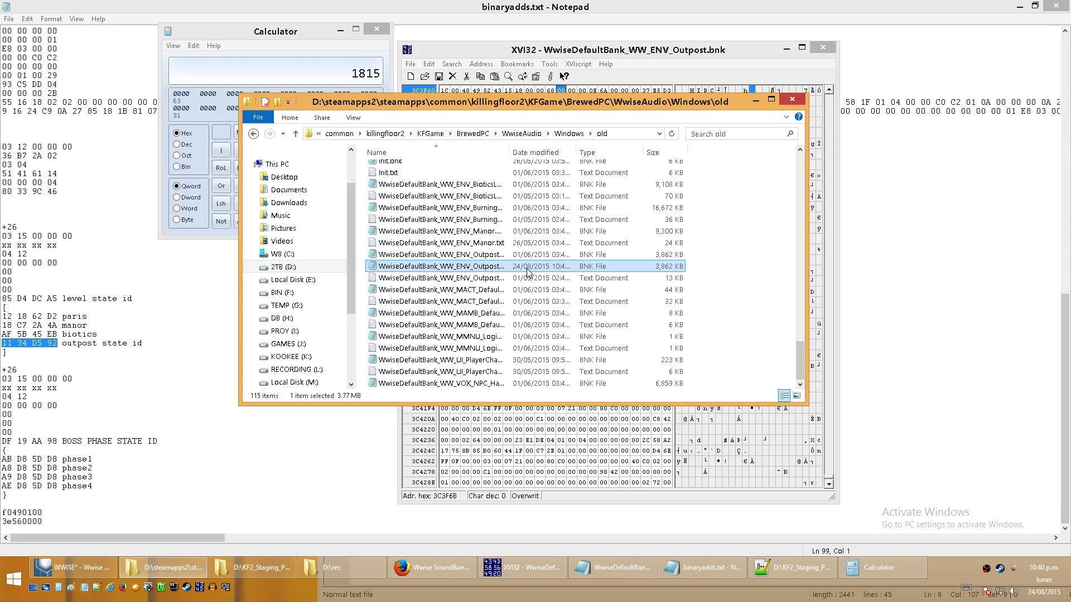
key("BackSpace")
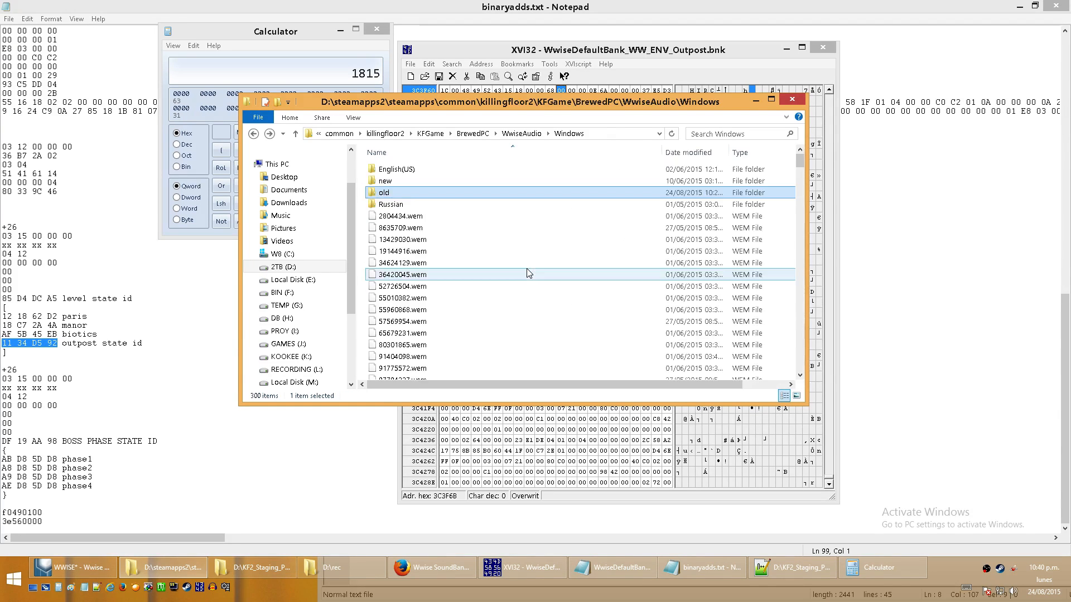
key("ctrl+v")
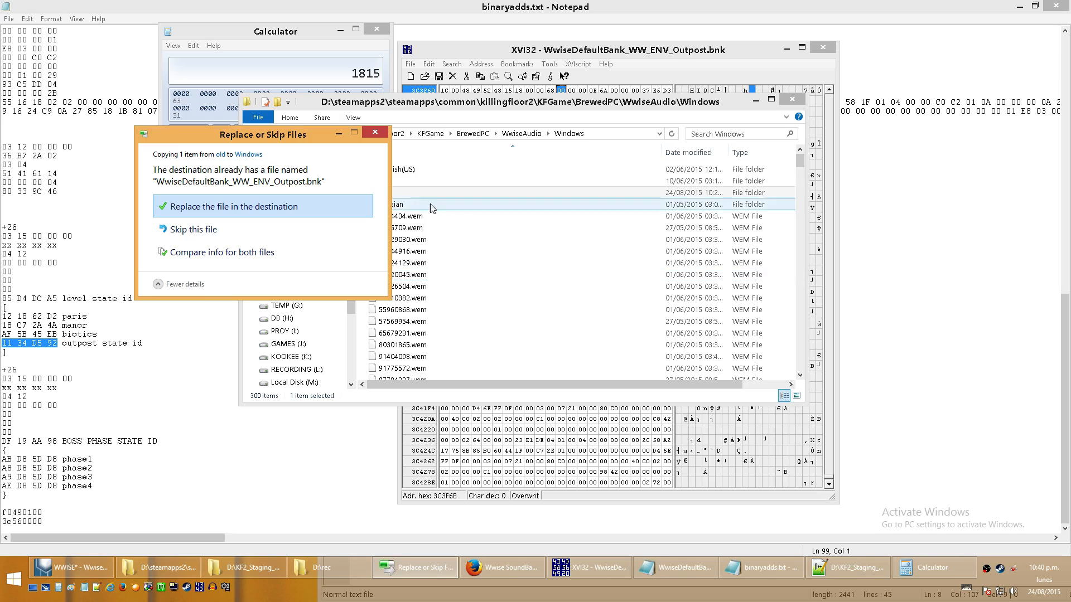
left_click(340, 201)
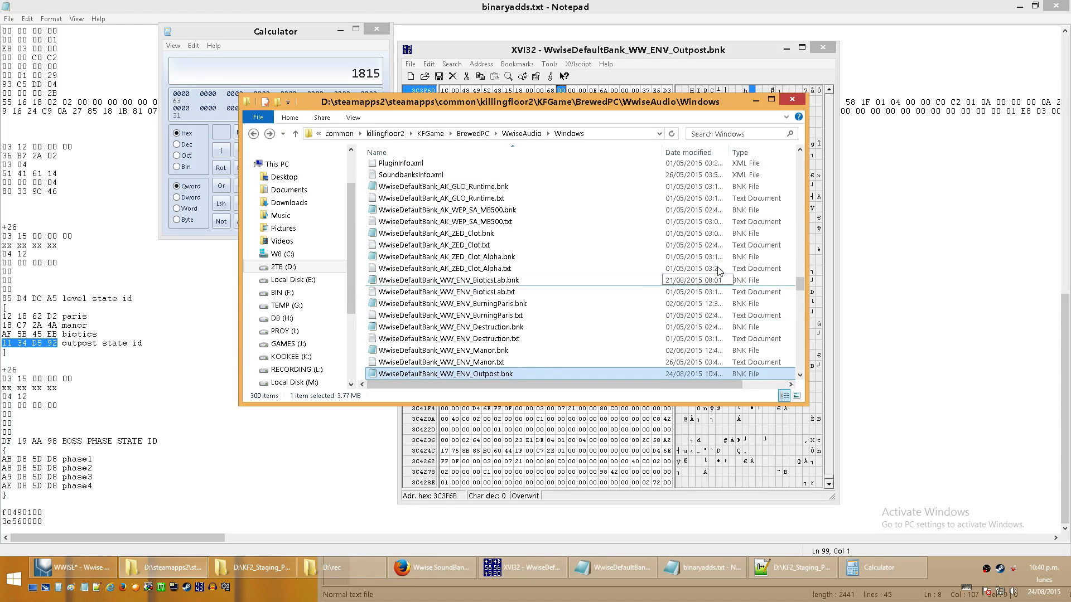
- Examine the event list in WwiseDefaultBank_WW_ENV_BioticsLab.txt for a looping ambient event, highlighting ENV_Machine_Huge_Fan_LP
scroll(801, 284, "down", 1)
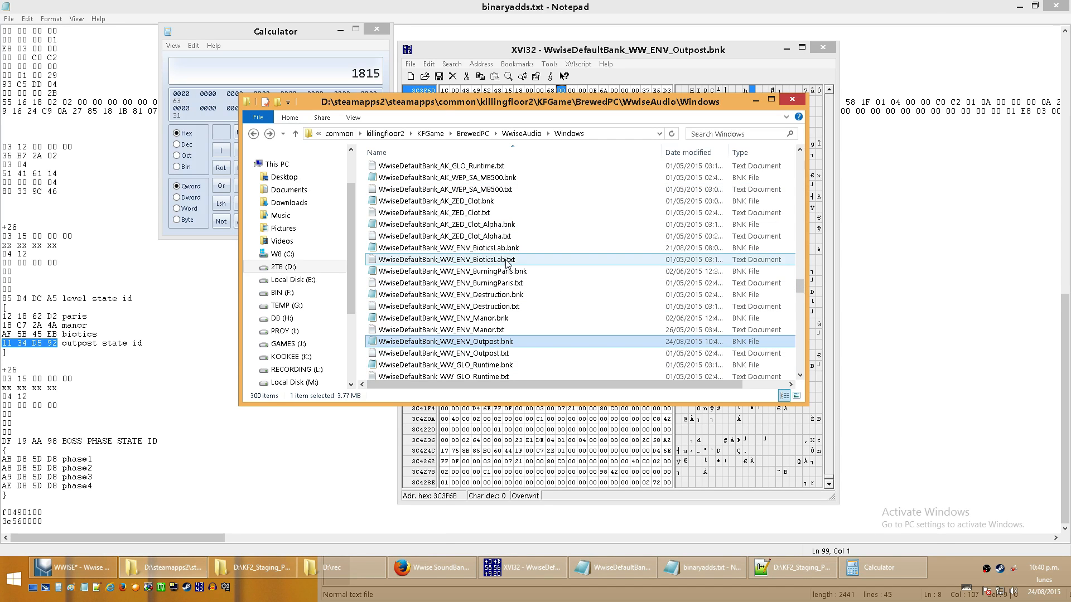
double_click(507, 261)
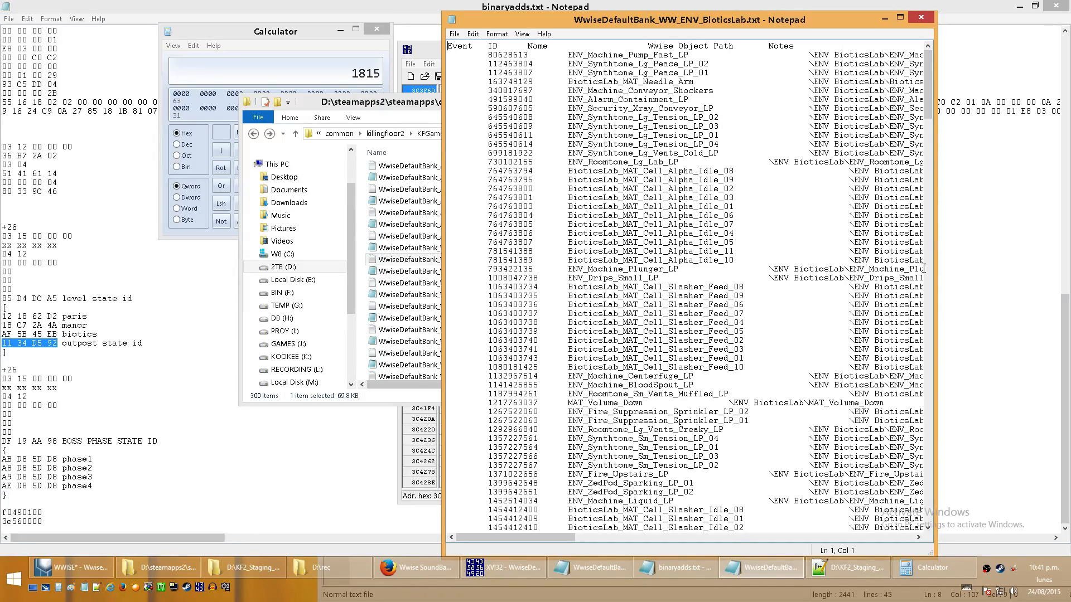
left_click_drag(931, 106, 935, 146)
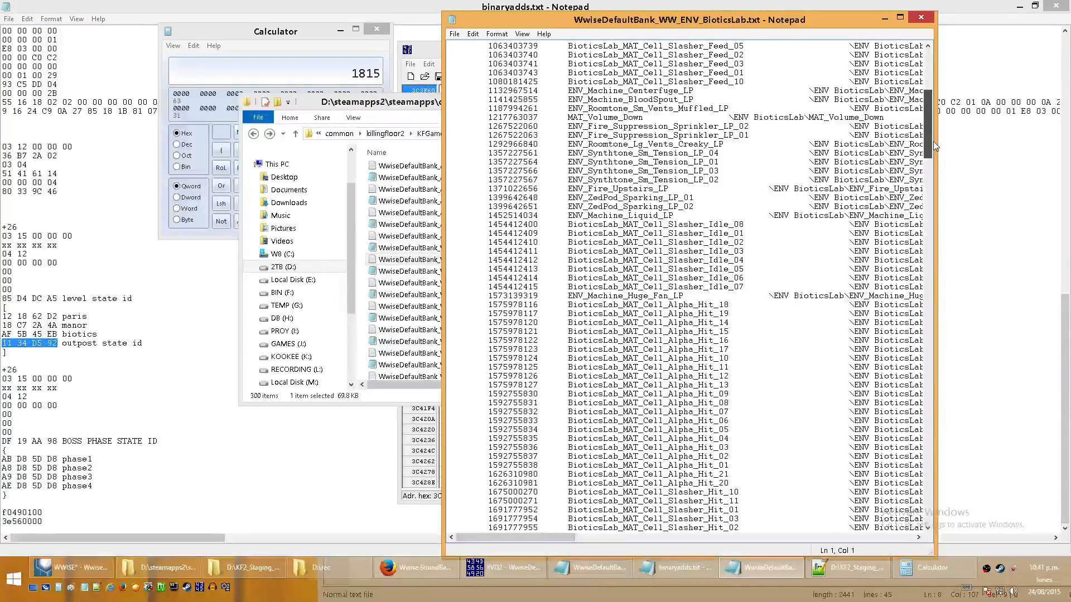
left_click_drag(690, 296, 579, 296)
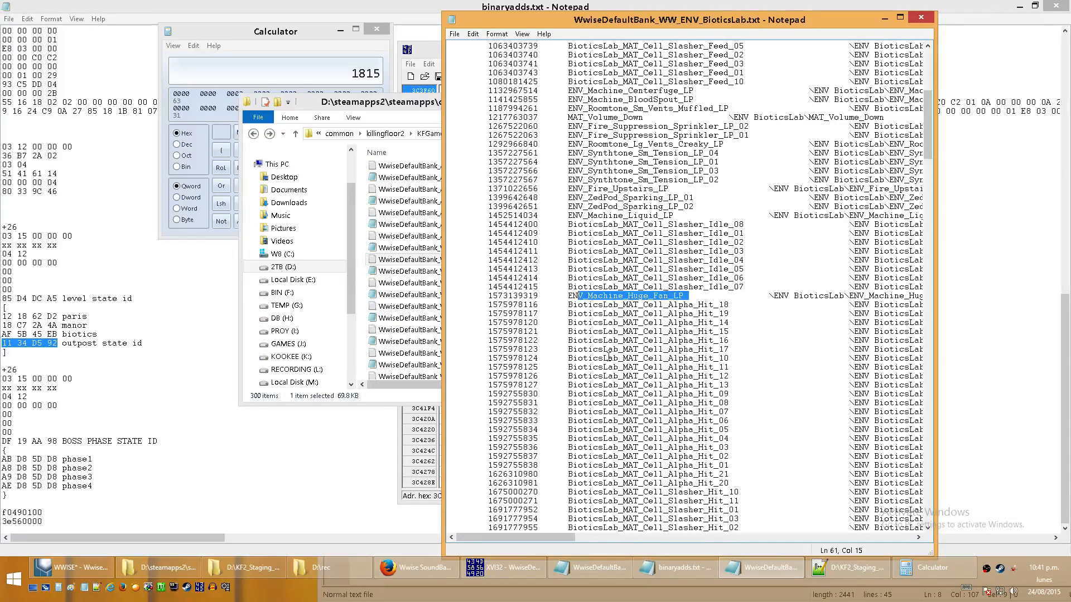
left_click(921, 17)
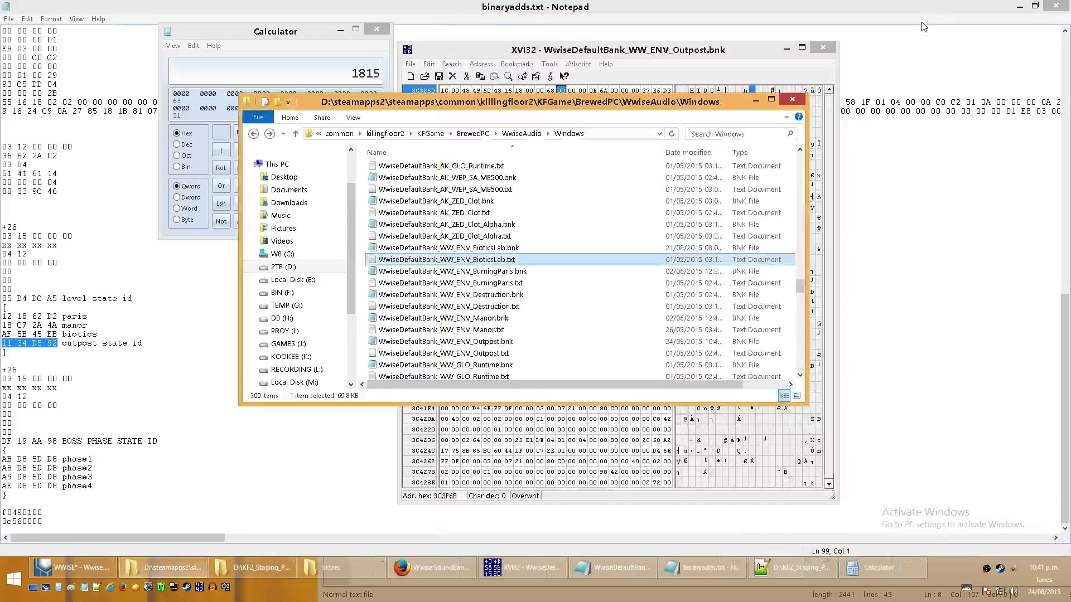
- Check WwiseDefaultBank_WW_ENV_BurningParis.txt for a looping ambient event, highlighting Stop_ENV_BurningParis_AMB_Composite_ST_LP
double_click(516, 283)
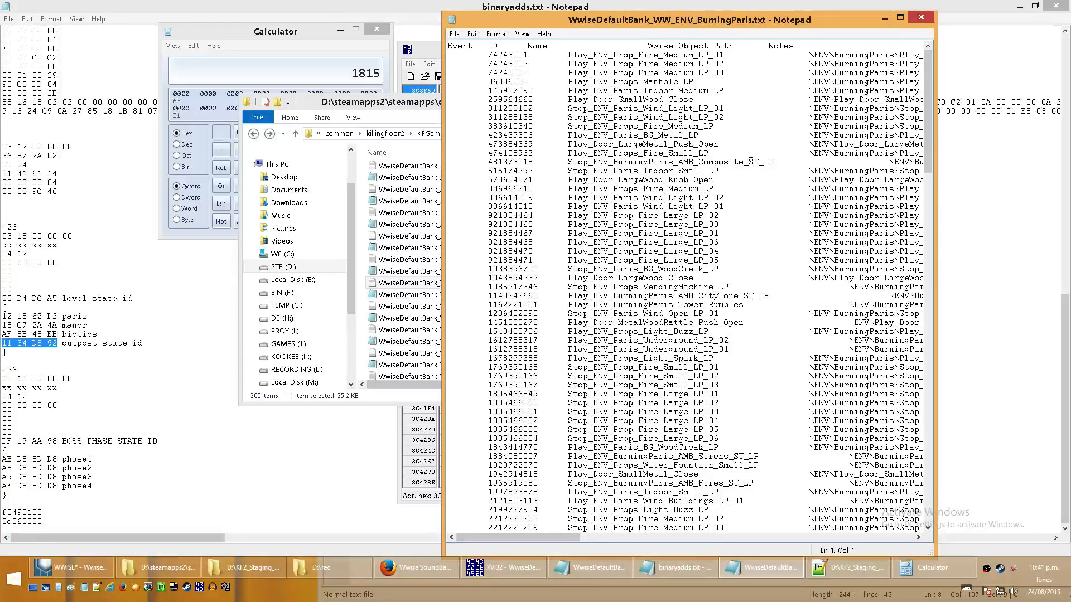
left_click_drag(770, 162, 573, 161)
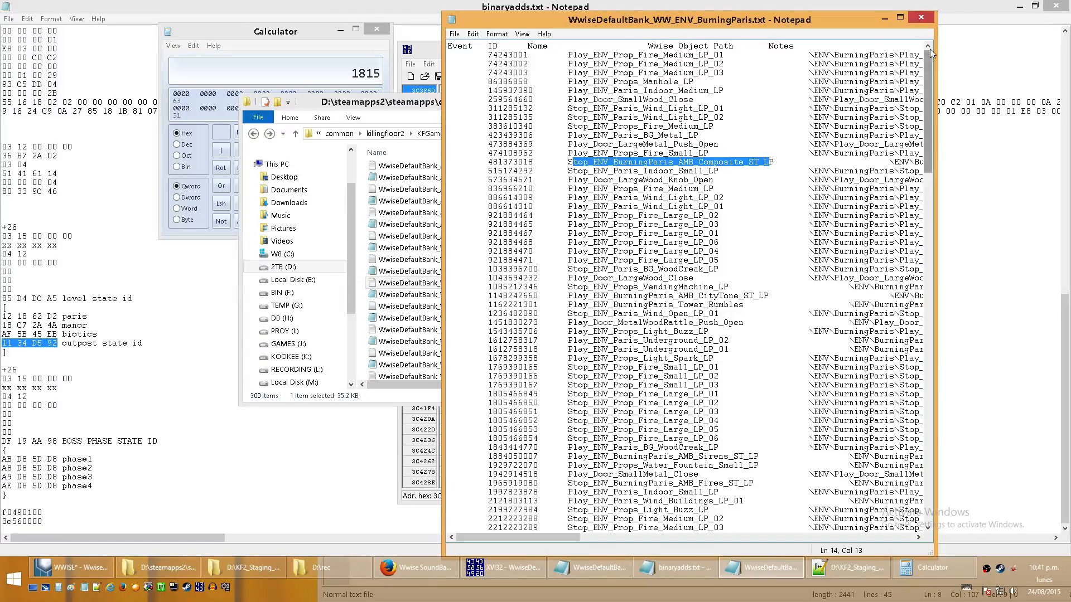
left_click(921, 17)
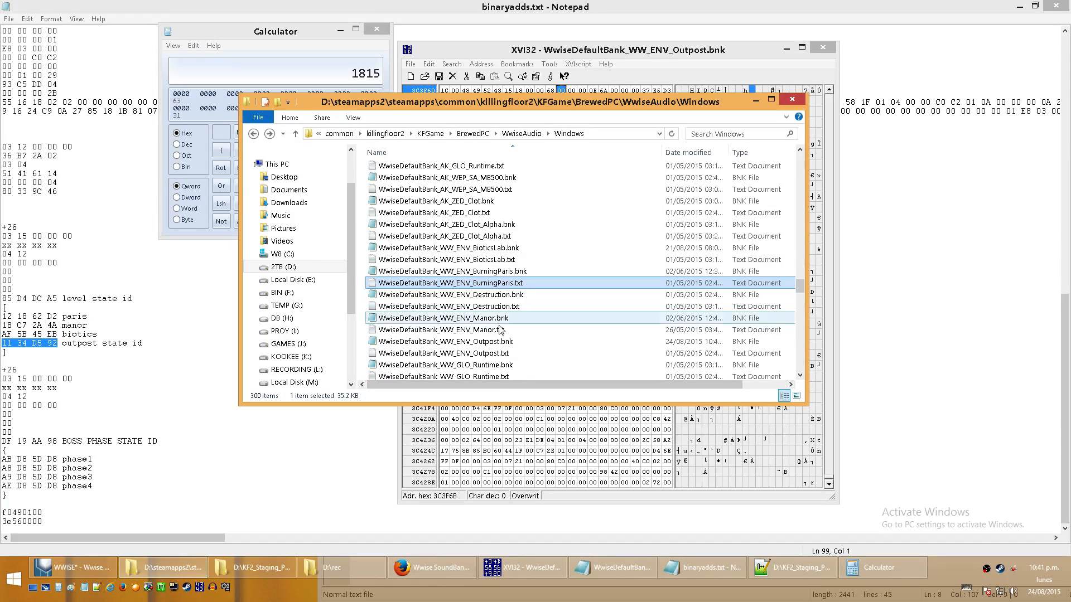
- Check the event list in WwiseDefaultBank_WW_ENV_Manor.txt for a comparable ambient event, highlighting the Play_ENV_Manor_Thunder line
double_click(500, 331)
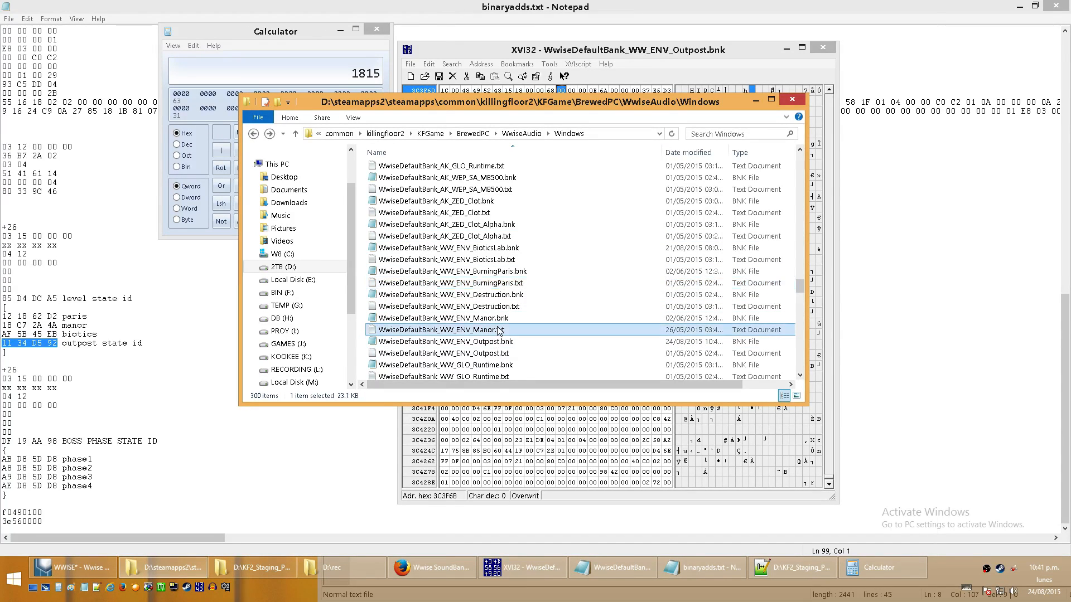
left_click_drag(679, 90, 582, 99)
left_click(412, 330)
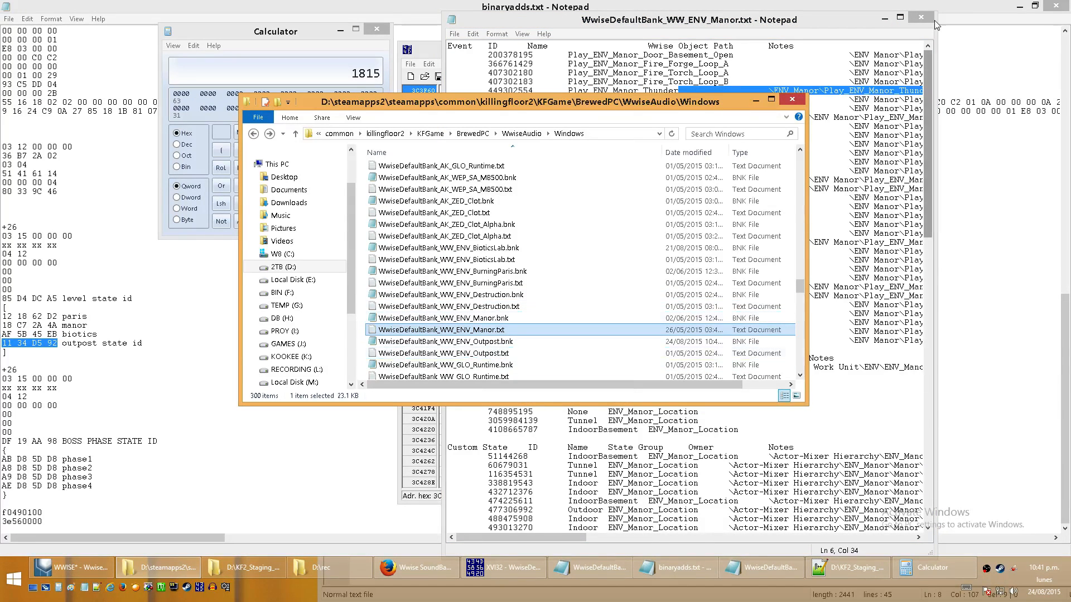
left_click(768, 63)
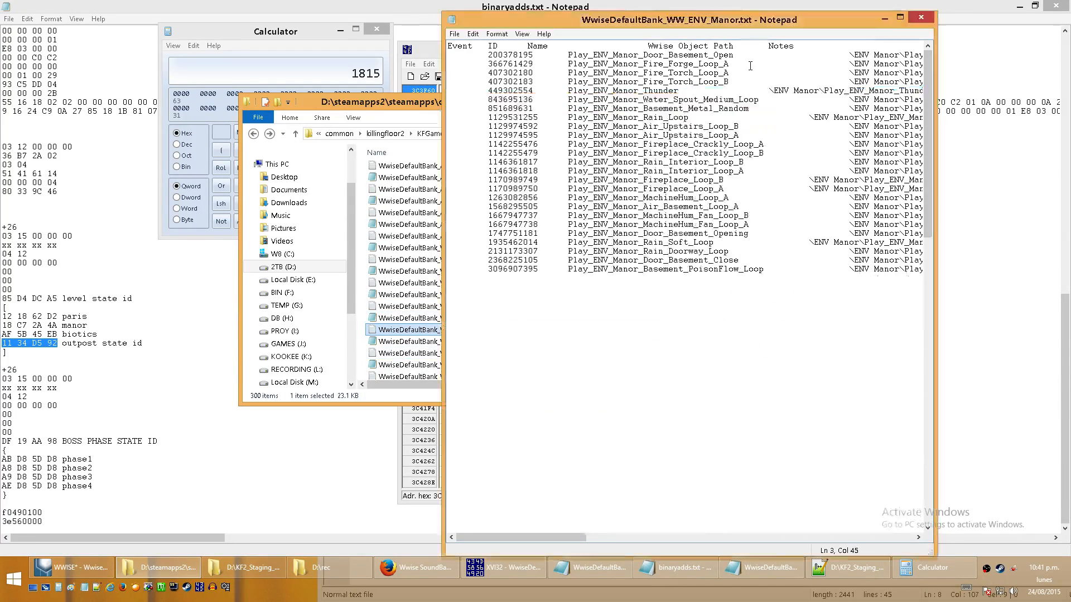
left_click(926, 19)
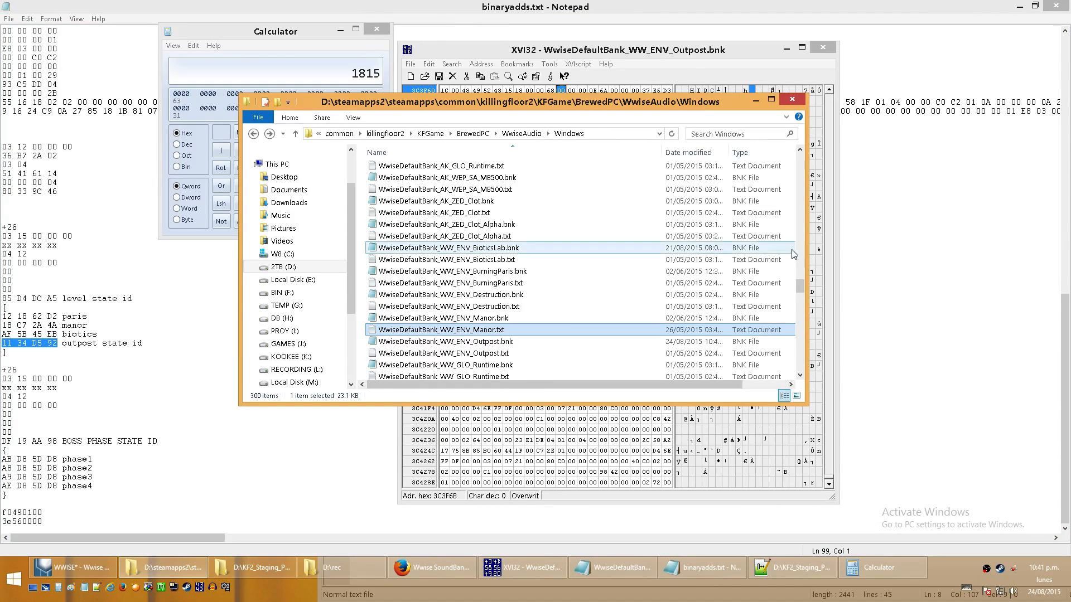
- Examine WwiseDefaultBank_WW_VOX_NPC_HansVolter.txt in the English(US) folder for the boss intro, Ph2Start, Ph3Start, Ph4Start and death events, highlighting the death event's ID
left_click_drag(798, 285, 827, 151)
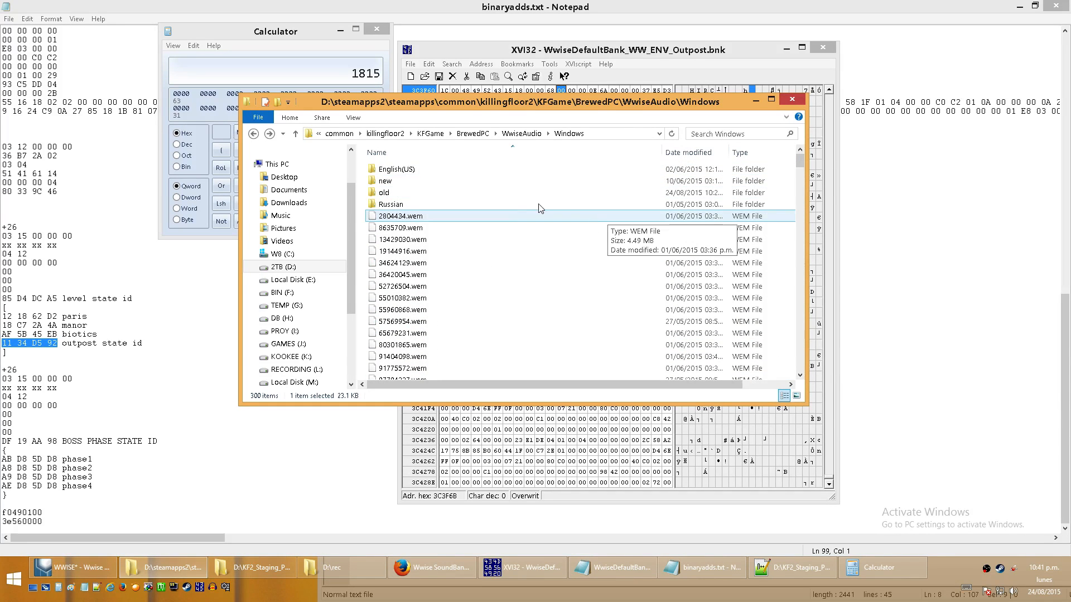
double_click(429, 167)
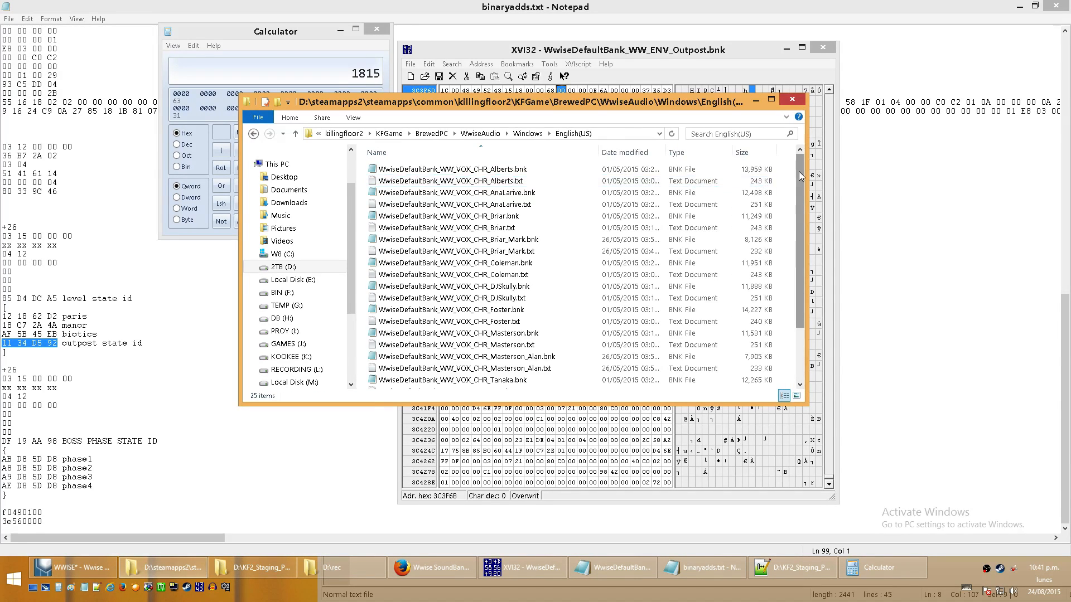
scroll(505, 335, "down", 2)
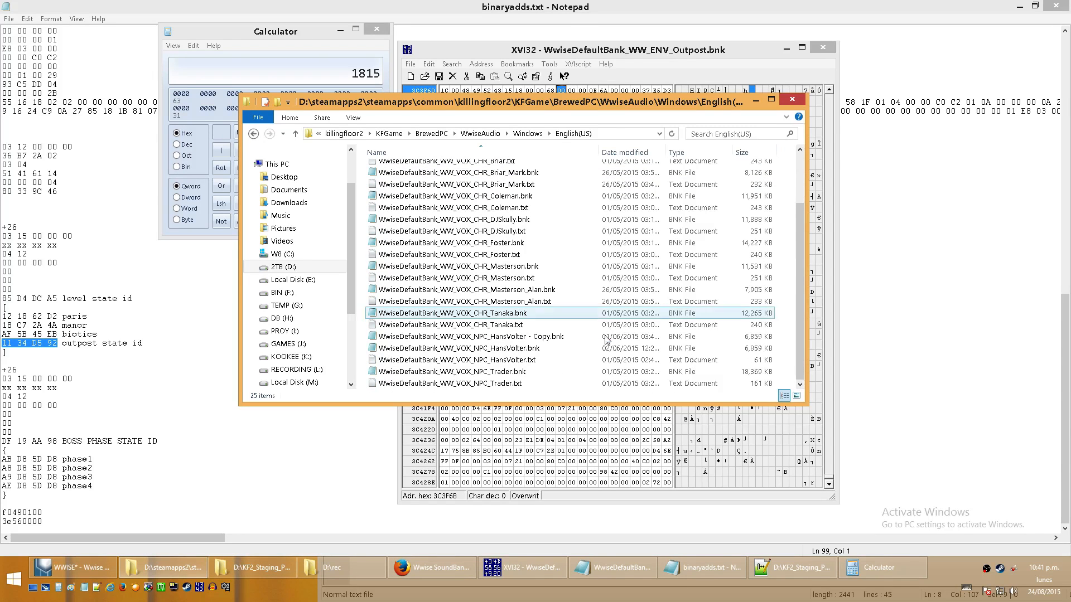
double_click(506, 358)
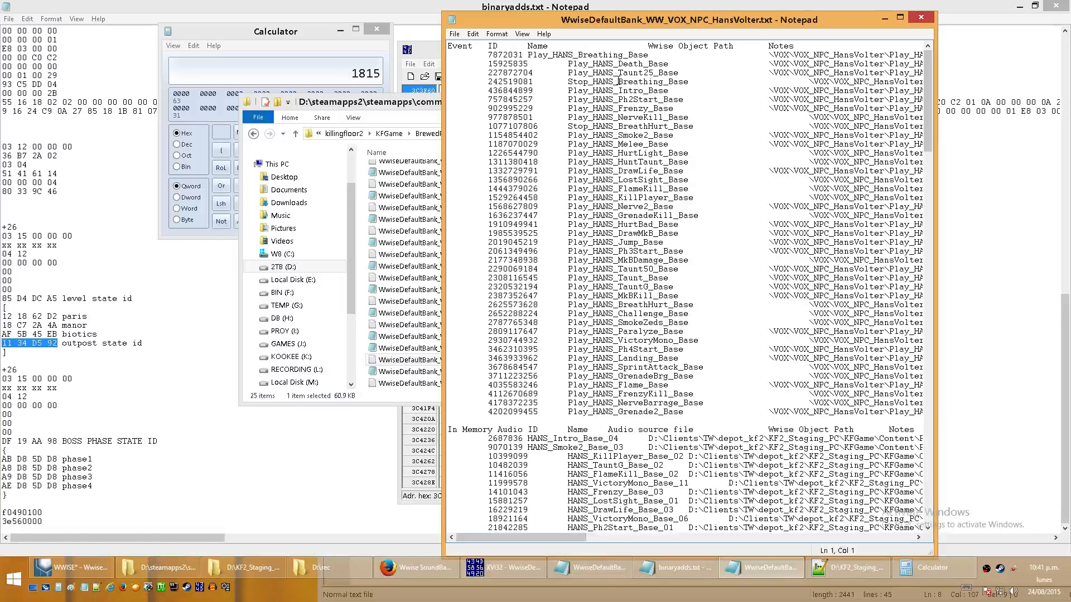
left_click_drag(589, 90, 677, 90)
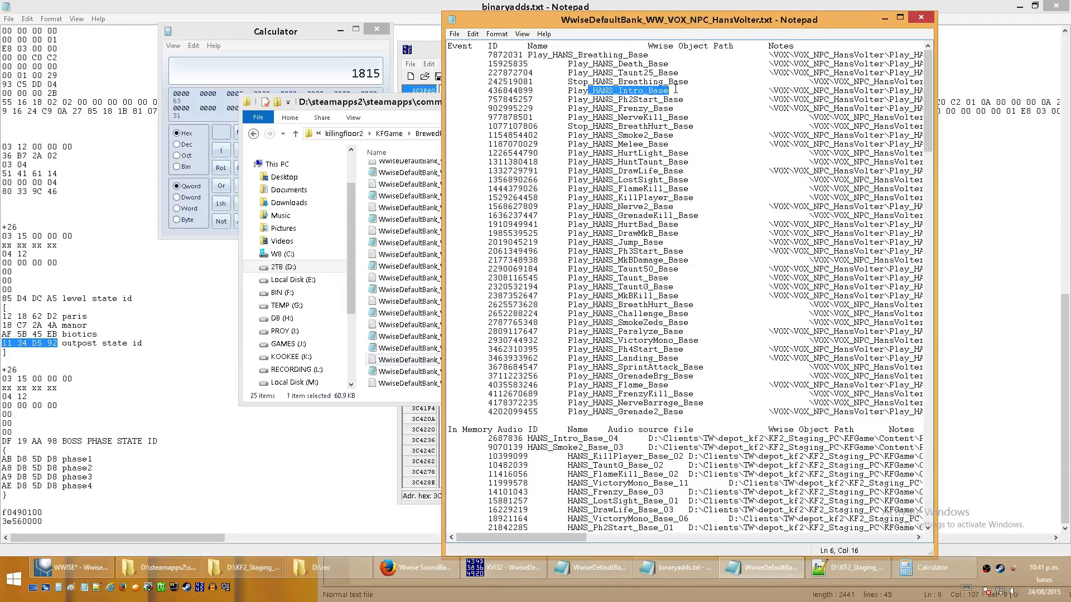
left_click_drag(599, 99, 701, 100)
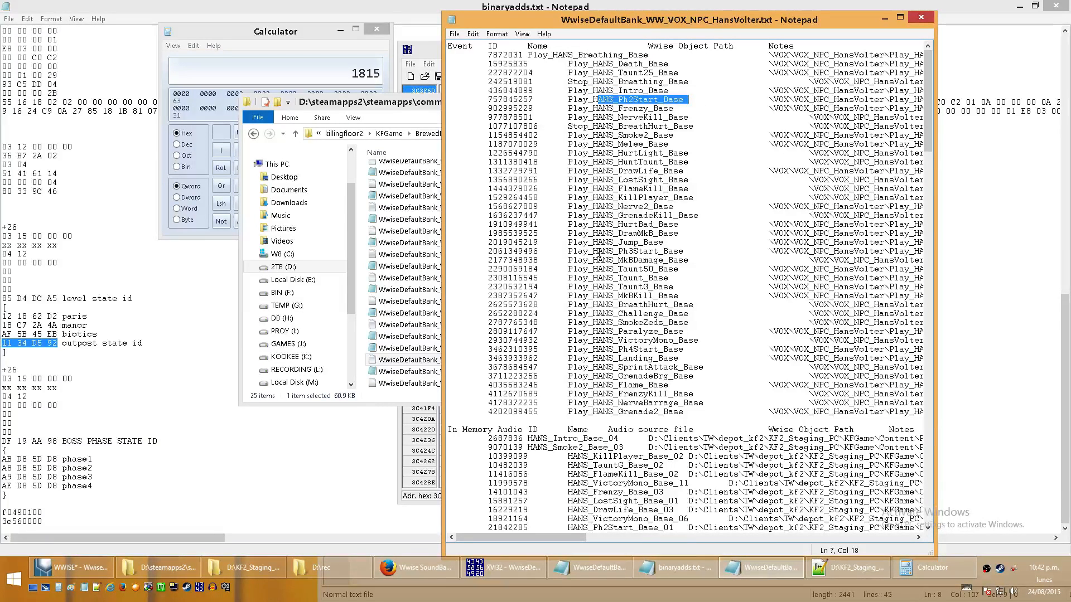
left_click_drag(599, 251, 703, 251)
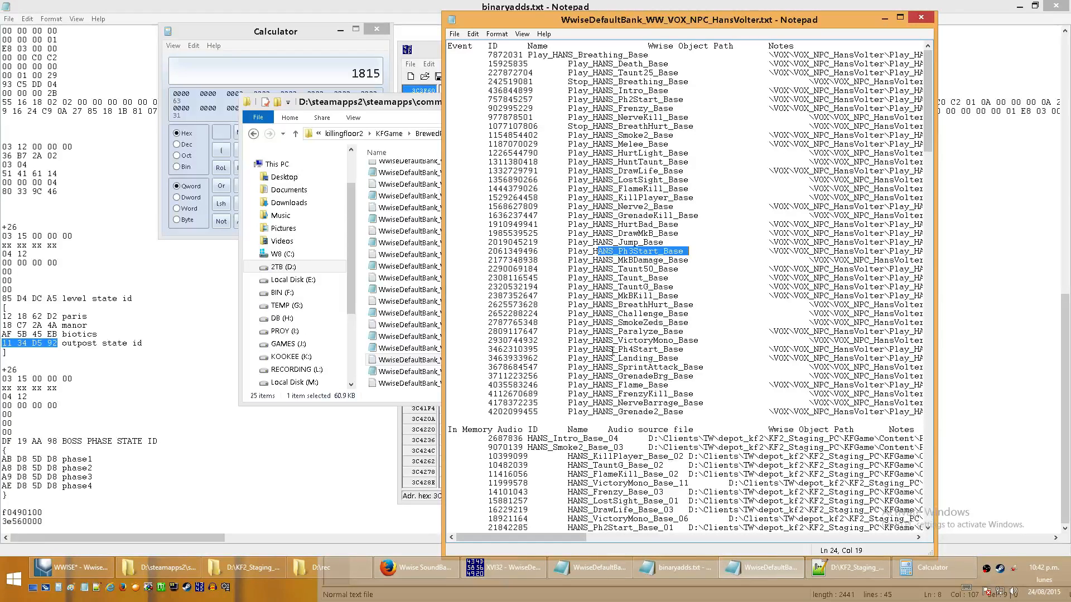
left_click_drag(614, 351, 711, 351)
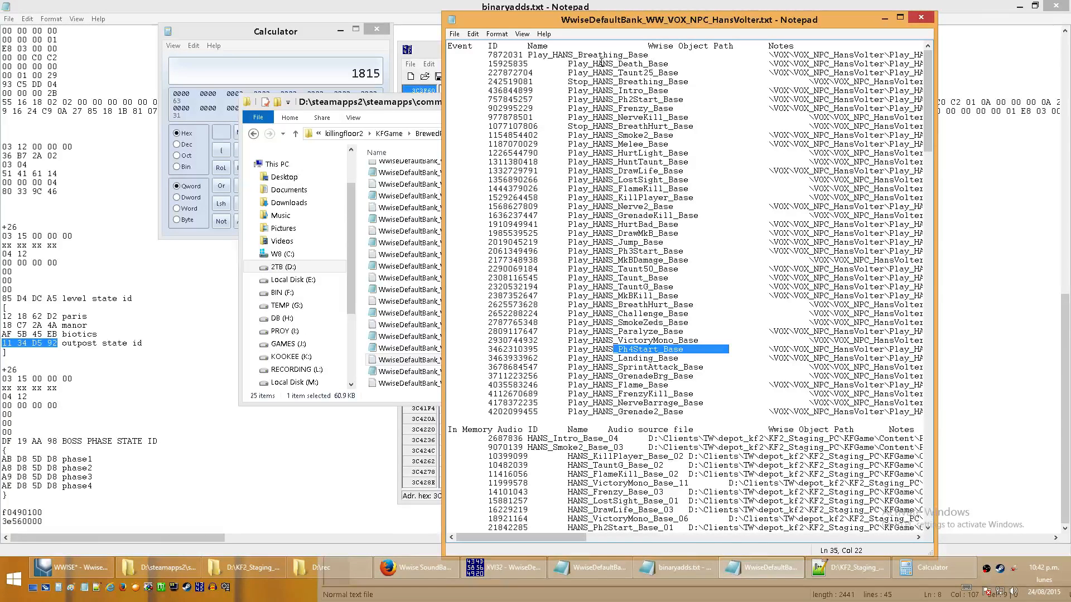
left_click_drag(599, 64, 694, 62)
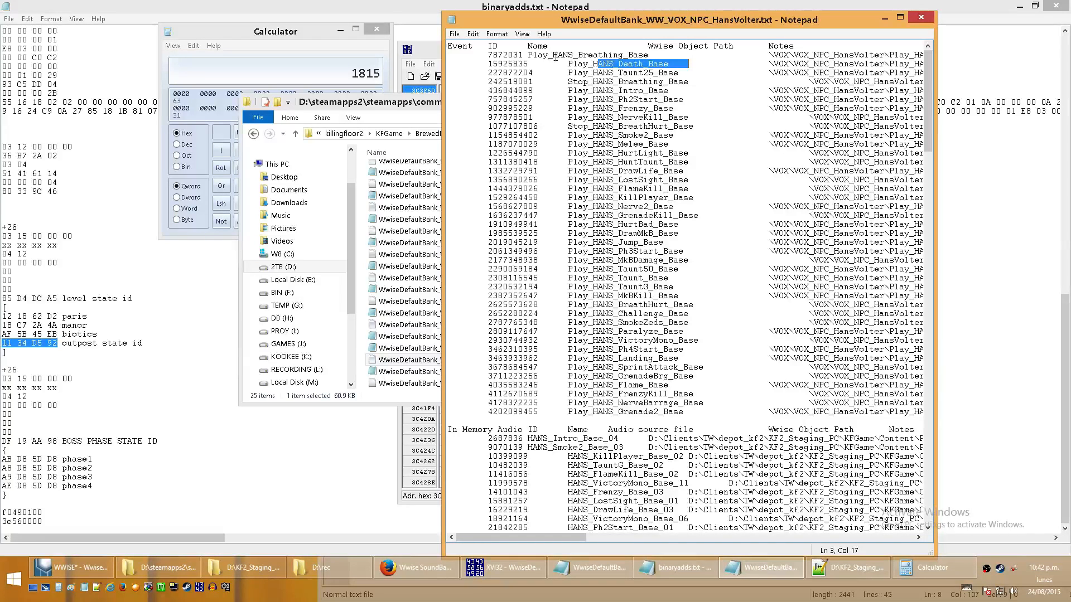
mouse_move(529, 56)
left_mouse_down()
mouse_move(487, 66)
mouse_move(535, 64)
left_mouse_up()
left_click(487, 66)
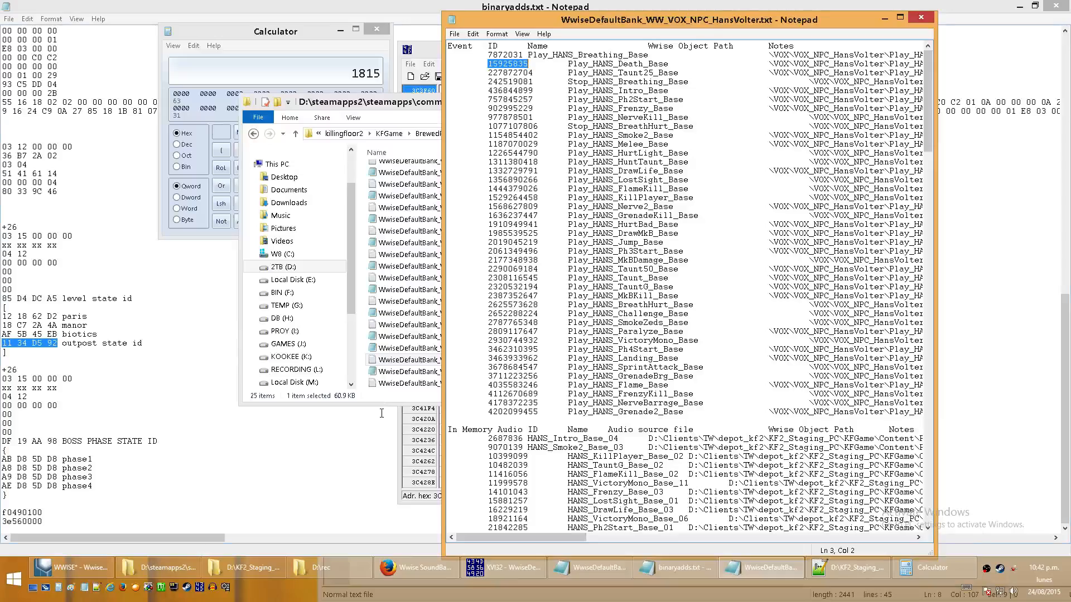
left_click(502, 567)
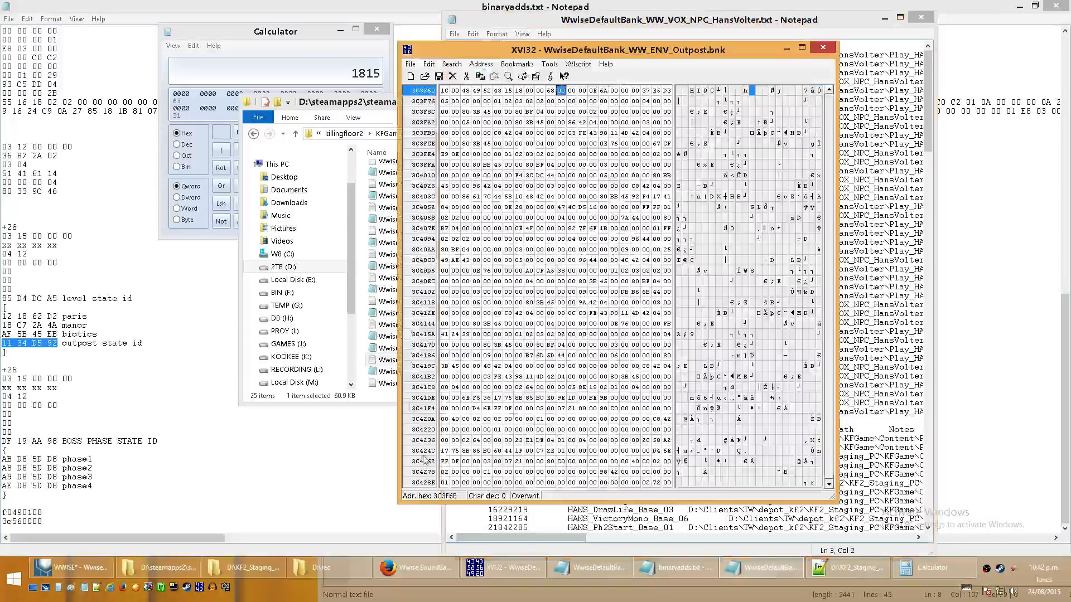
left_click(814, 23)
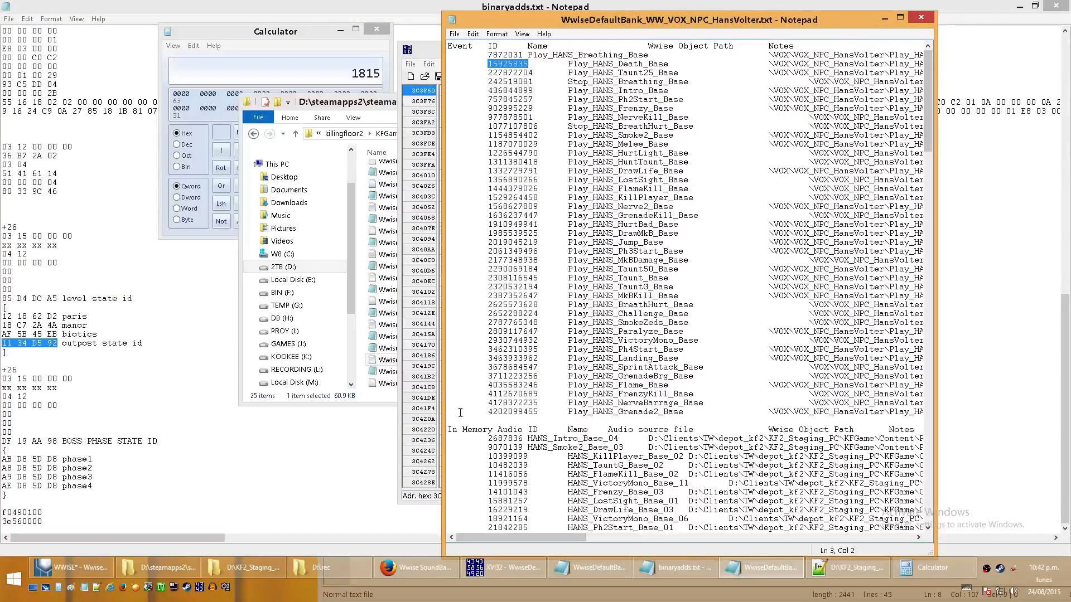
left_click(425, 423)
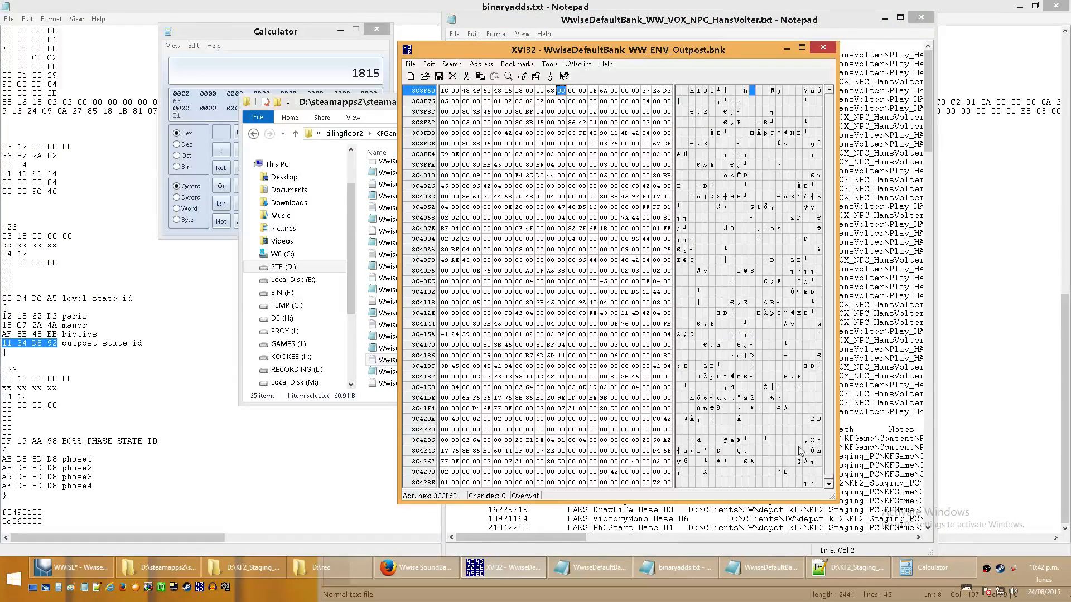
left_click(78, 567)
left_click(1022, 5)
left_click(796, 24)
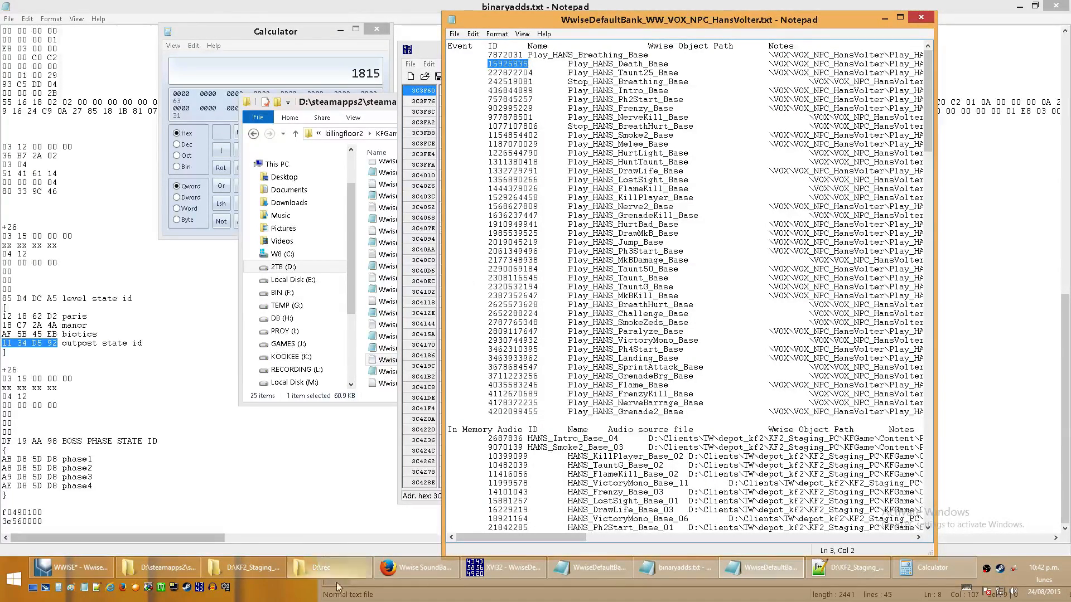
left_click(415, 567)
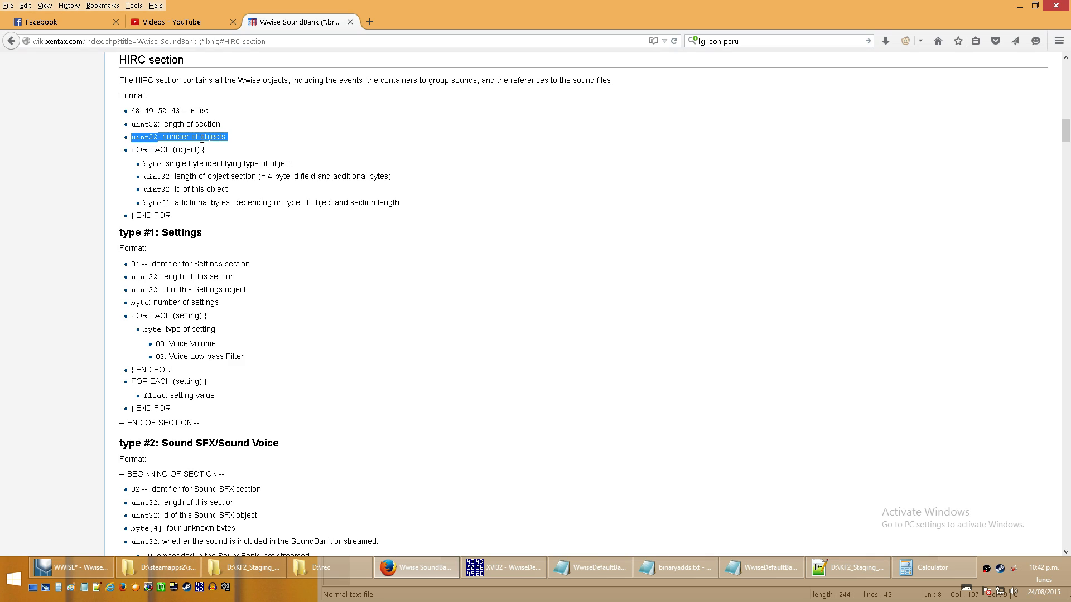
left_click(1022, 5)
left_click(416, 260)
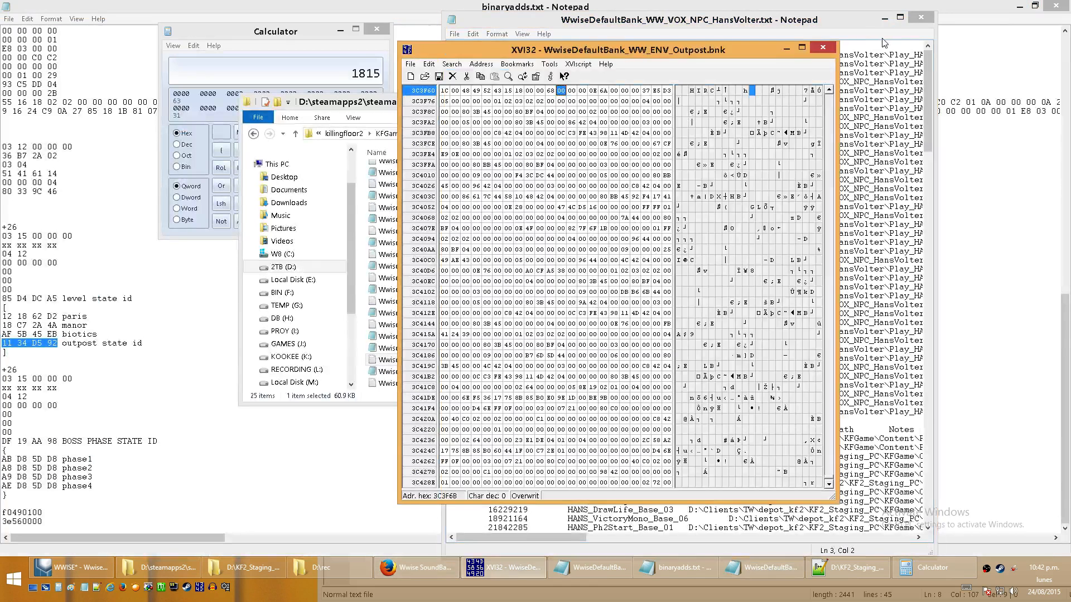
- Close XVI32 and the HansVolter event list, and return to binaryadds.txt, declining to delete the broken WwiseDefaultBank_WW_MMNU_Login.bnk shortcut
left_click(824, 50)
left_click(921, 17)
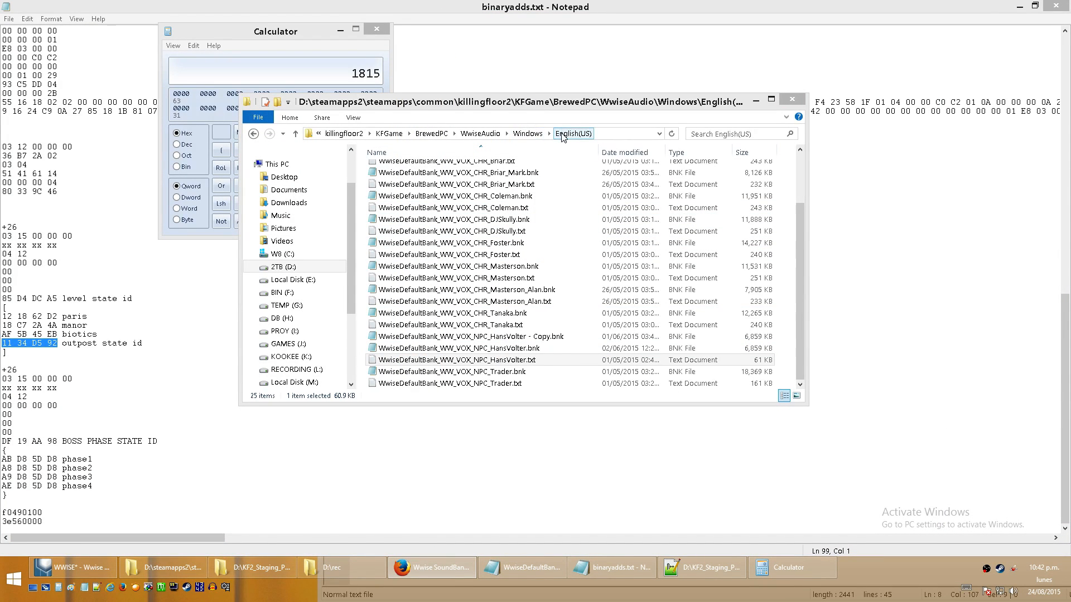
left_click(613, 568)
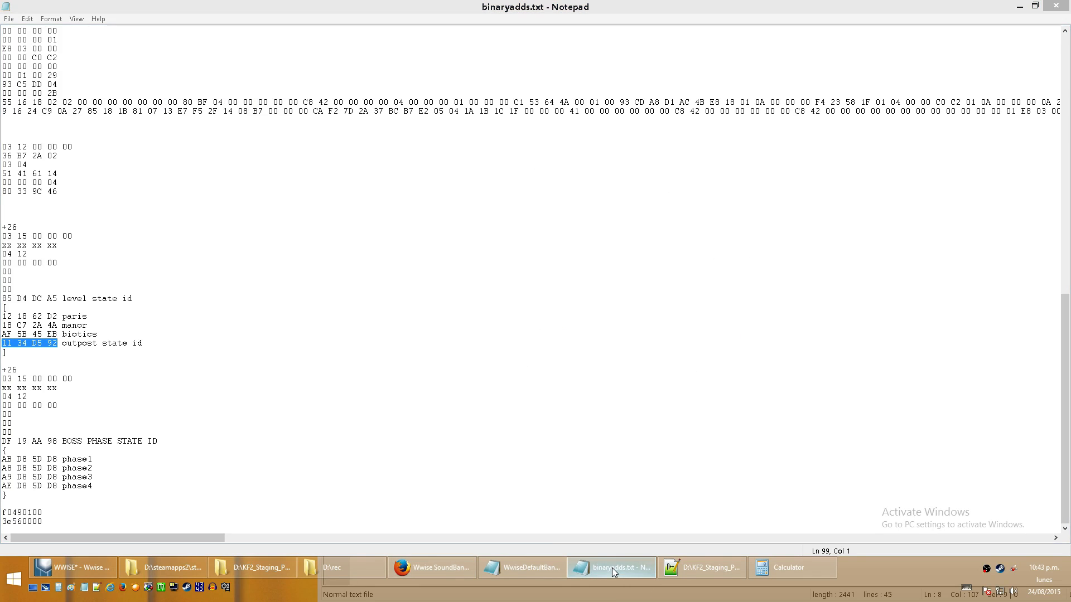
right_click(611, 568)
left_click(562, 442)
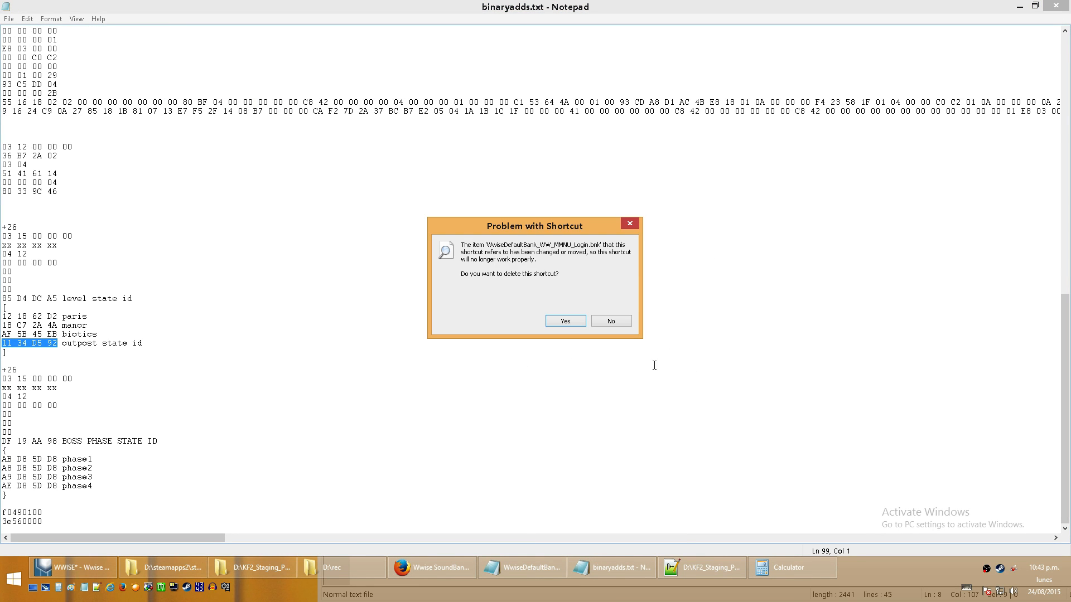
left_click(627, 321)
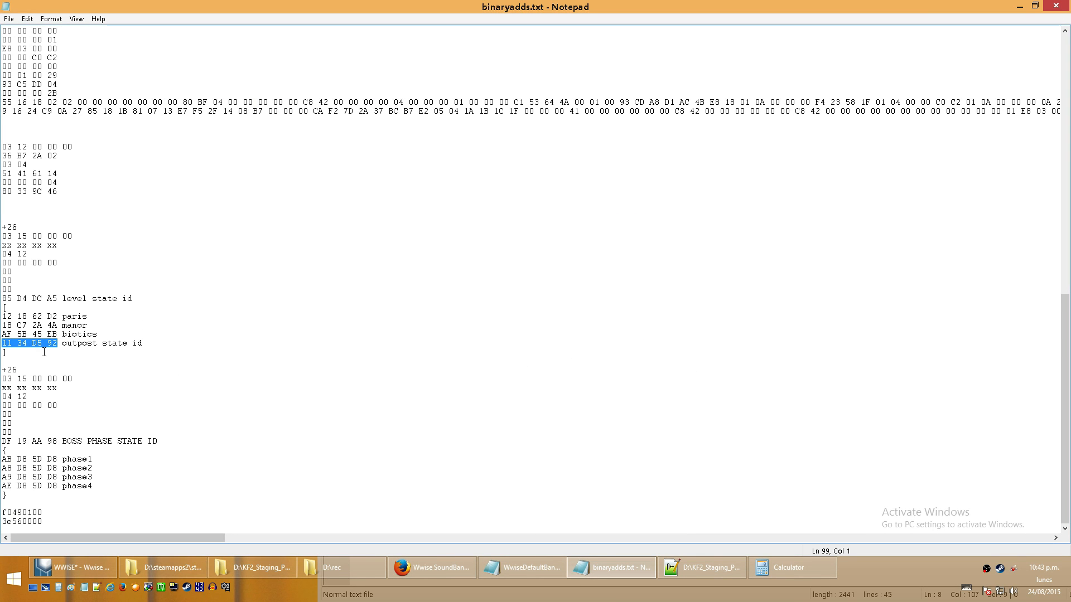
- Review the level state and boss phase state action templates in binaryadds.txt, highlighting the byte lines of each
left_click_drag(44, 352, 3, 236)
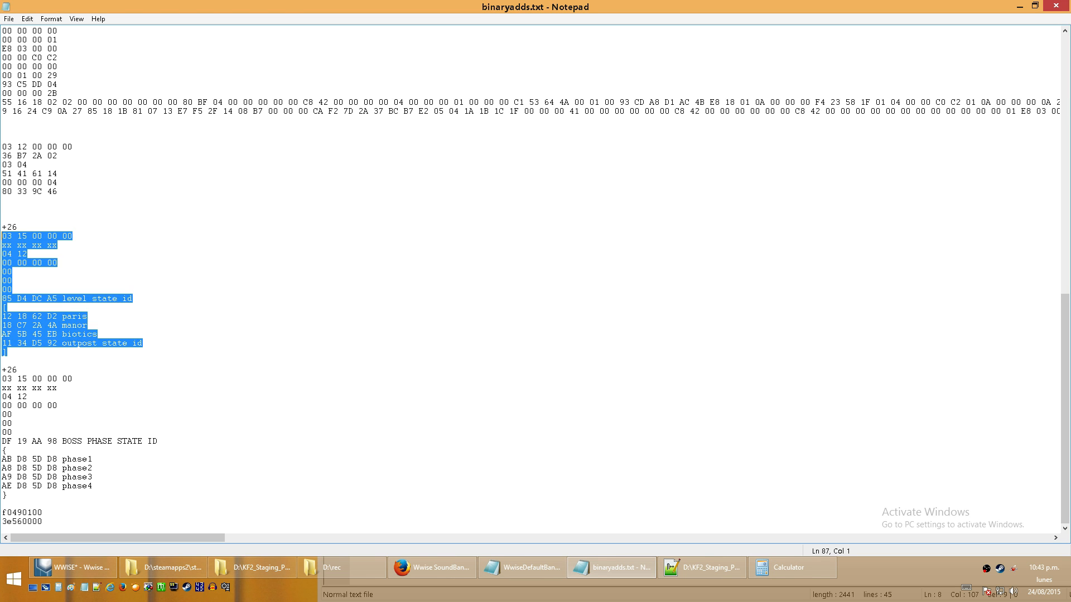
left_click(50, 209)
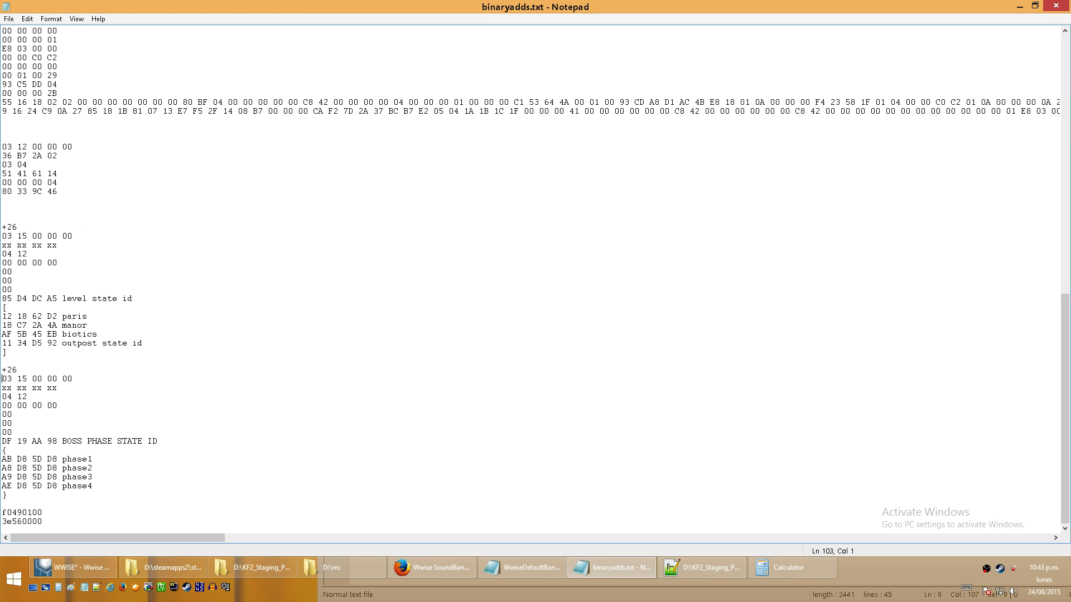
left_click_drag(4, 380, 3, 455)
left_click(134, 441)
left_click(37, 478)
left_click(117, 475)
left_click_drag(38, 433, 2, 380)
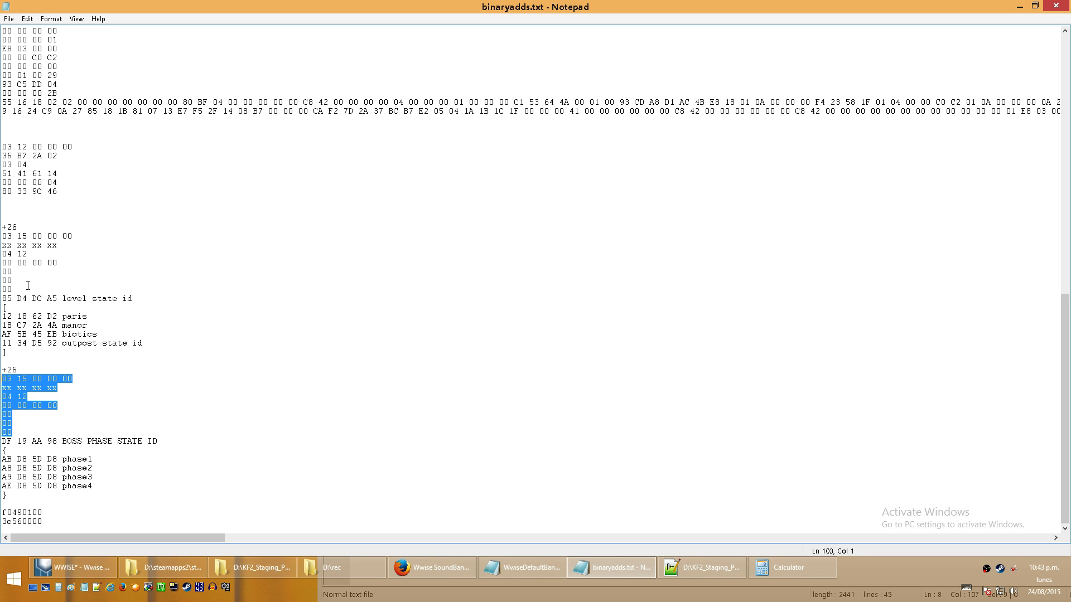
- Highlight the level state template's bytes above the state group ID, and single out its 04 12 line
left_click_drag(27, 289, 2, 237)
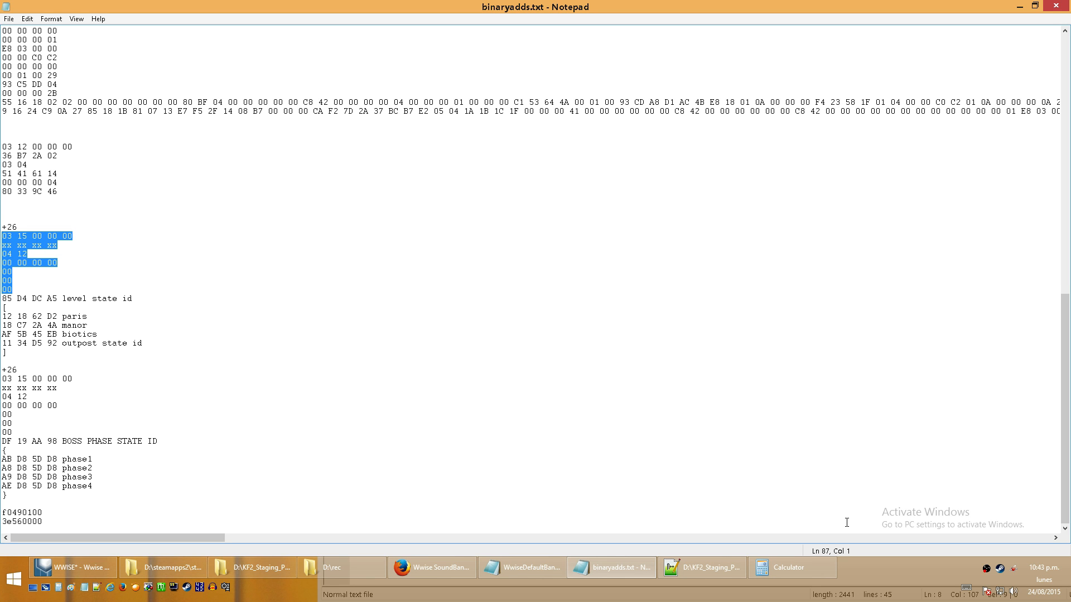
left_click(31, 253)
key("shift+Home")
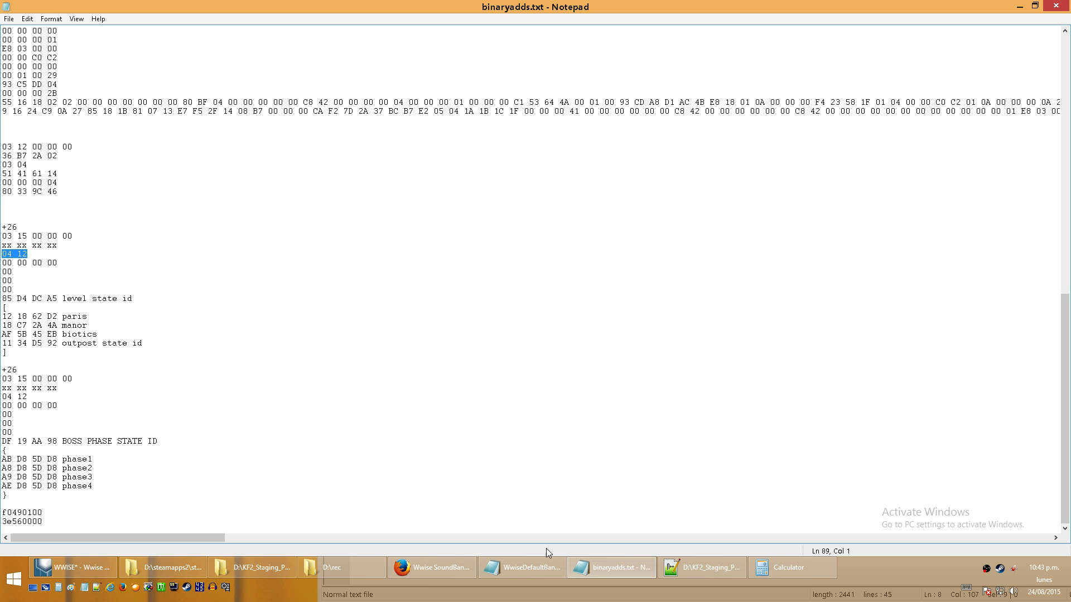
- Switch to Firefox, float the Wwise SoundBank wiki page over the notes, and go to its type #3: Event Action section
left_click(433, 572)
double_click(499, 5)
left_click_drag(443, 19, 766, 62)
left_click_drag(879, 140, 882, 93)
scroll(680, 318, "down", 5)
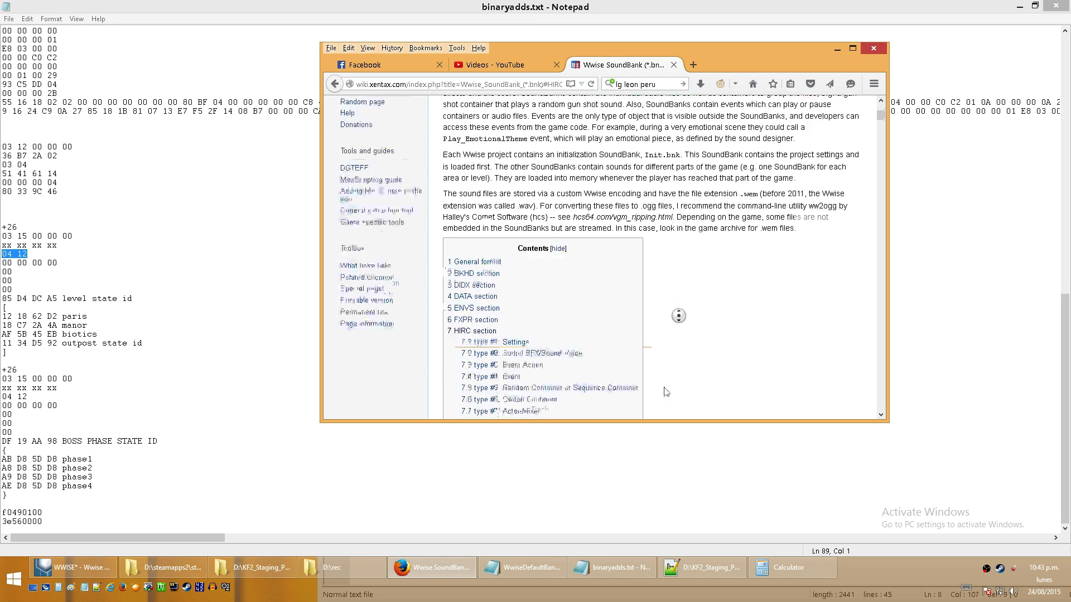
middle_click(710, 265)
left_click(527, 279)
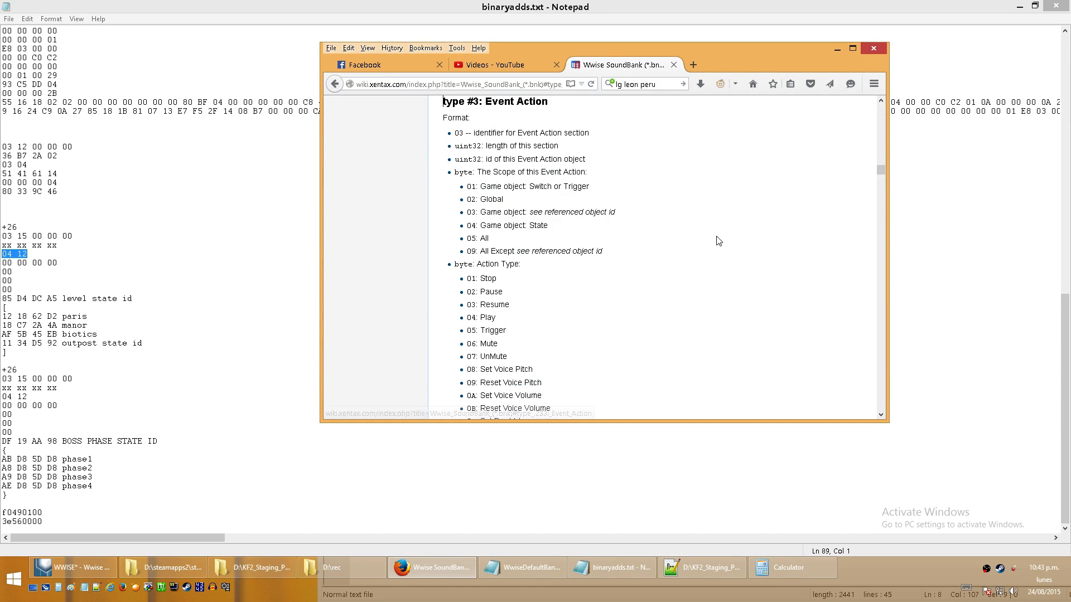
- Highlight scope 04 Game object: State and action type 12: Set State on the wiki page, and review the remaining Event Action fields
scroll(717, 196, "down", 2)
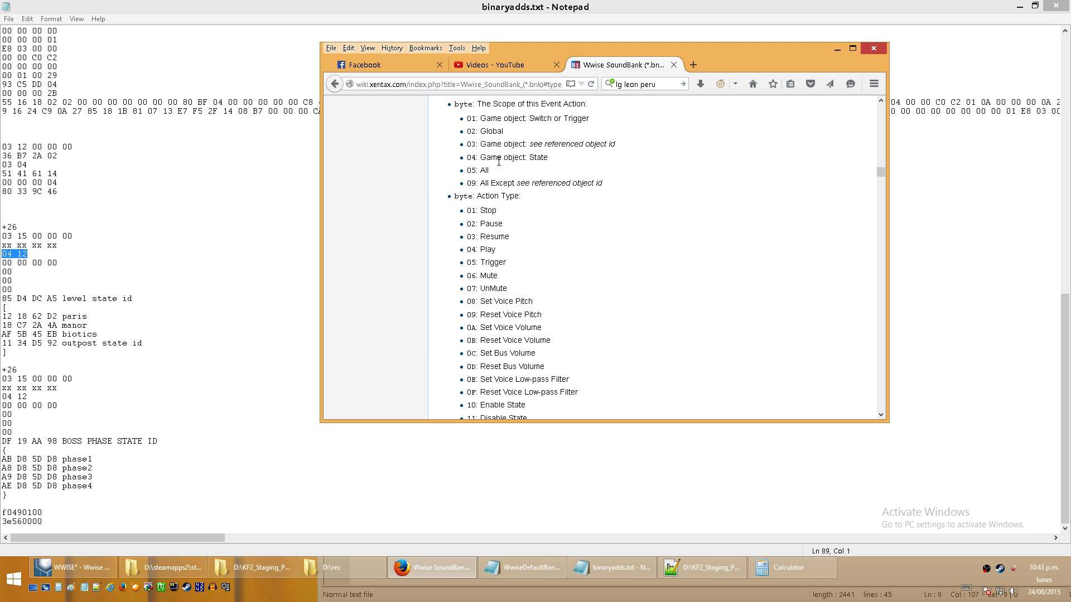
left_click_drag(549, 157, 476, 158)
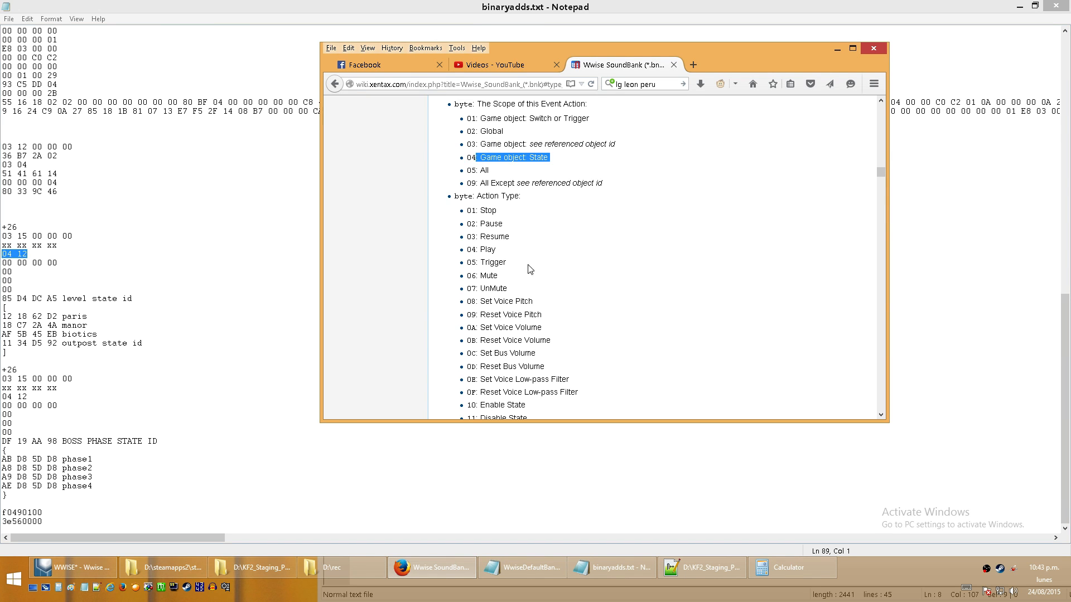
middle_click(691, 292)
middle_click(680, 342)
left_click_drag(520, 280, 462, 280)
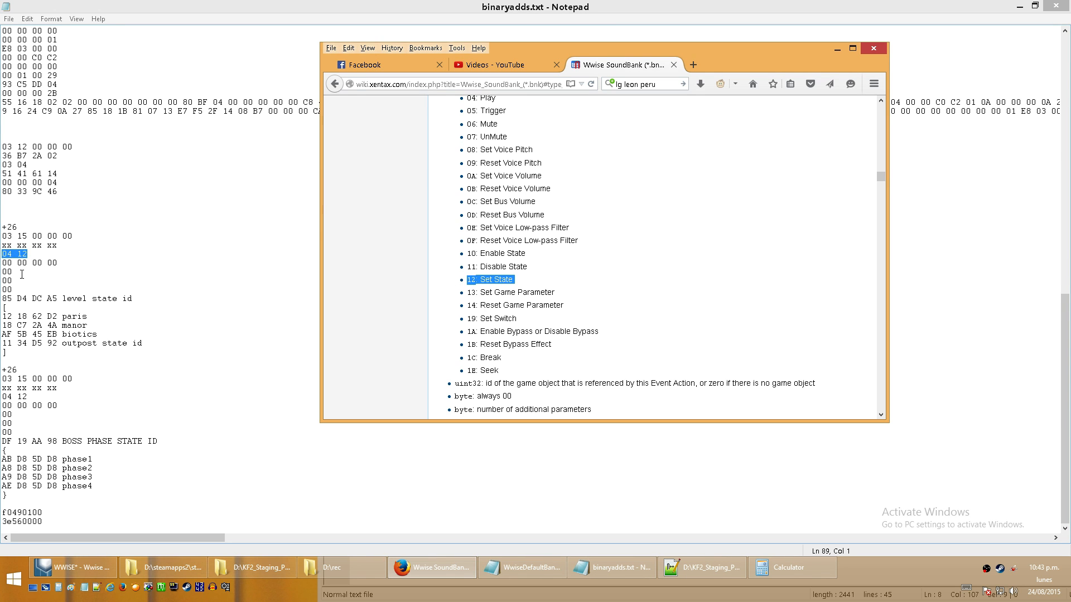
middle_click(789, 173)
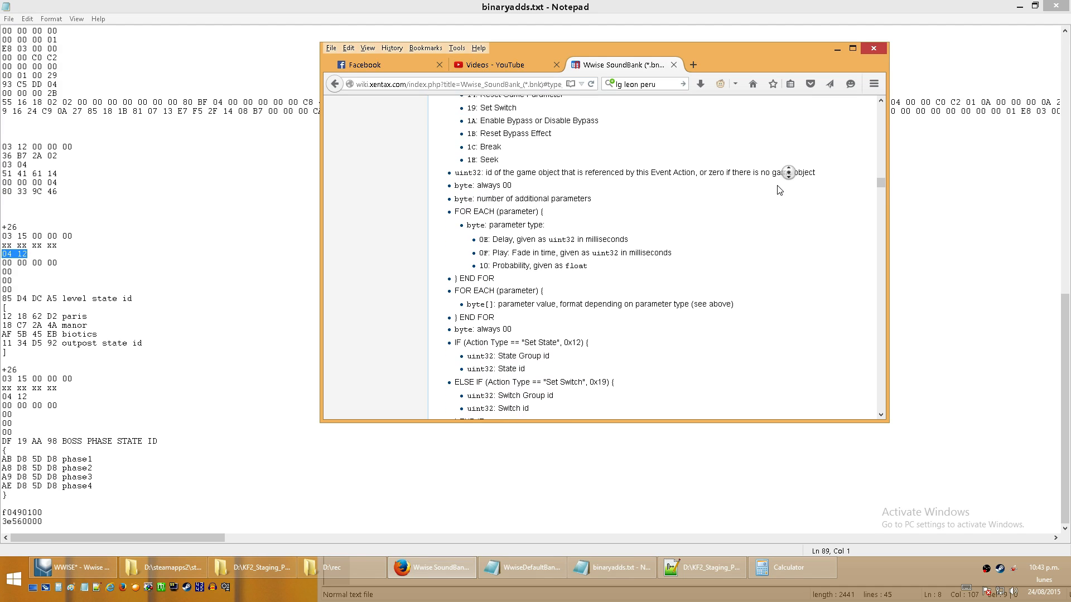
middle_click(459, 206)
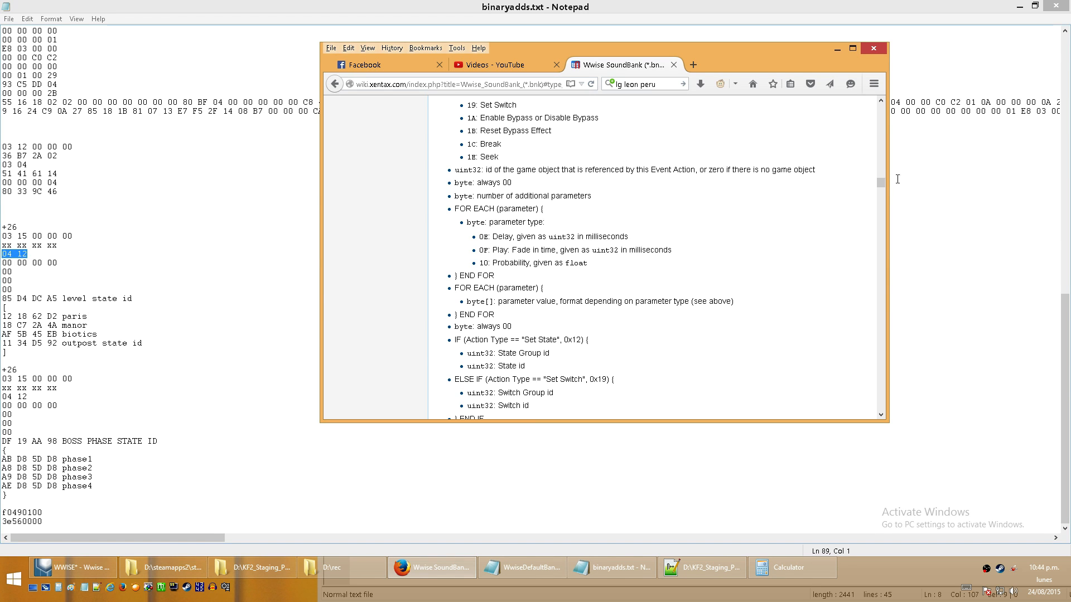
- Close binaryadds.txt and look through the game's WwiseAudio Windows and English(US) sound bank folders in File Explorer
left_click(231, 248)
left_click(1059, 3)
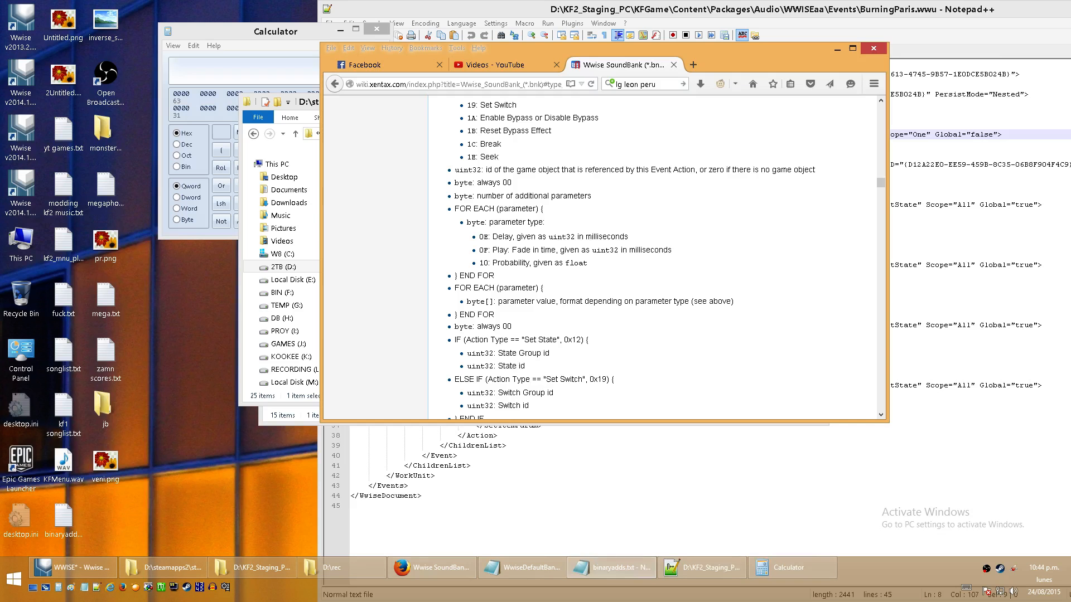
left_click(309, 104)
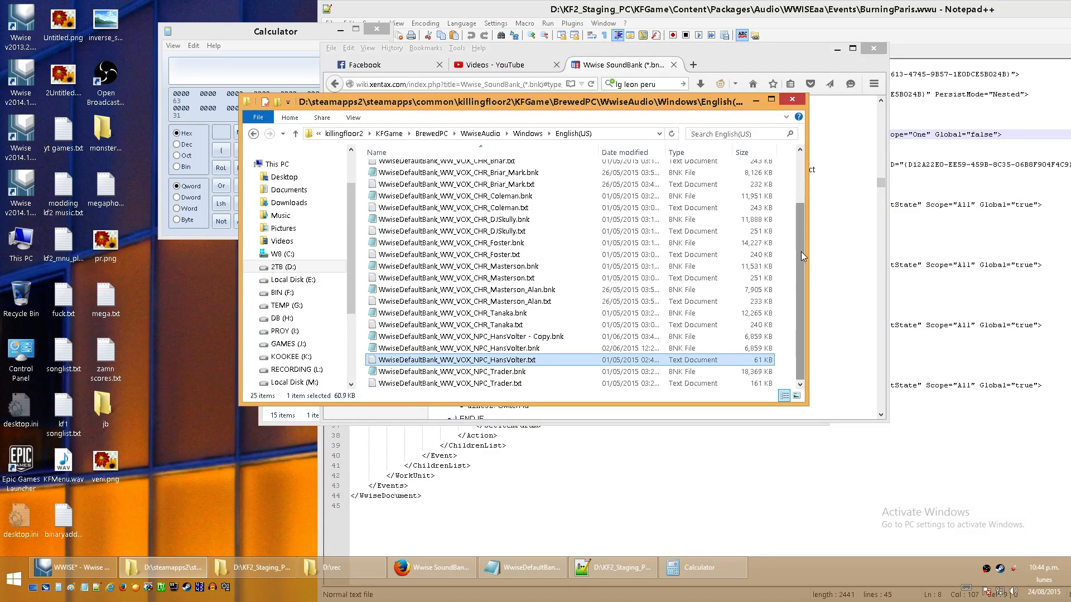
left_click(520, 221)
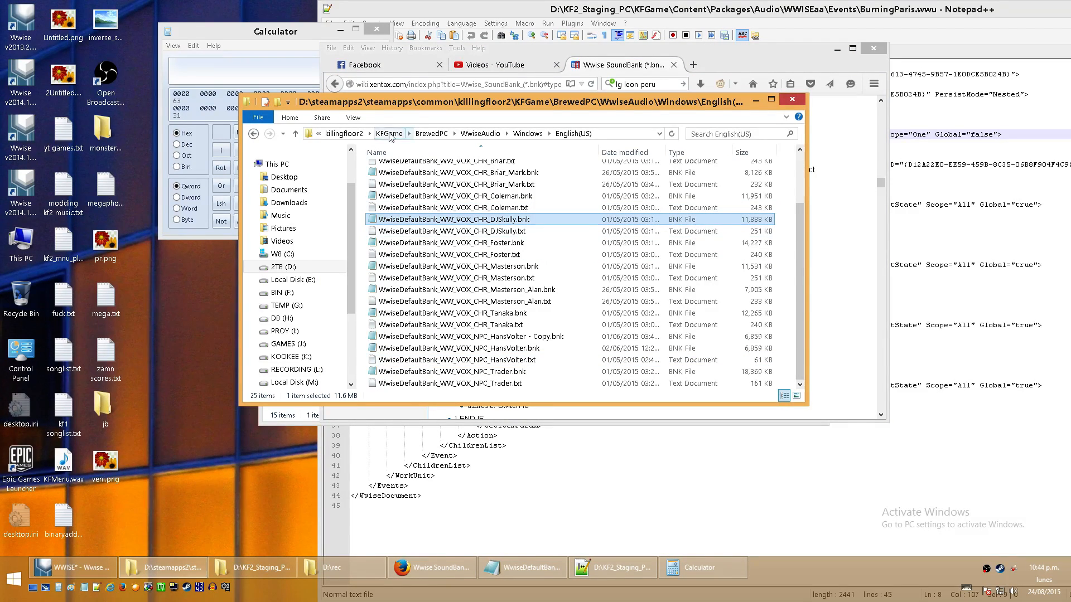
left_click(296, 136)
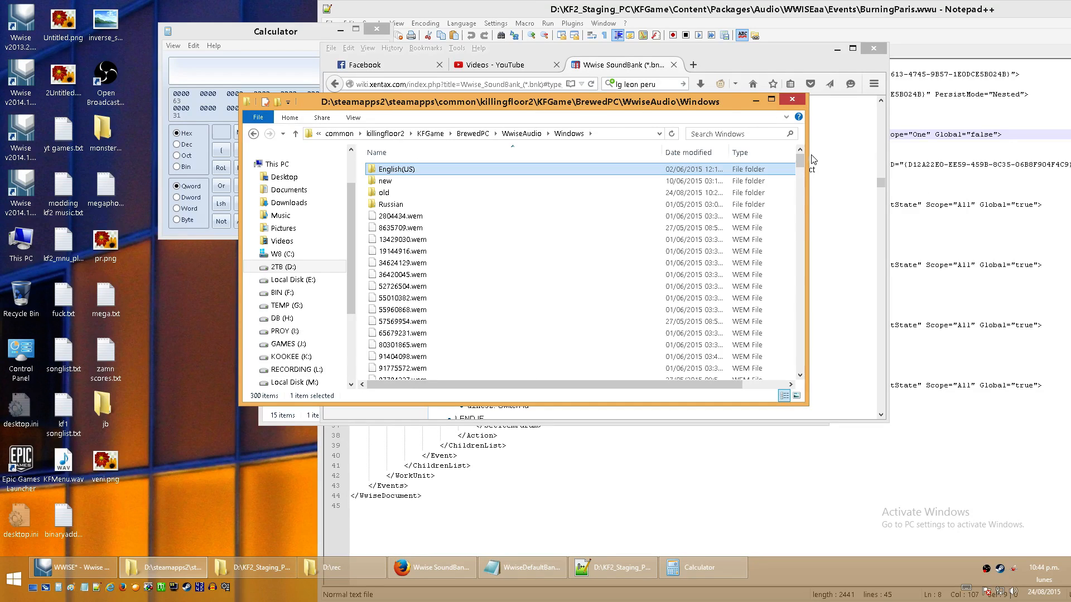
left_click_drag(799, 160, 822, 392)
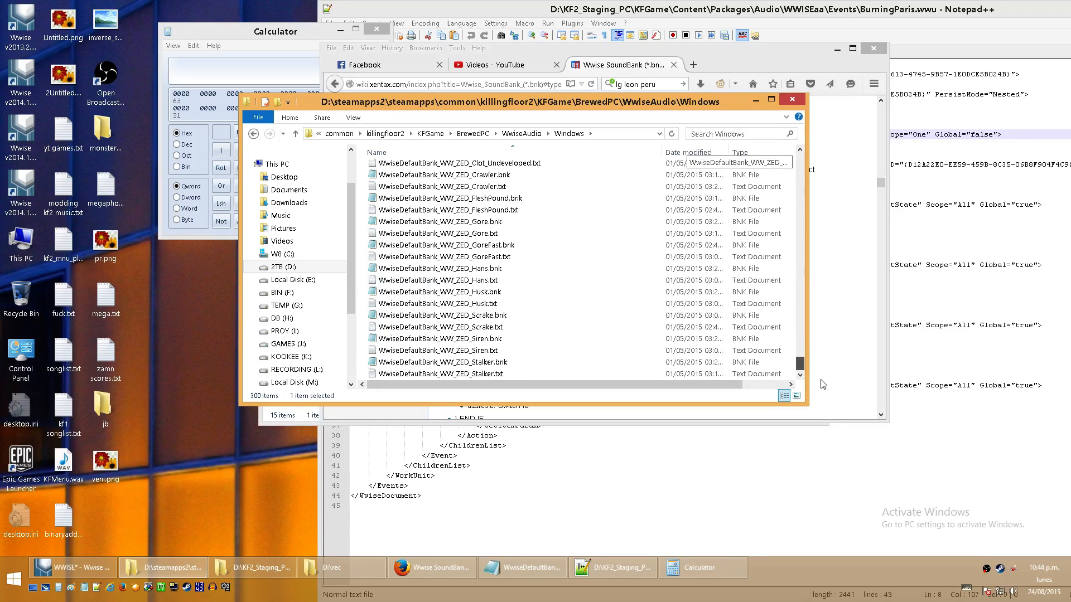
left_click(254, 134)
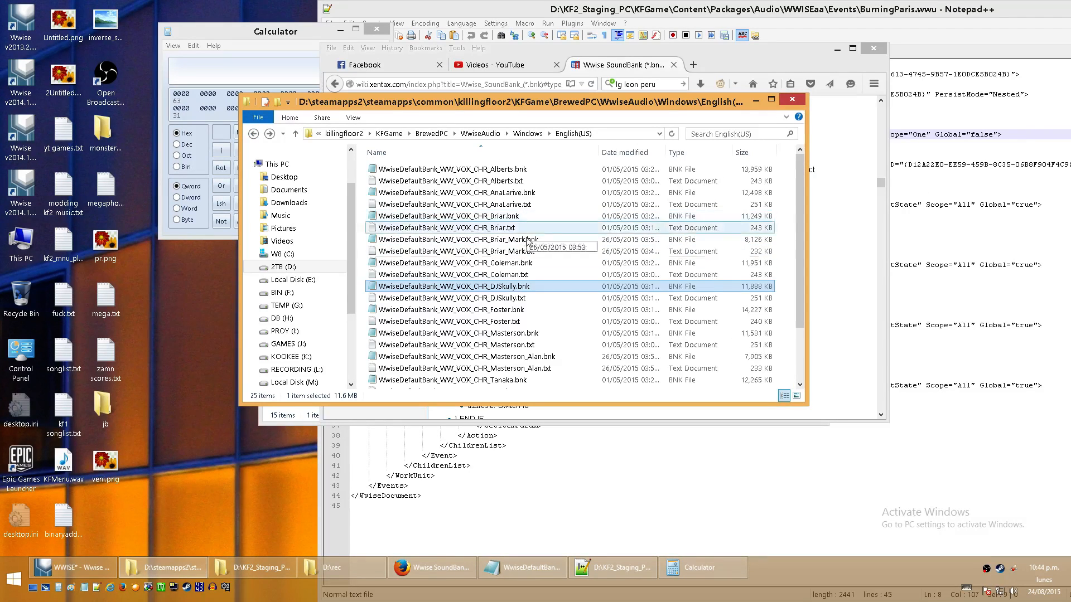
- Open WwiseDefaultBank_WW_VOX_CHR_DJSkully.txt from the English(US) folder and examine its event list full screen
left_click(513, 299)
double_click(512, 299)
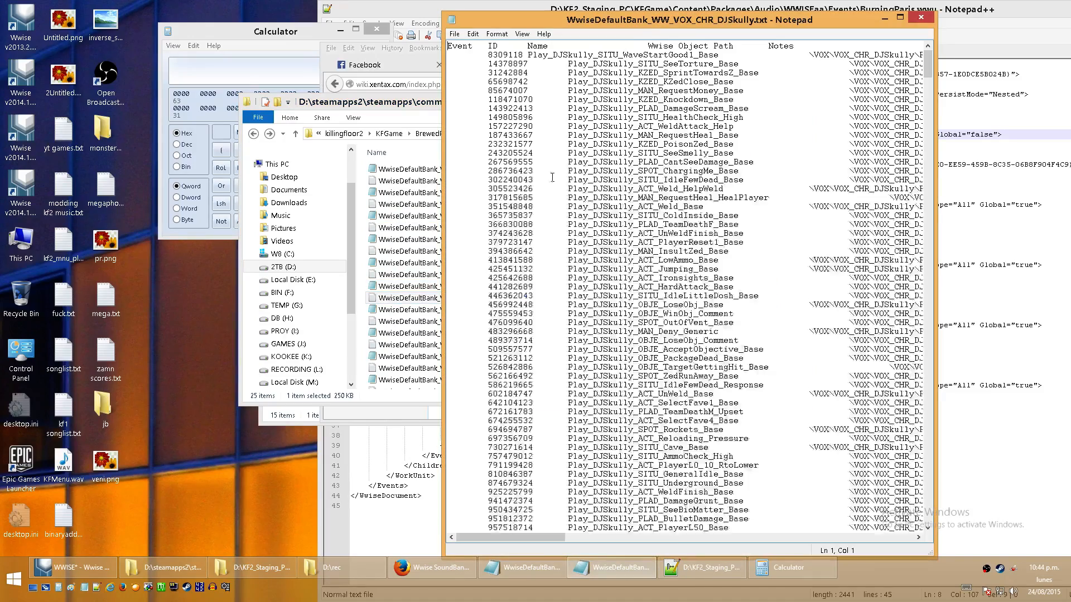
double_click(642, 26)
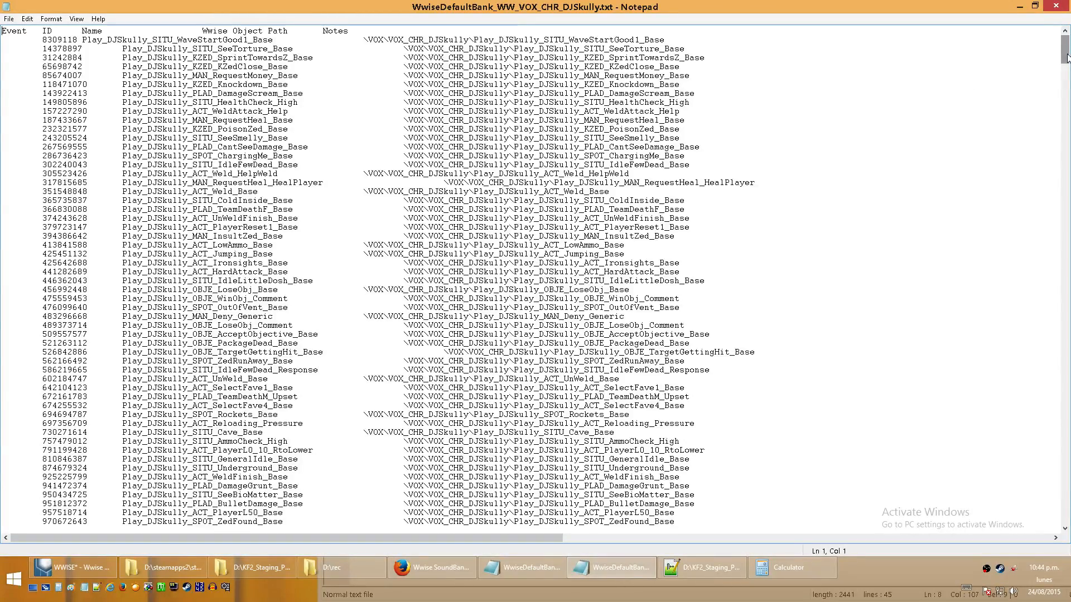
left_click_drag(1067, 58, 1067, 343)
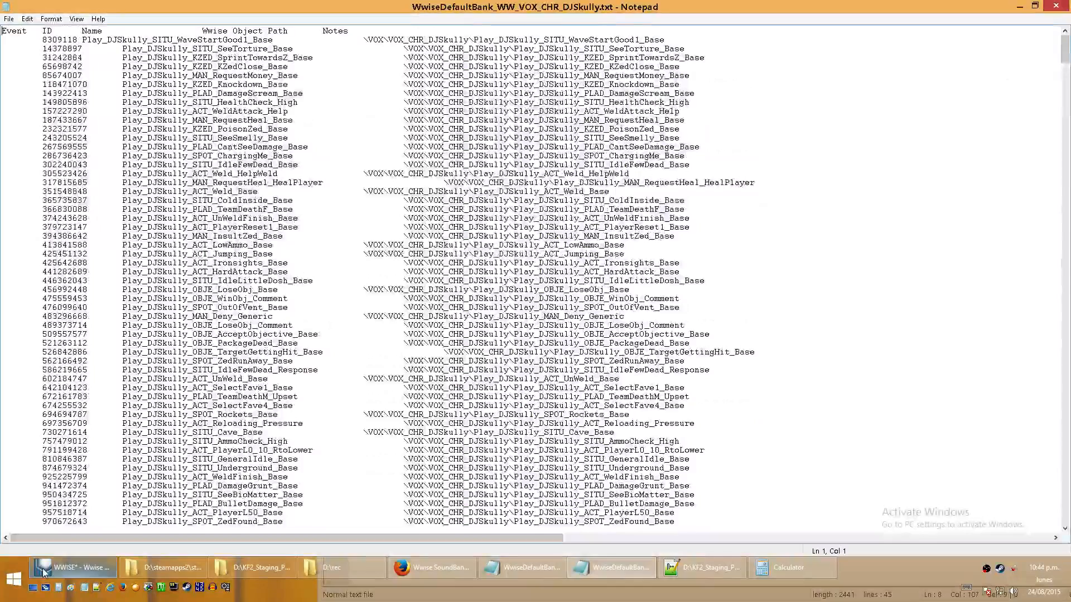
- Float the DJSkully event list over Wwise, show the project's SoundBanks, and bring the list back in front
key("alt+Tab")
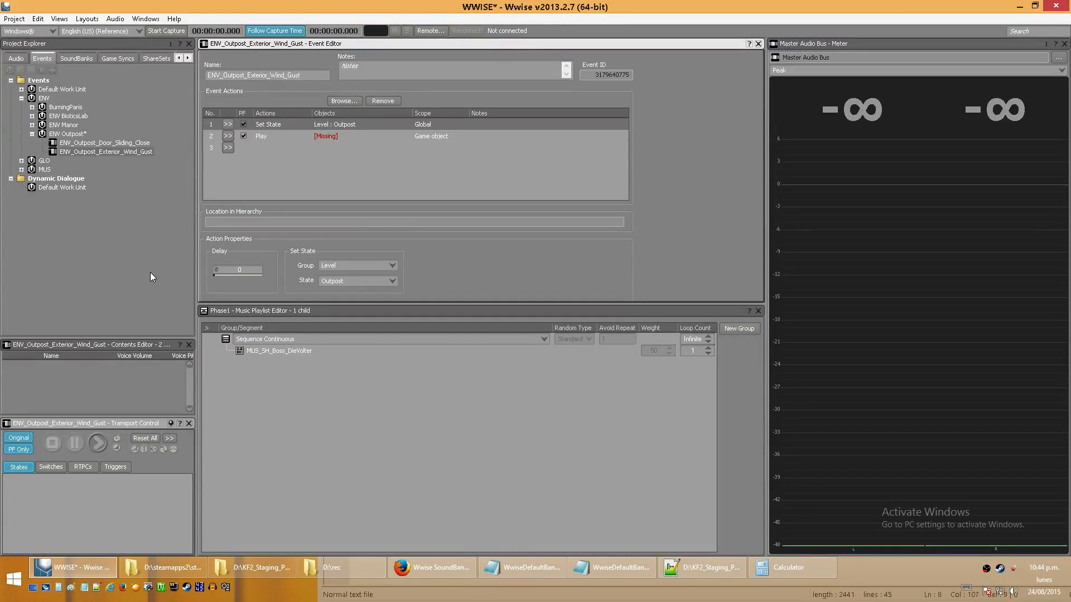
left_click(623, 567)
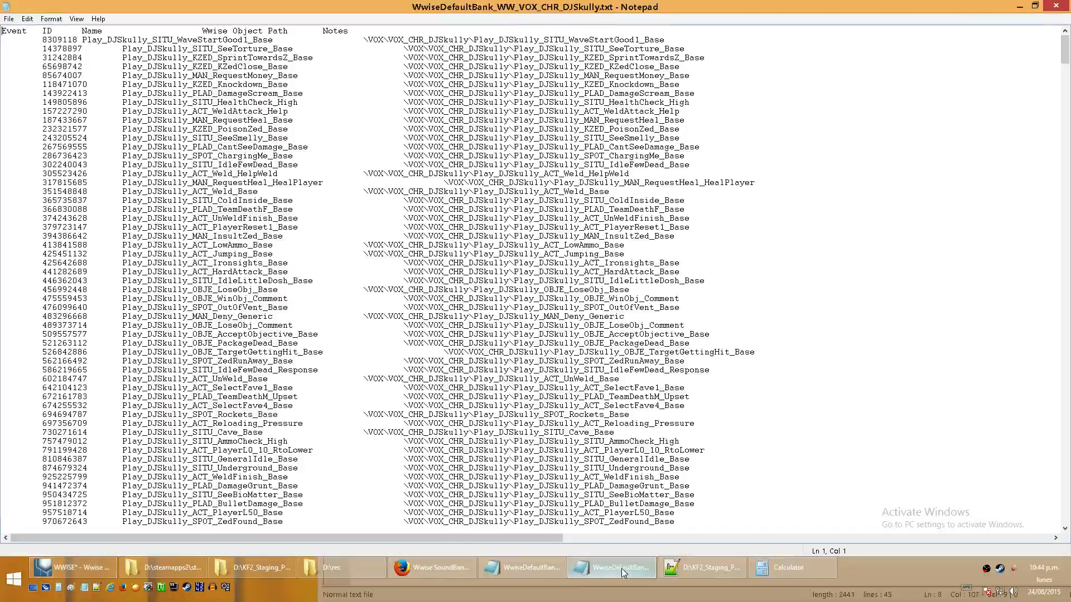
double_click(608, 6)
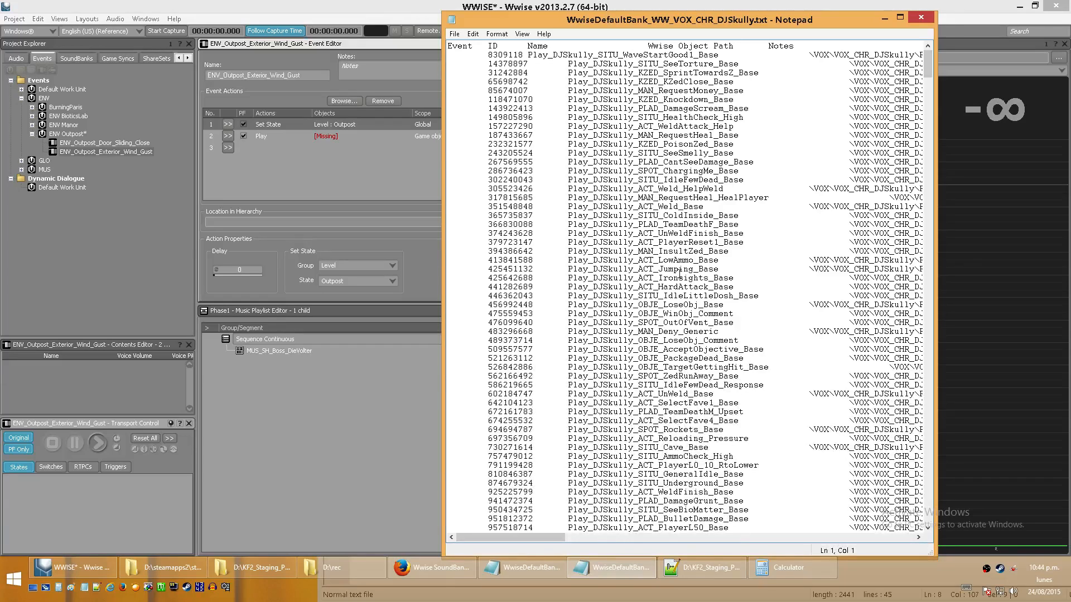
left_click(46, 260)
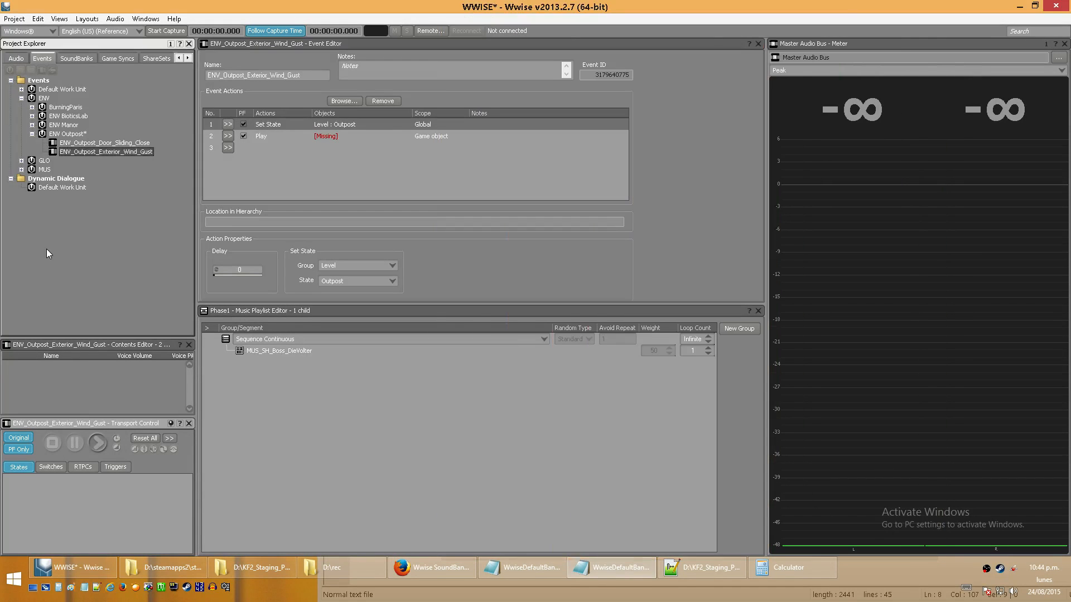
left_click(79, 59)
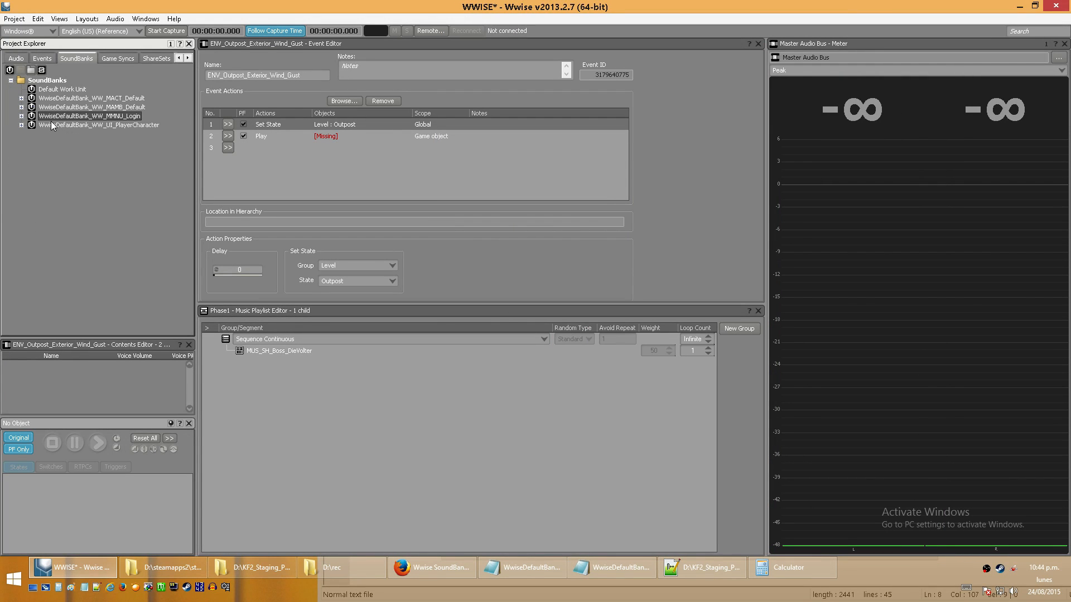
left_click(620, 571)
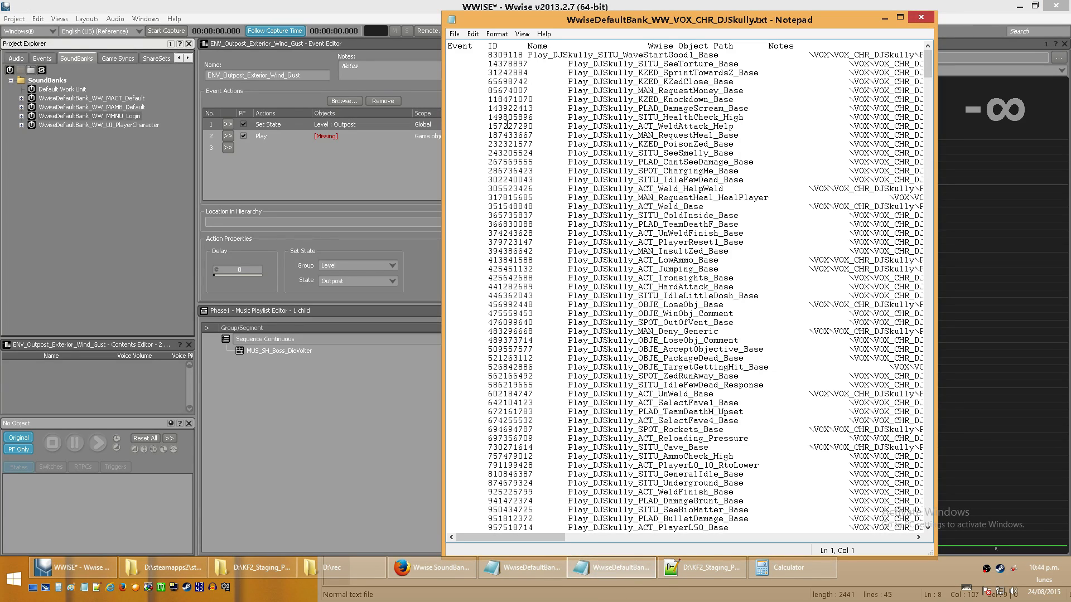
- Look through the DJSkully list's event and audio sections, and highlight its In Memory Audio heading
left_click_drag(928, 62, 928, 223)
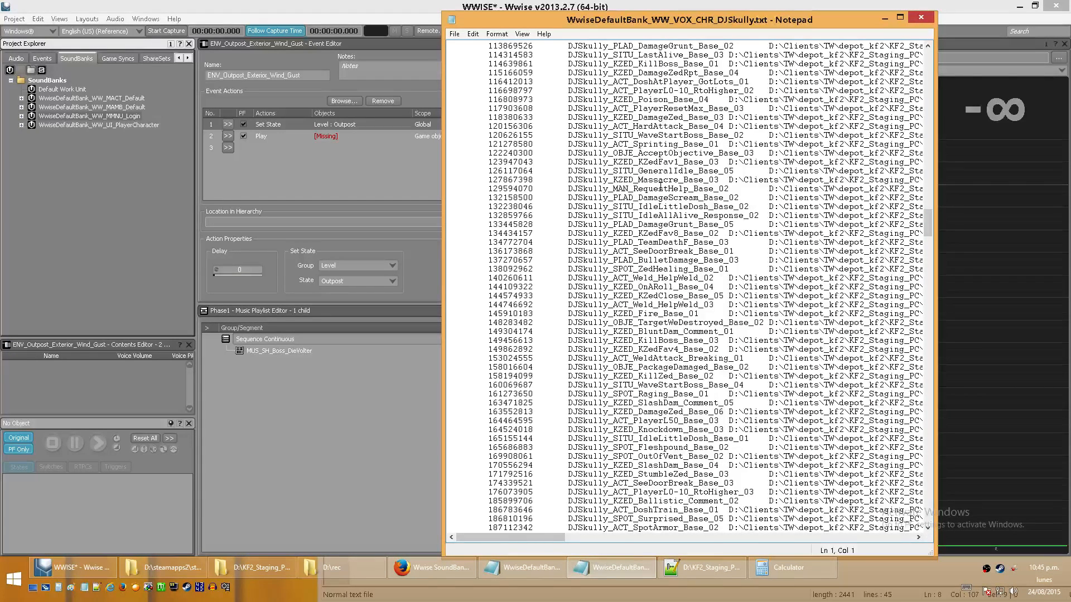
left_click_drag(929, 223, 930, 165)
left_click(549, 393)
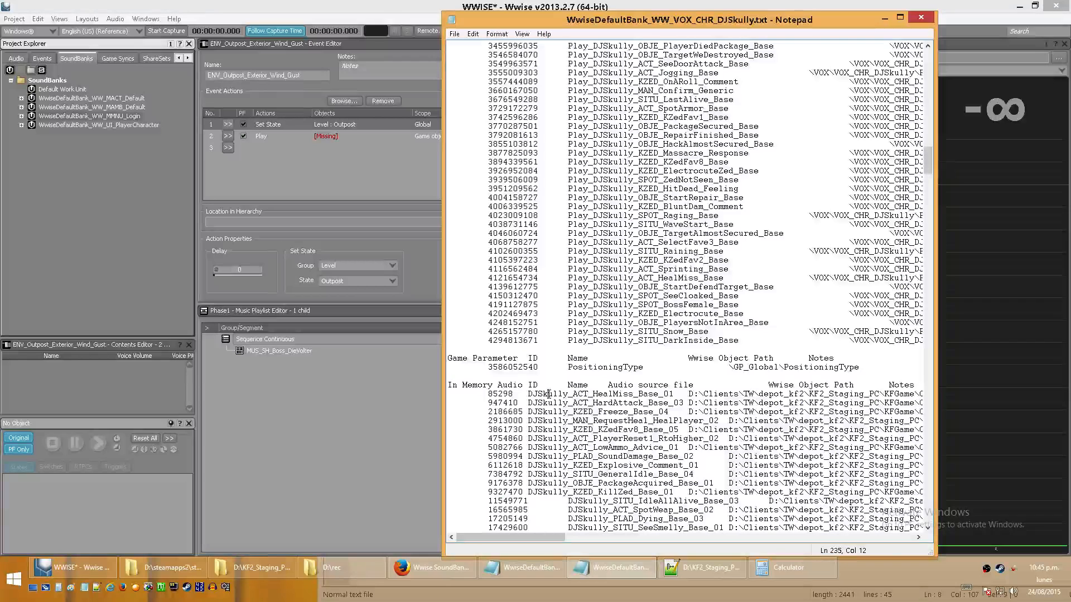
left_click_drag(525, 385, 442, 387)
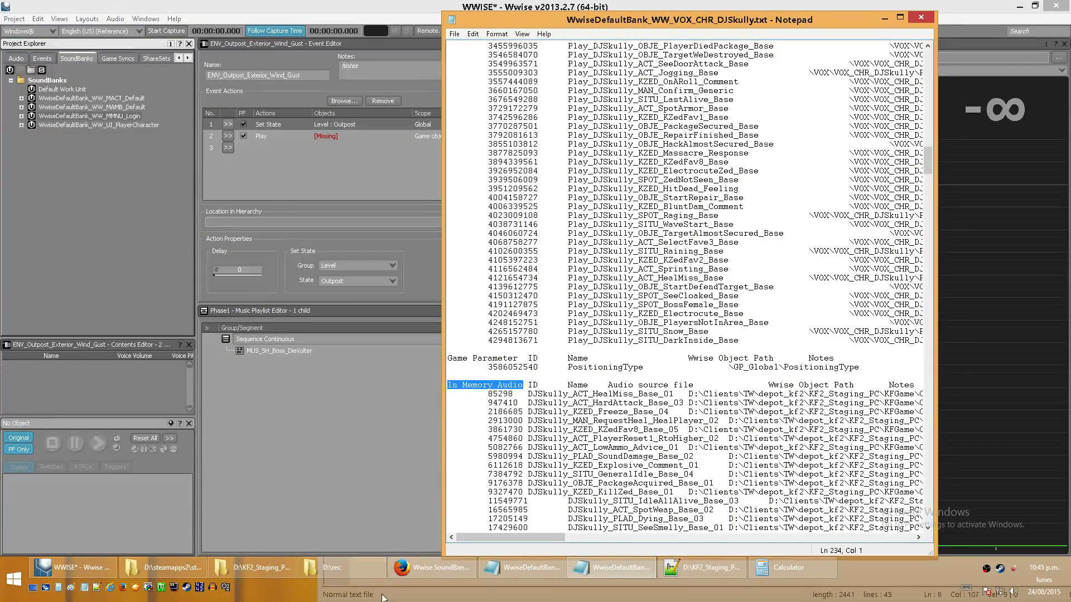
- Open WwiseDefaultBank_WW_MAMB_Default.txt from the game's WwiseAudio Windows folder and highlight its Streamed Audio heading
left_click(277, 574)
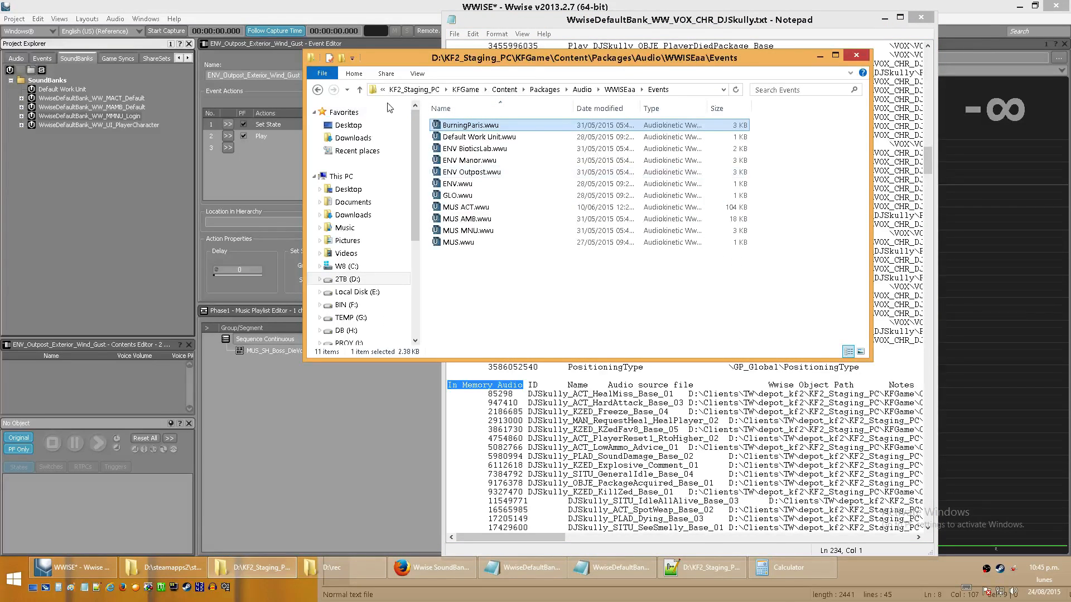
left_click(167, 567)
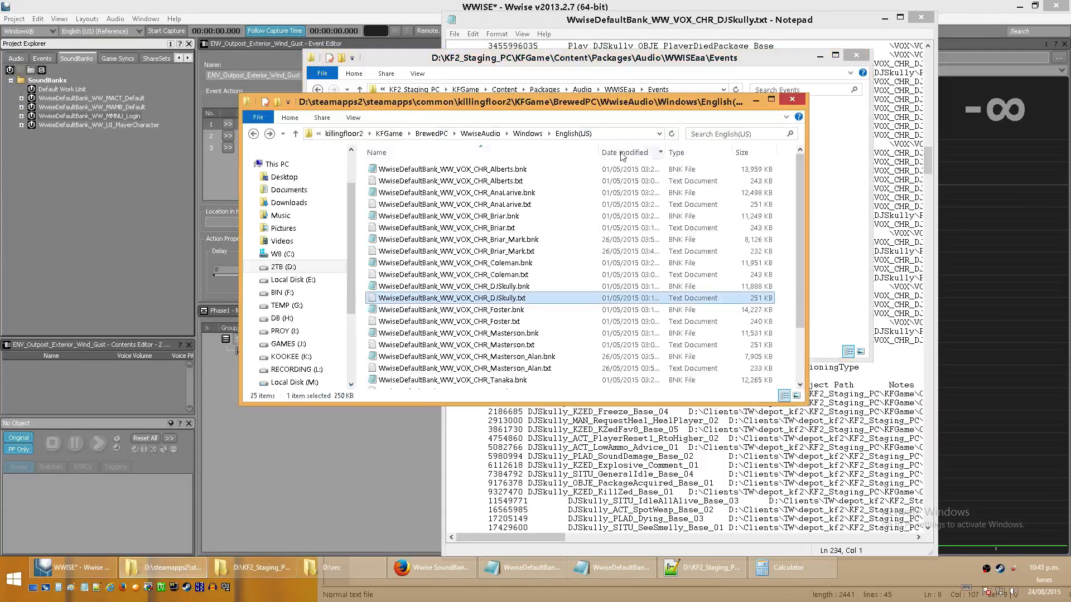
left_click(528, 133)
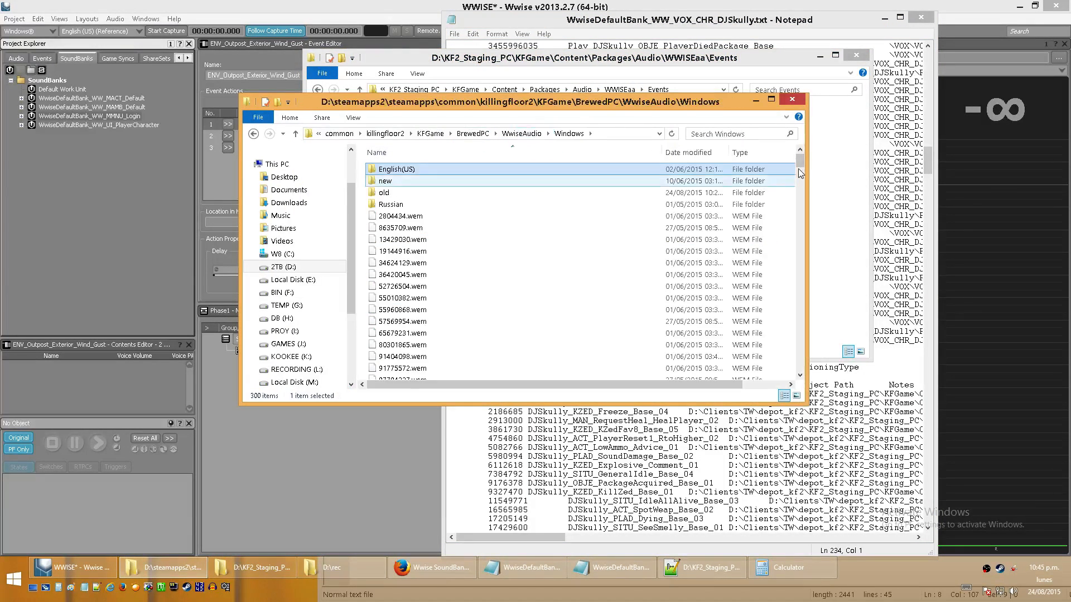
left_click_drag(802, 161, 811, 283)
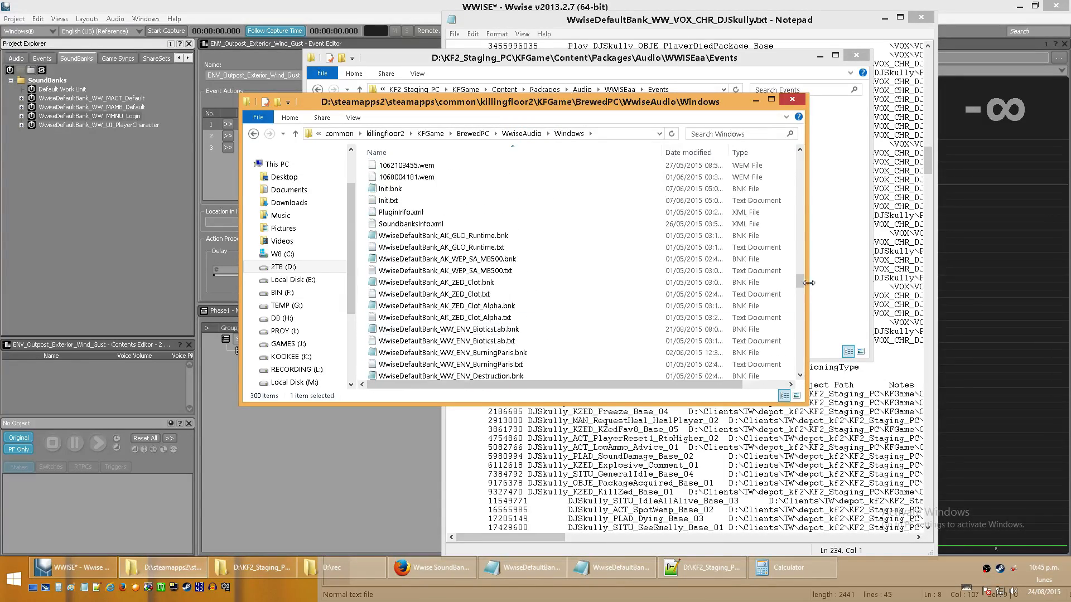
left_click(496, 365)
key("Down")
key("Down")
key("Down")
key("Down")
key("Down")
key("Down")
key("Down")
key("Down")
key("Down")
key("Down")
key("Down")
key("Down")
key("Down")
key("Down")
key("Down")
key("Down")
key("Down")
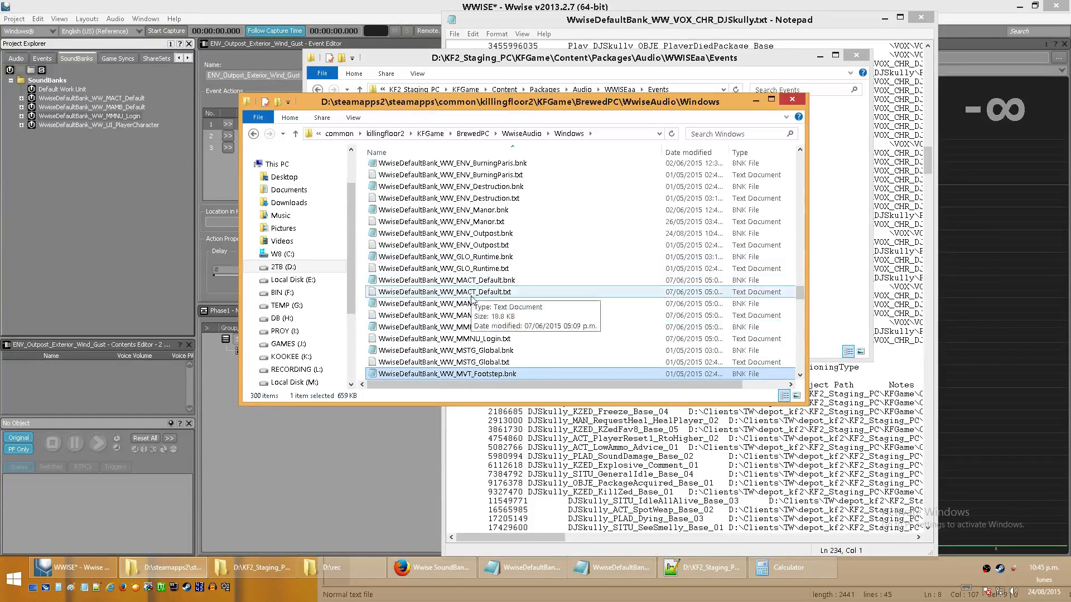
double_click(477, 315)
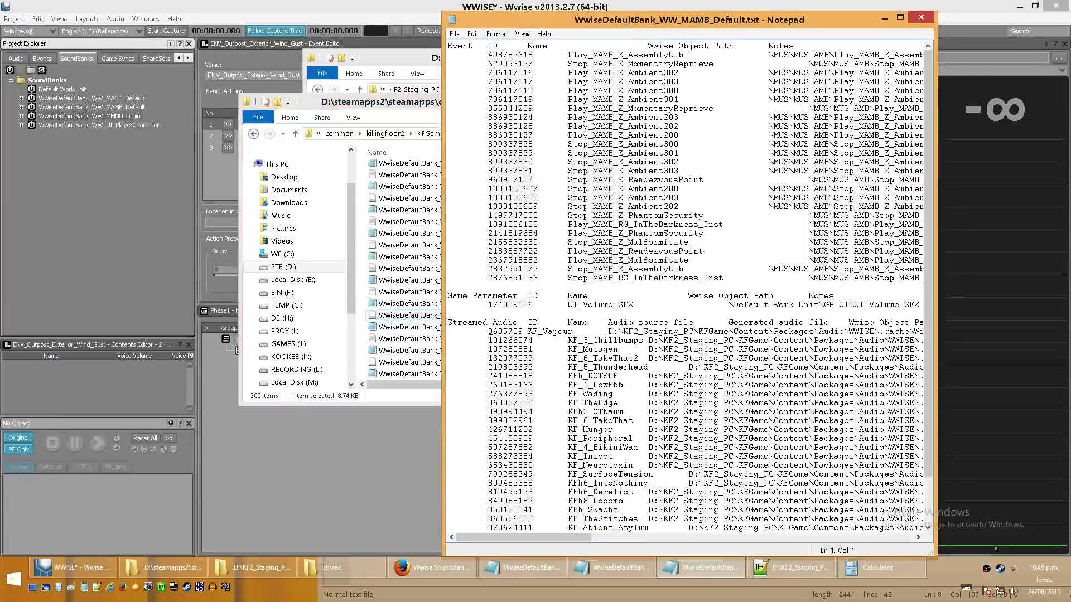
left_click_drag(527, 323, 447, 324)
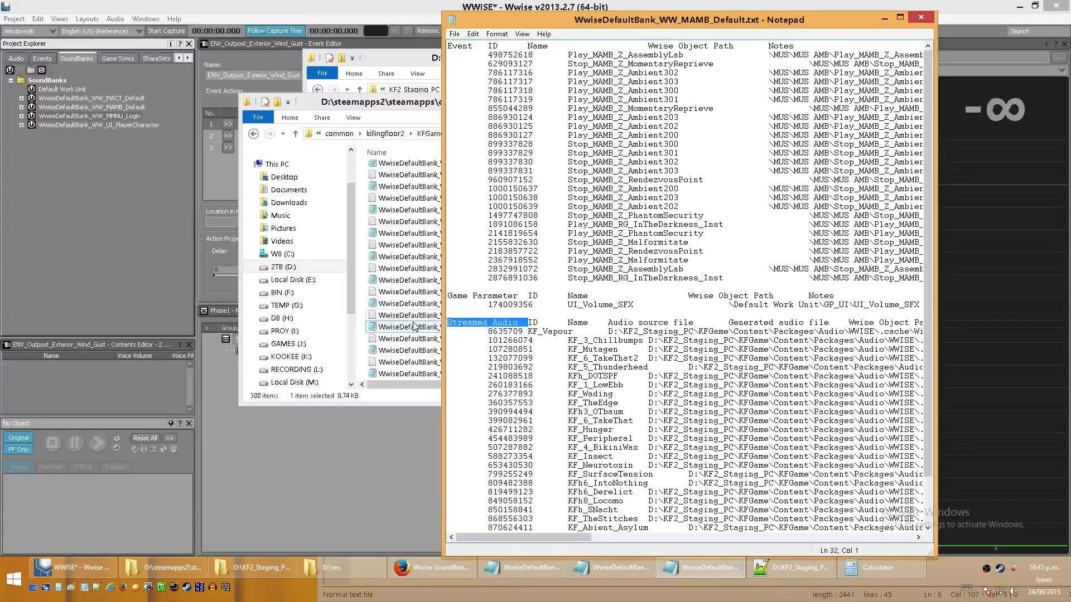
- In Wwise, open the KFh6_Burst music track under BioticsLabPlaylist and toggle its Stream option off and back on
left_click(14, 59)
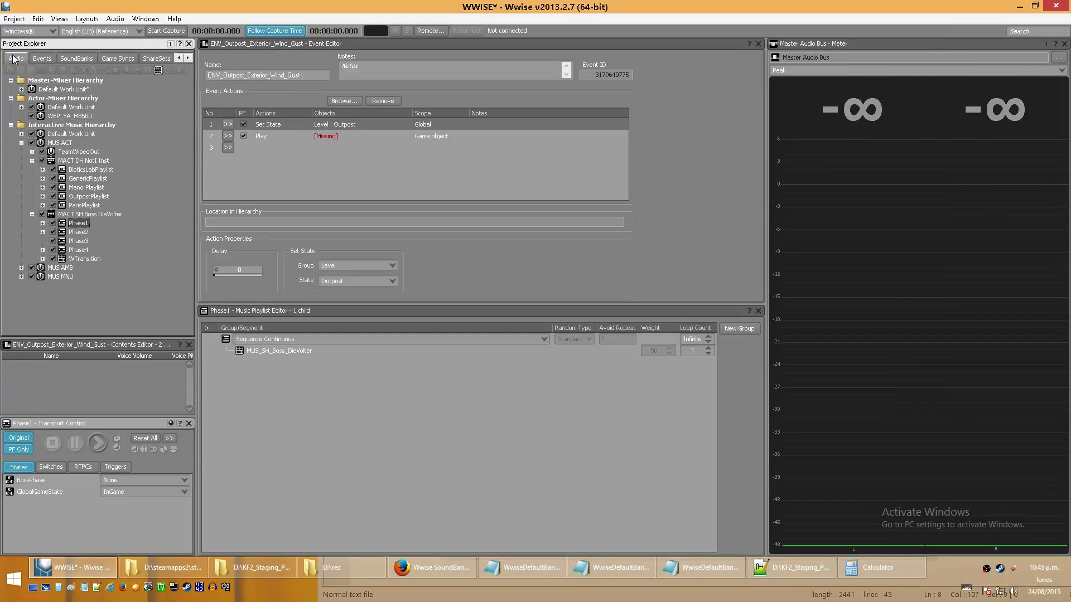
left_click(42, 170)
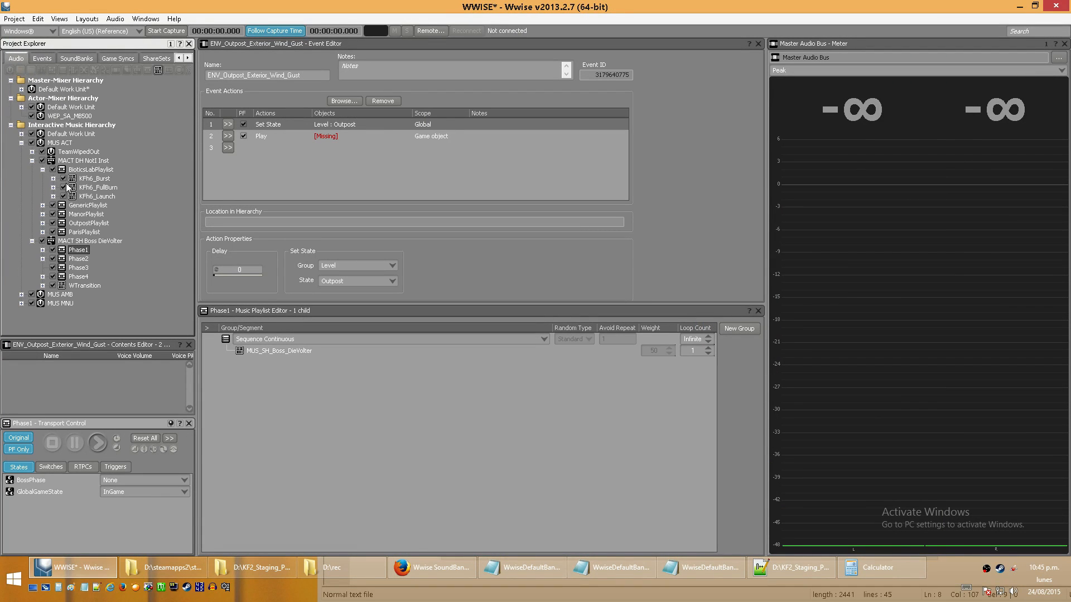
left_click(53, 179)
left_click(106, 187)
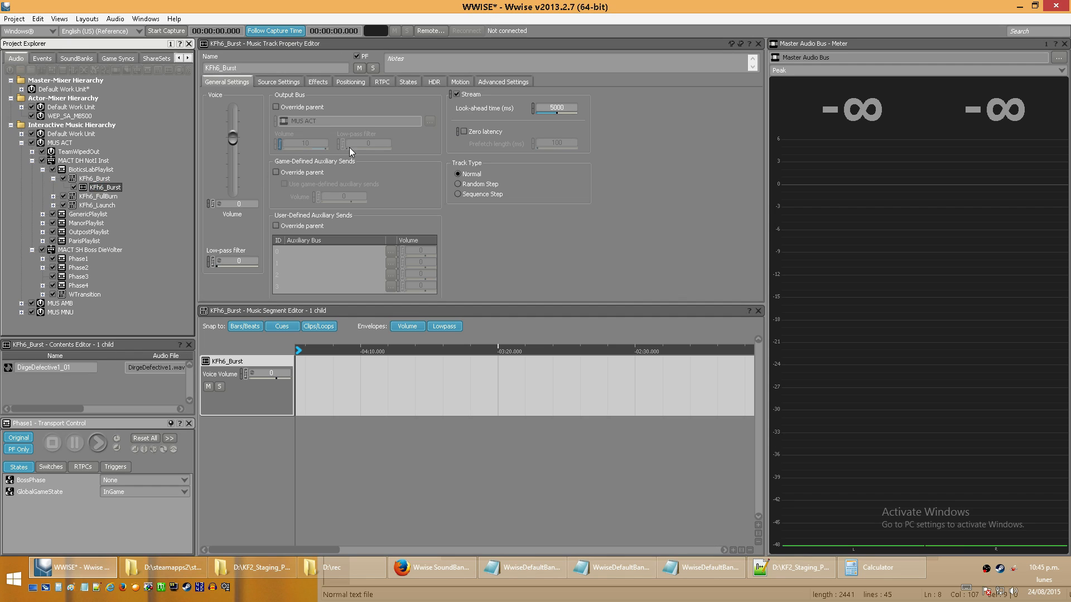
left_click(467, 93)
left_click(465, 95)
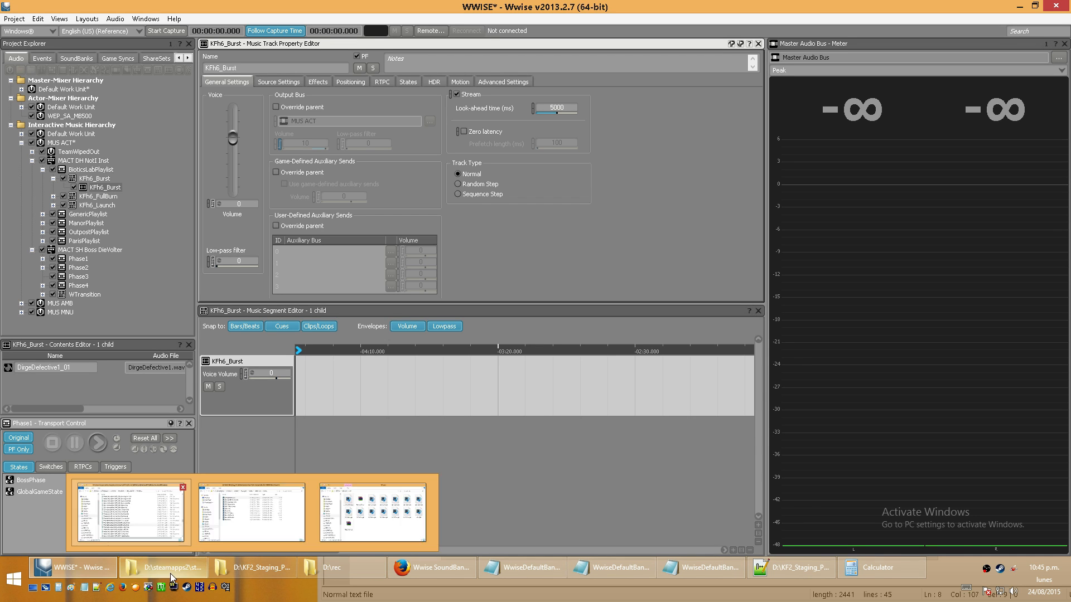
- Show the .wem files in the game's WwiseAudio Windows folder and select 429277412.wem
left_click(187, 570)
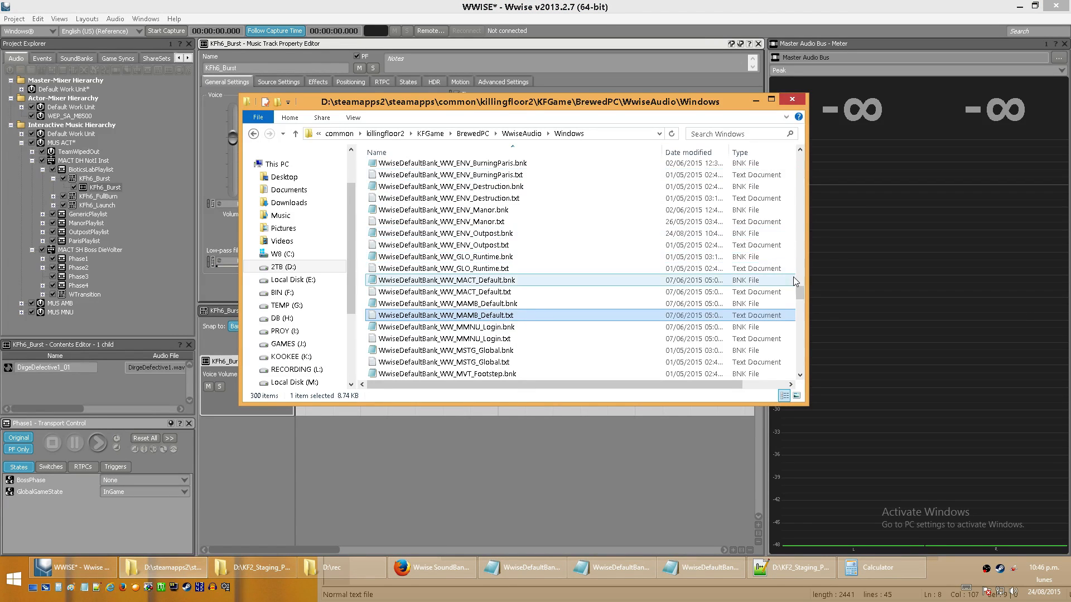
left_click_drag(801, 296, 801, 219)
left_click(425, 253)
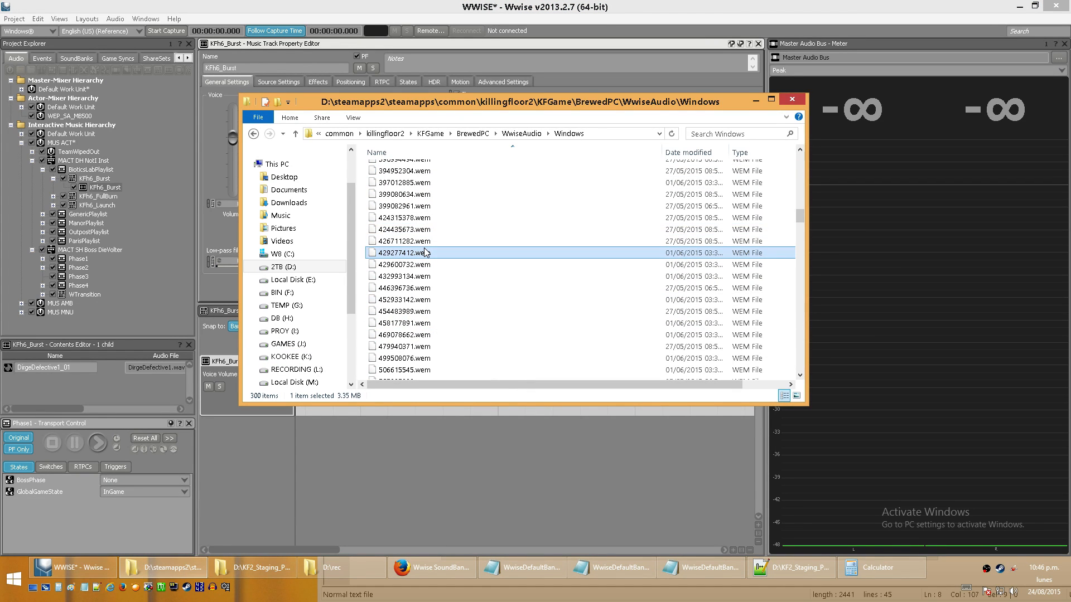
- In Wwise, turn off Stream for the KFh6_Burst track, and show the Streamed Audio IDs in WwiseDefaultBank_WW_MAMB_Default.txt
left_click(564, 5)
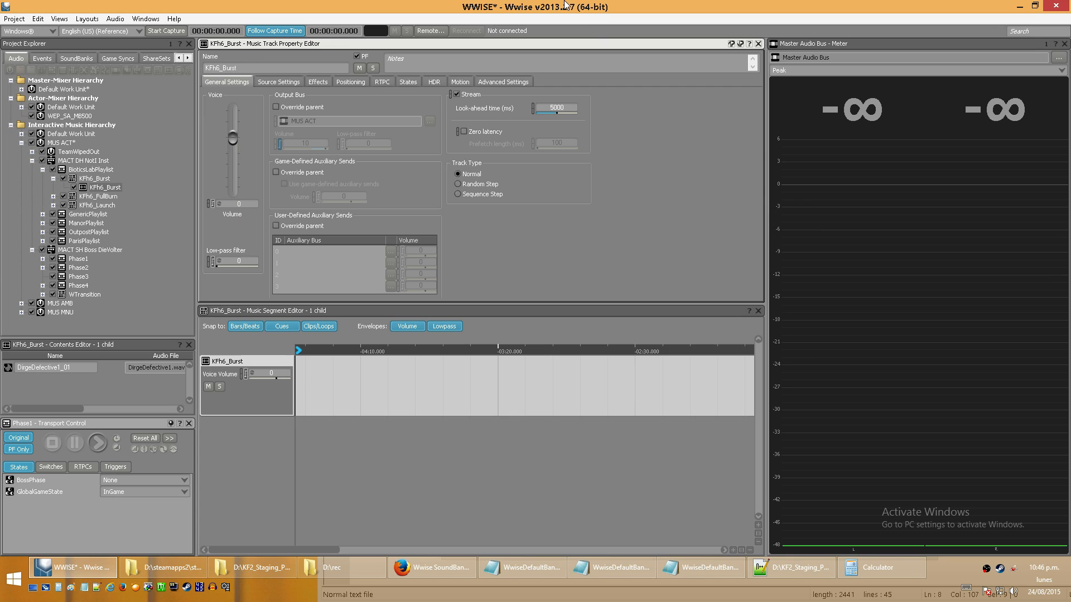
left_click(457, 94)
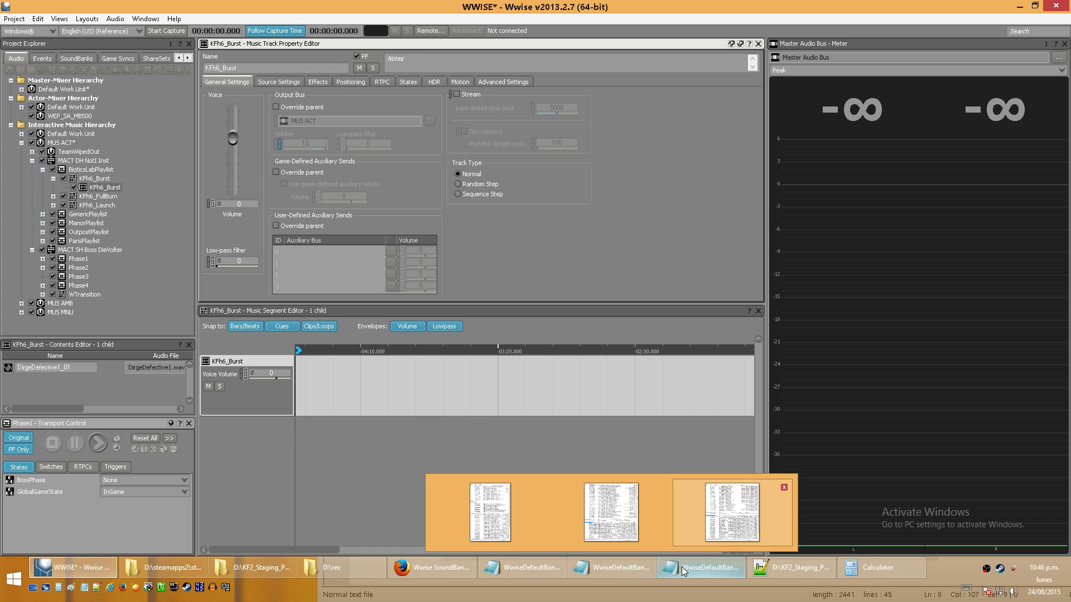
left_click(698, 581)
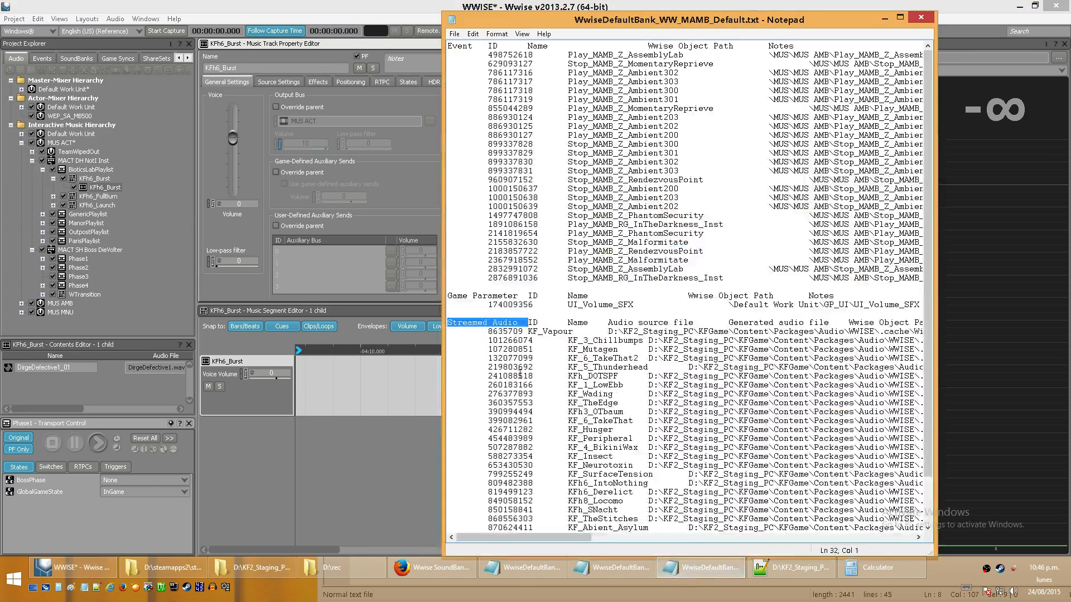
left_click(520, 339)
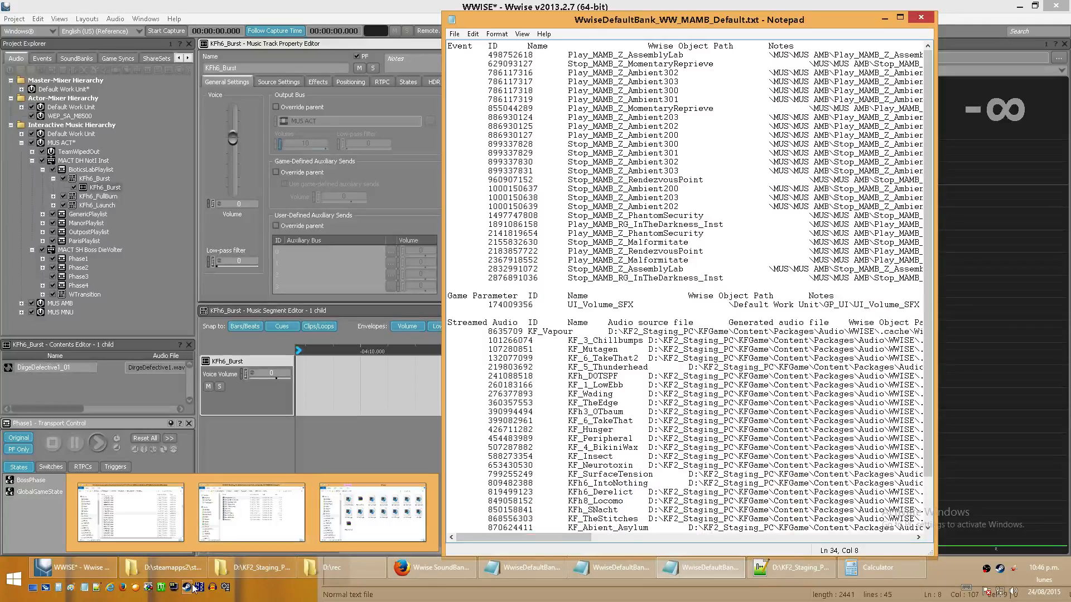
- Launch the XVI32 hex editor and open the English(US) folder inside the game's WwiseAudio Windows folder
left_click_drag(192, 587, 187, 597)
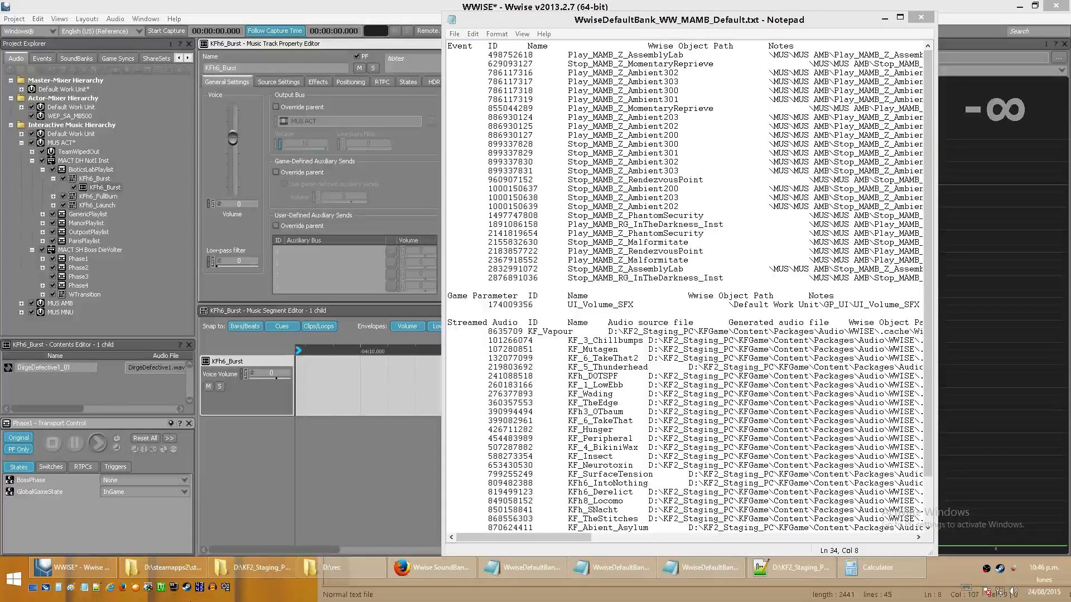
left_click(199, 588)
left_click(251, 567)
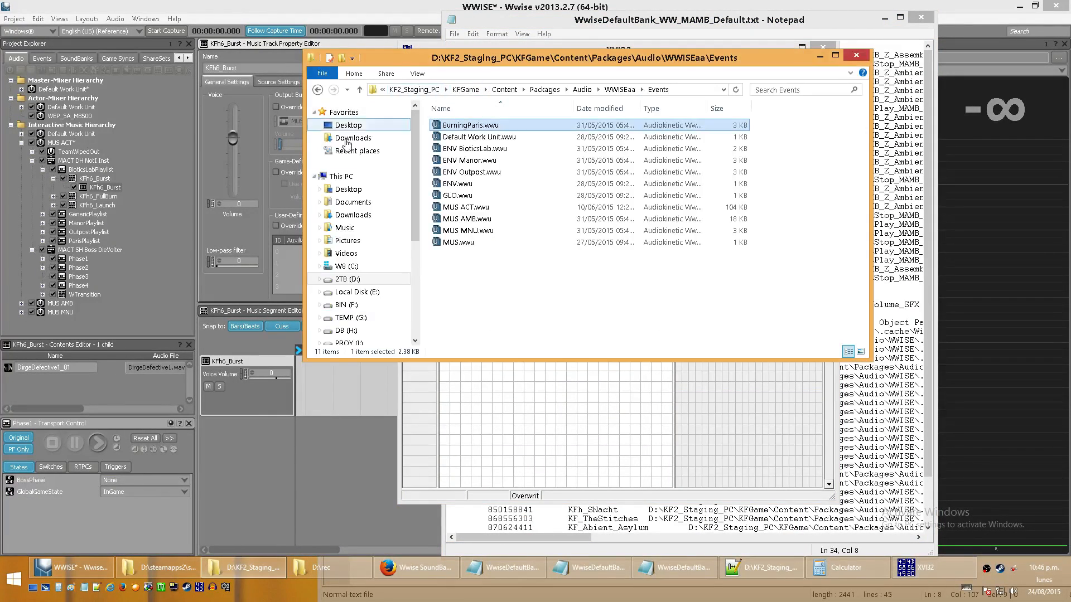
left_click(165, 568)
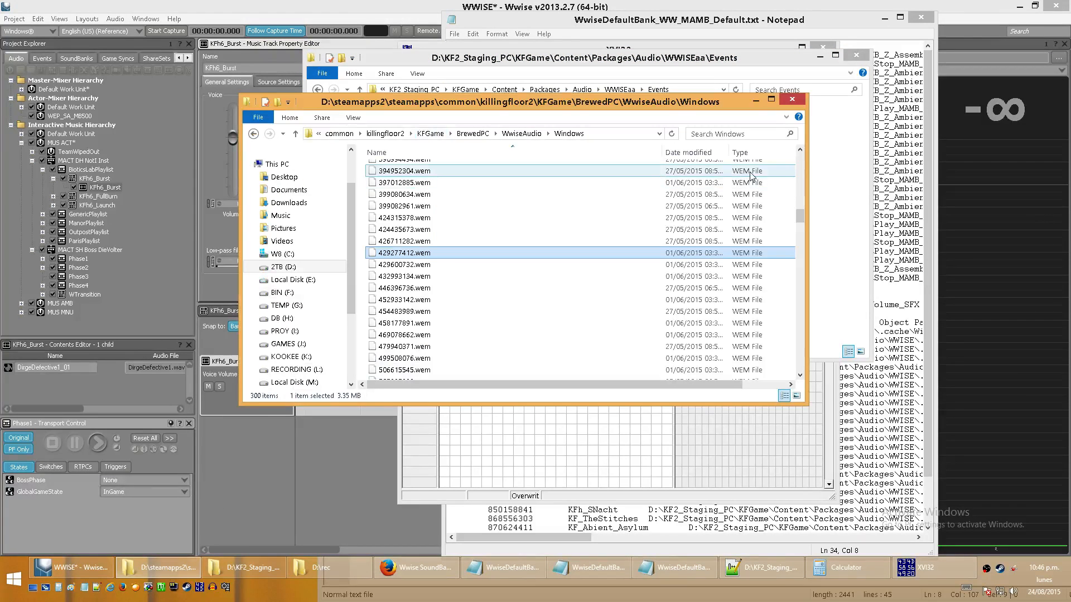
left_click_drag(800, 215, 808, 149)
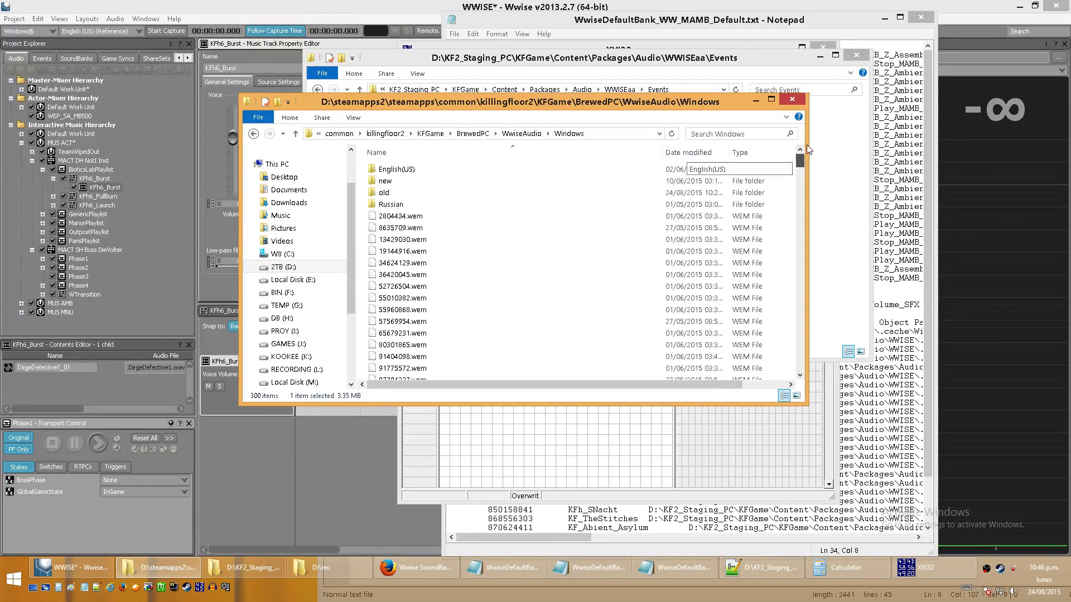
double_click(415, 170)
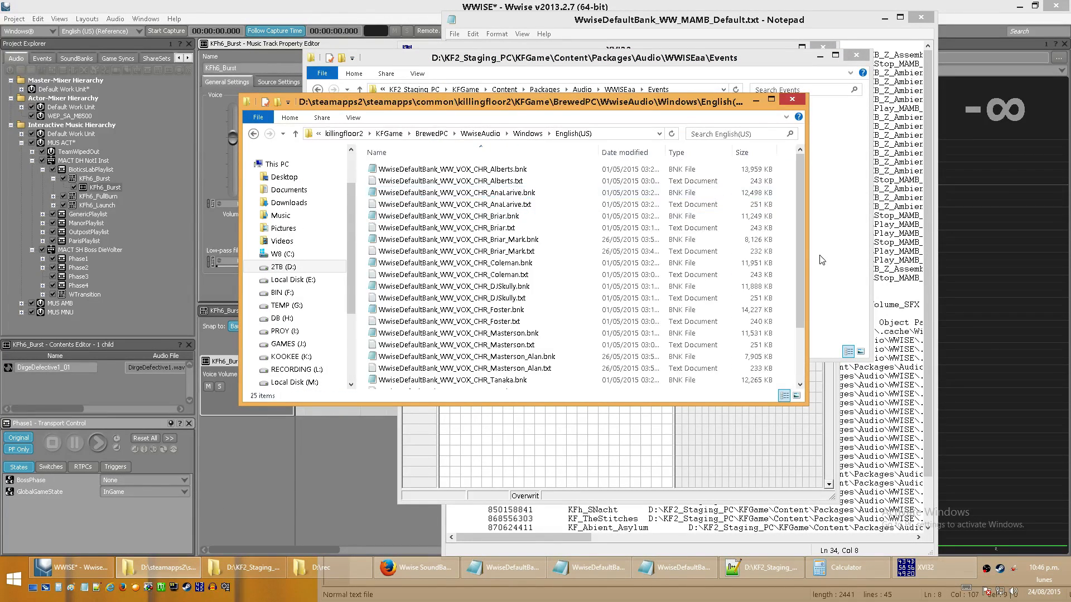
- Load WwiseDefaultBank_WW_VOX_CHR_DJSkully.bnk into XVI32 and move the editor aside so the folder's file names stay visible
left_click(513, 286)
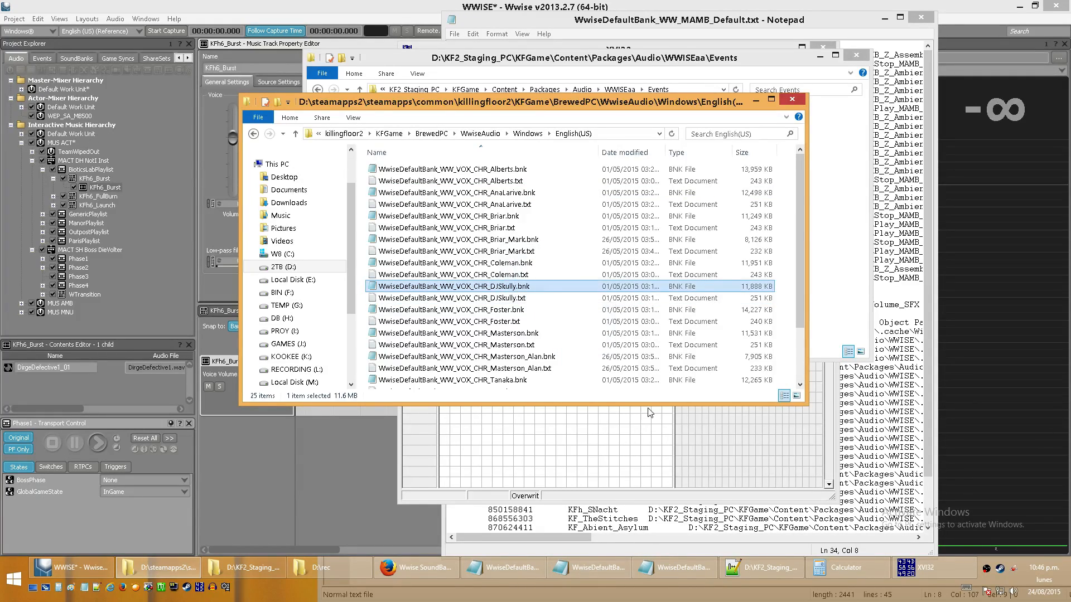
left_click_drag(648, 409, 696, 430)
left_click(642, 431)
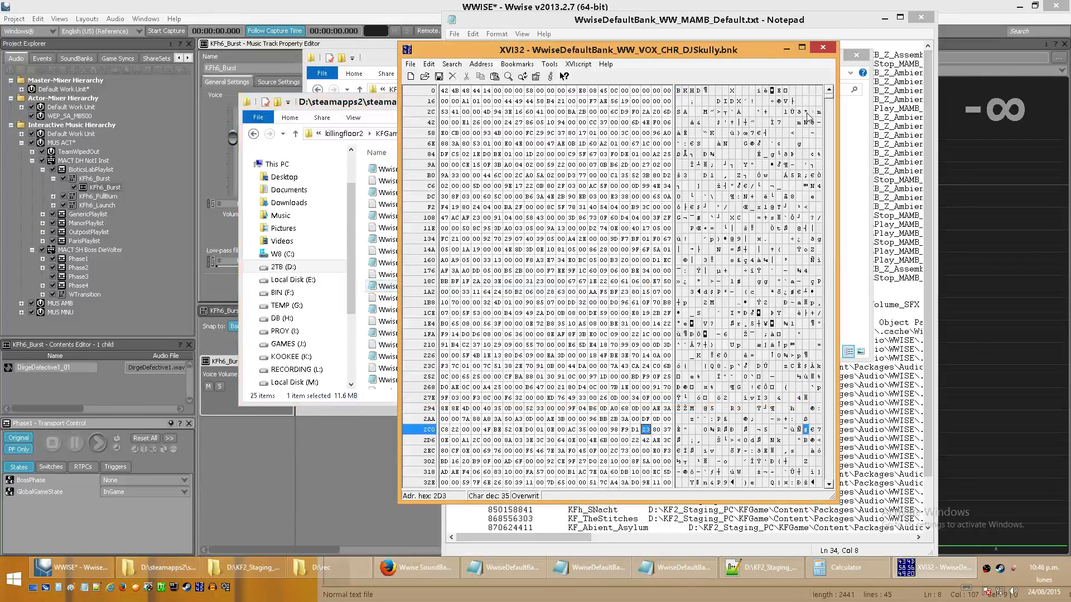
left_click_drag(647, 51, 858, 105)
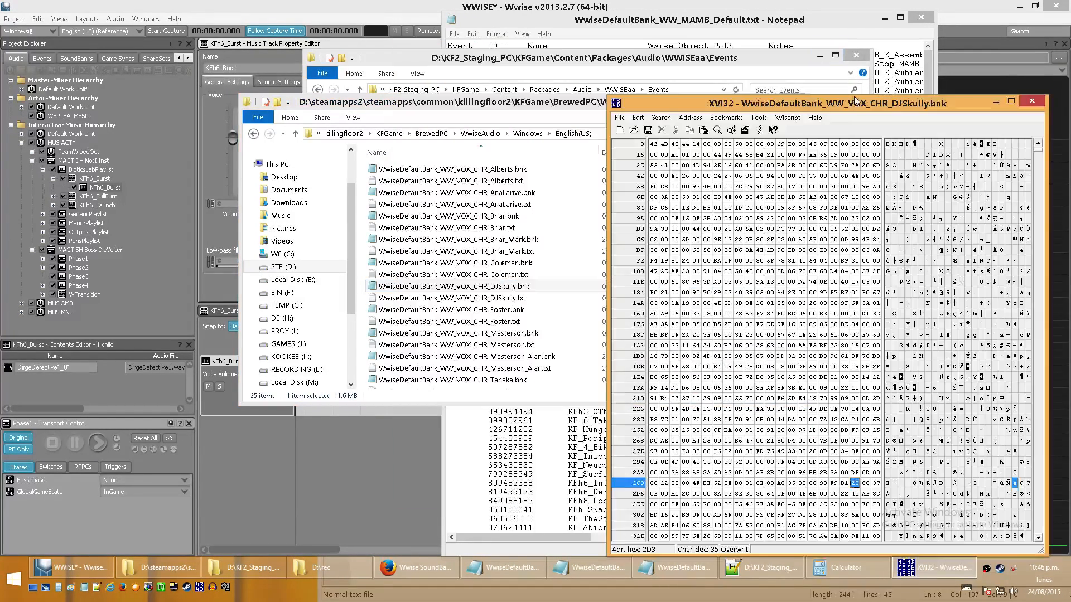
- Close WwiseDefaultBank_WW_MAMB_Default.txt and bring the DJSkully text list to the front
left_click(792, 22)
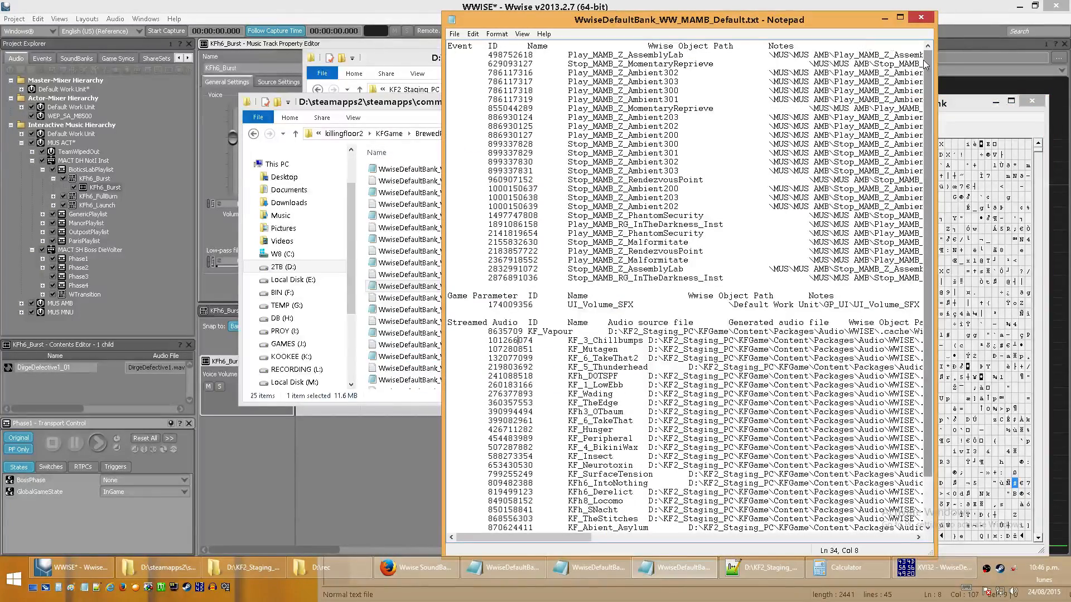
left_click(921, 17)
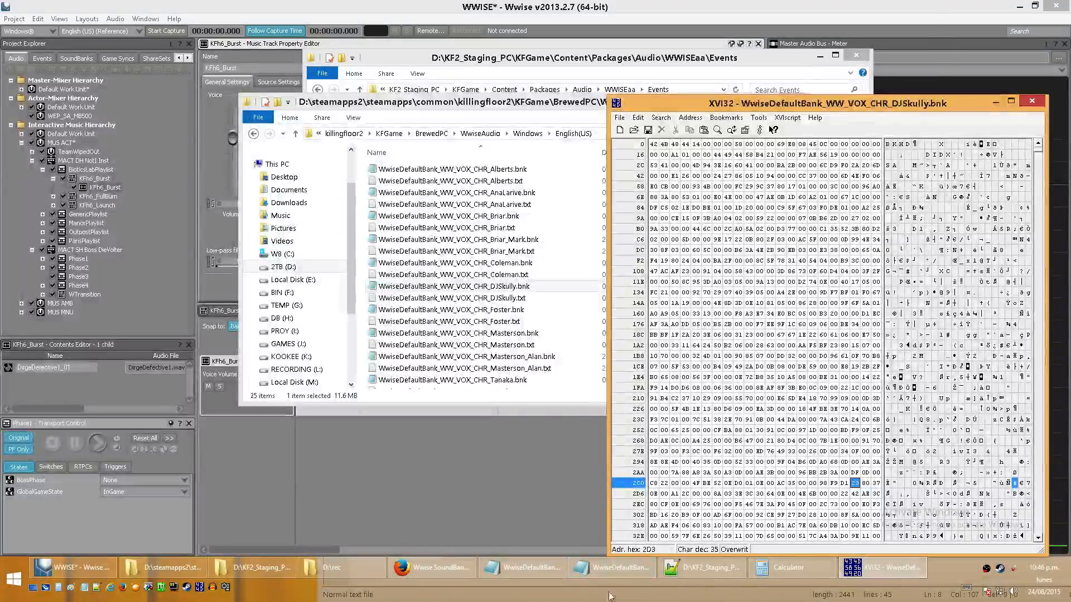
left_click(614, 567)
- Look through the opening bytes of the DJSkully bank in XVI32, return to its start, and bring its text list back in front
left_click(949, 218)
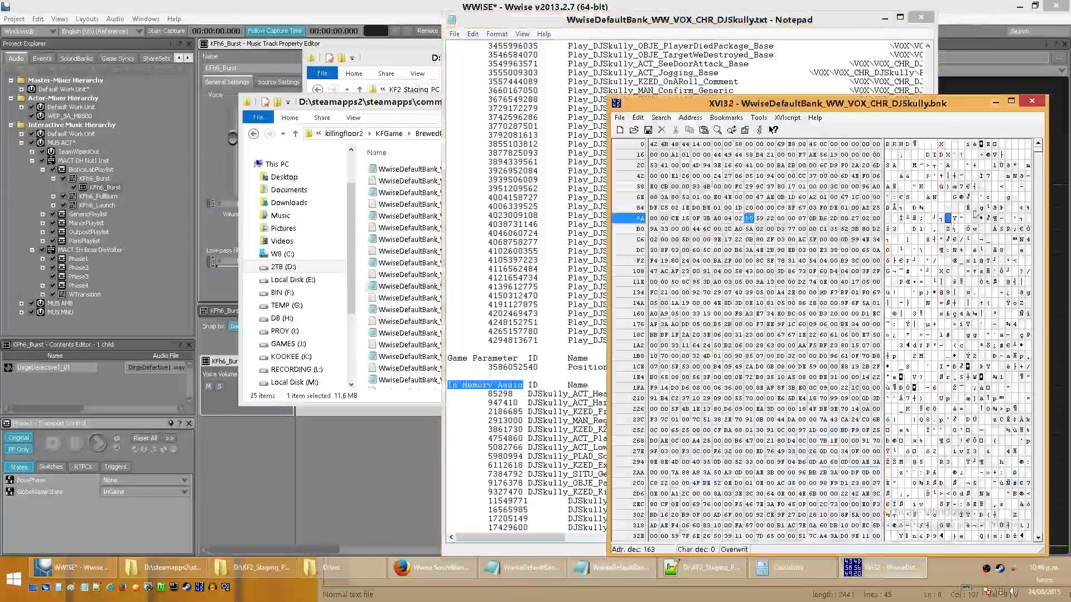
left_click(1040, 169)
left_click(1041, 169)
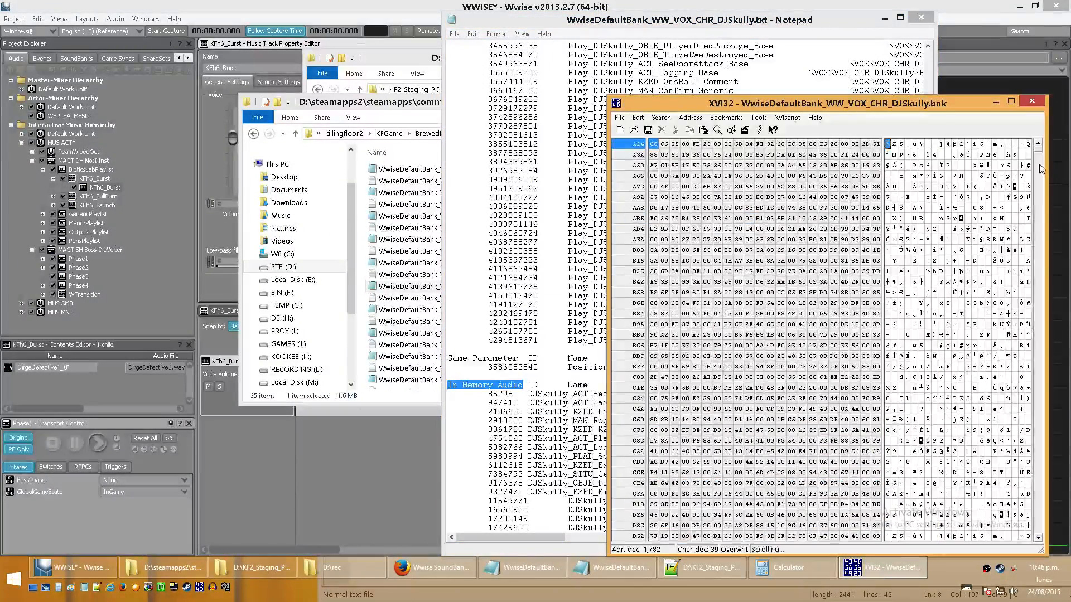
left_click(1040, 169)
left_click(1042, 193)
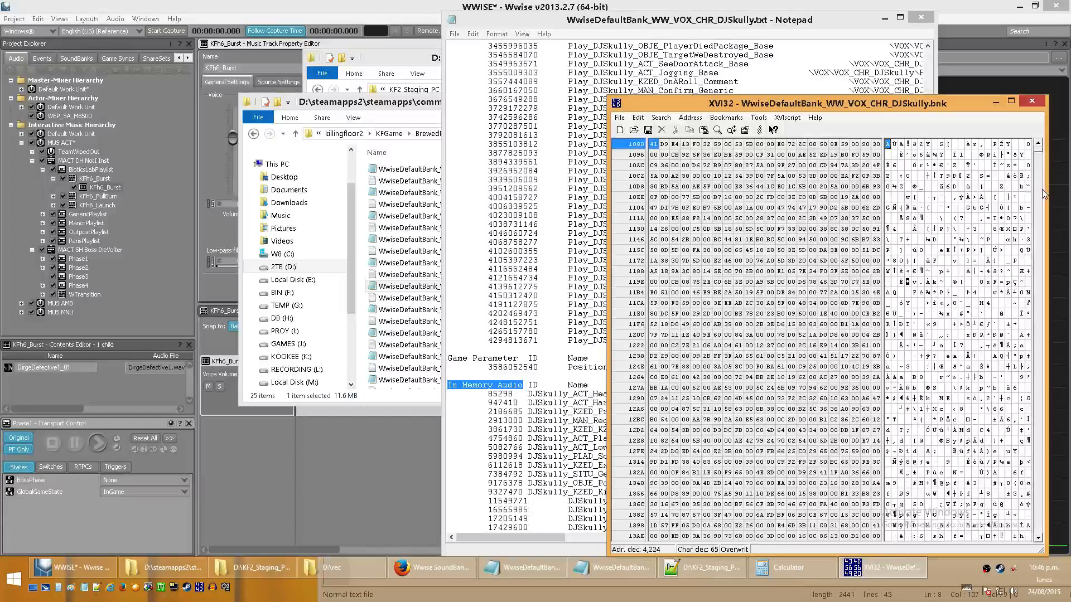
left_click(1043, 193)
left_click(1042, 194)
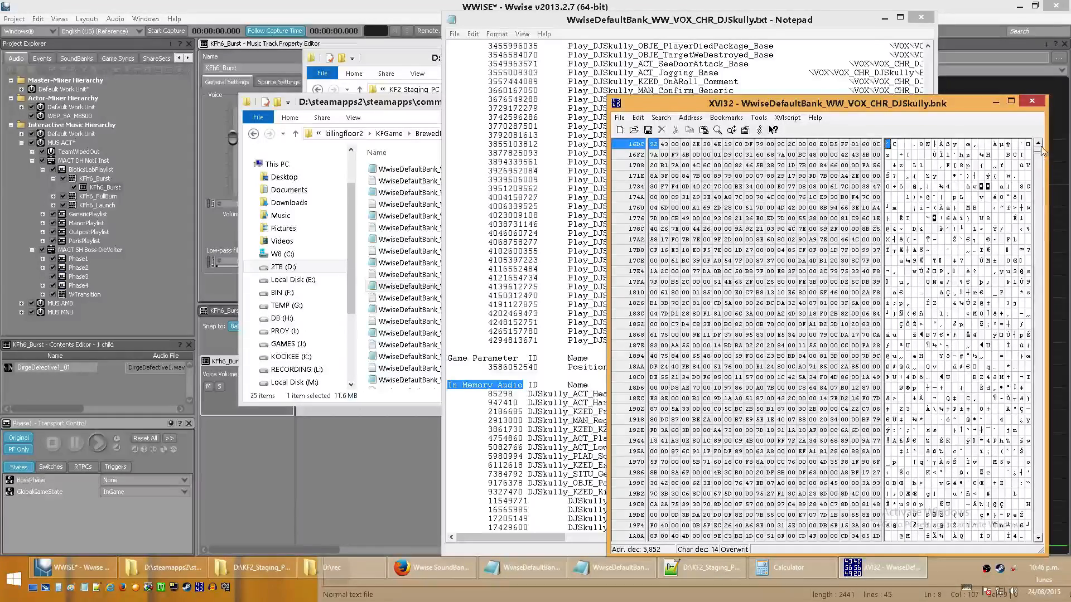
left_click_drag(1042, 151, 1067, 124)
left_click(513, 153)
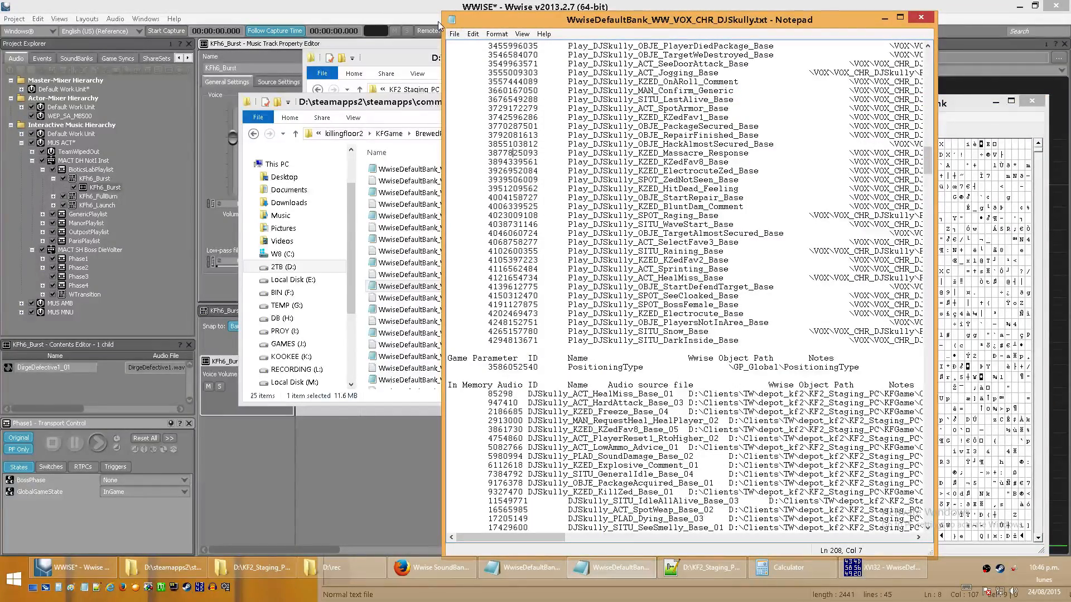
- On the Wwise SoundBank wiki page, go to the DATA section, highlight its DIDX section reference, and show the DIDX section
left_click(449, 569)
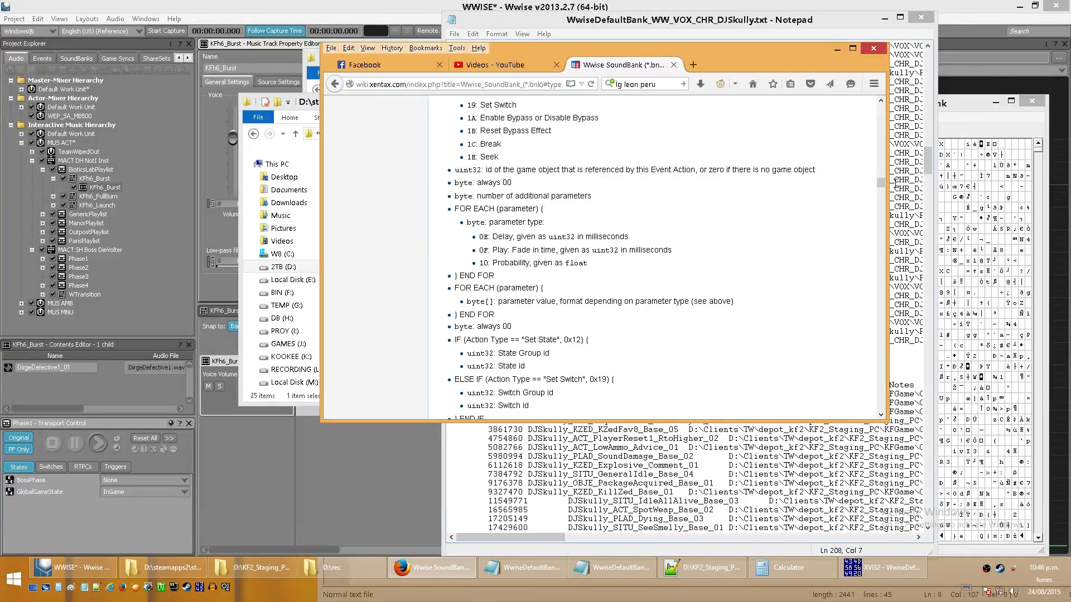
left_click_drag(881, 183, 881, 103)
middle_click(812, 253)
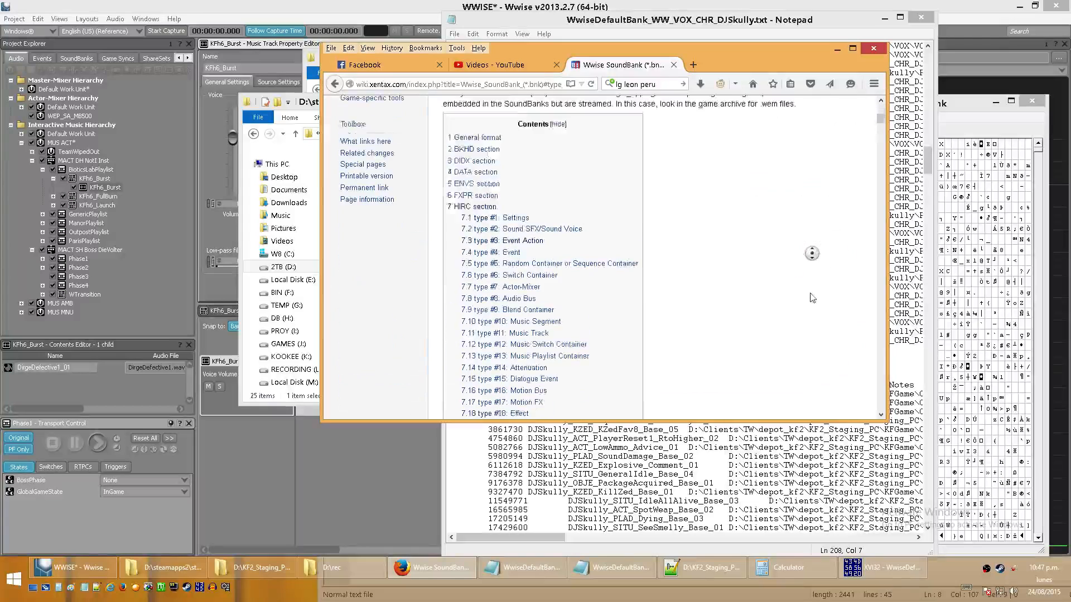
middle_click(812, 298)
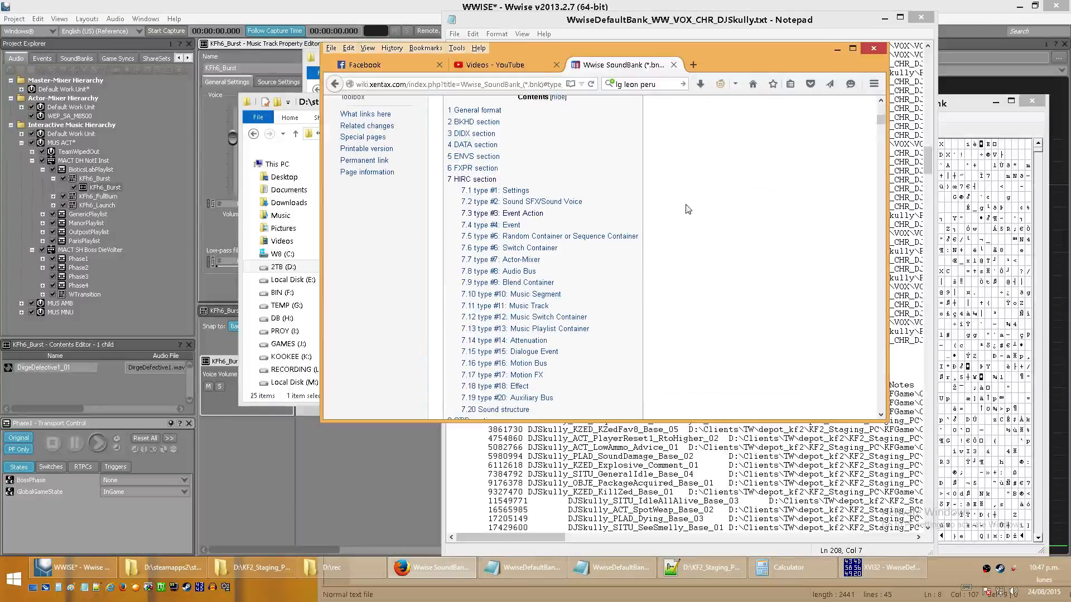
left_click(477, 144)
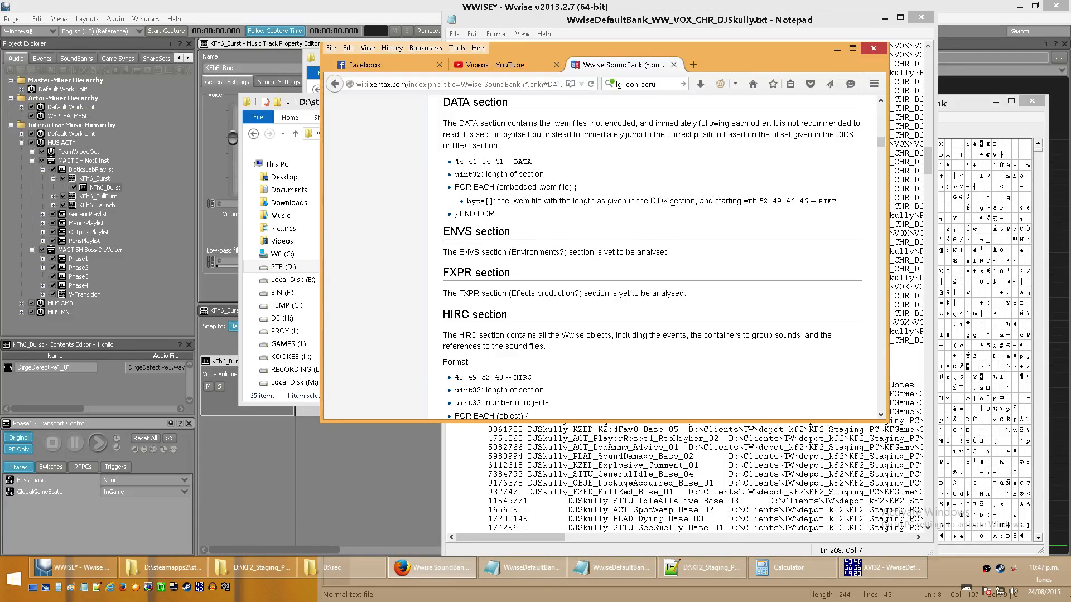
left_click_drag(653, 201, 700, 209)
mouse_move(880, 143)
left_mouse_down()
mouse_move(882, 132)
mouse_move(890, 141)
left_mouse_up()
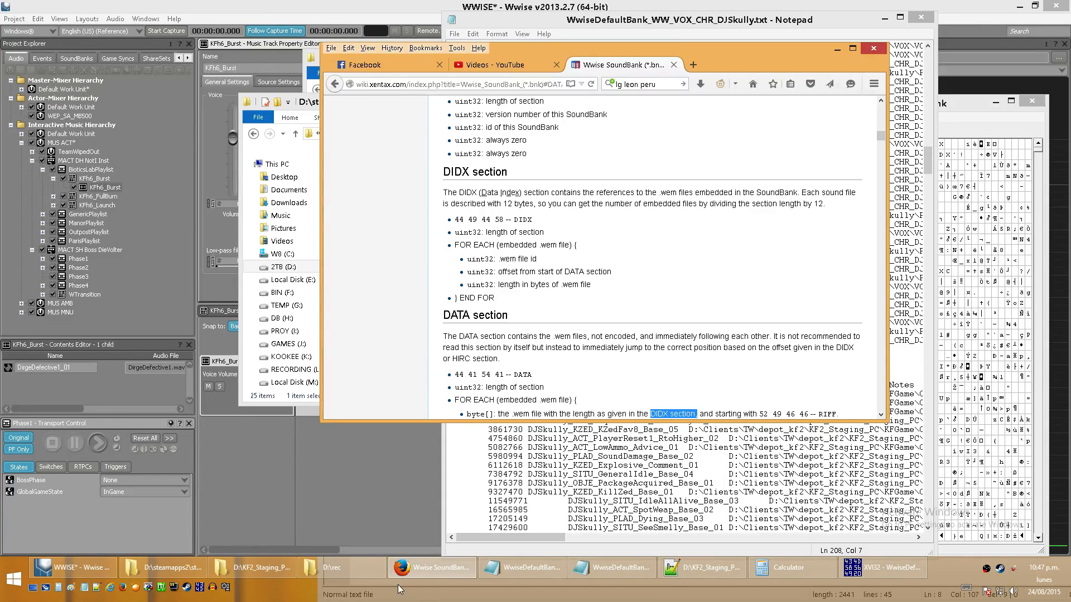
- Highlight the In Memory Audio entry 2913000 in the DJSkully list and the wiki's DIDX line "length in bytes of .wem file"
left_click(529, 429)
double_click(529, 429)
left_click_drag(531, 429, 510, 421)
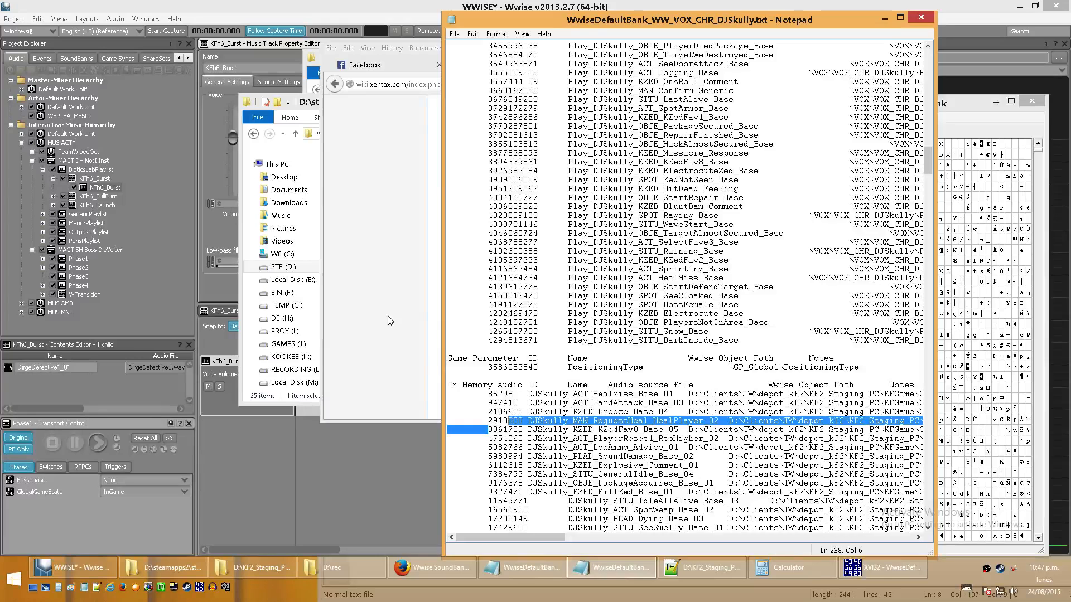
left_click(390, 320)
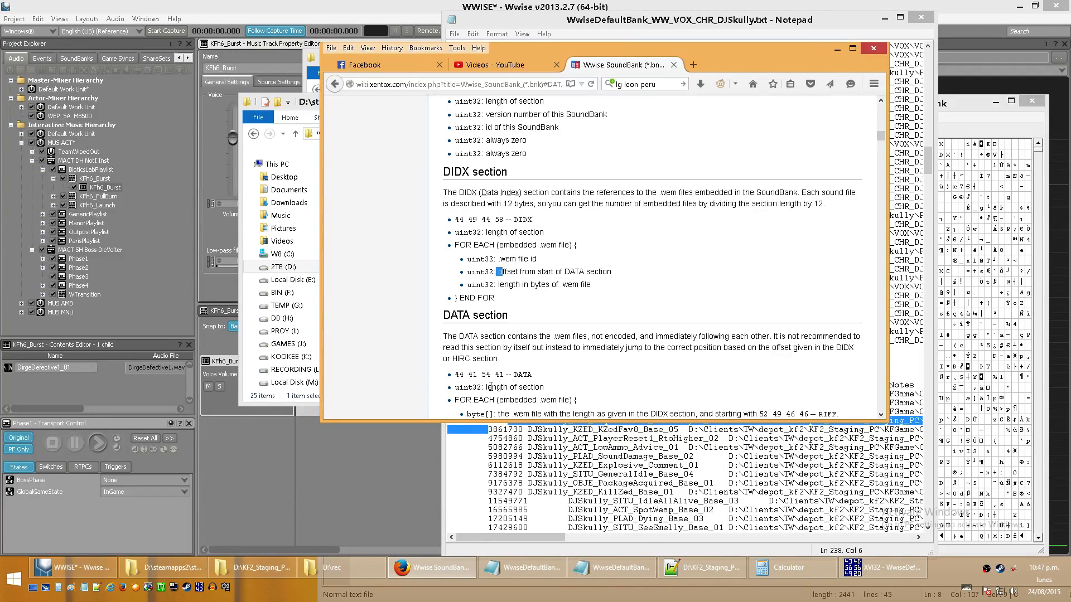
left_click(502, 261)
left_click_drag(499, 286, 604, 295)
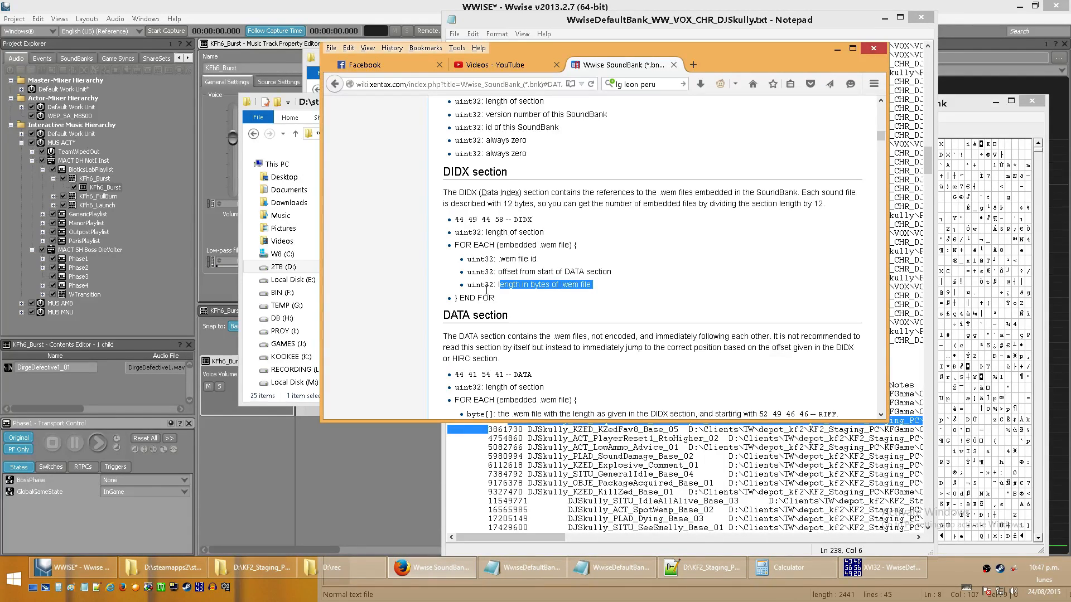
- Move the wiki's DIDX section beside the DJSkully bank bytes in XVI32 for comparison
left_click(1020, 210)
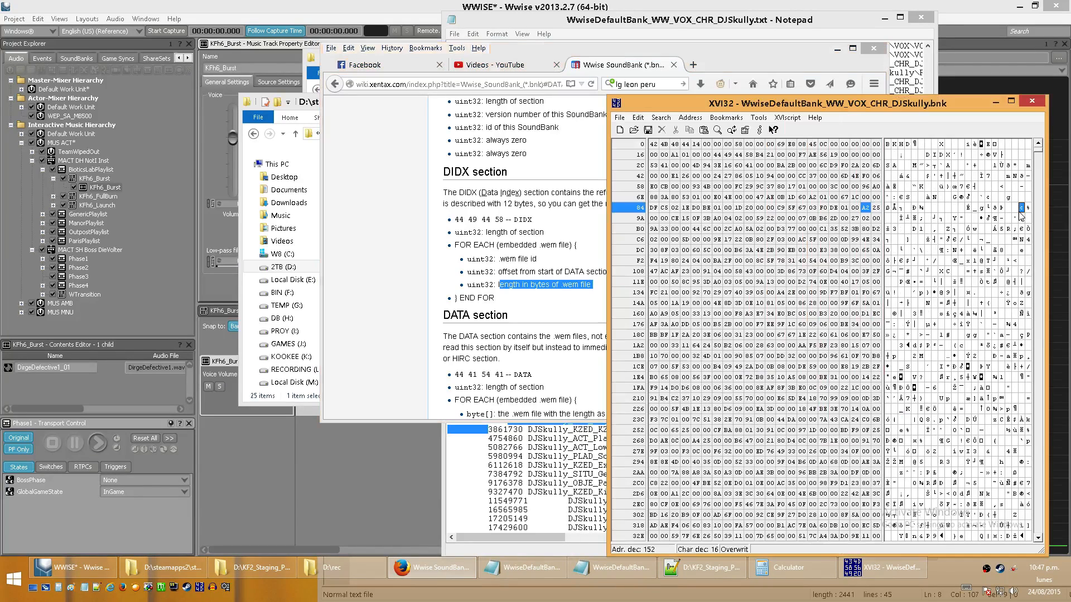
left_click(500, 285)
left_click(500, 285)
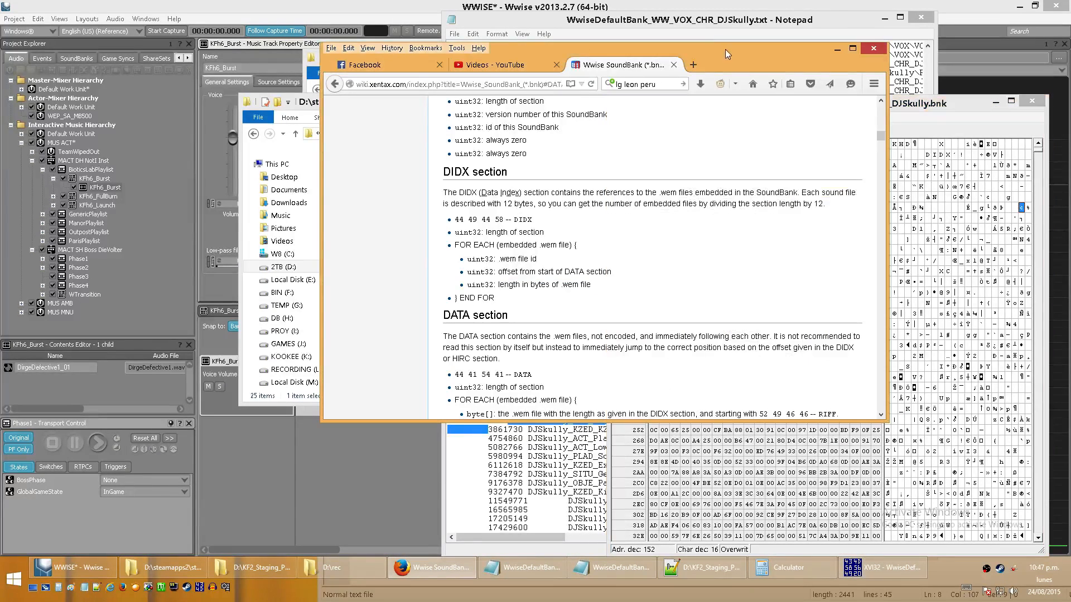
left_click_drag(754, 61, 516, 159)
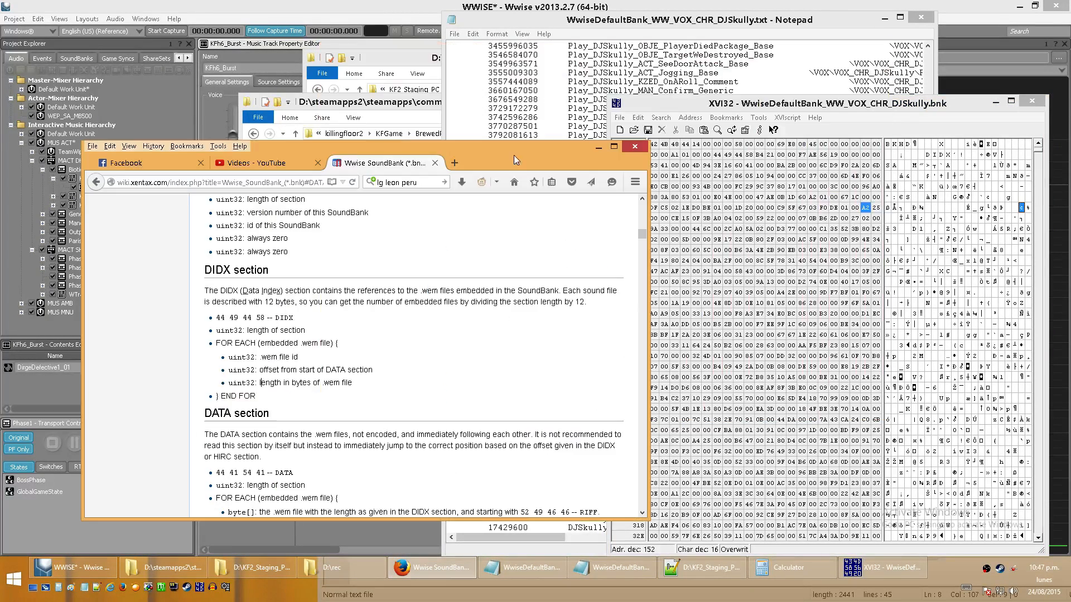
- Select a byte near the start of the DJSkully bank, and look further through its text list's In Memory Audio entries
left_click(941, 230)
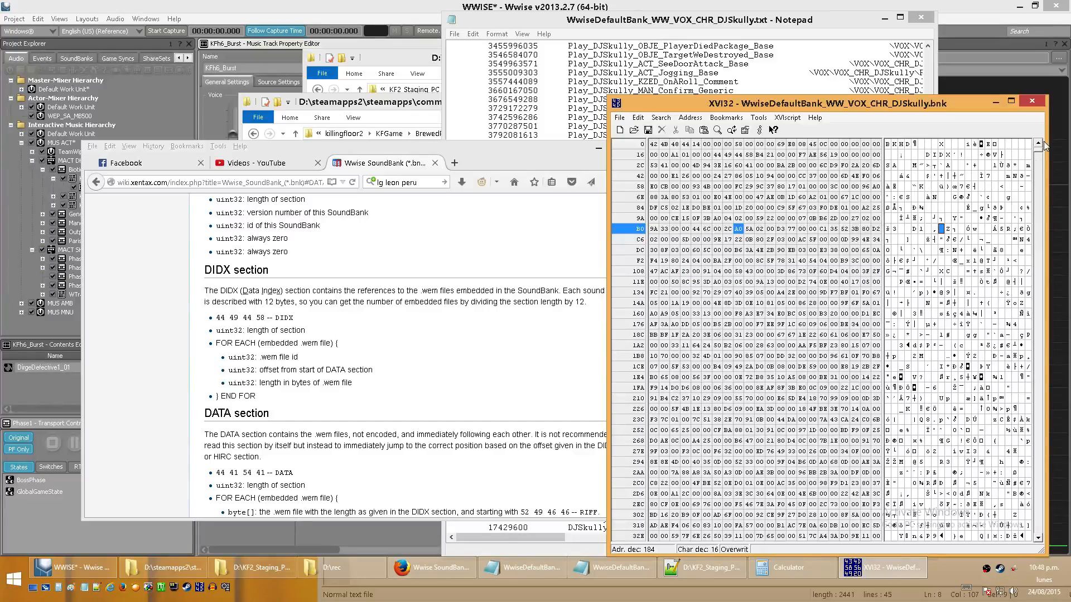
left_click(871, 69)
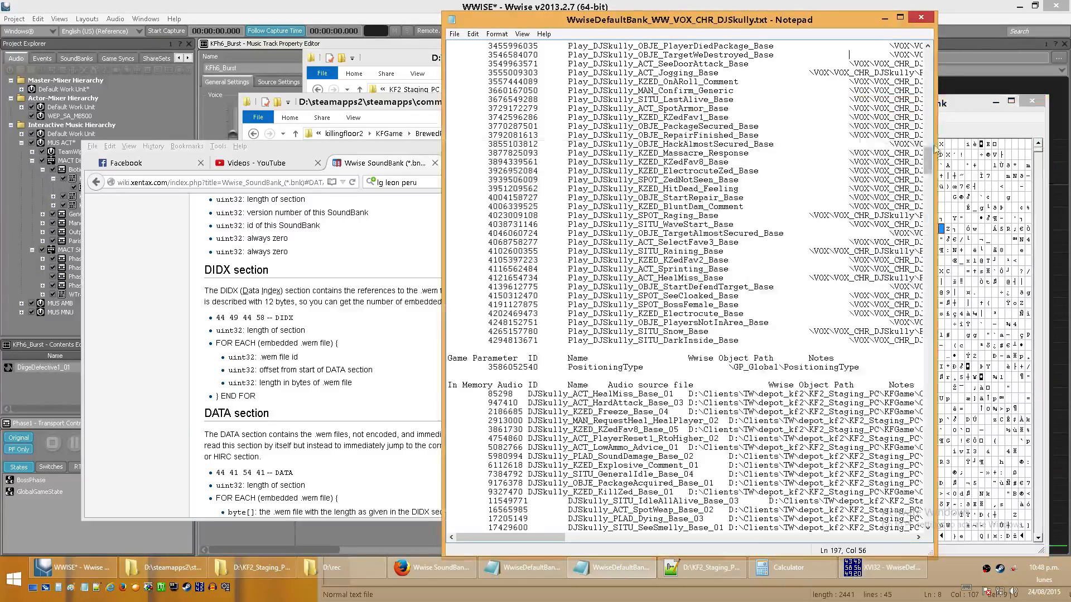
left_click_drag(930, 168, 933, 255)
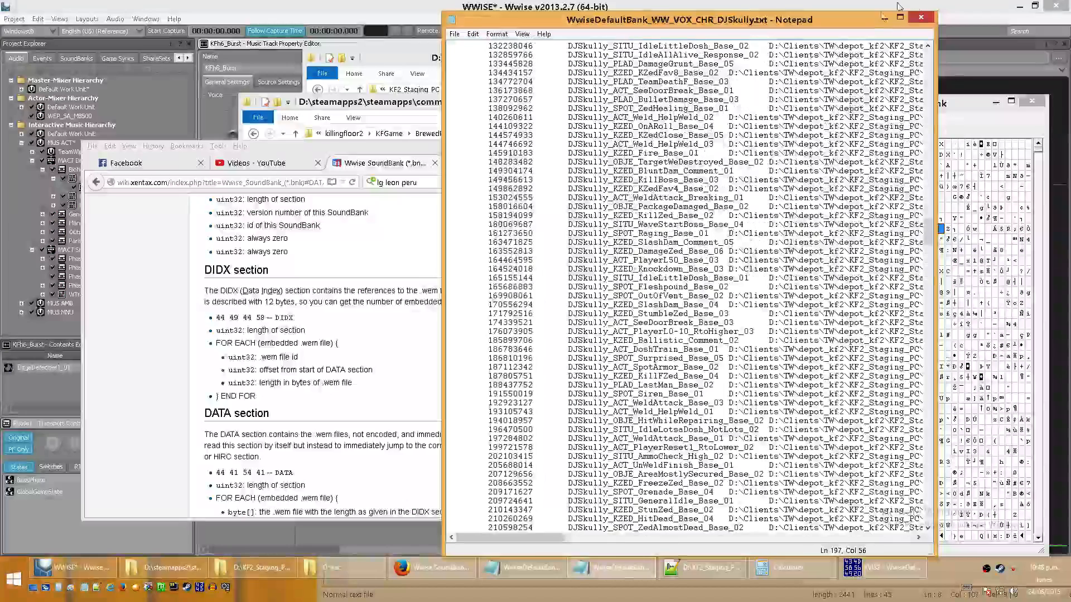
- Search the DJSkully bank in XVI32 downward from its beginning for the case-sensitive text RIFF
left_click(884, 19)
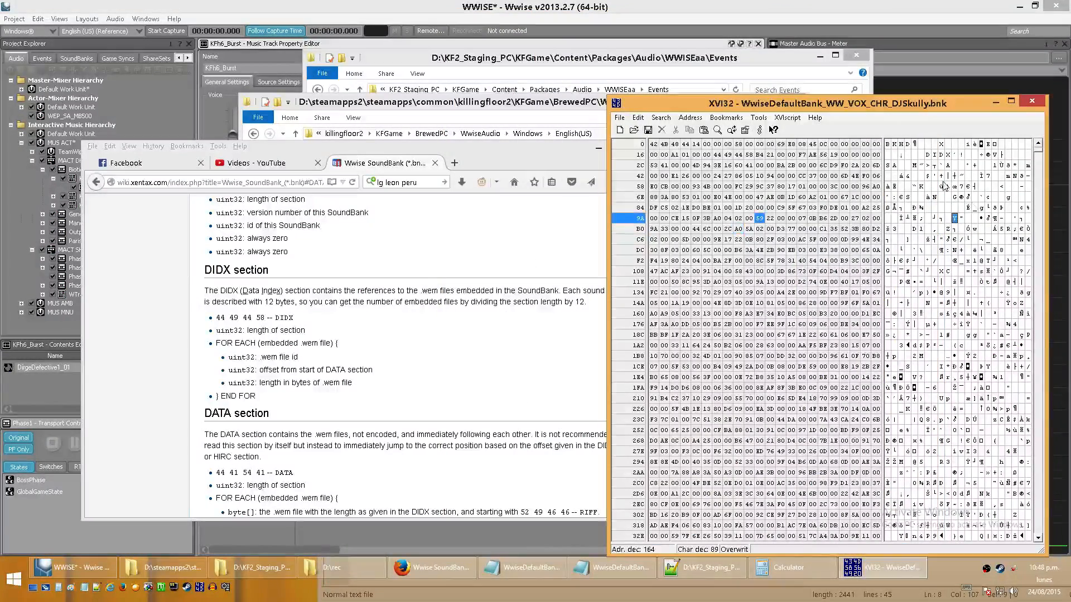
key("ctrl+Home")
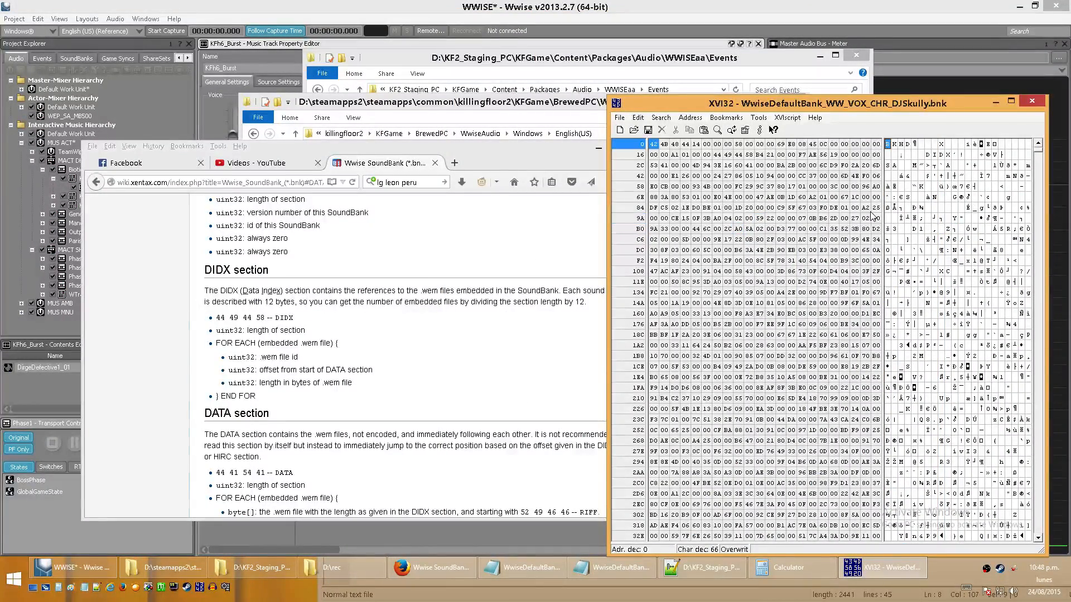
key("ctrl+f")
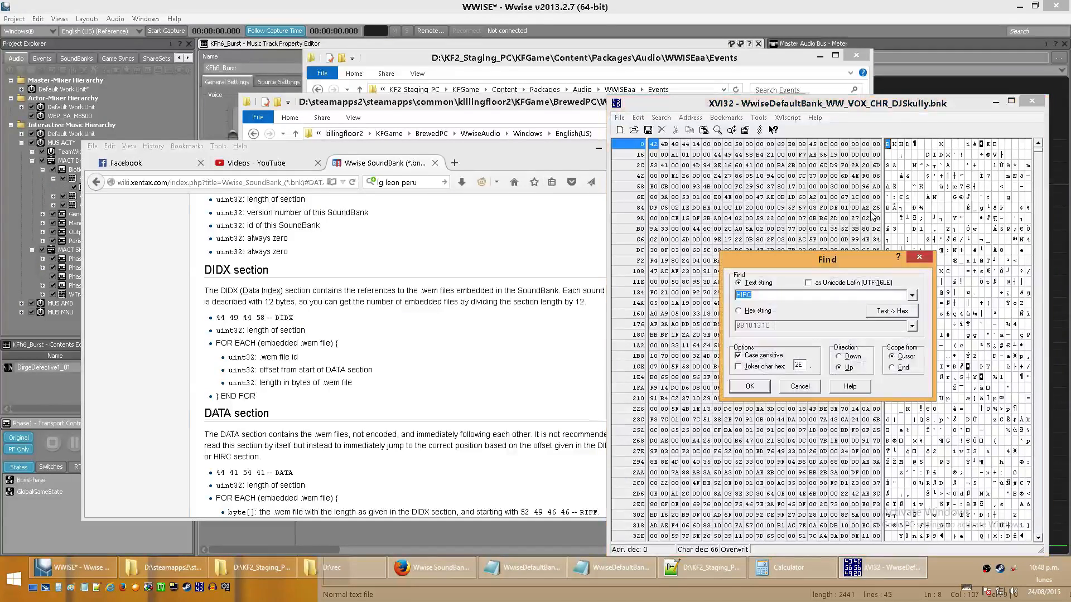
left_click(751, 309)
left_click(754, 285)
type("RIF")
key("Return")
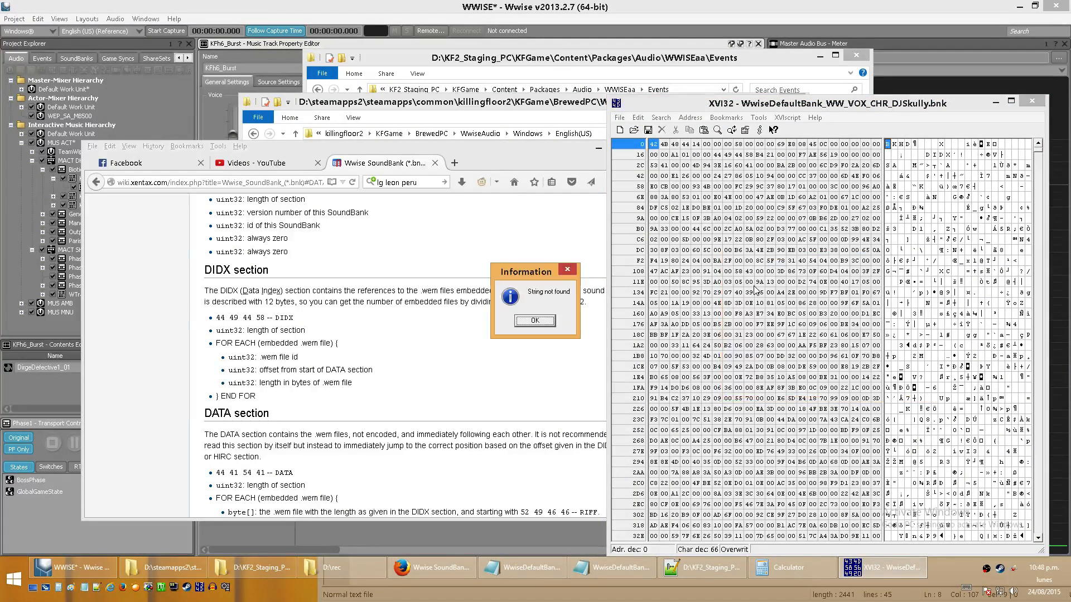
key("Return")
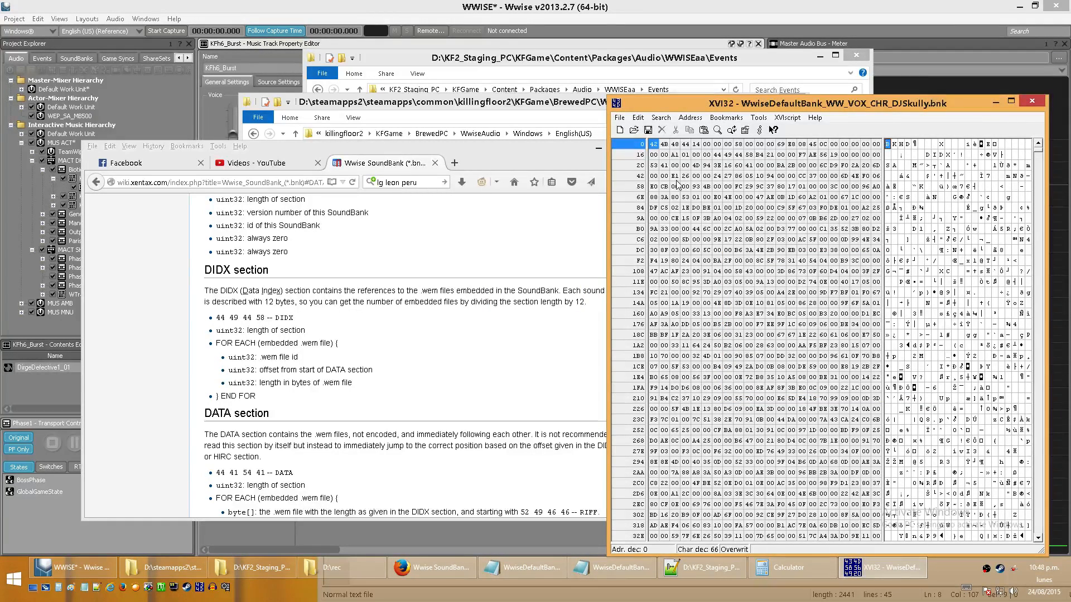
key("ctrl+f")
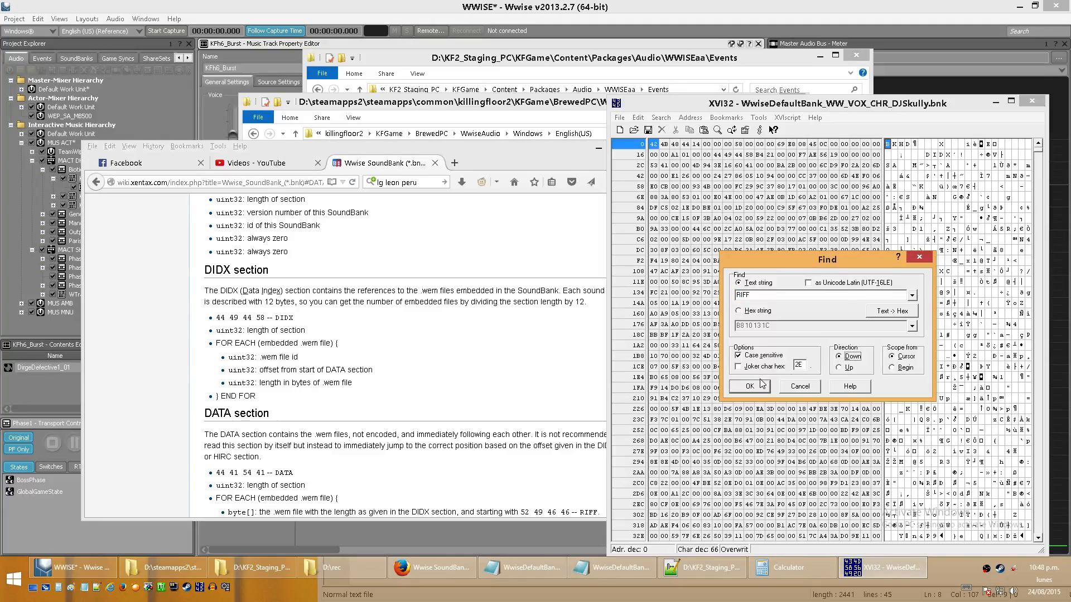
left_click(750, 386)
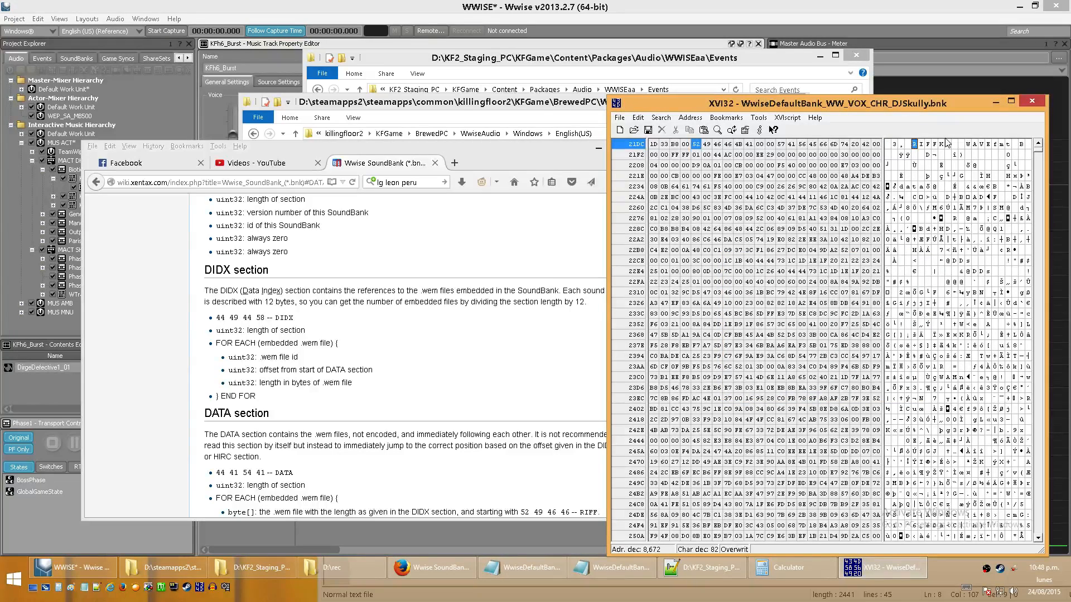
- Point out the RIFF marker, the WAVE marker and the byte directly after RIFF in the found header
left_click(968, 144)
left_click(913, 144)
left_click(941, 145)
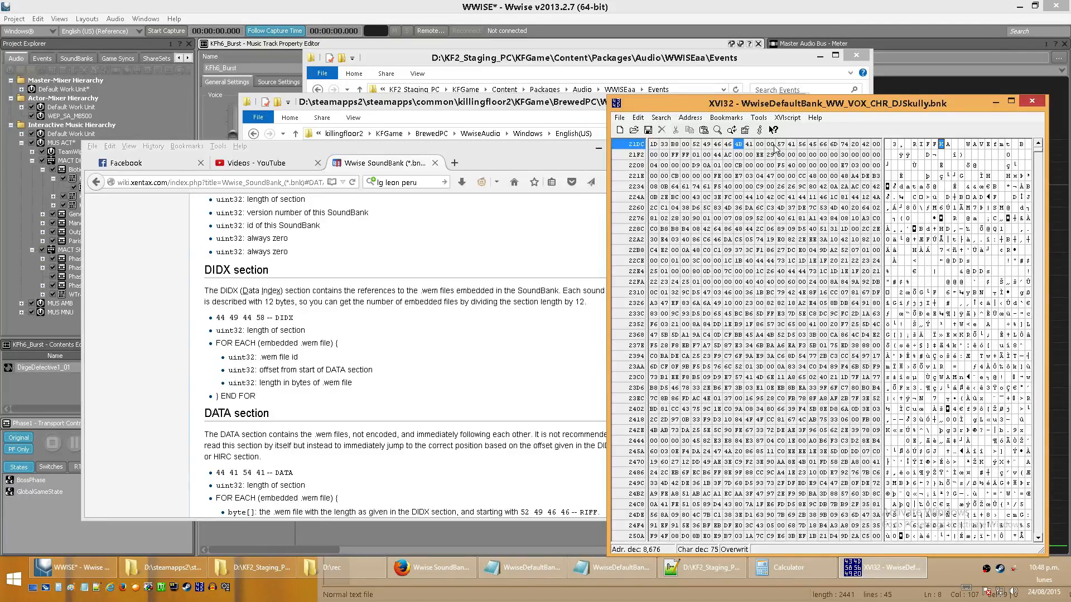
- Highlight the wiki's DIDX section description, and select the first byte of WAVE in the DJSkully bank's RIFF header
left_click(356, 365)
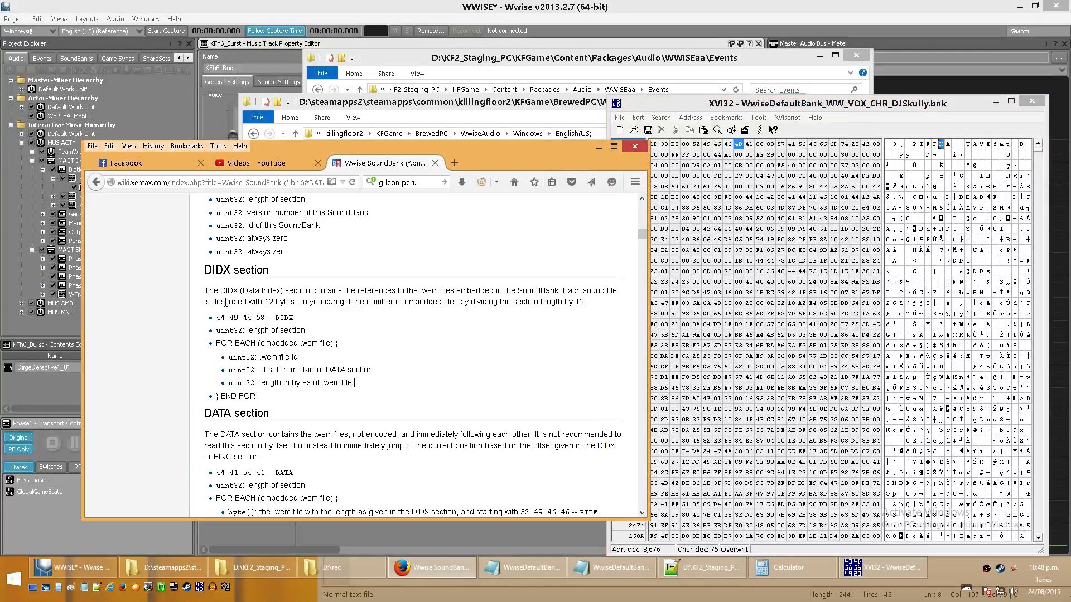
left_click_drag(218, 290, 361, 370)
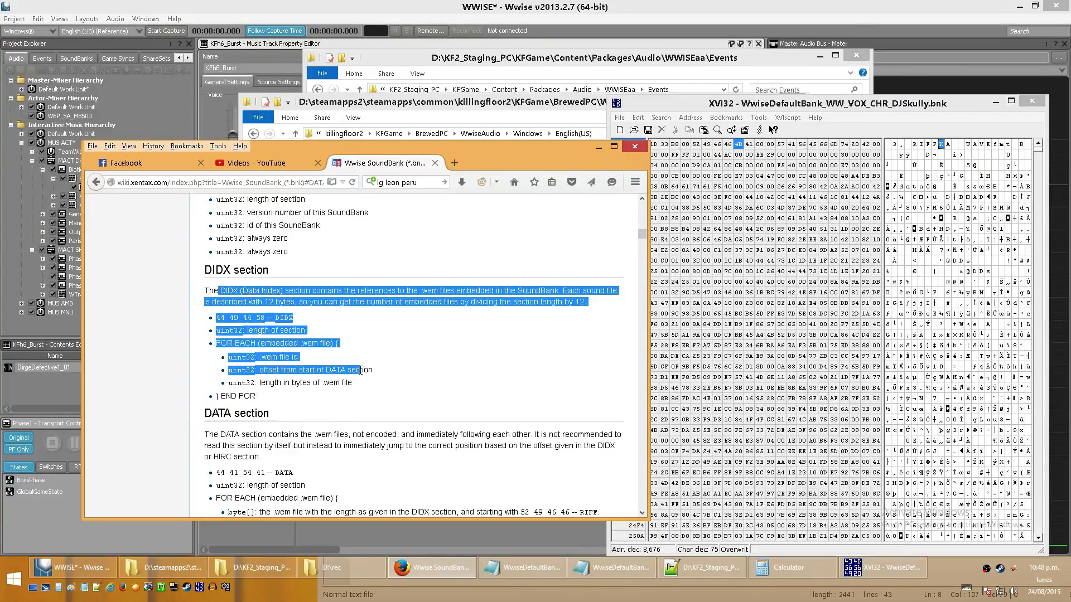
left_click(361, 370)
left_click(781, 144)
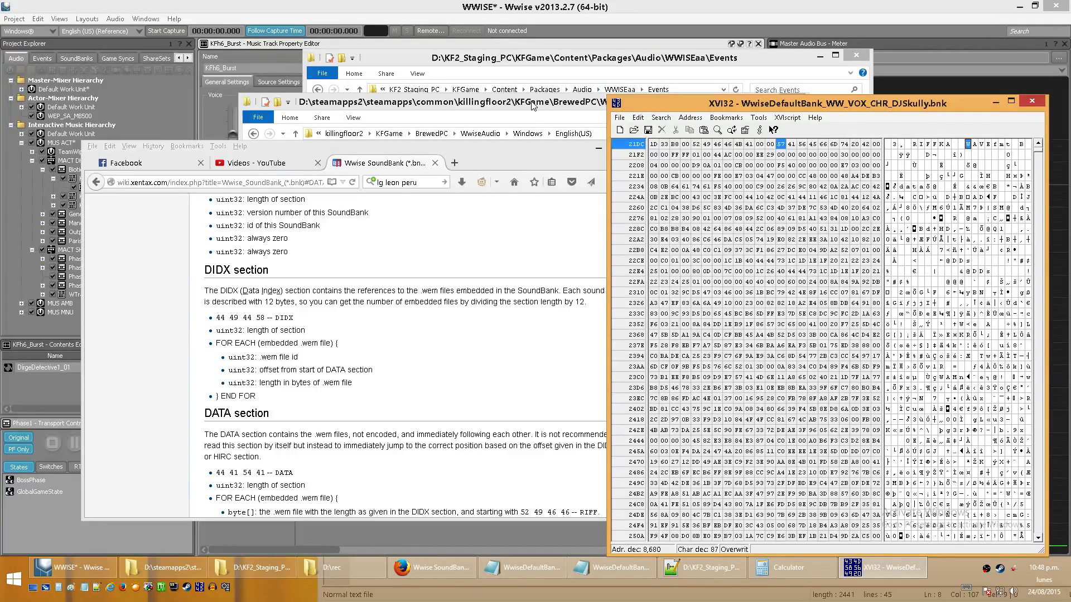
- Go up to the game's WwiseAudio\Windows folder and select 19144916.wem among its loose .wem files
left_click(534, 106)
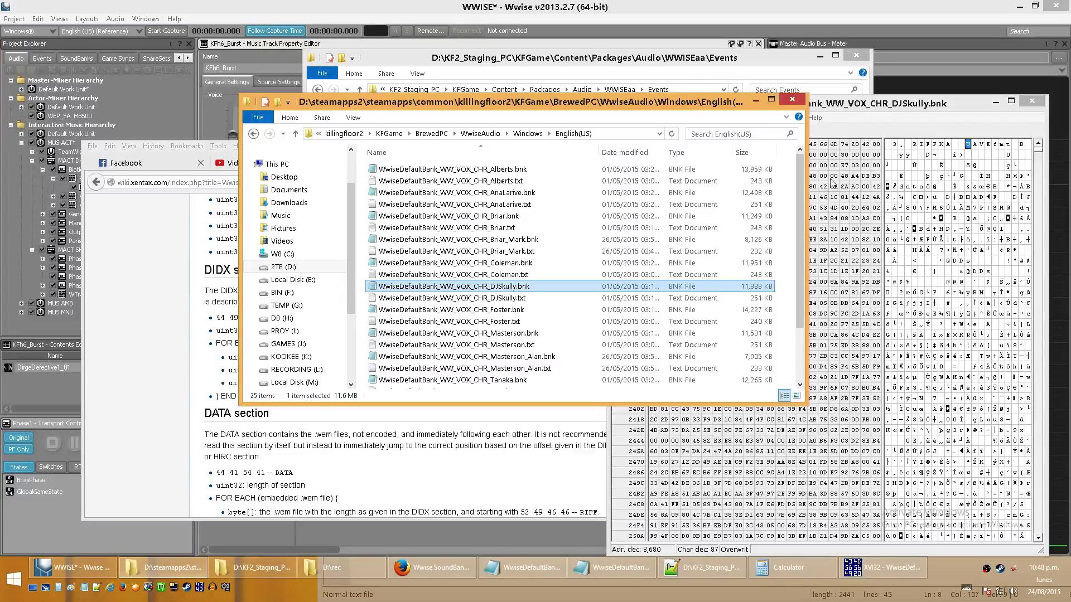
left_click(296, 134)
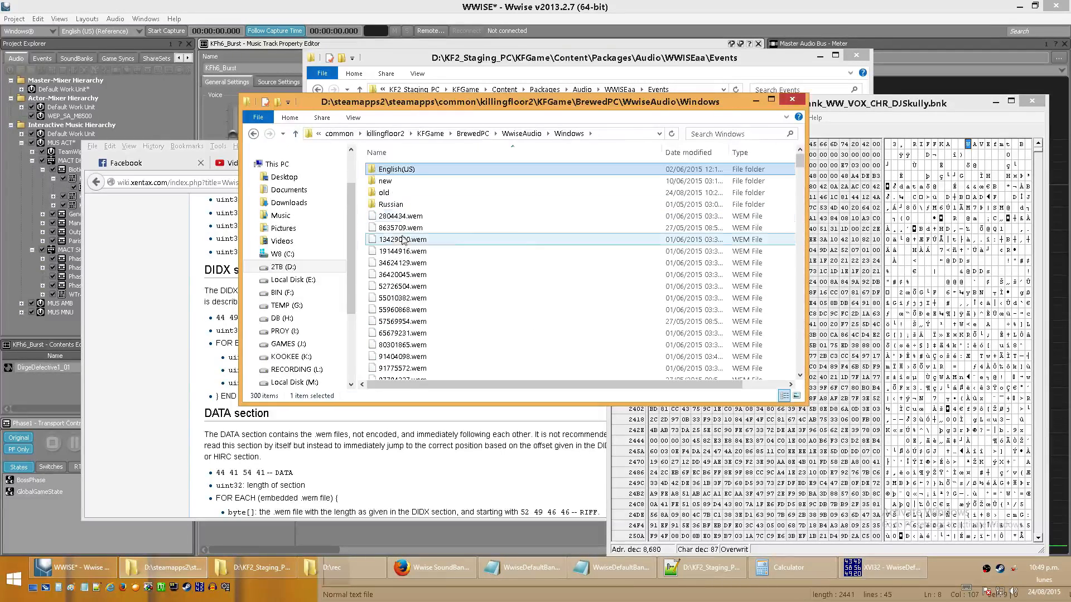
left_click(391, 239)
left_click(213, 348)
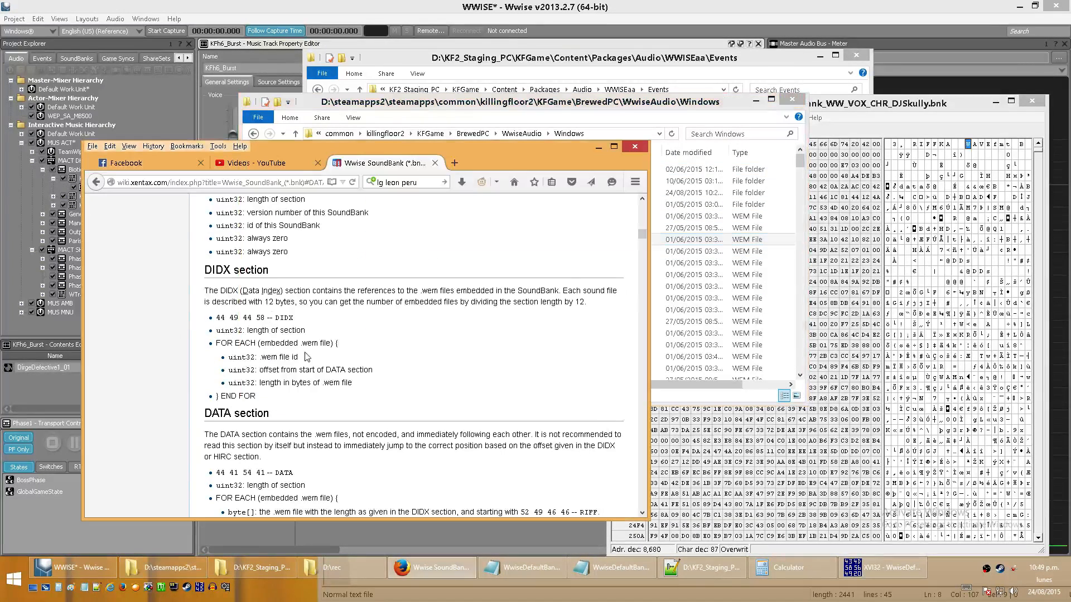
left_click(700, 215)
left_click(643, 254)
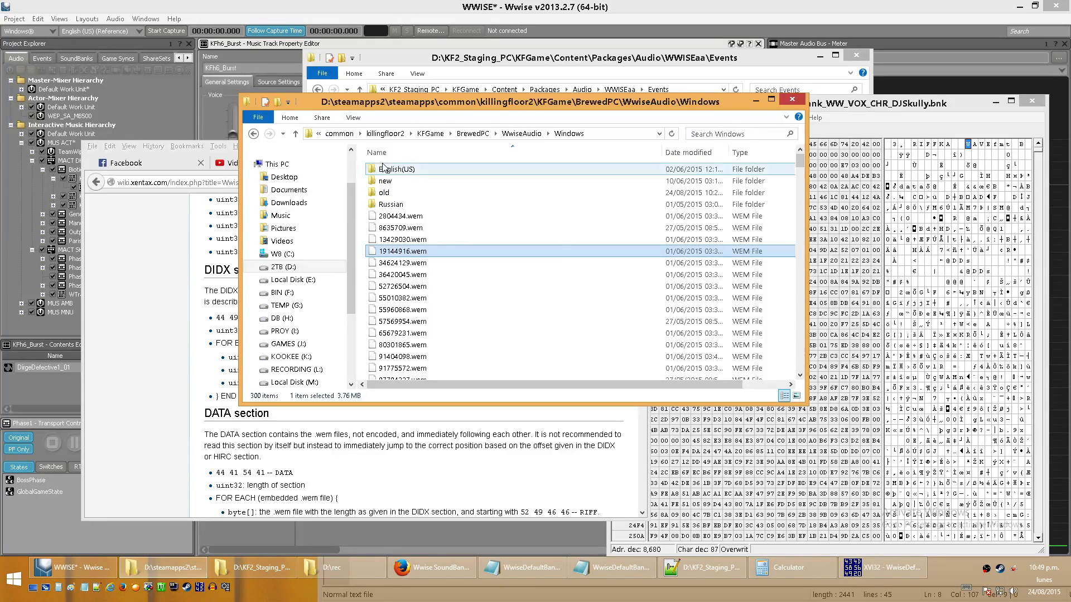
- Open the wem2ogg folder inside D:\KF2_Staging_PC
left_click(297, 133)
left_click(296, 134)
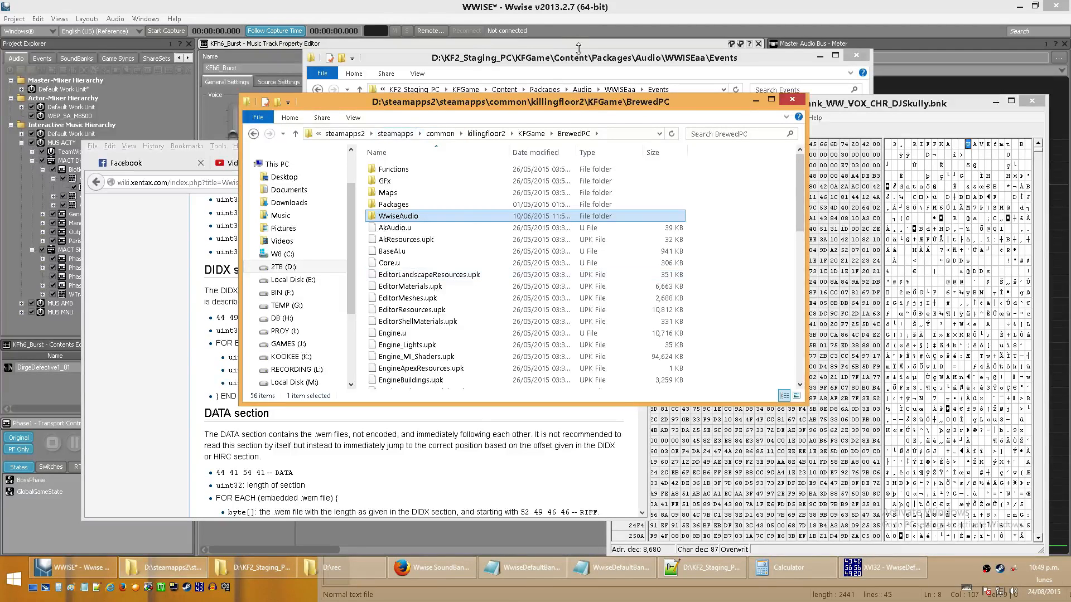
left_click(578, 49)
left_click(414, 90)
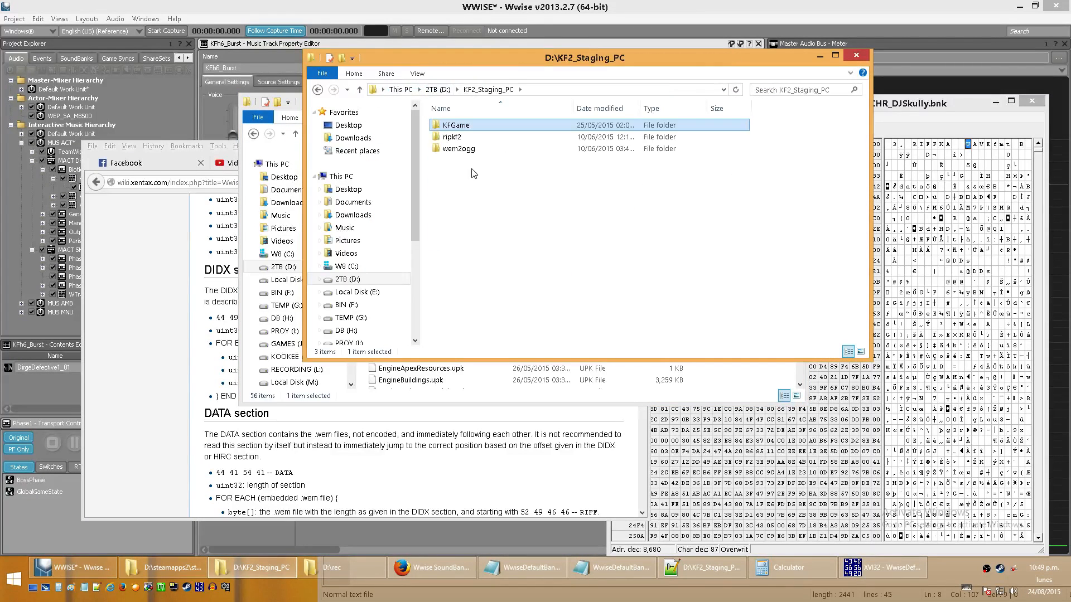
left_click(452, 151)
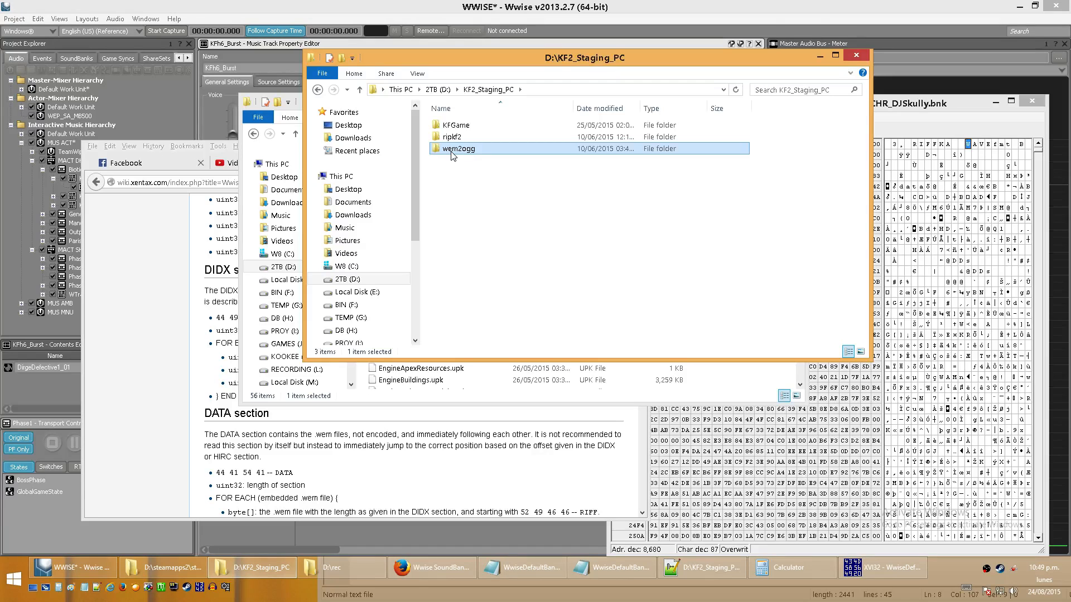
double_click(453, 150)
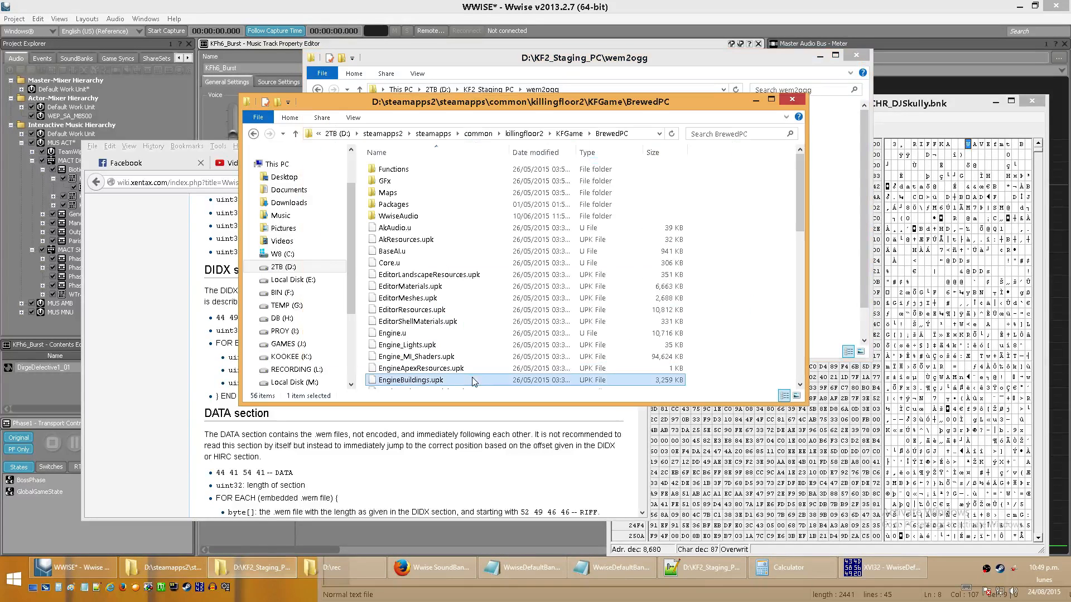
- Return the game's file window to the WwiseAudio\Windows folder and select 13429030.wem
left_click(291, 140)
left_click(254, 134)
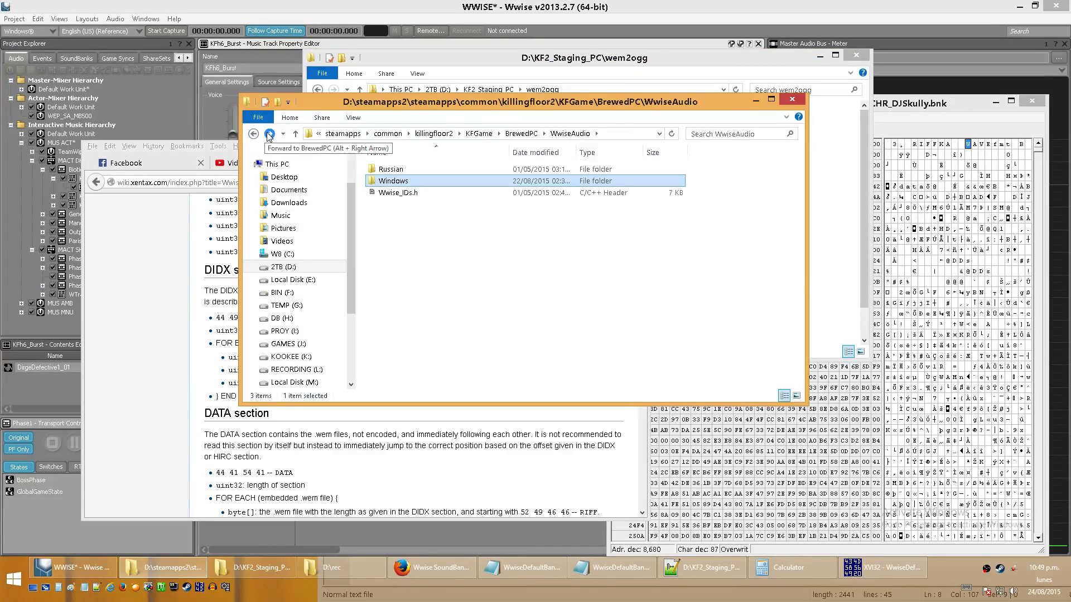
left_click(254, 135)
left_click(269, 135)
left_click(269, 134)
left_click(270, 134)
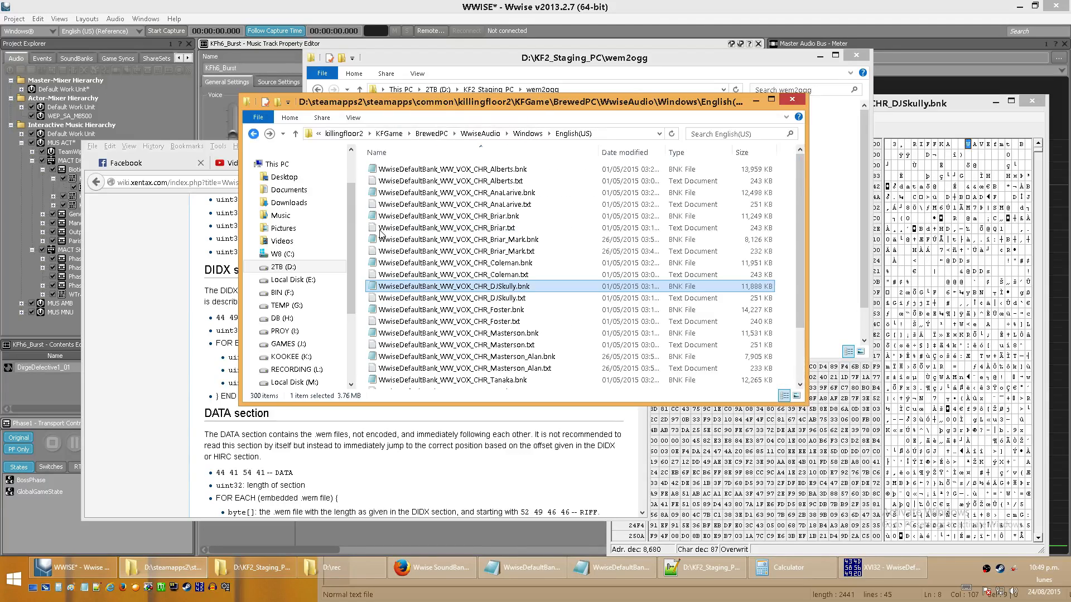
left_click(274, 134)
left_click(416, 242)
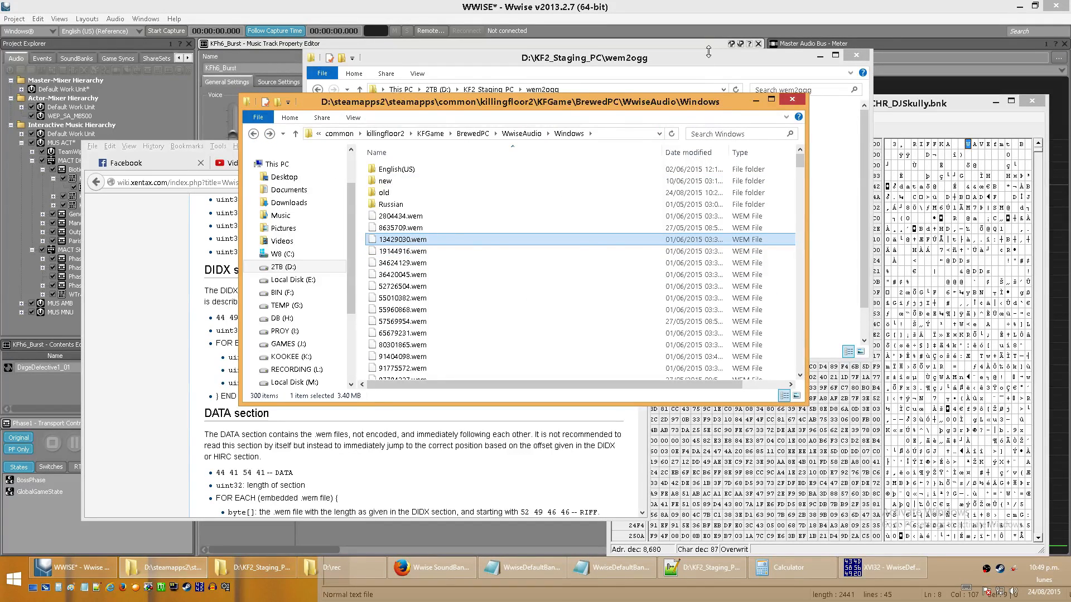
- Look through the wem2ogg folder and point out the ww2ogg.exe converter and the a.bat batch file
left_click(661, 59)
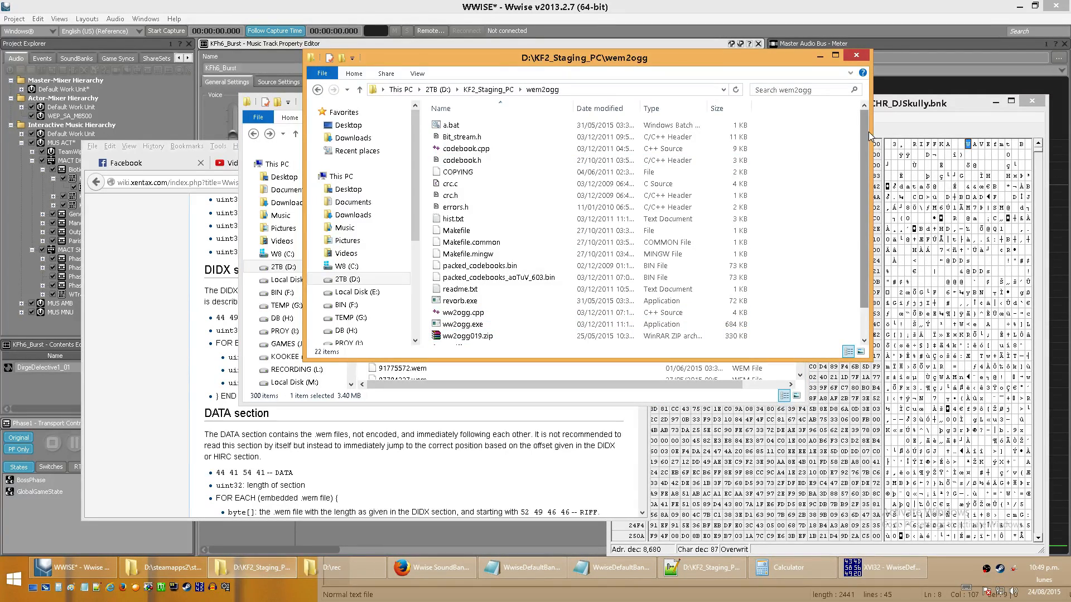
scroll(868, 132, "down", 1)
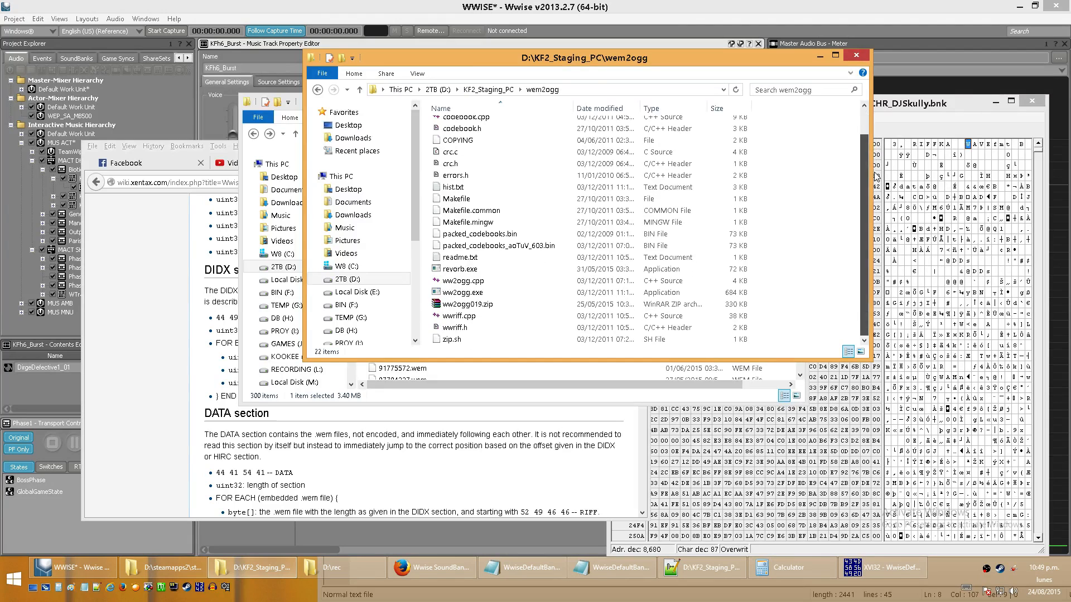
left_click(469, 293)
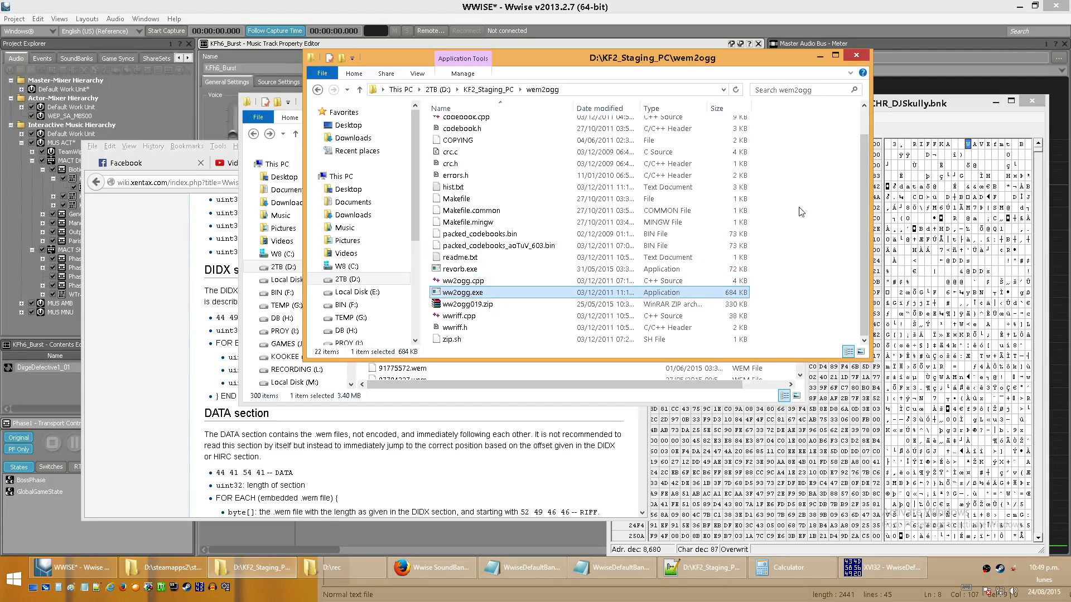
left_click(866, 122)
right_click(467, 131)
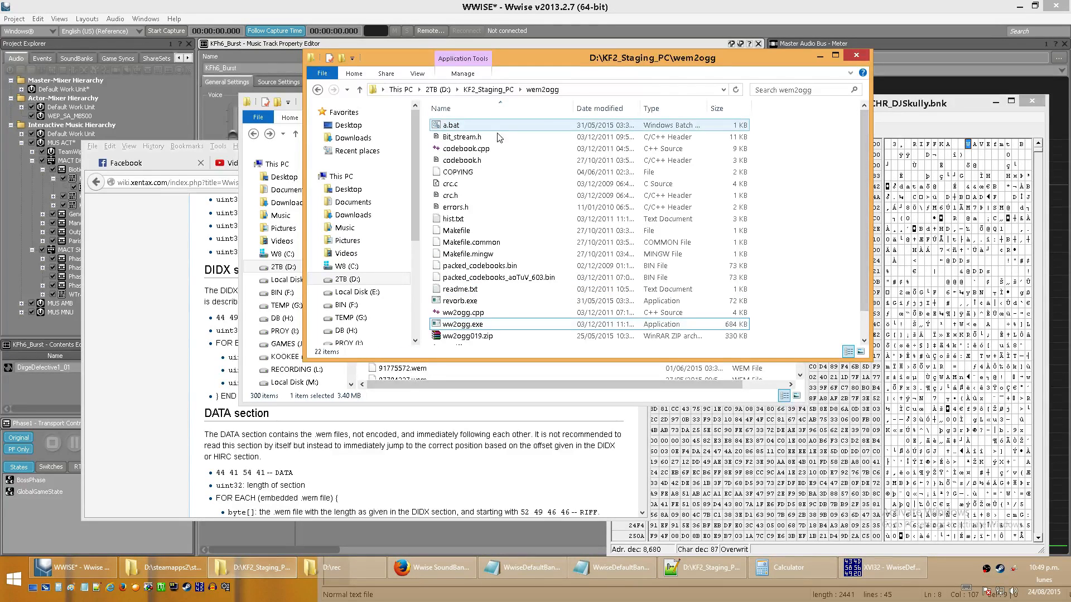
left_click(836, 142)
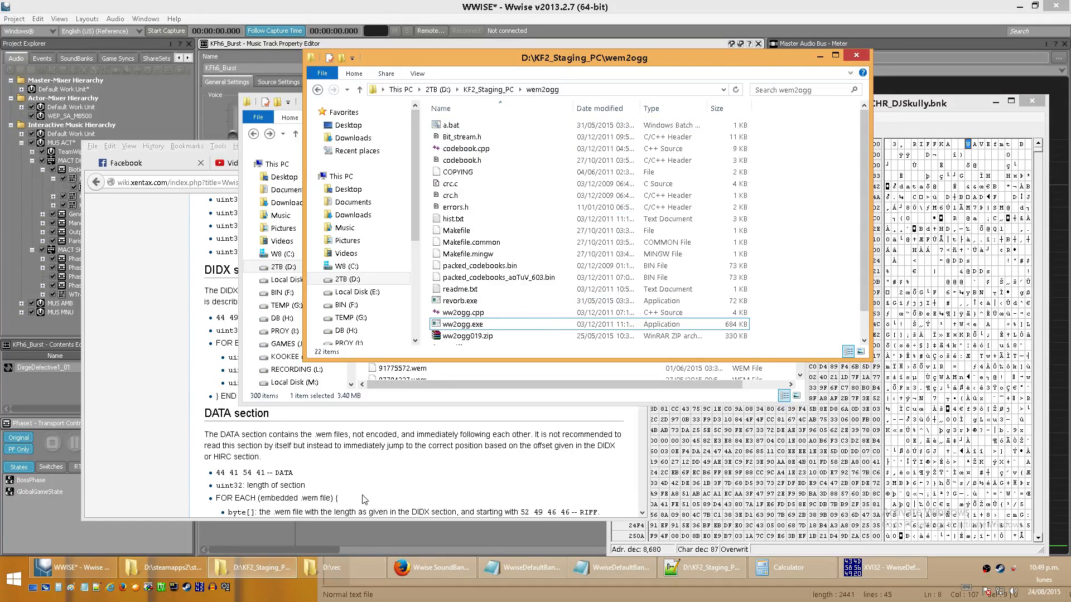
- Open a.bat in a new Notepad window, place it below the wem2ogg file list and highlight its ww2ogg and revorb commands
left_click(84, 588)
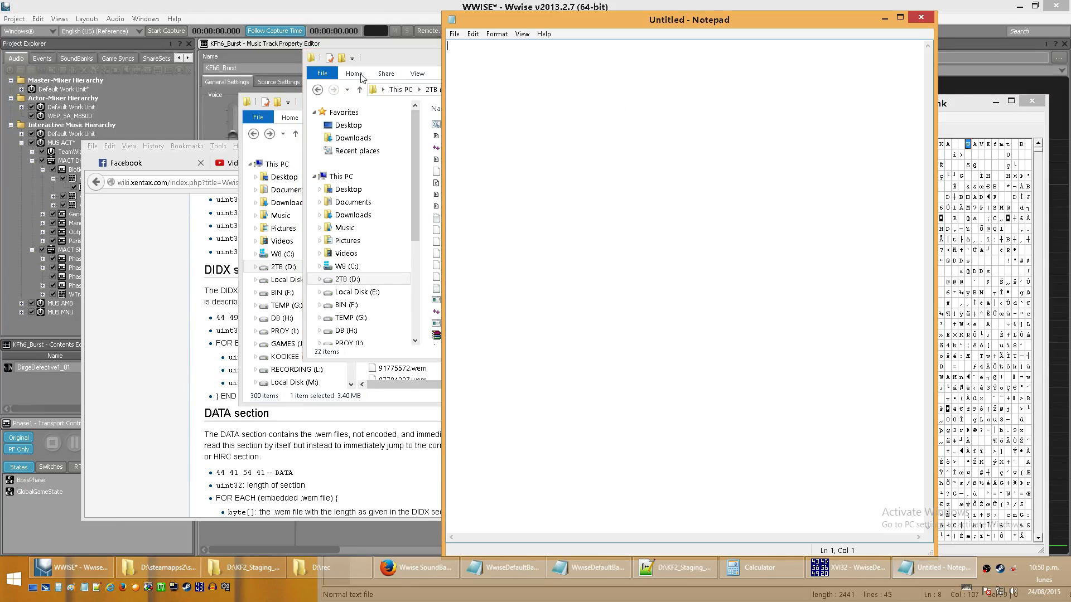
left_click_drag(436, 125, 514, 148)
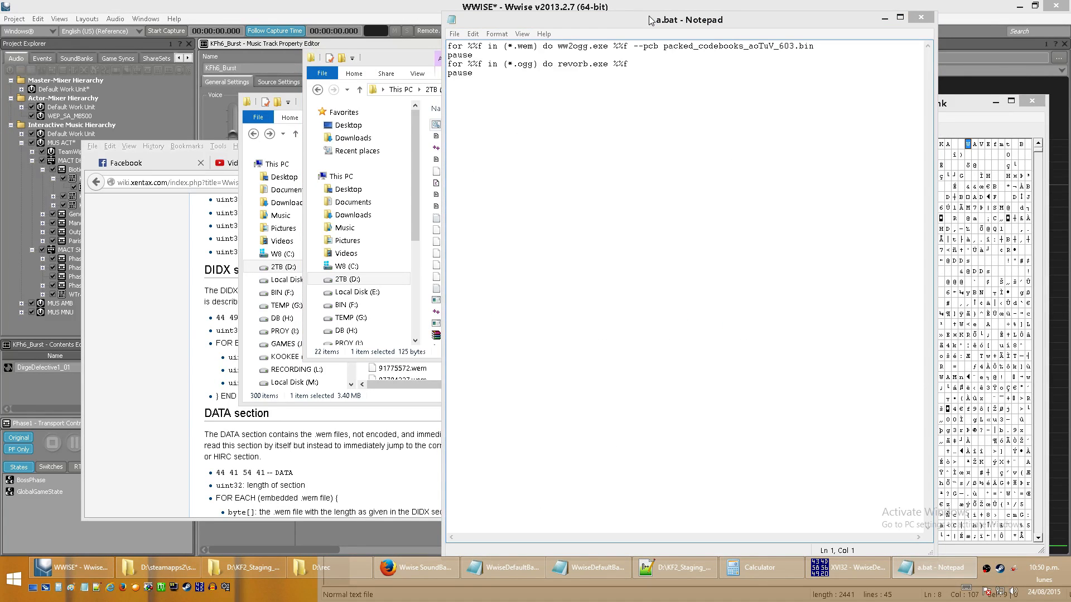
left_click_drag(651, 21, 650, 304)
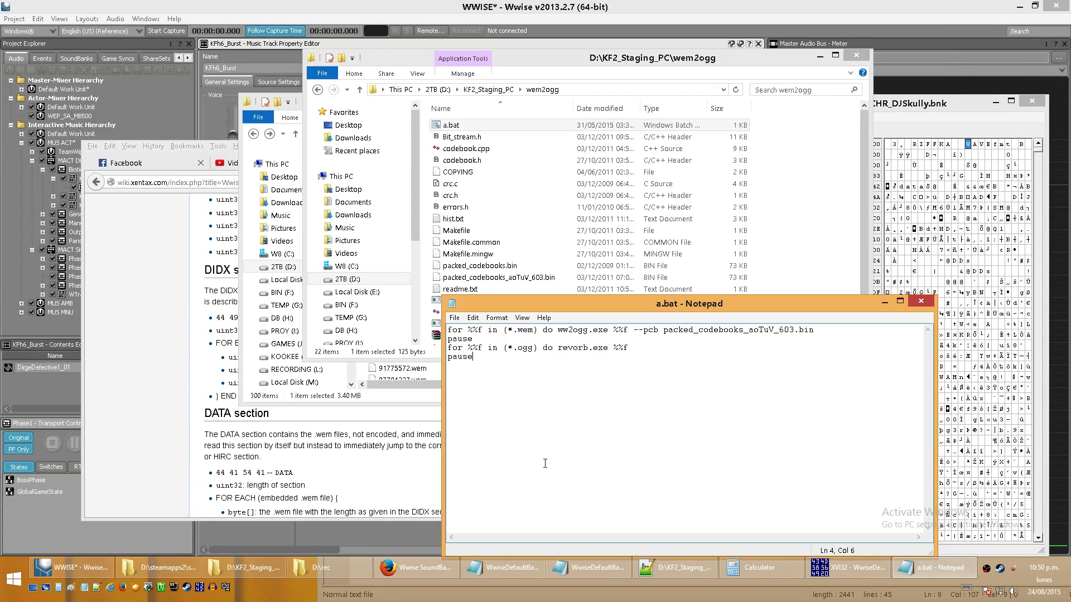
left_click_drag(545, 464, 448, 329)
left_click(645, 528)
- Open the ripkf2 folder in D:\KF2_Staging_PC and look through its converted .ogg files
left_click(359, 89)
double_click(452, 137)
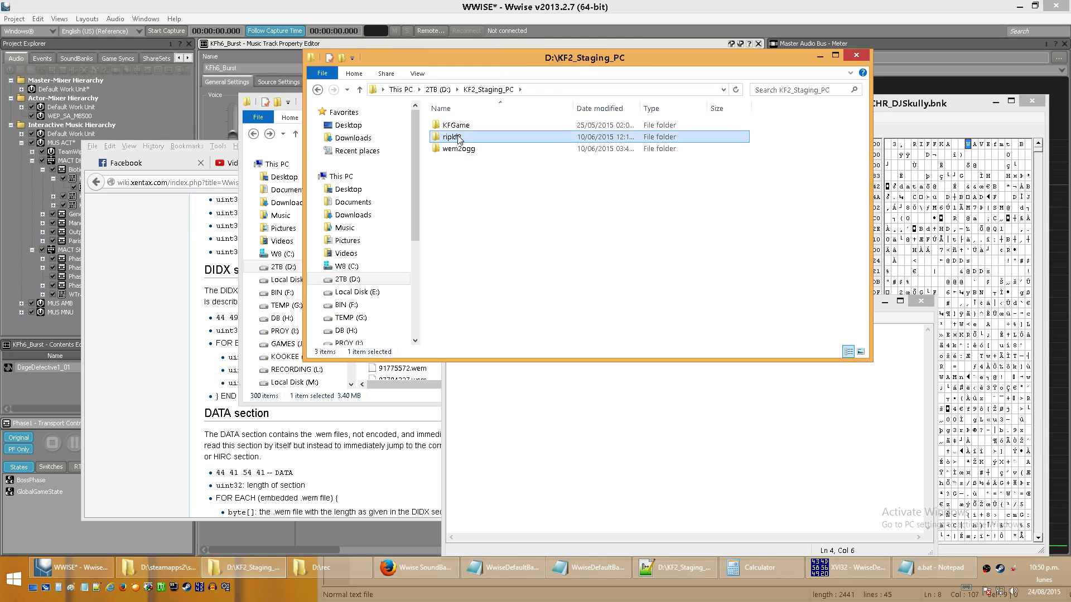
left_click_drag(863, 119, 888, 103)
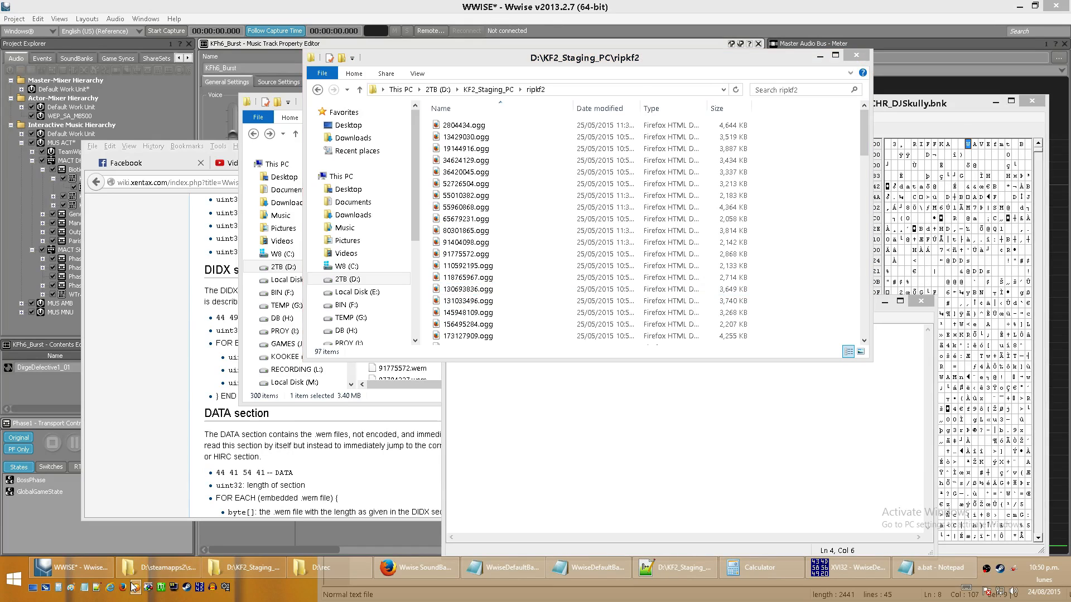
- Play 19144916.ogg in GOM Player, declining the player update, and close the player
double_click(475, 127)
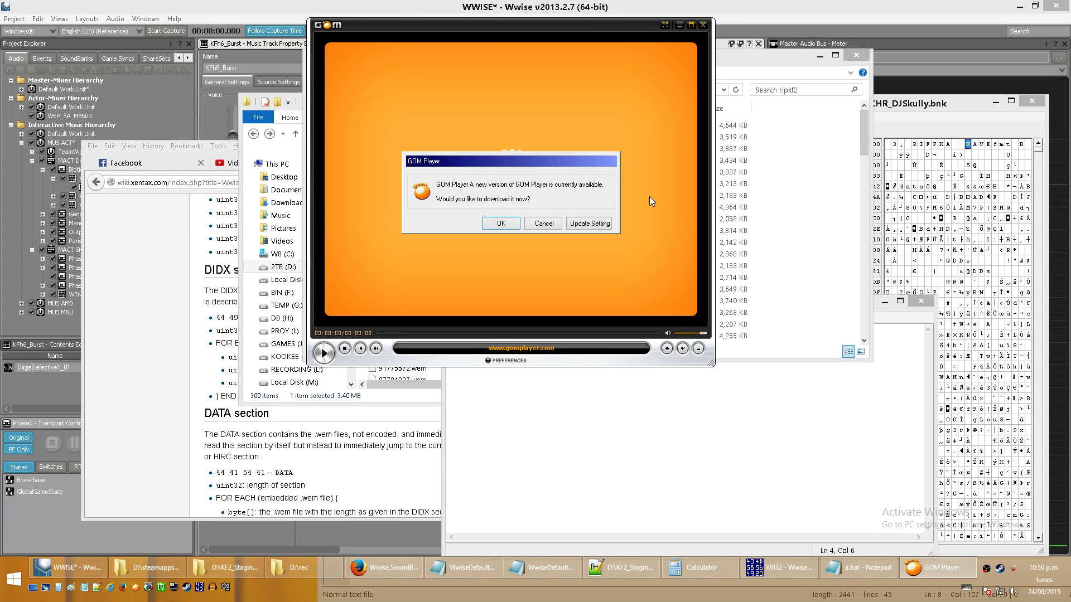
left_click(545, 223)
left_click_drag(566, 40, 685, 230)
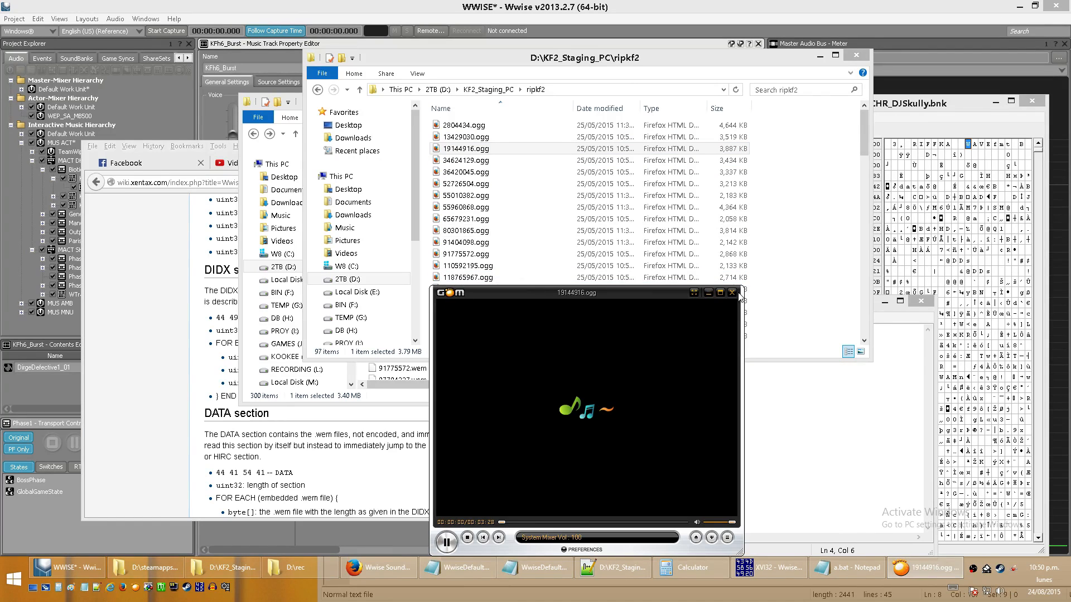
left_click(736, 292)
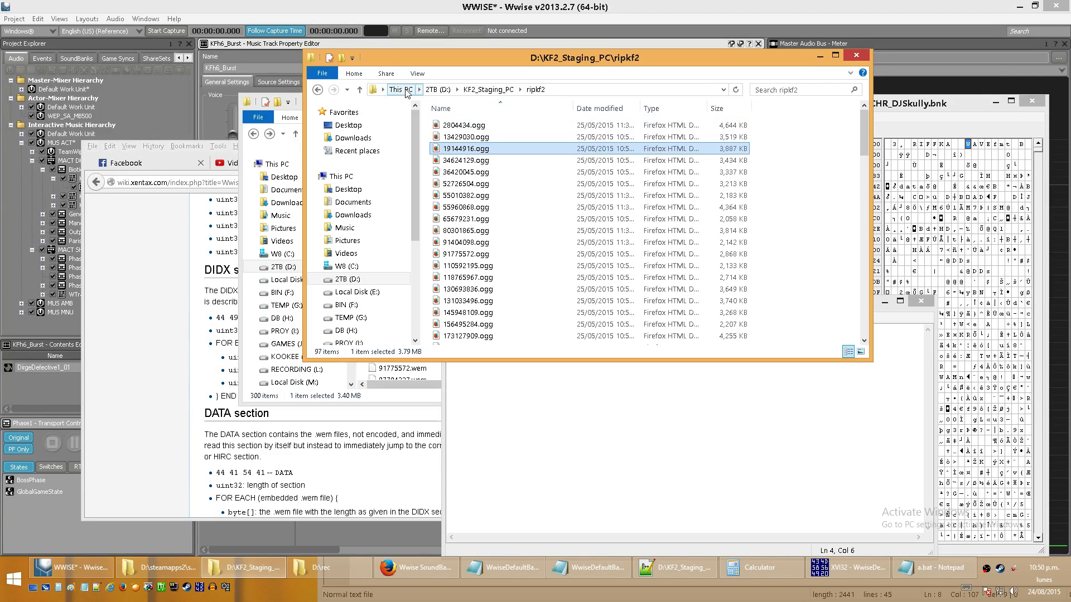
- Go back to the wem2ogg folder in D:\KF2_Staging_PC, look through its converter files and minimize the folder window
left_click(359, 89)
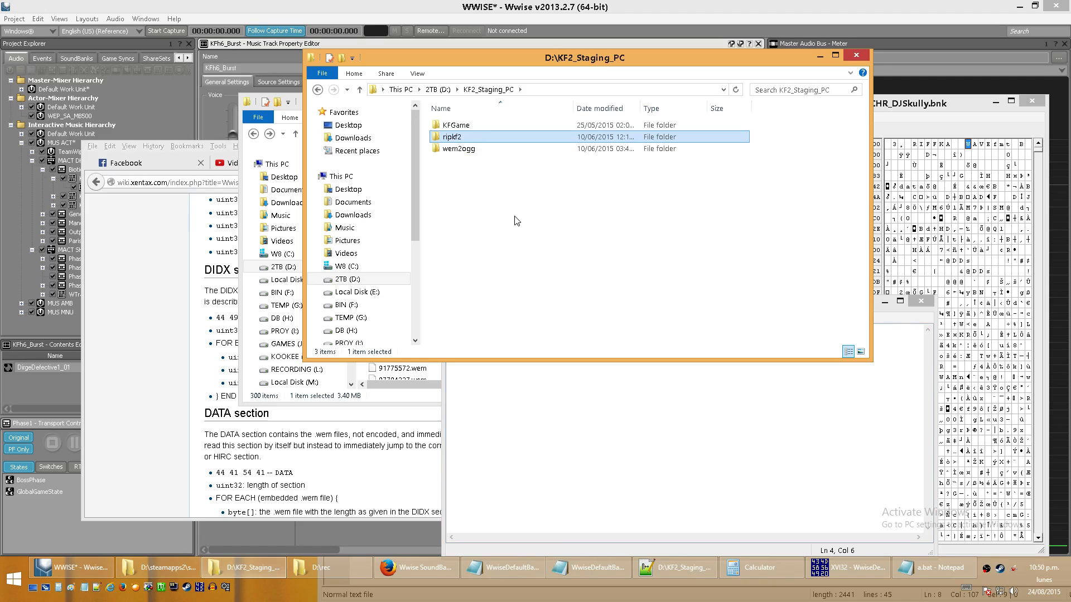
double_click(463, 153)
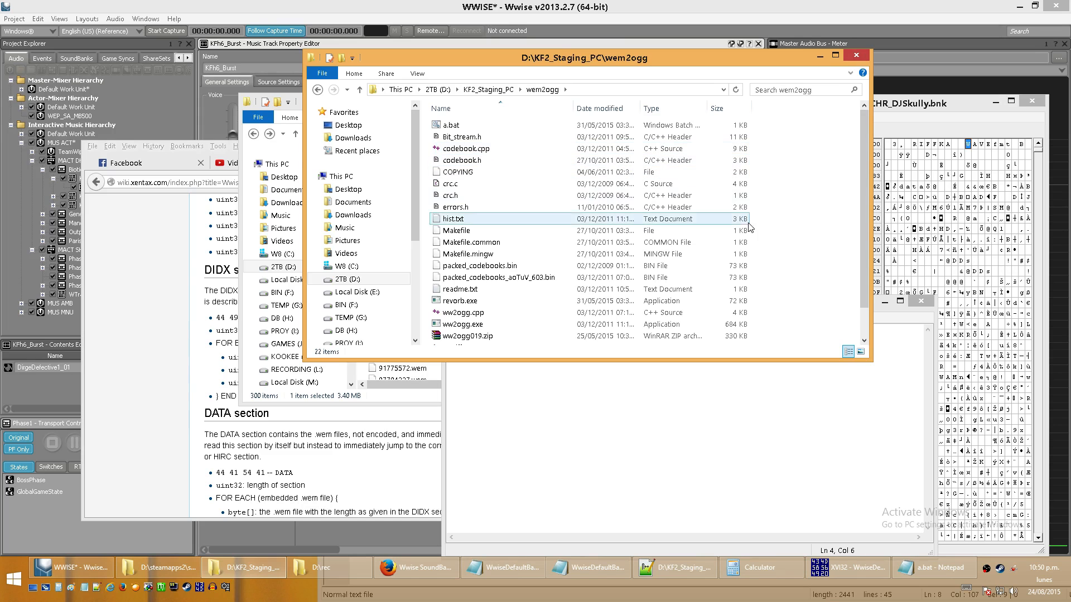
left_click_drag(867, 128, 865, 106)
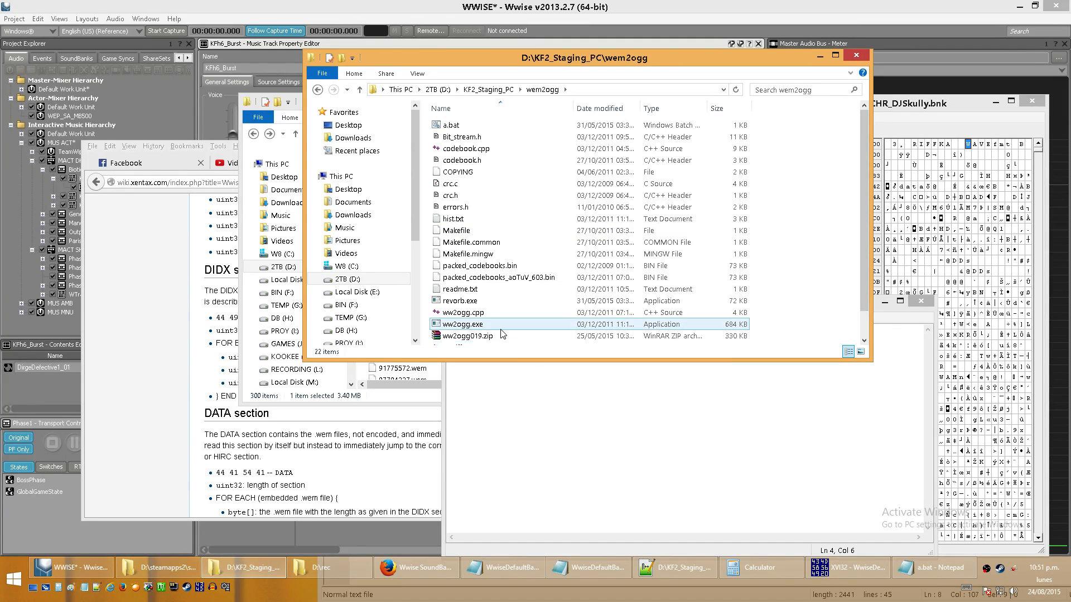
left_click(821, 57)
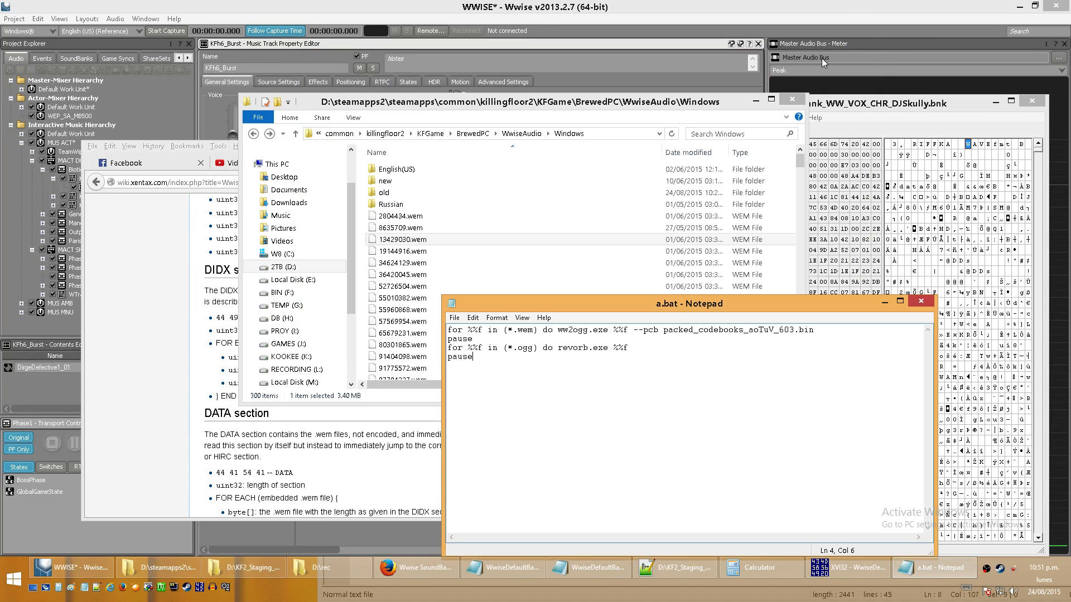
- Return to Wwise and collapse the KFh6_Burst, BioticsLabPlaylist and both MACT branches under MUS ACT in the Interactive Music Hierarchy
left_click(862, 274)
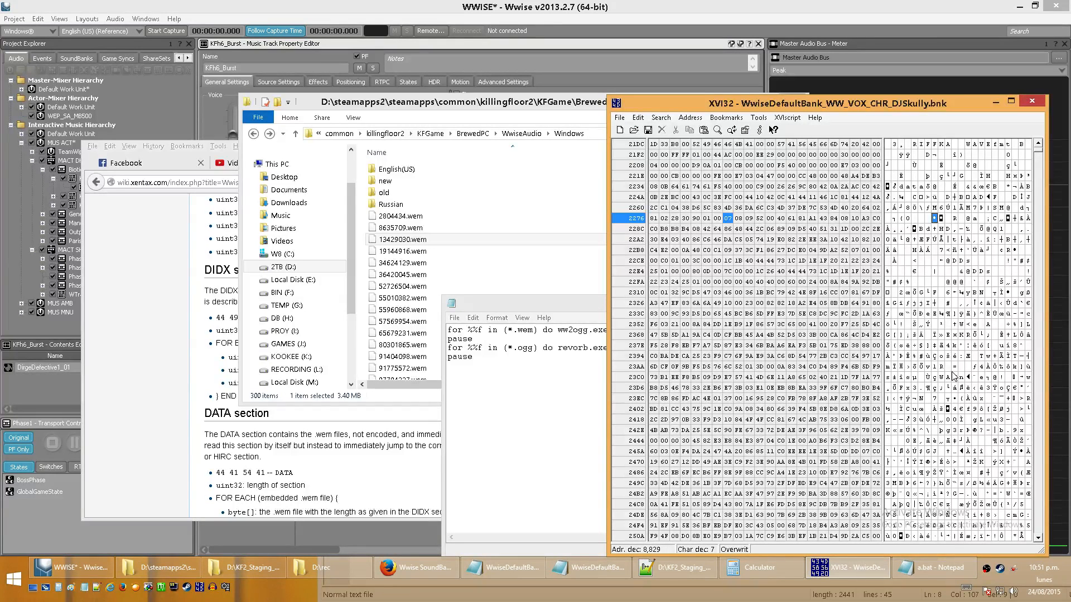
left_click(309, 6)
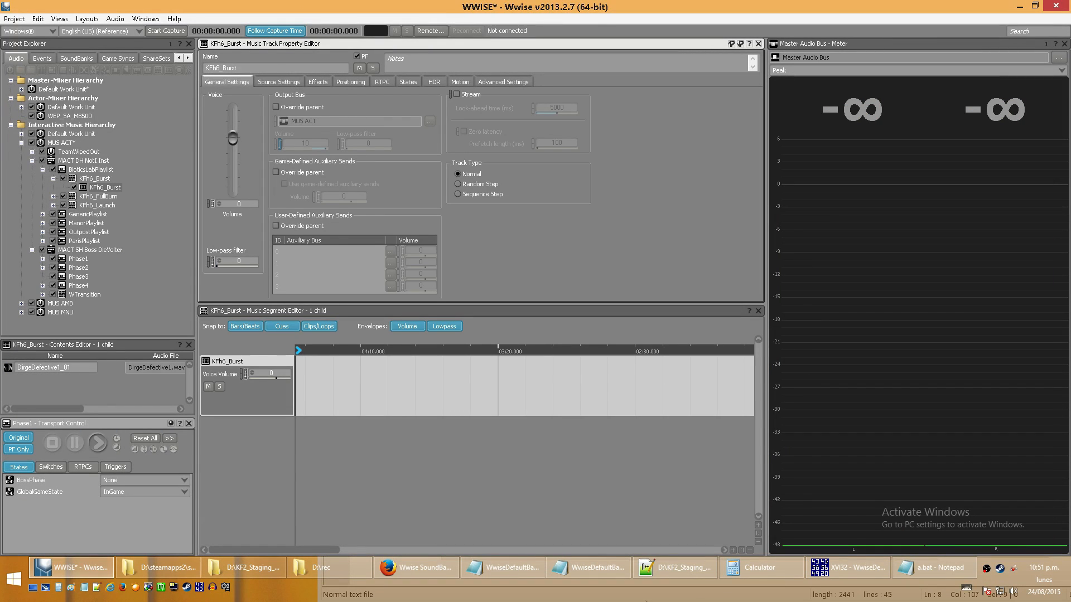
mouse_move(594, 567)
left_click(54, 179)
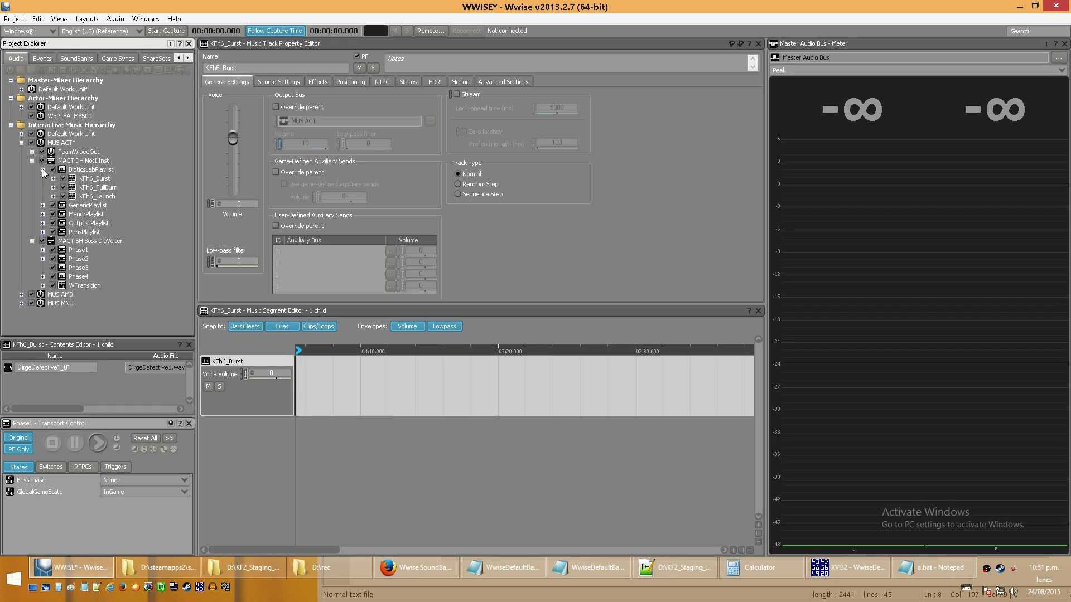
left_click(42, 170)
left_click(32, 161)
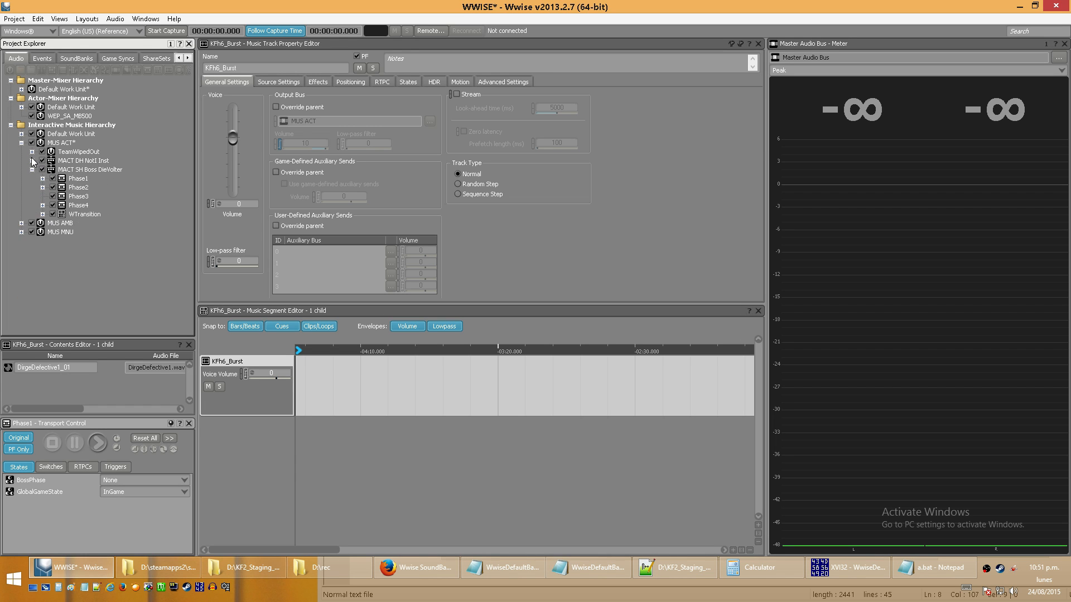
left_click(32, 170)
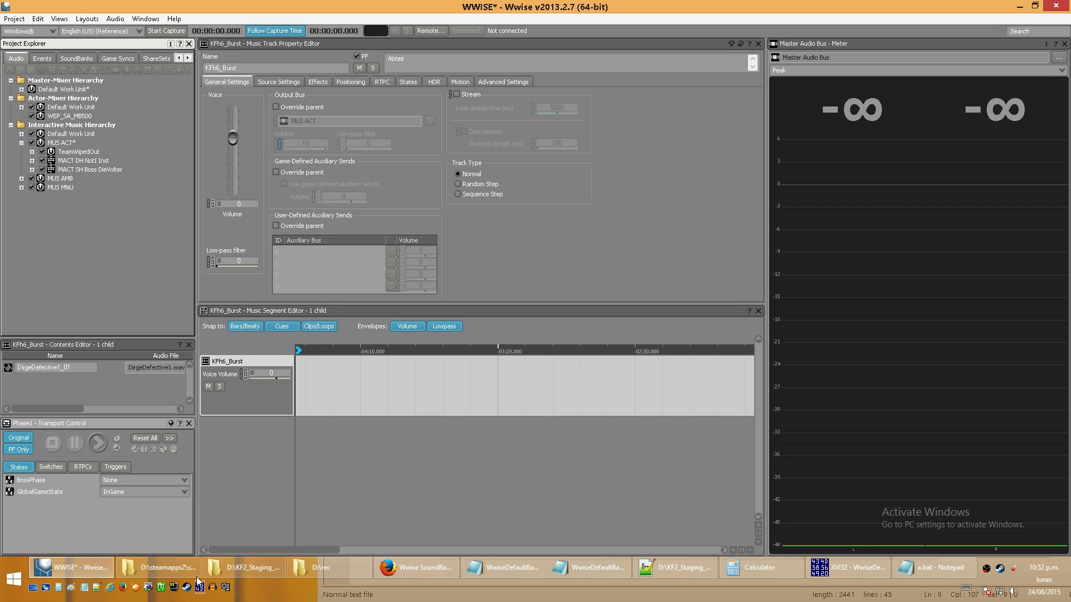
- Look at the wem2ogg folder in D:\KF2_Staging_PC, then return to Wwise and display the project's SoundBanks
mouse_move(226, 580)
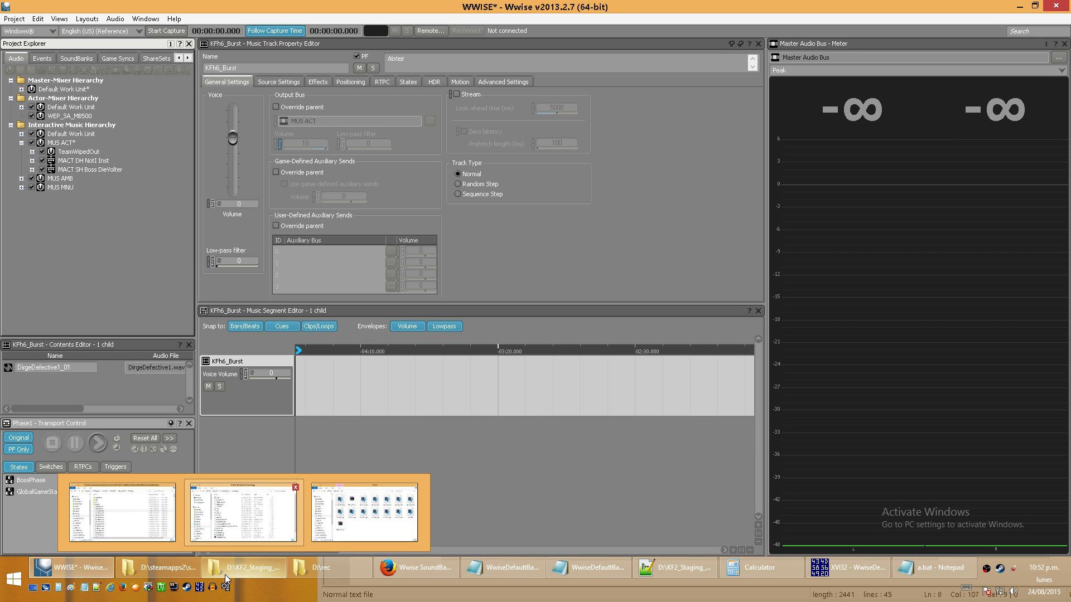
left_click(241, 502)
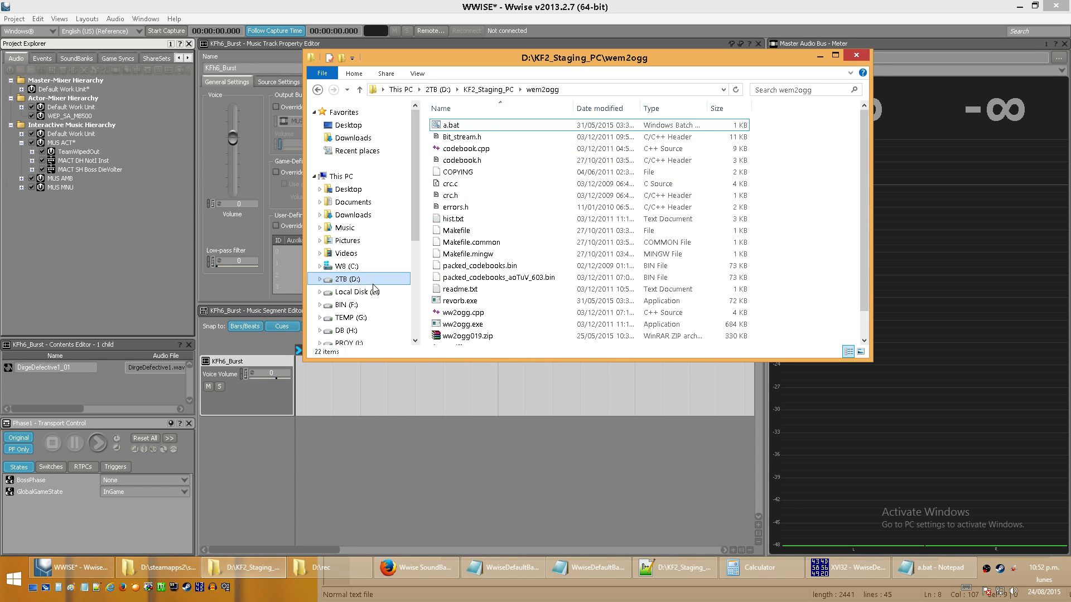
left_click(73, 300)
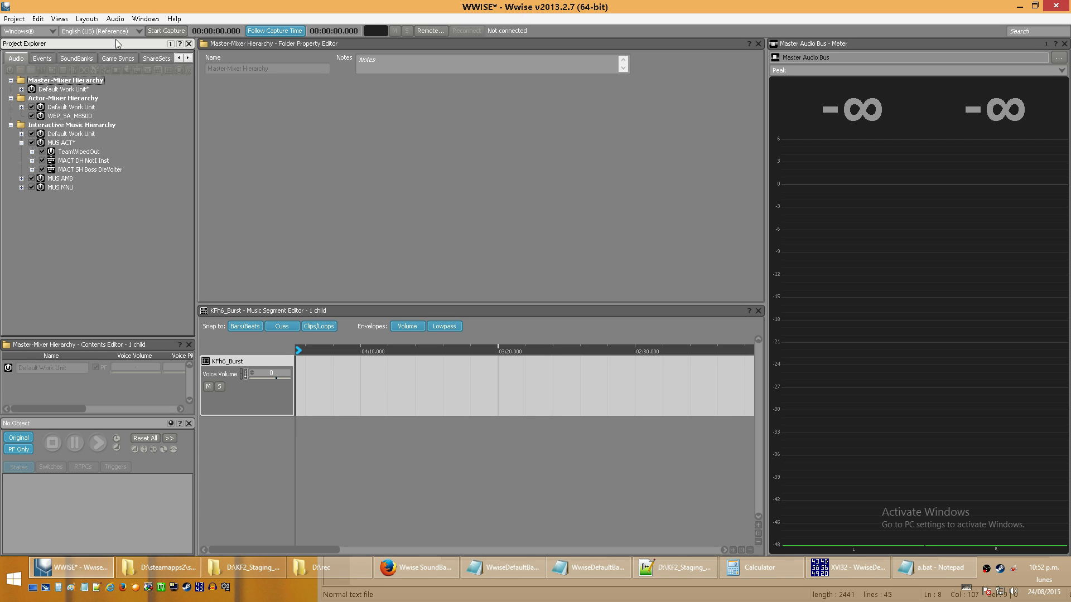
left_click(77, 58)
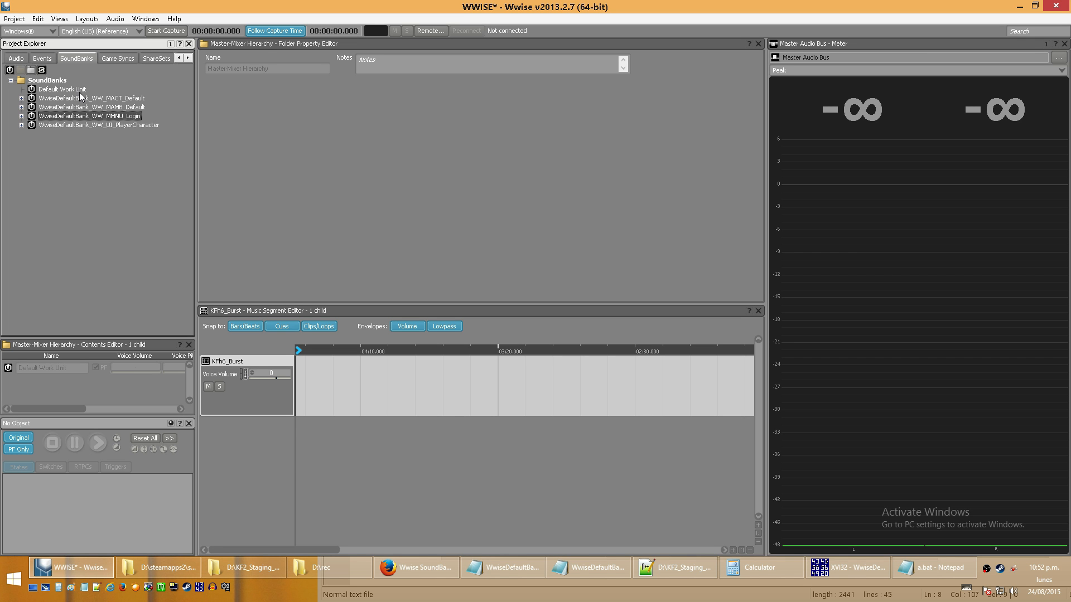
- Cut the In Memory Audio entries from WwiseDefaultBank_WW_VOX_CHR_DJSkully.txt into a new Notepad document and remove the blank lines at its end
left_click(590, 567)
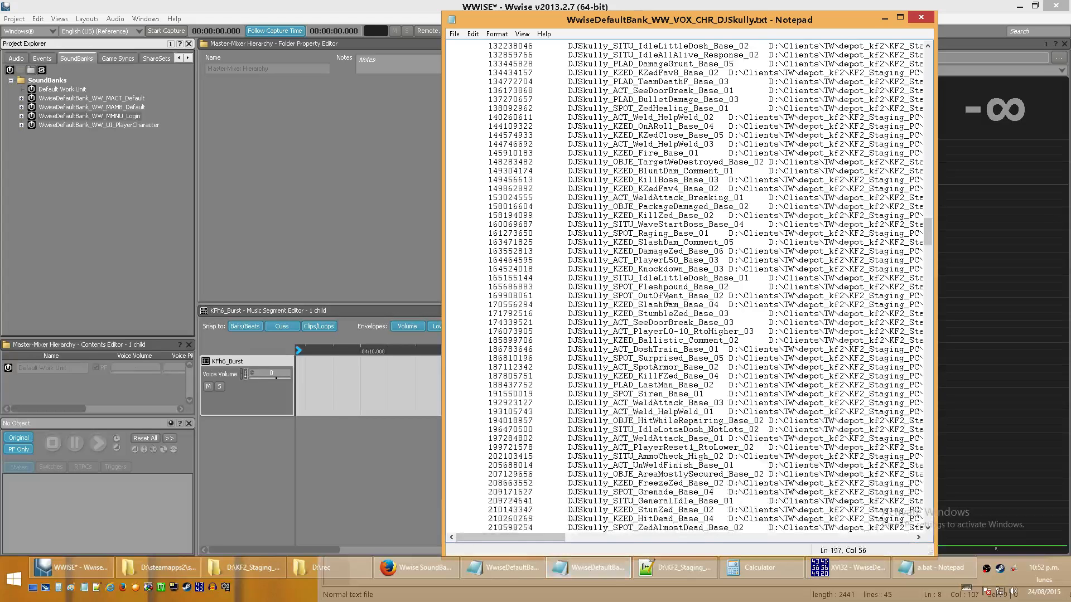
left_click_drag(928, 239, 930, 201)
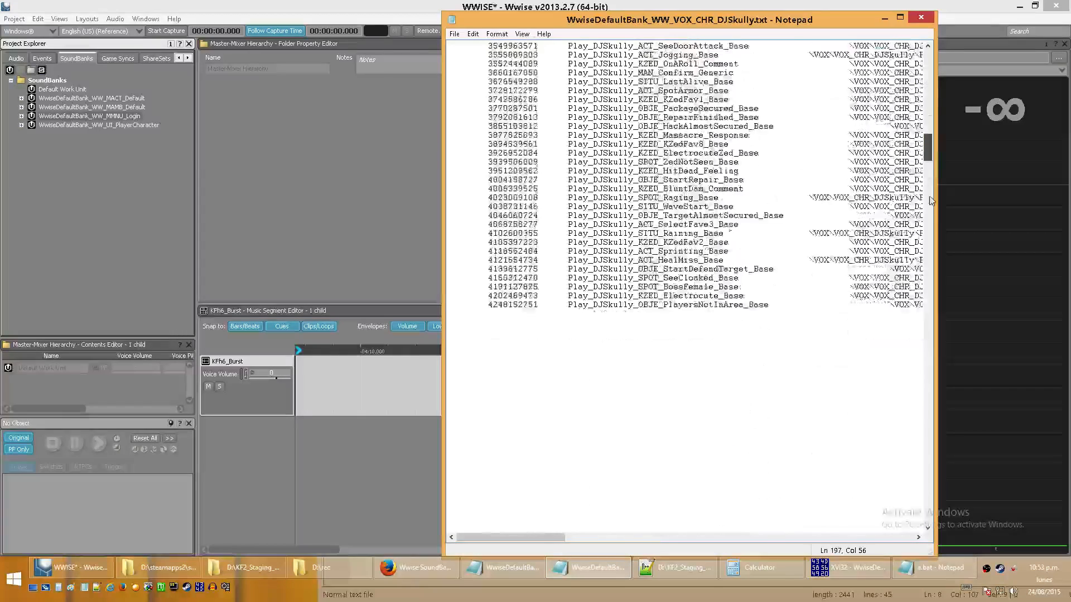
left_click(930, 201)
left_click(472, 117)
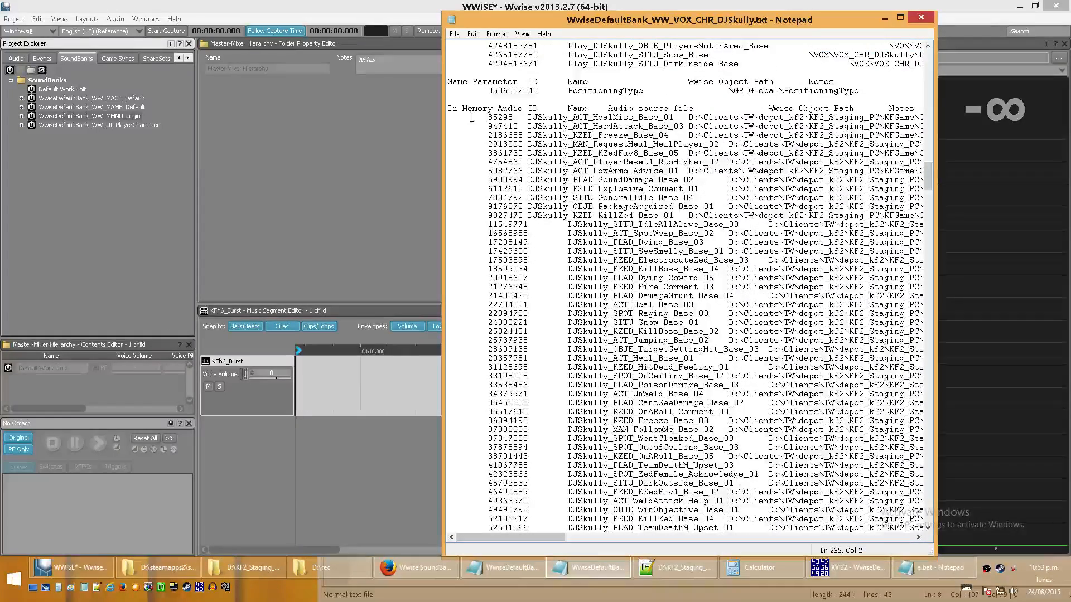
key("ctrl+a")
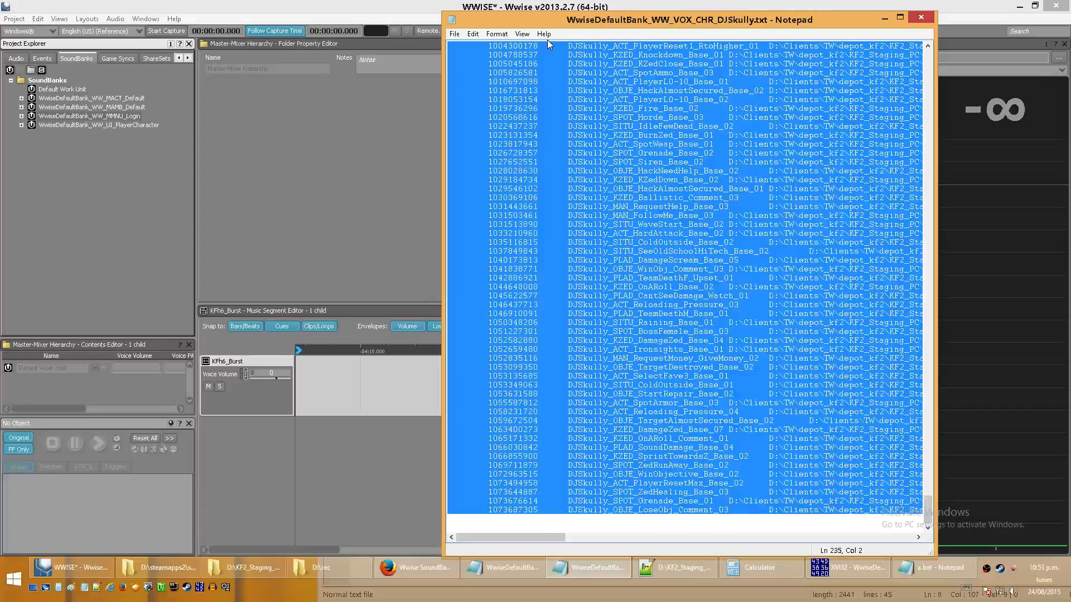
key("ctrl+x")
left_click(85, 589)
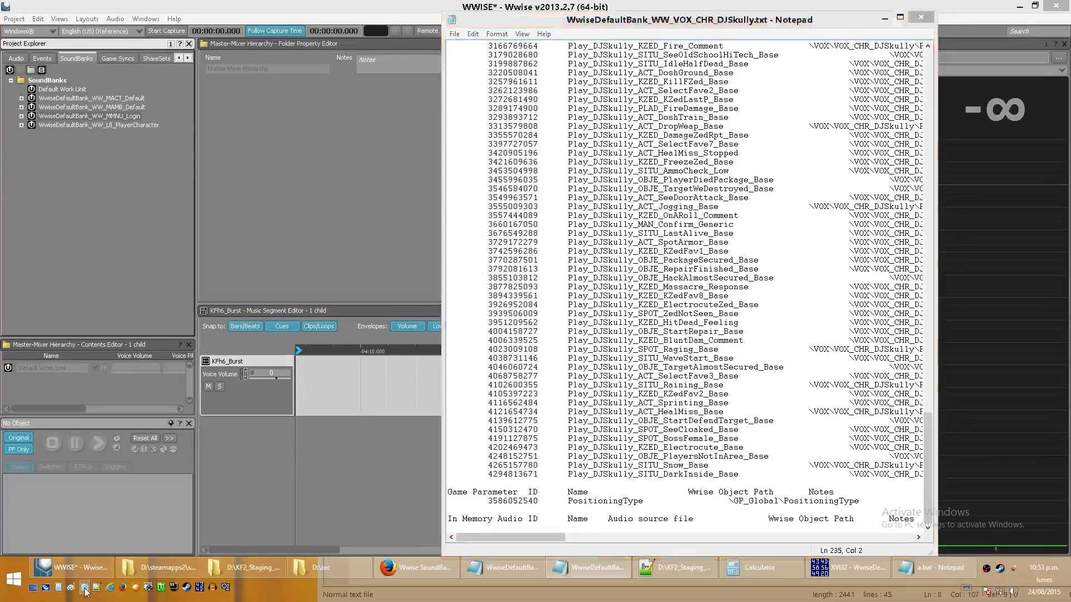
key("ctrl+v")
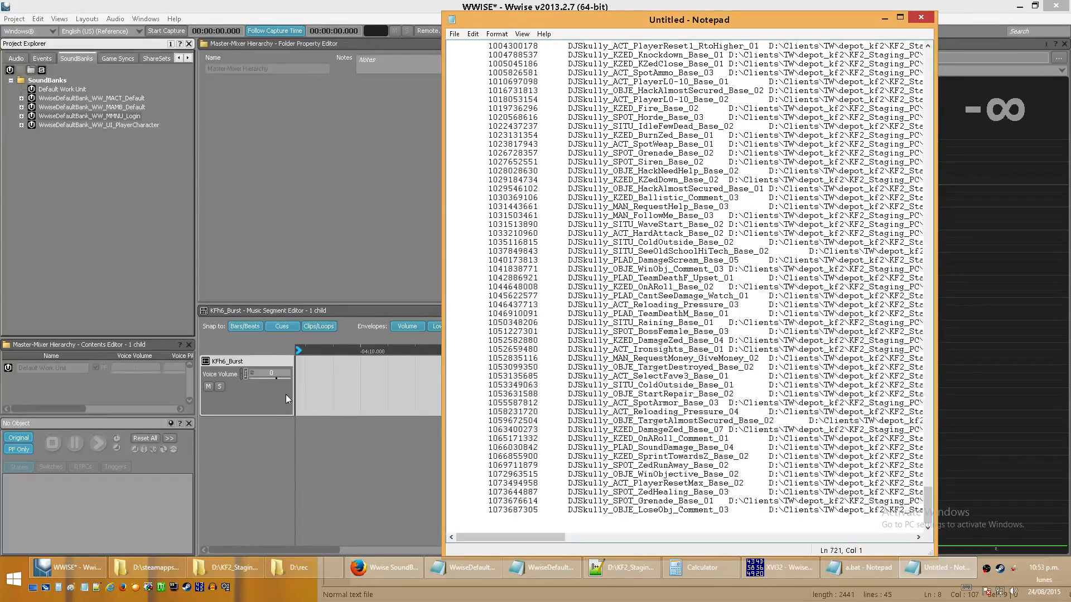
key("BackSpace")
key("BackSpace")
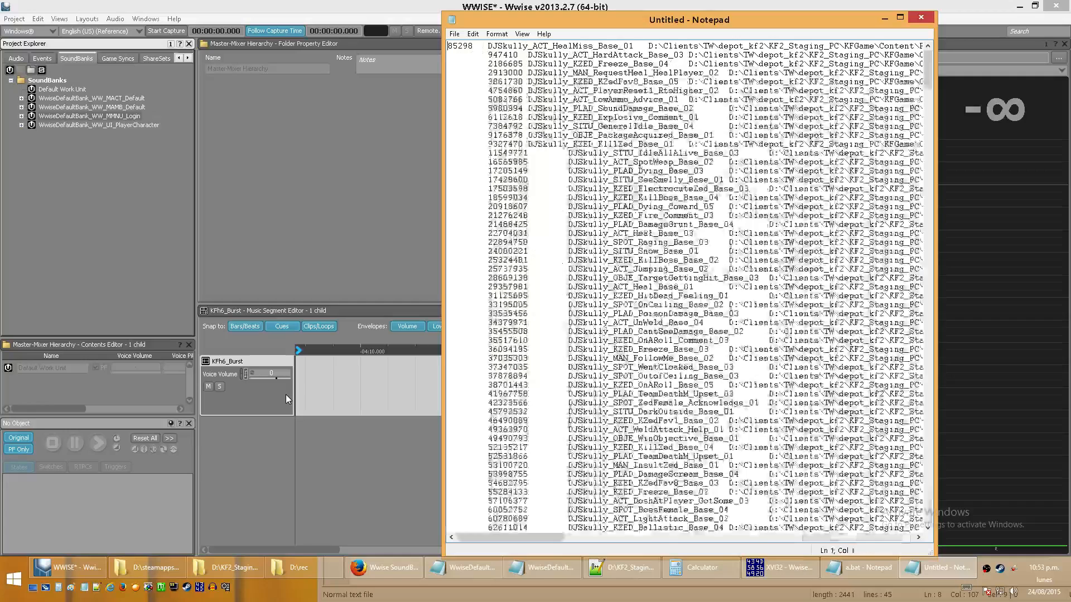
- Check the line count of the pasted In Memory Audio list, look through its entries and close the untitled document without saving
left_click(478, 35)
mouse_move(524, 36)
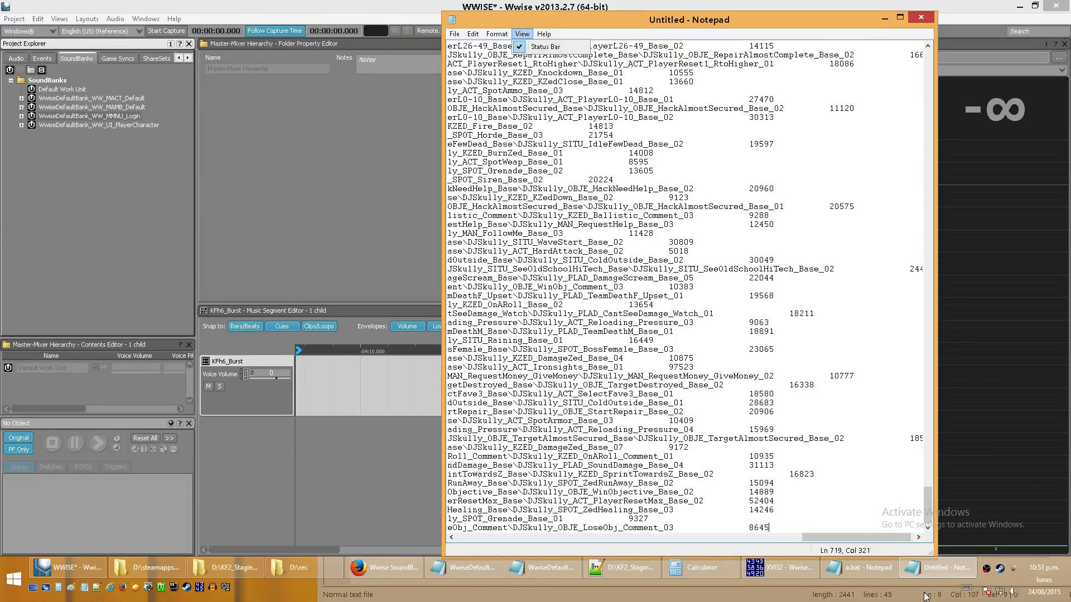
left_click(932, 500)
left_click_drag(924, 510, 950, 65)
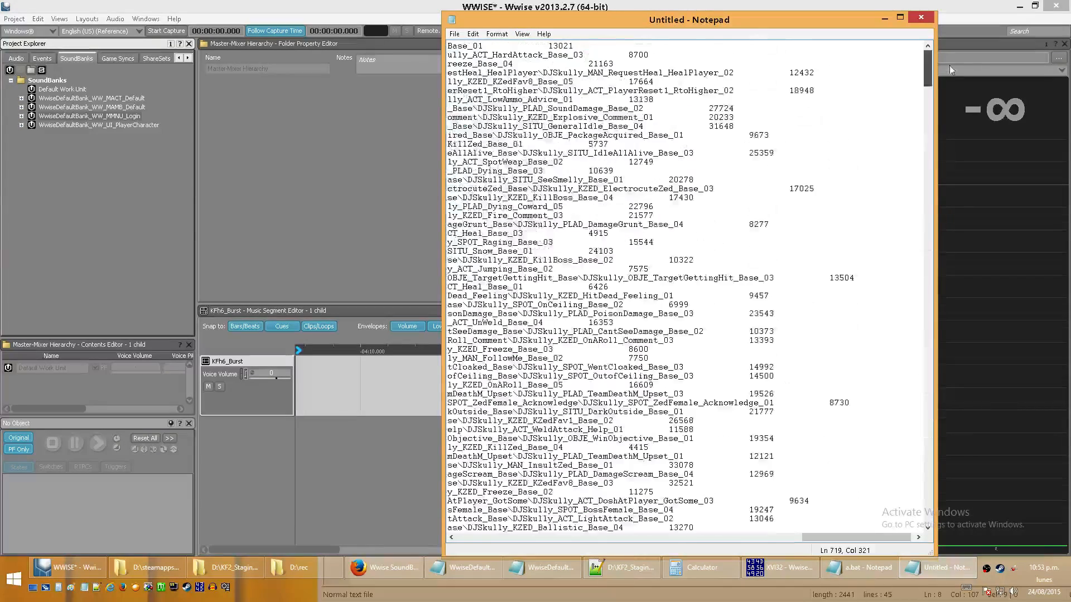
left_click_drag(903, 540, 558, 538)
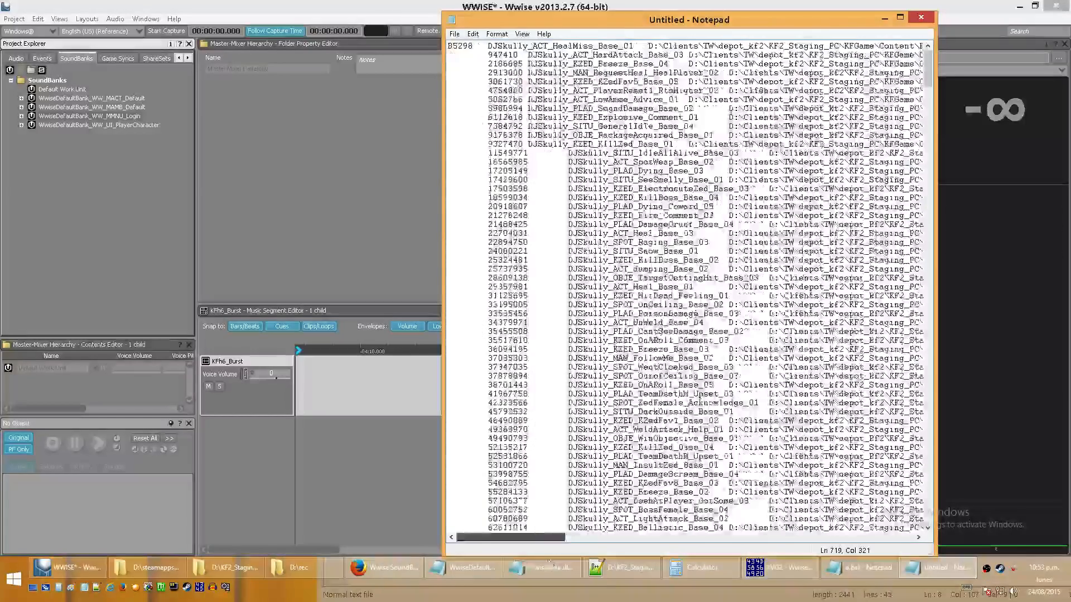
left_click_drag(930, 48, 944, 511)
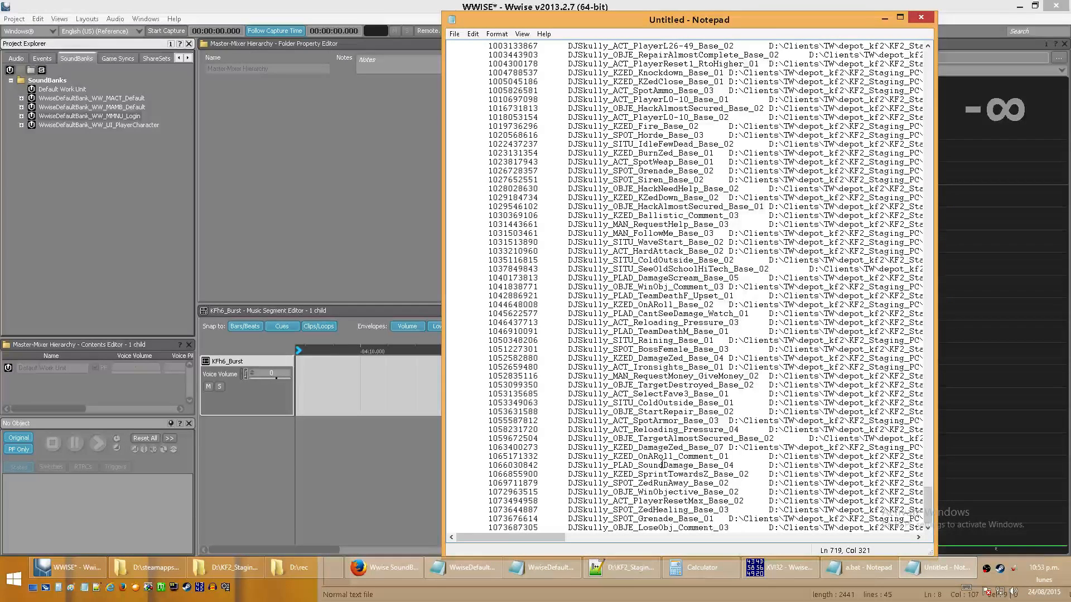
left_click(921, 17)
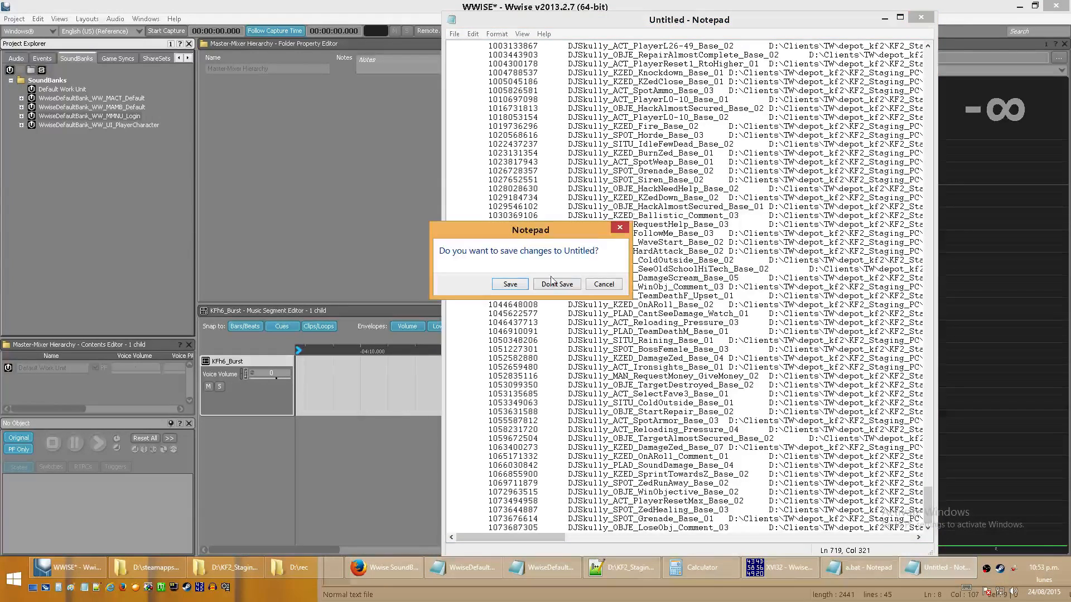
left_click(558, 283)
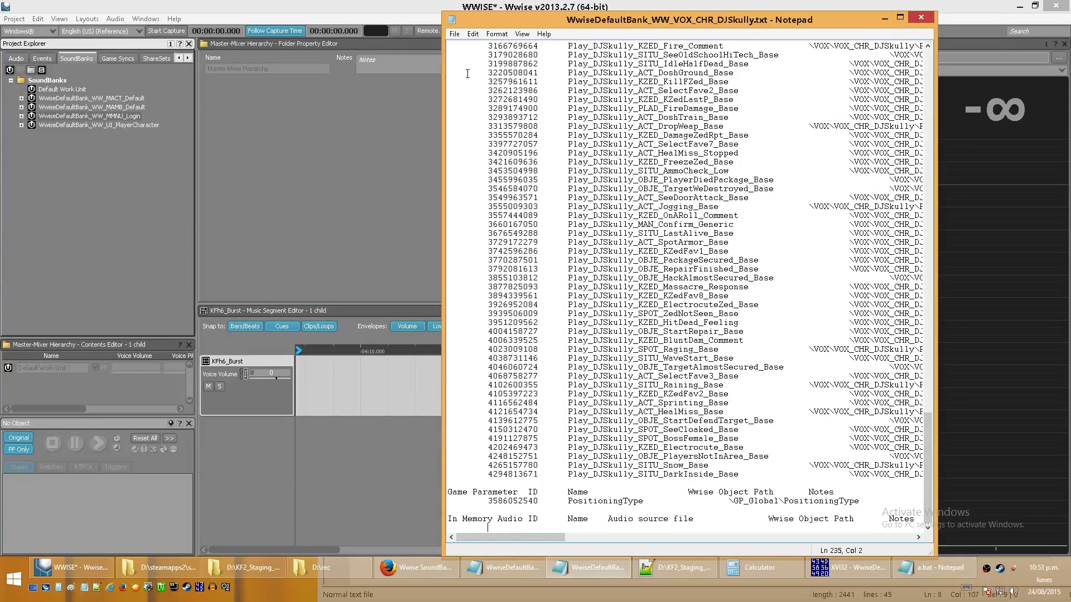
- Open WwiseDefaultBank_WW_UI_PlayerCharacter.txt from the game's WwiseAudio\Windows folder, examine its In Memory Audio list and close the file
left_click(77, 161)
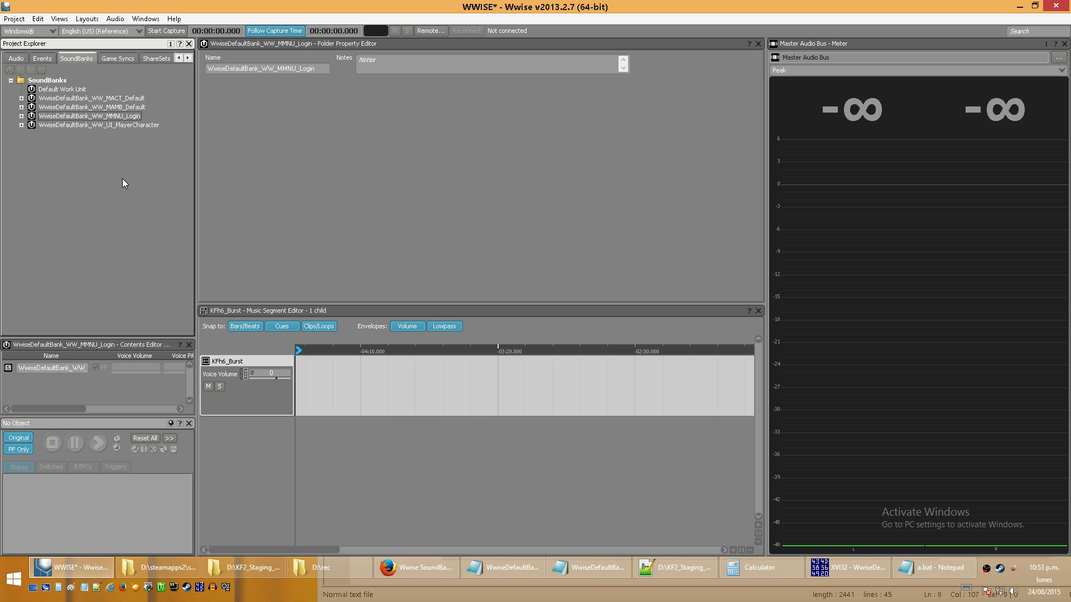
left_click(871, 574)
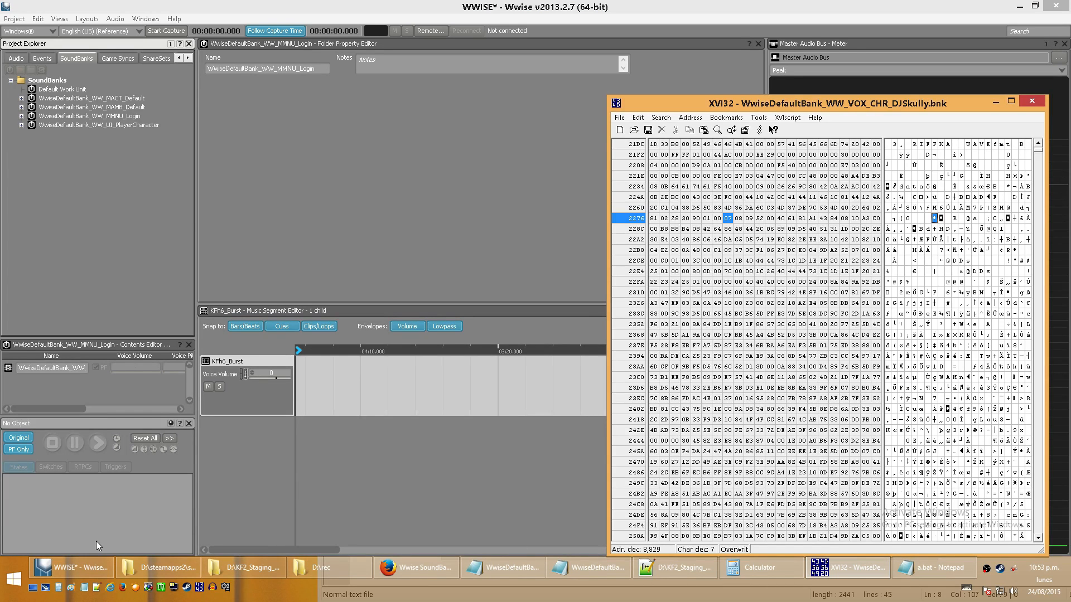
left_click(188, 565)
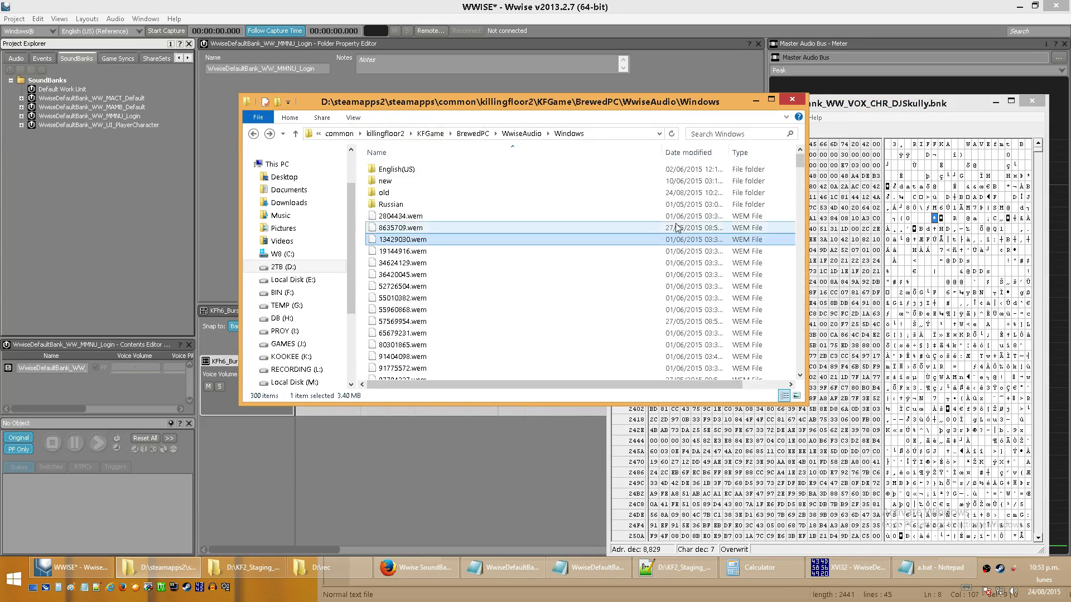
mouse_move(800, 162)
left_mouse_down()
mouse_move(803, 306)
mouse_move(800, 159)
left_mouse_up()
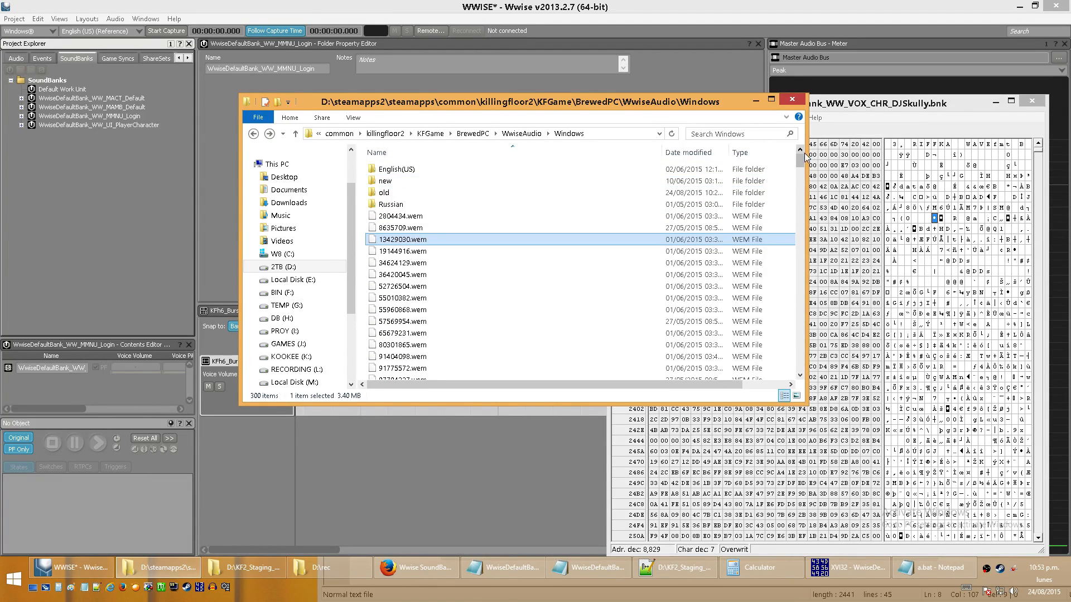
left_click_drag(800, 162, 799, 311)
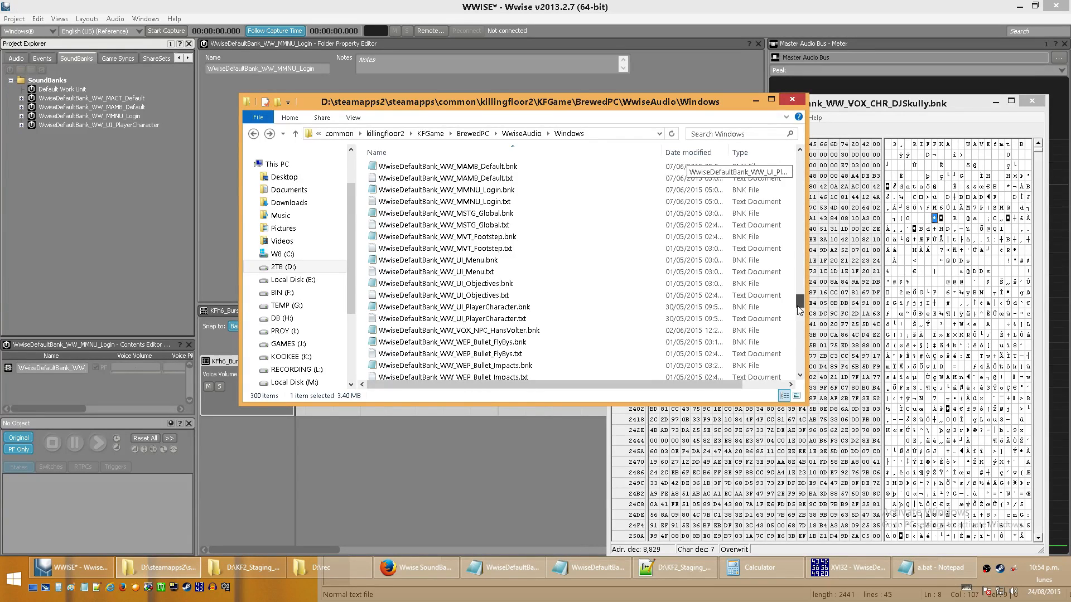
left_click(519, 321)
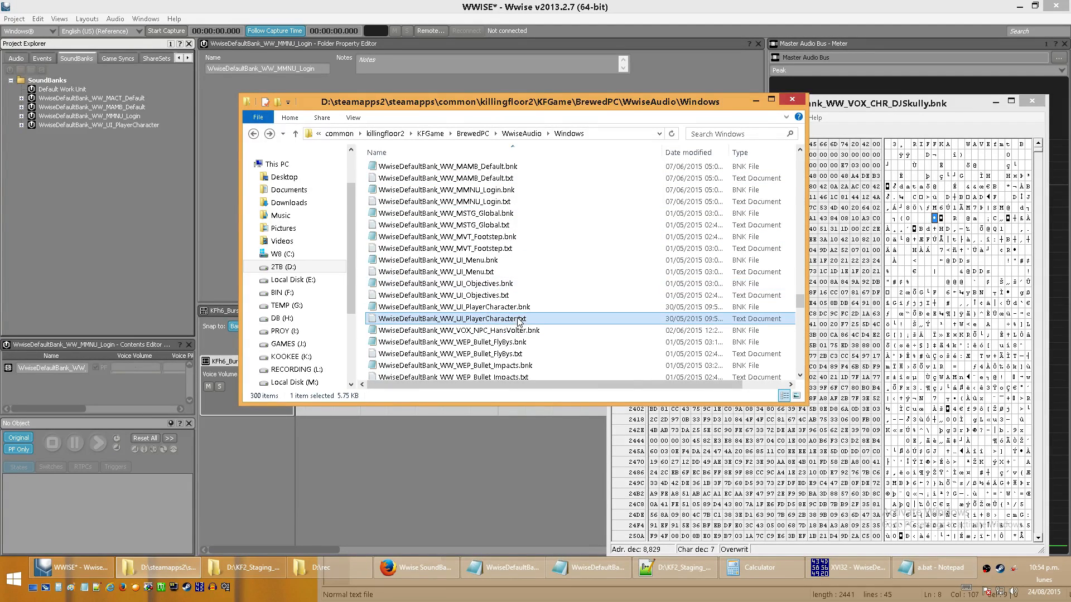
double_click(527, 320)
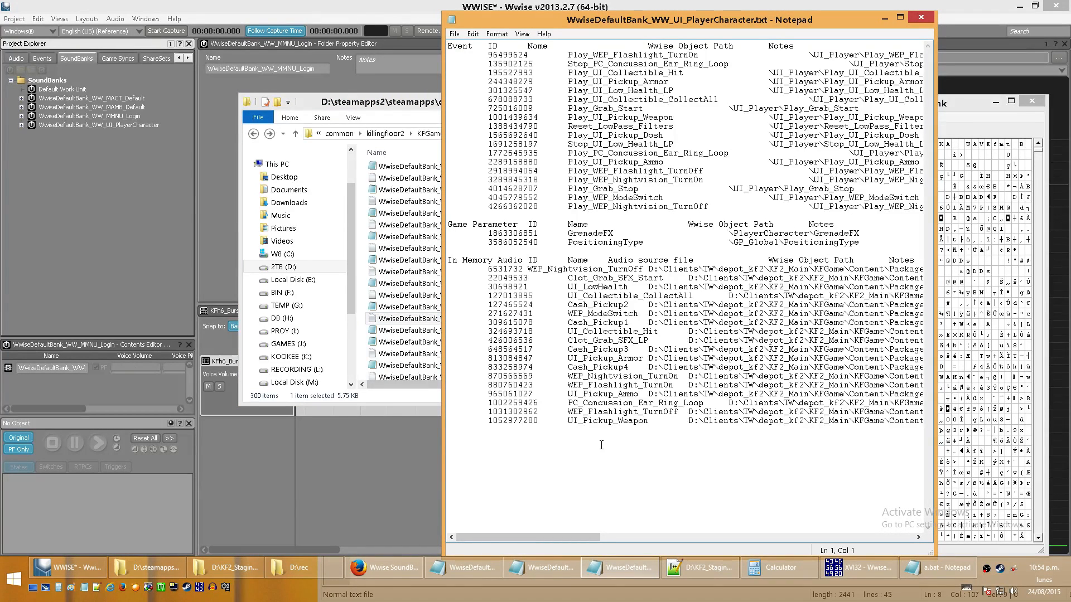
left_click(921, 17)
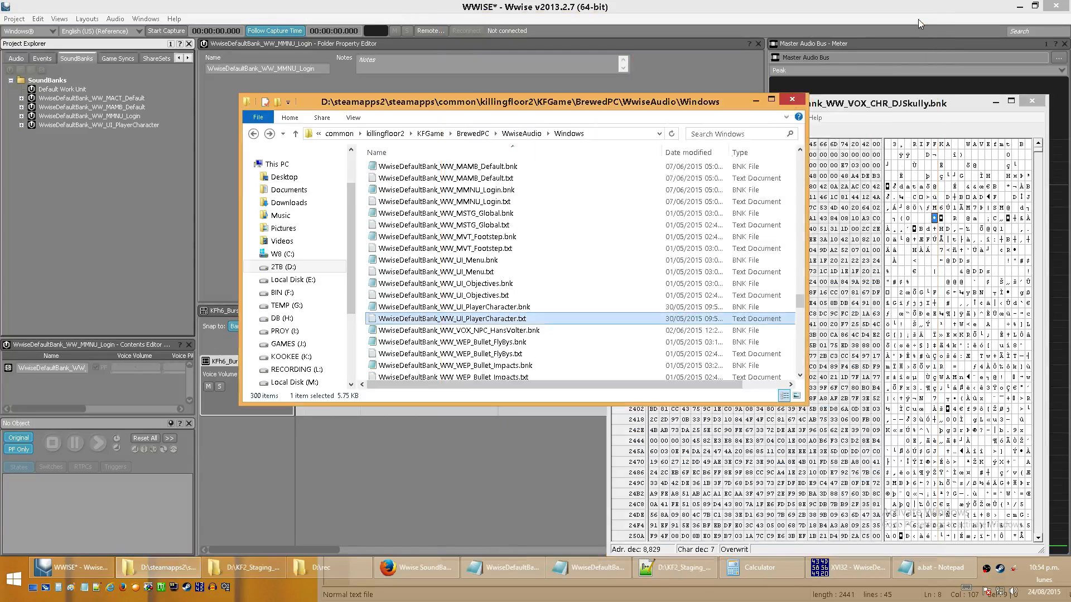
- Minimize the game's audio folder, close the DJSkully bank in XVI32 and return to the audio hierarchies in Wwise
left_click(759, 103)
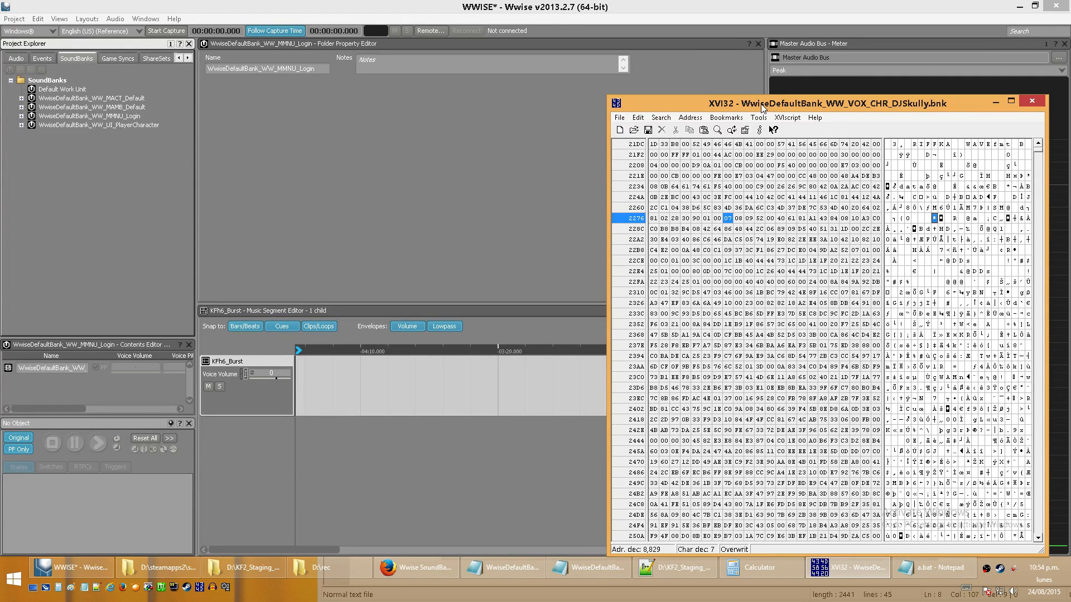
left_click(1032, 102)
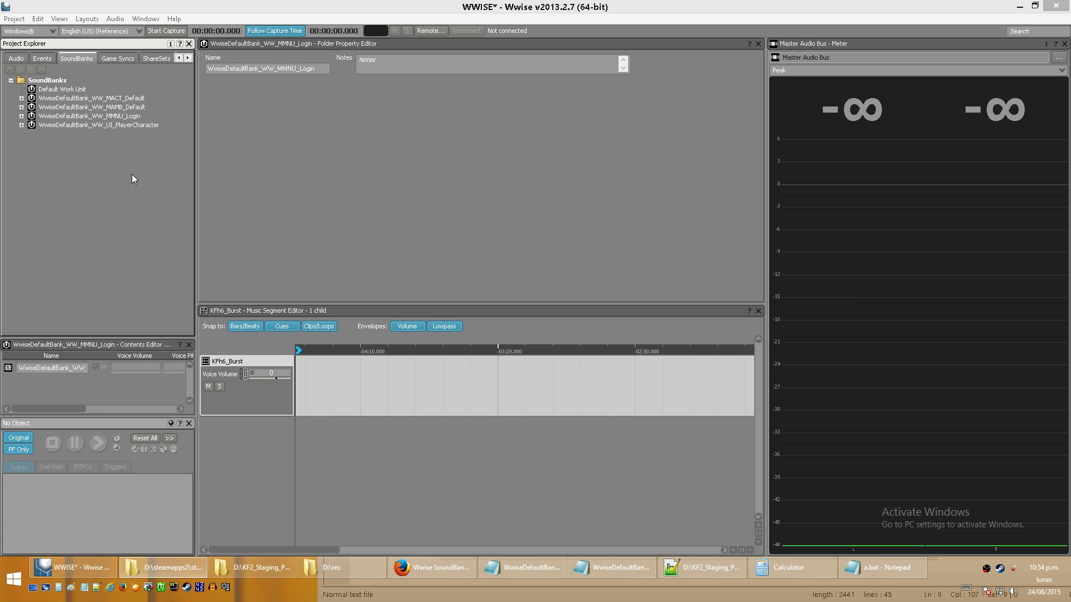
left_click(16, 58)
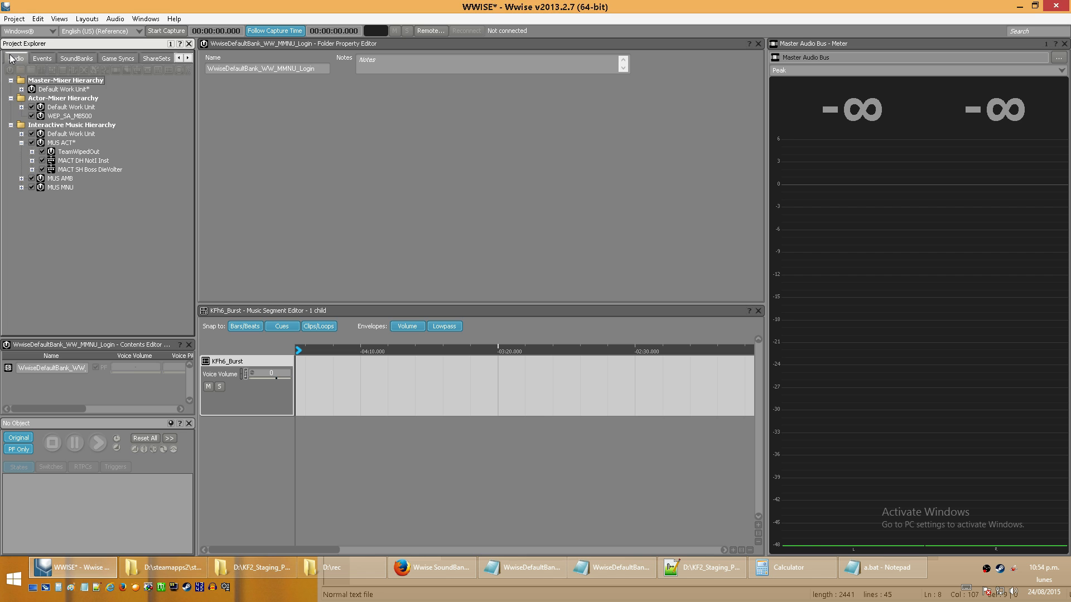
- Minimize Wwise and close WwiseDefaultBank_WW_VOX_CHR_DJSkully.txt without saving the changes
left_click(1023, 7)
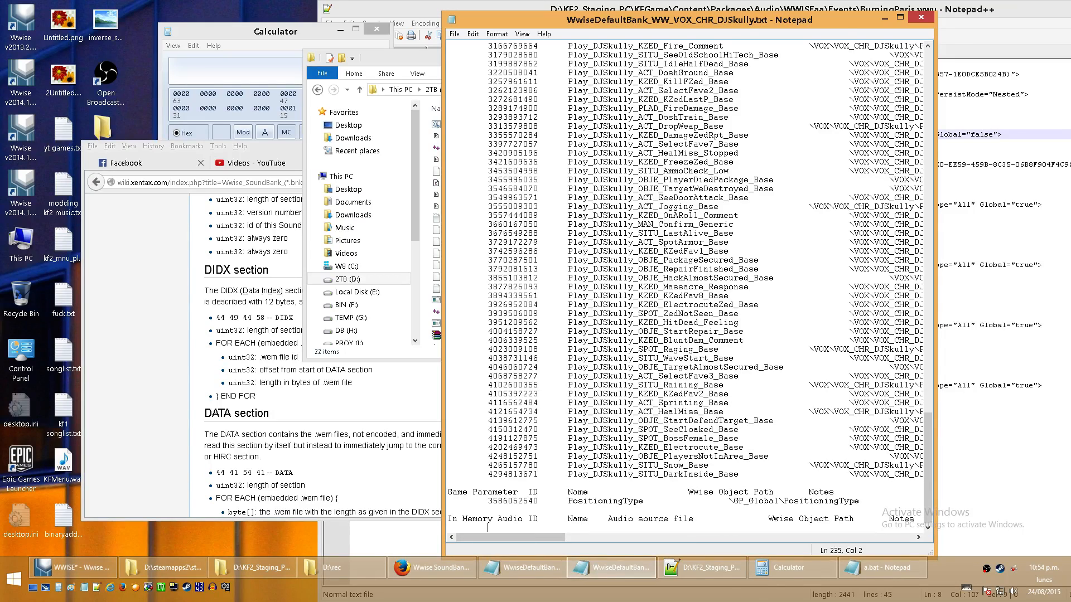
left_click(920, 17)
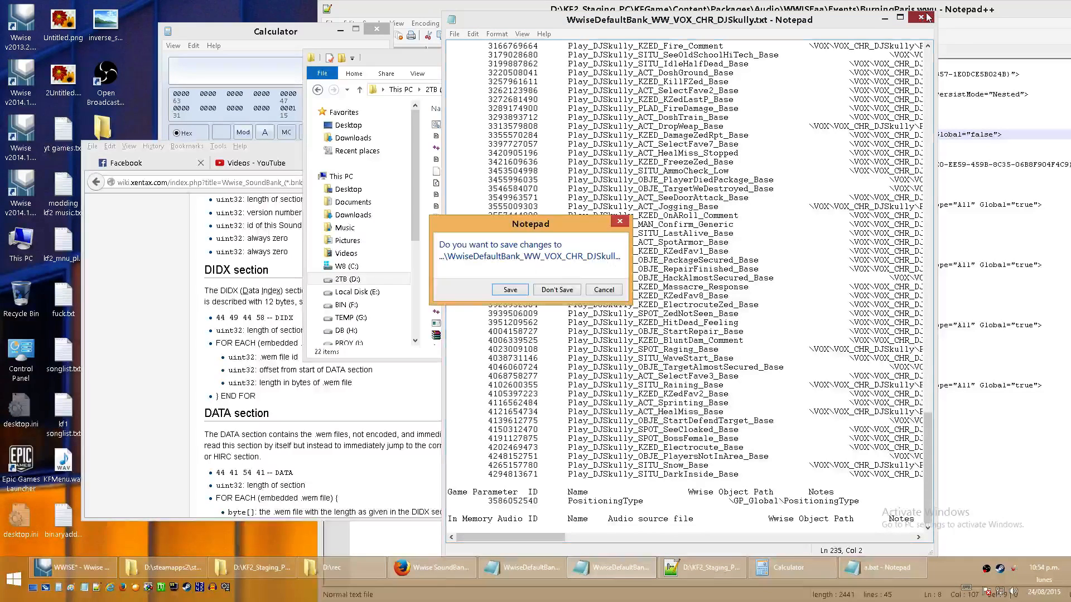
left_click(556, 290)
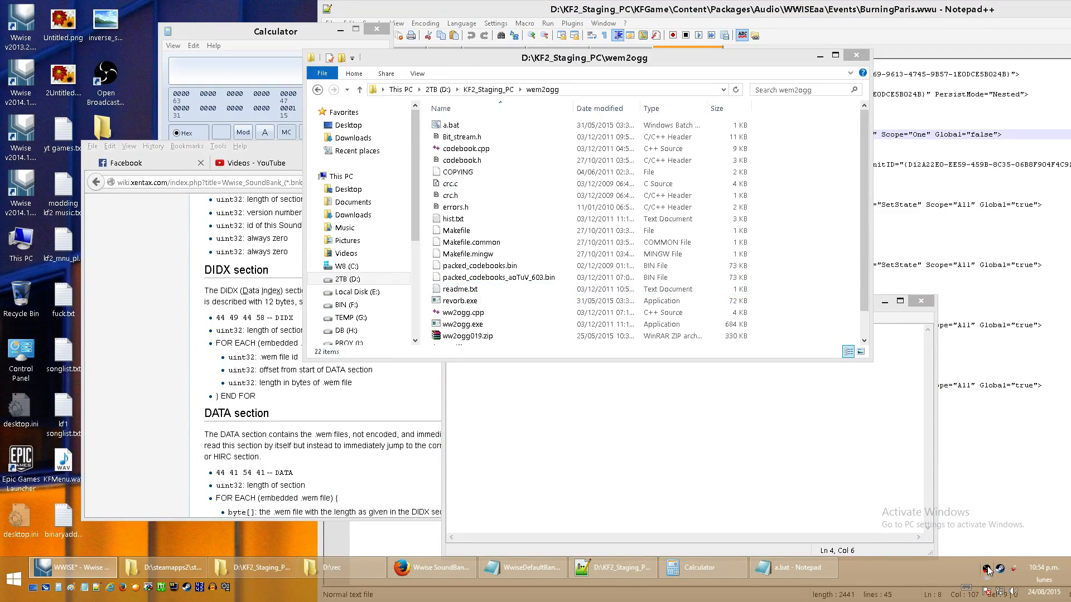